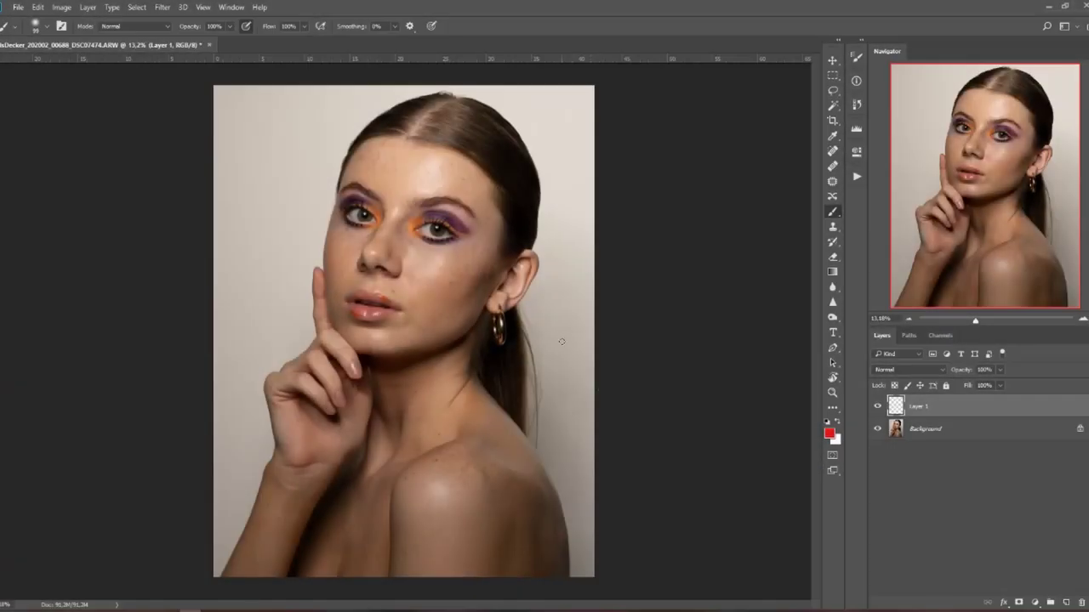
# Circle the neck, the stray hair behind it, the wrist and the fingertips in red with a smaller brush.
pyautogui.keyDown('alt'); pyautogui.rightClick(562, 341); pyautogui.keyUp('alt')
pyautogui.moveTo(426, 364)
pyautogui.mouseDown()
pyautogui.moveTo(393, 370)
pyautogui.moveTo(386, 401)
pyautogui.moveTo(430, 408)
pyautogui.moveTo(443, 391)
pyautogui.moveTo(422, 364)
pyautogui.mouseUp()
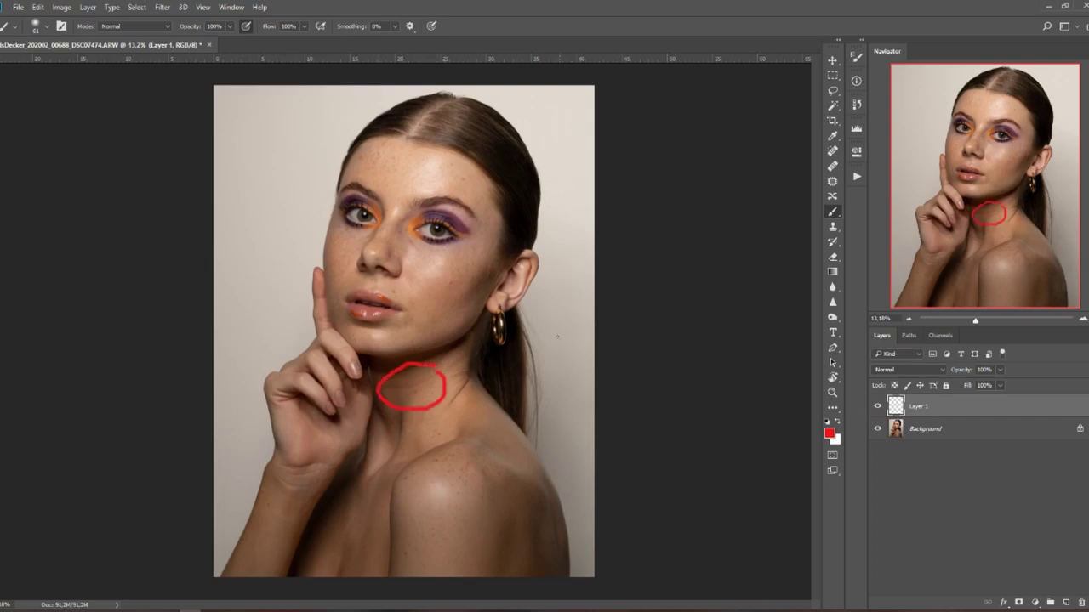
pyautogui.moveTo(557, 337)
pyautogui.mouseDown()
pyautogui.moveTo(521, 355)
pyautogui.moveTo(518, 398)
pyautogui.moveTo(566, 376)
pyautogui.moveTo(554, 339)
pyautogui.mouseUp()
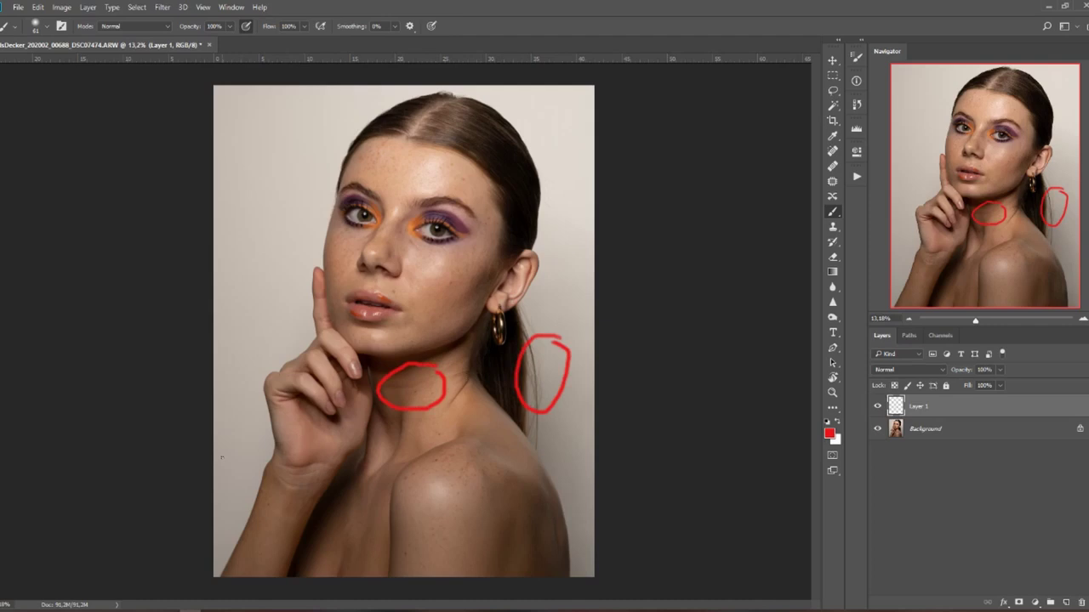
pyautogui.moveTo(297, 444)
pyautogui.mouseDown()
pyautogui.moveTo(263, 455)
pyautogui.moveTo(249, 490)
pyautogui.moveTo(296, 521)
pyautogui.moveTo(339, 500)
pyautogui.moveTo(336, 468)
pyautogui.moveTo(255, 434)
pyautogui.mouseUp()
pyautogui.moveTo(353, 357)
pyautogui.mouseDown()
pyautogui.moveTo(328, 365)
pyautogui.moveTo(330, 415)
pyautogui.moveTo(361, 374)
pyautogui.moveTo(348, 352)
pyautogui.mouseUp()
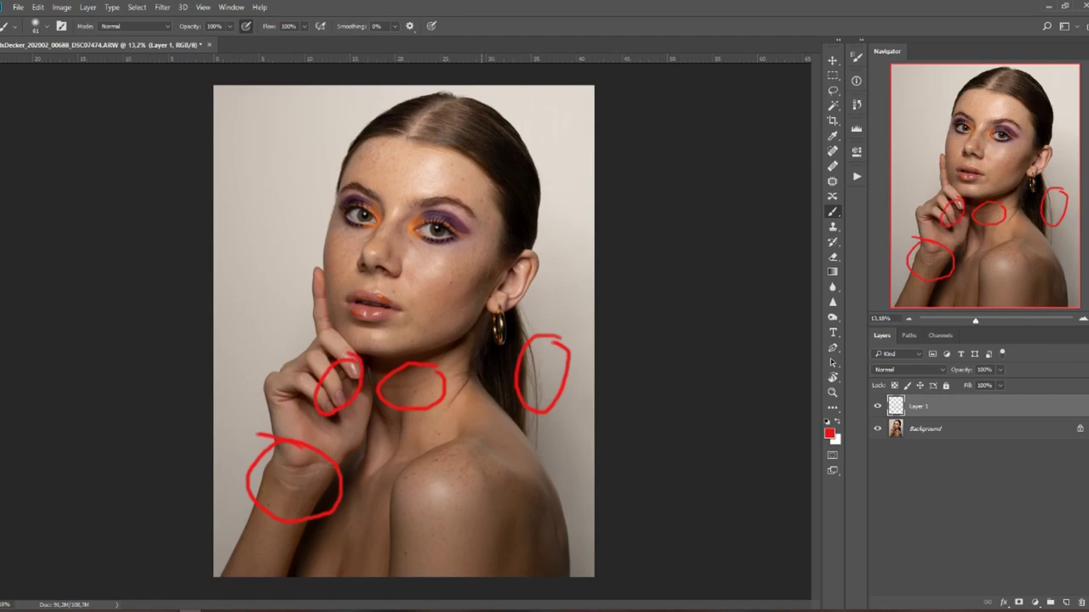
# Circle both eyes, the lips, the jawline, the temple hairline and the hair parting in red as retouching areas.
pyautogui.moveTo(463, 209)
pyautogui.mouseDown()
pyautogui.moveTo(414, 228)
pyautogui.moveTo(484, 259)
pyautogui.moveTo(450, 188)
pyautogui.moveTo(420, 196)
pyautogui.mouseUp()
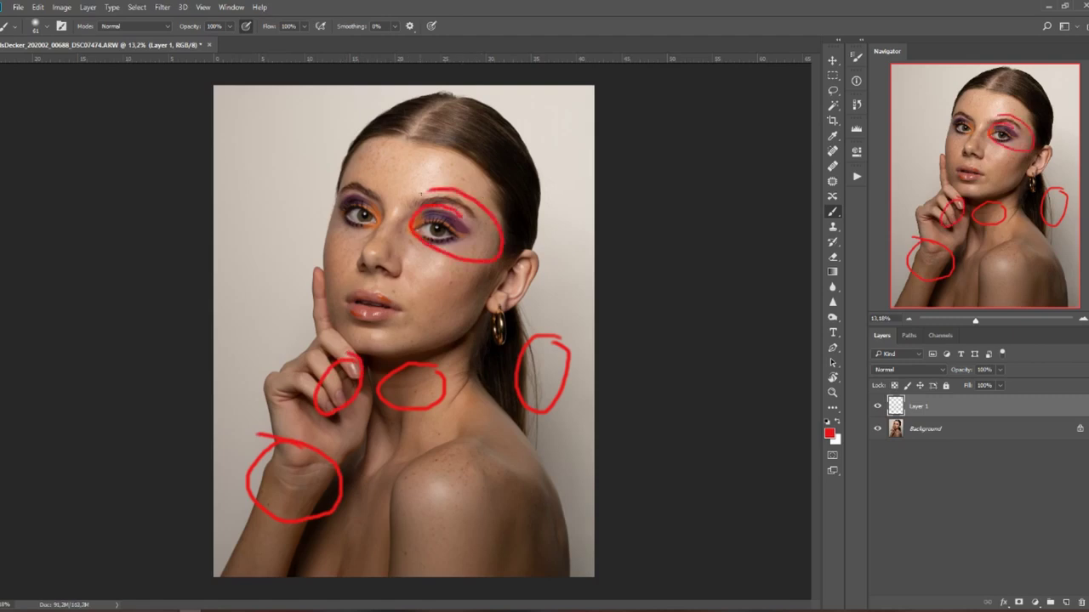
pyautogui.moveTo(332, 193); pyautogui.dragTo(374, 170)
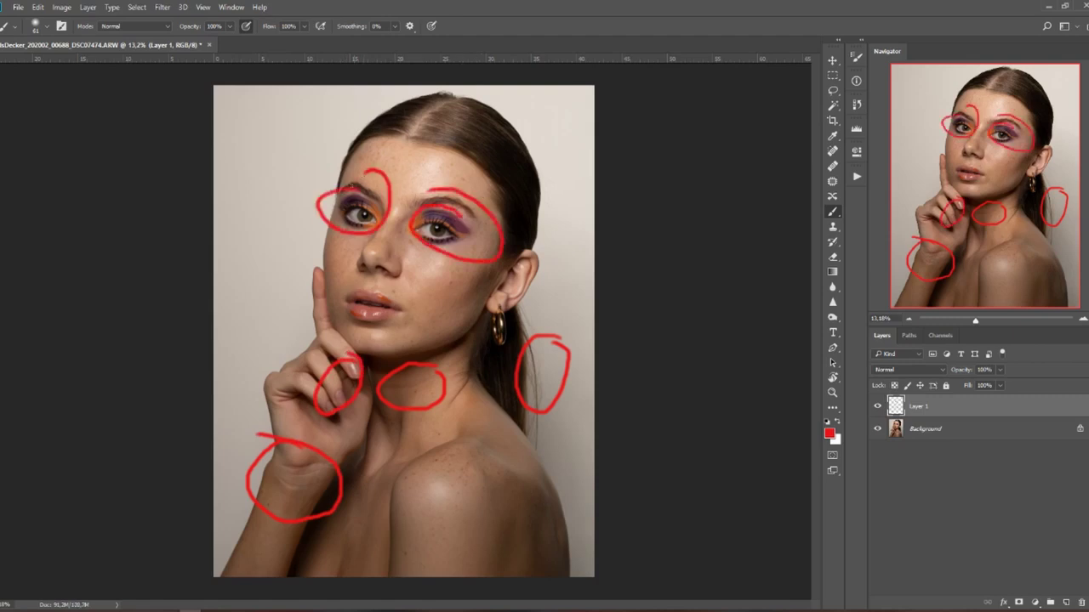
pyautogui.moveTo(382, 295); pyautogui.dragTo(381, 285)
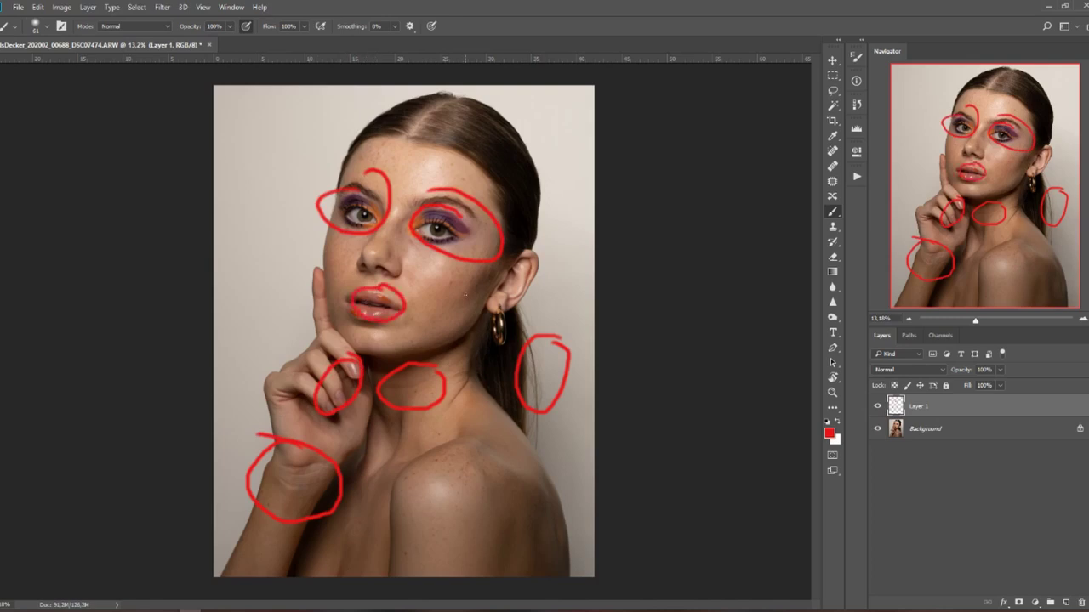
pyautogui.moveTo(465, 295); pyautogui.dragTo(472, 293)
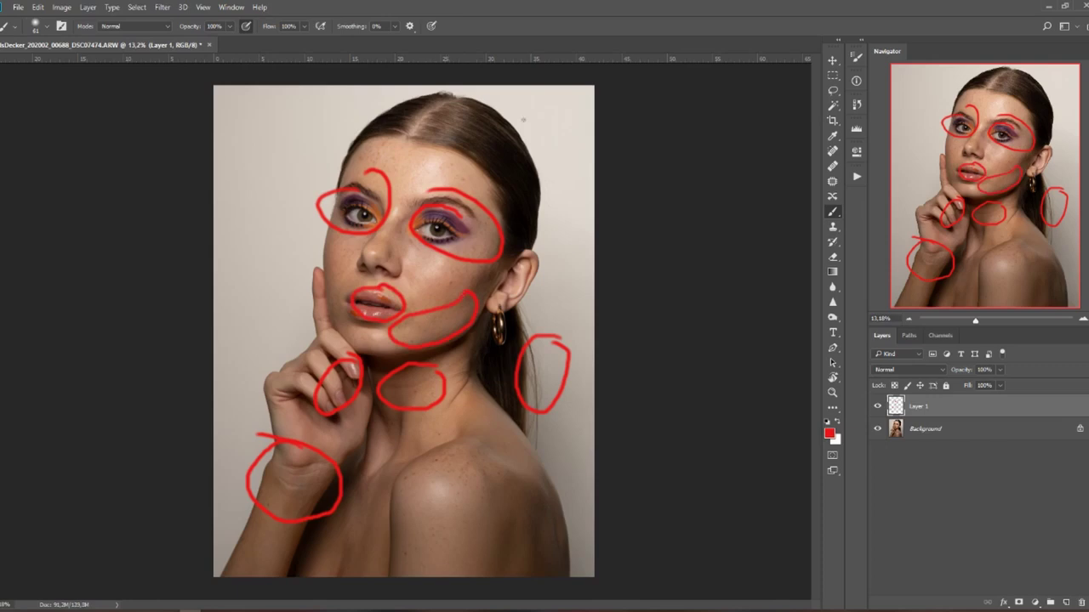
pyautogui.moveTo(475, 146)
pyautogui.mouseDown()
pyautogui.moveTo(503, 176)
pyautogui.moveTo(471, 149)
pyautogui.mouseUp()
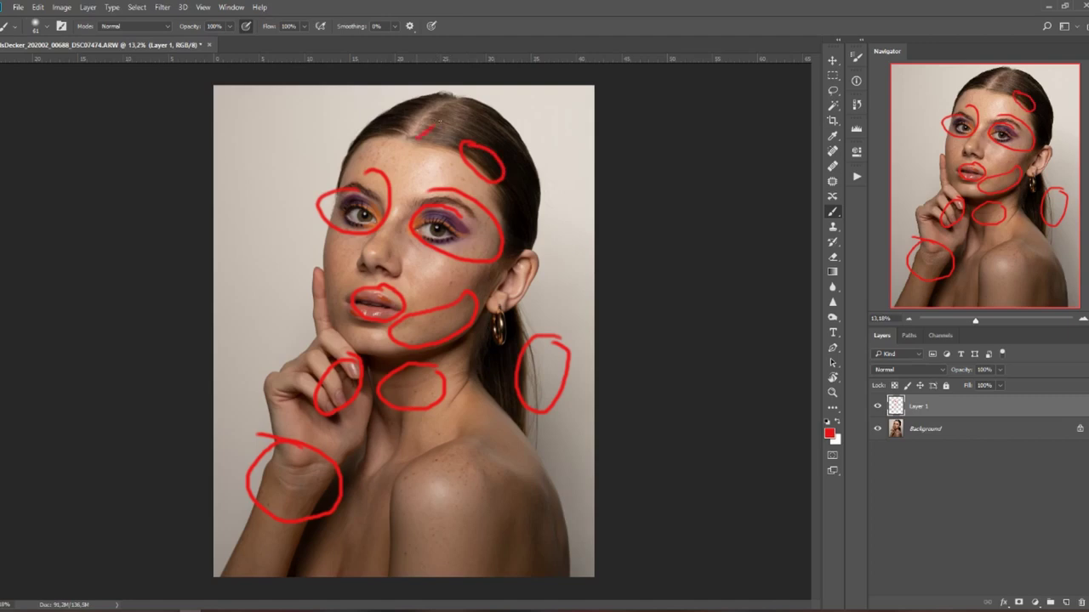
pyautogui.moveTo(412, 128); pyautogui.dragTo(406, 138)
# Delete the layer with the red markings and duplicate the Background layer.
pyautogui.moveTo(1077, 409); pyautogui.dragTo(1080, 602)
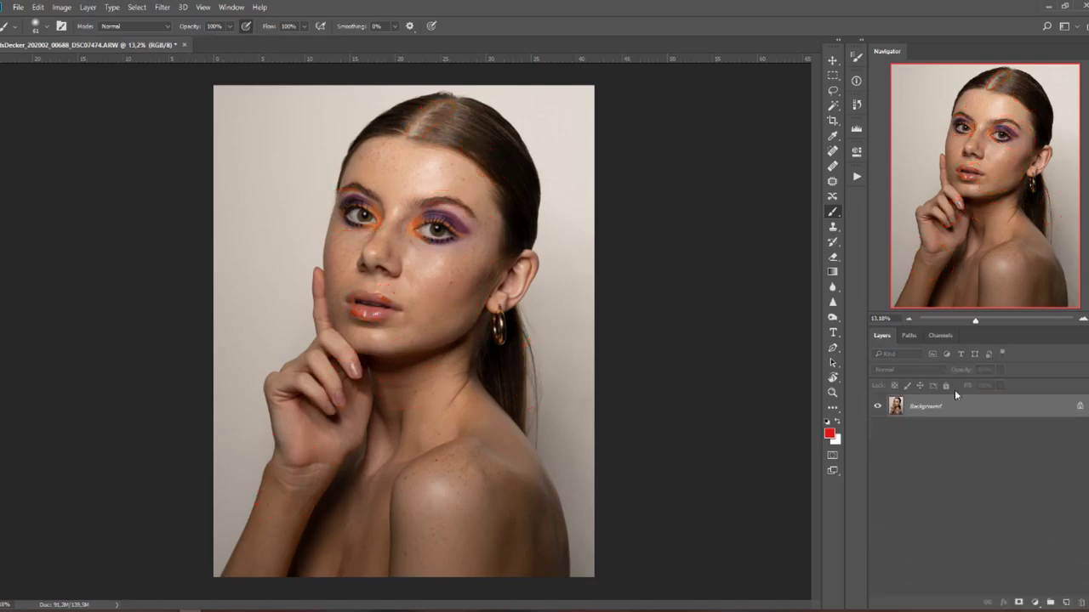
pyautogui.moveTo(1050, 408); pyautogui.dragTo(1066, 602)
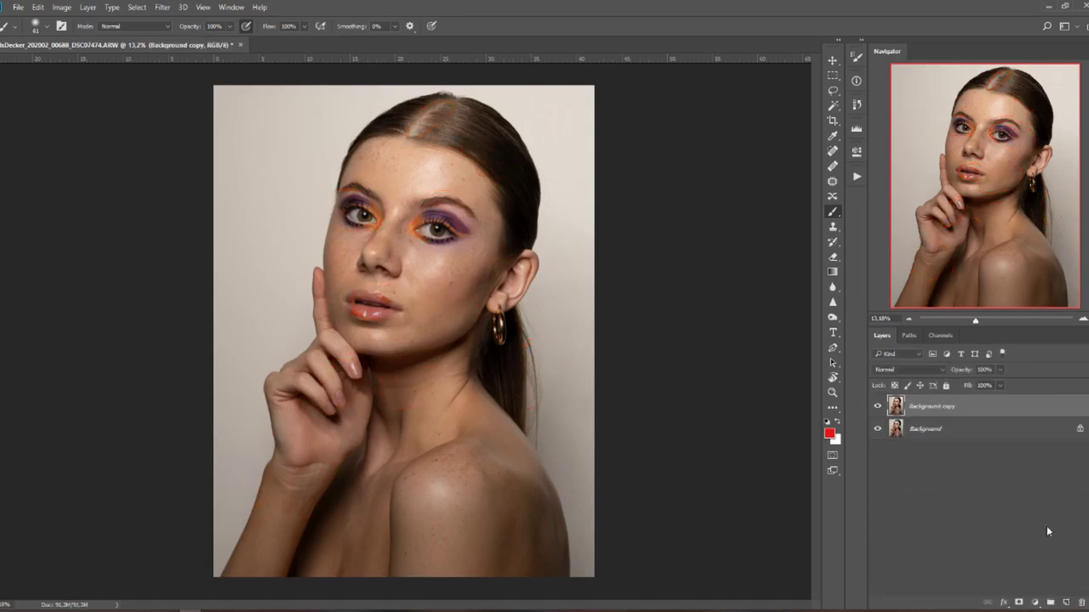
# Add a new empty layer above the background copy and name it "hair and skin".
pyautogui.click(1066, 603)
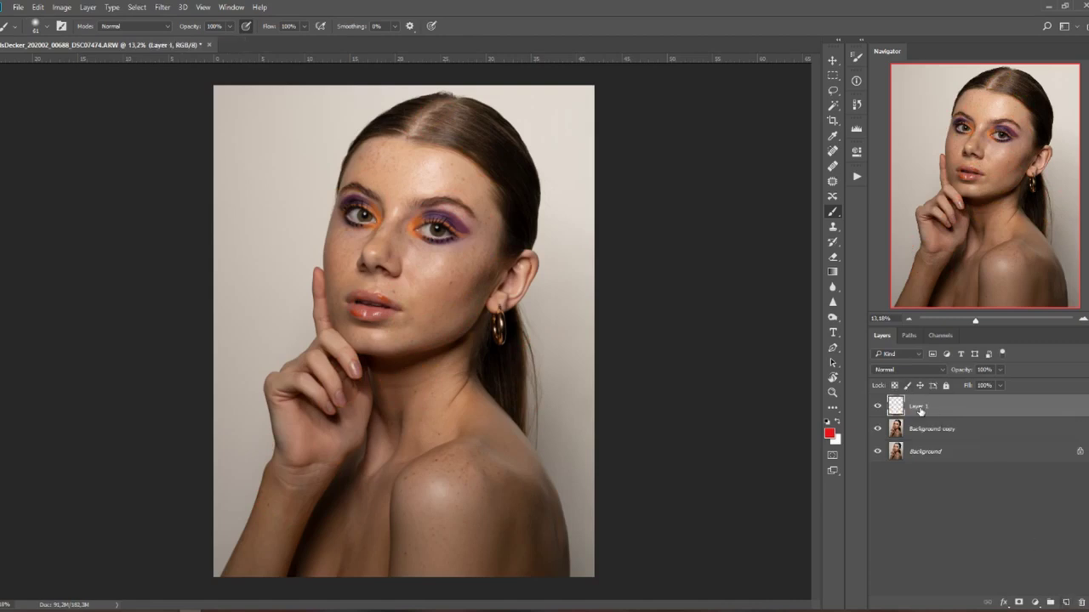
pyautogui.doubleClick(920, 407)
pyautogui.write('R')
pyautogui.write('e')
pyautogui.write('ir and skin')
pyautogui.press('Return')
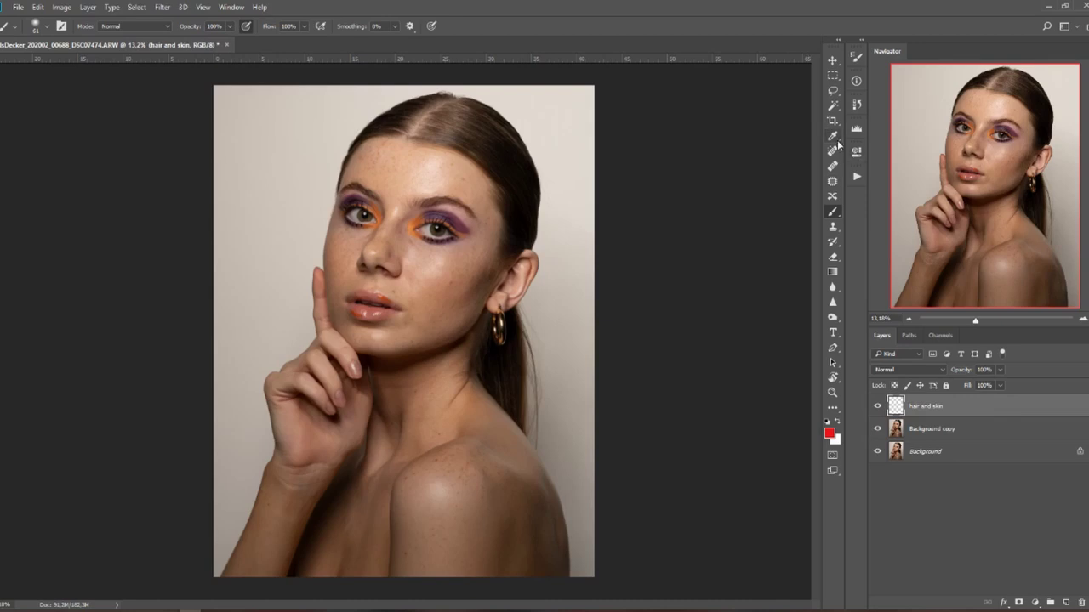
# Remove stray hairs on the crown and along the forehead hairline with a small content-aware Spot Healing Brush.
pyautogui.click(832, 151)
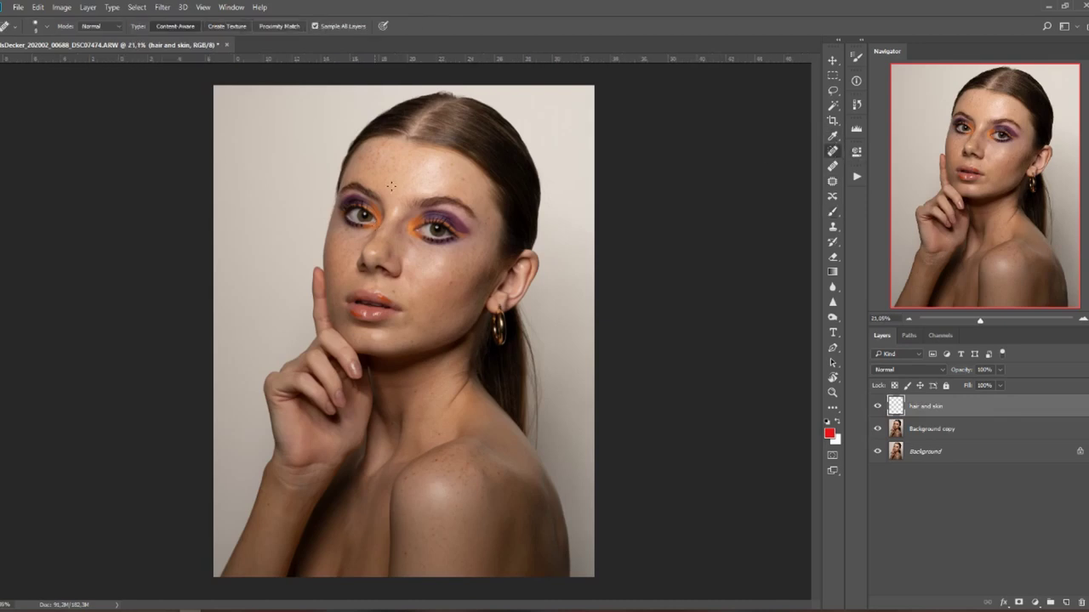
pyautogui.scroll(3, 376, 224)
pyautogui.moveTo(415, 156); pyautogui.dragTo(366, 301)
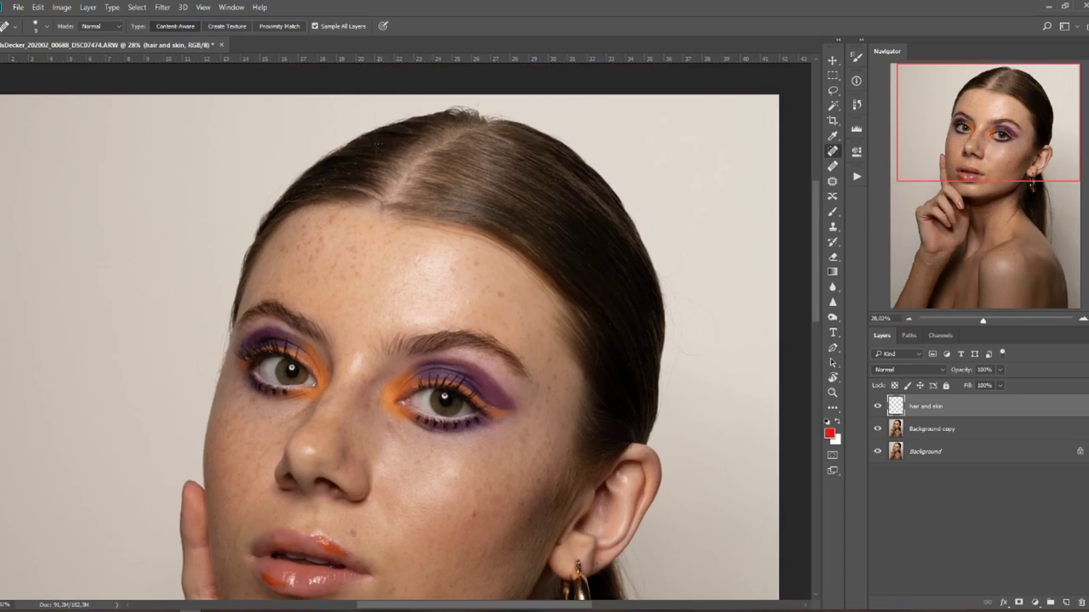
pyautogui.scroll(1, 385, 148)
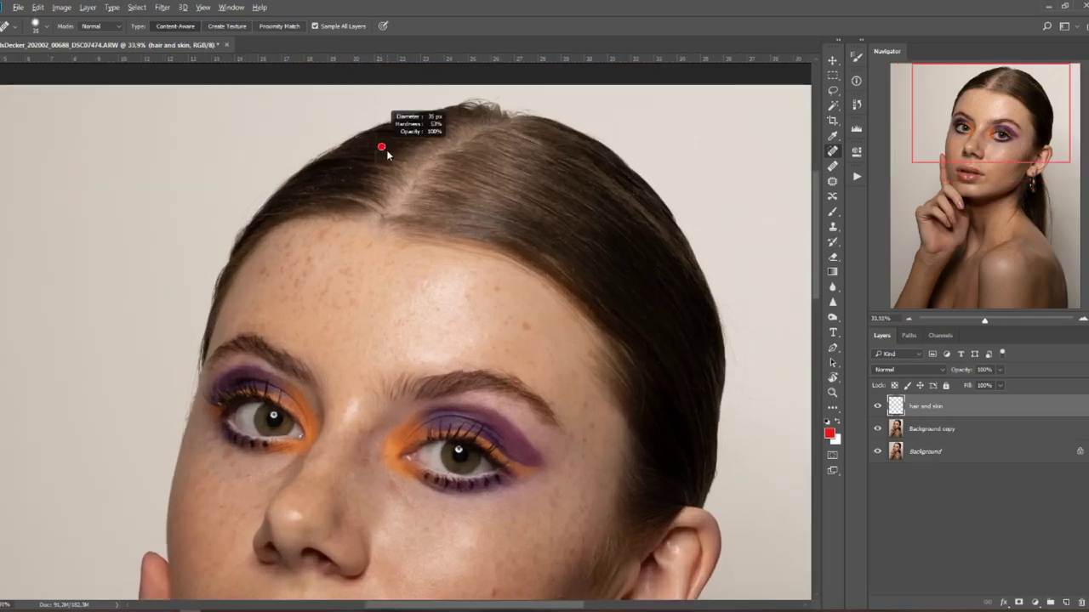
pyautogui.press('[')
pyautogui.press('[')
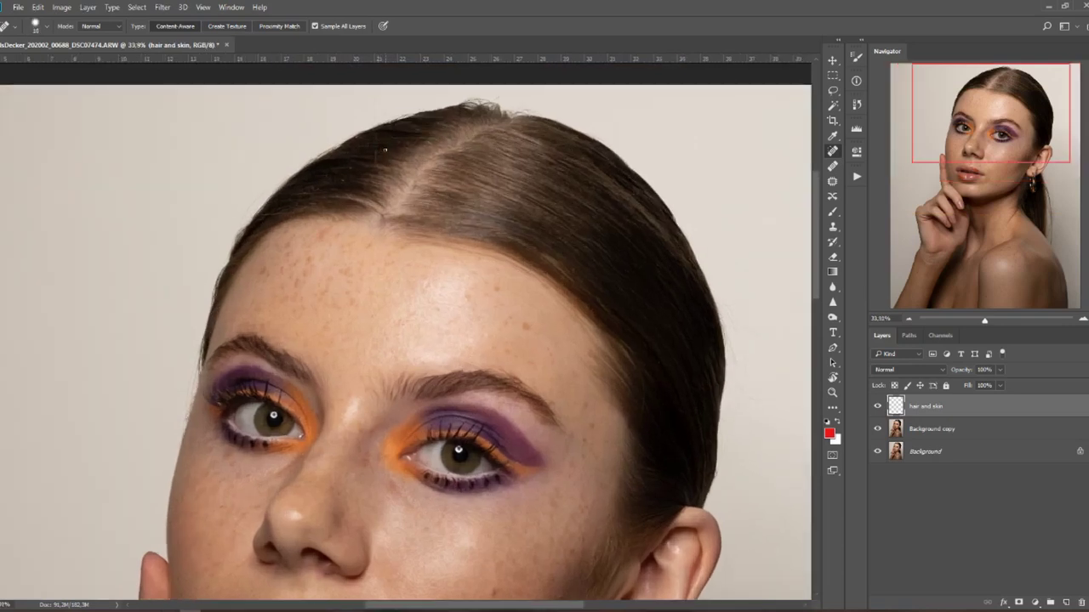
pyautogui.moveTo(377, 133); pyautogui.dragTo(376, 154)
pyautogui.moveTo(372, 91); pyautogui.dragTo(372, 126)
pyautogui.moveTo(474, 116); pyautogui.dragTo(490, 107)
pyautogui.moveTo(303, 225); pyautogui.dragTo(330, 223)
pyautogui.moveTo(562, 273); pyautogui.dragTo(412, 160)
# Clone clean backdrop over the flyaway hairs along the back of the head above the ear, using a soft Clone Stamp.
pyautogui.scroll(4, 557, 252)
pyautogui.scroll(1, 557, 252)
pyautogui.press('s')
pyautogui.keyDown('alt'); pyautogui.click(565, 325); pyautogui.keyUp('alt')
pyautogui.moveTo(483, 362); pyautogui.dragTo(481, 393)
pyautogui.keyDown('alt'); pyautogui.rightClick(516, 388); pyautogui.keyUp('alt')
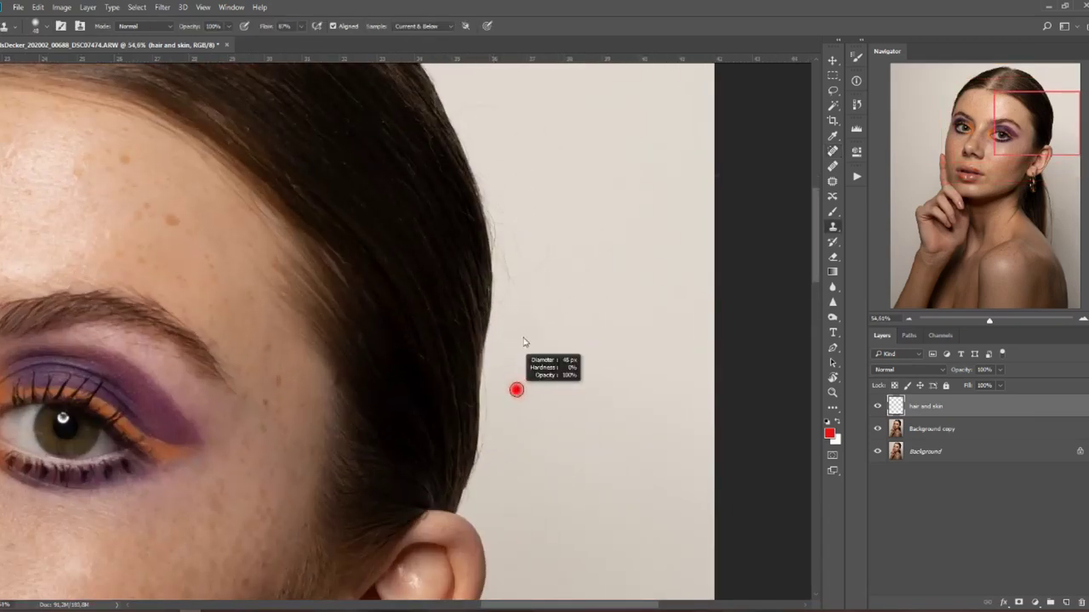
pyautogui.hotkey('ctrl', 'z')
pyautogui.moveTo(495, 245); pyautogui.dragTo(497, 222)
pyautogui.moveTo(457, 70); pyautogui.dragTo(505, 250)
# Clone out the loose strands beside the ponytail and smooth the backdrop next to the shoulder.
pyautogui.moveTo(546, 349); pyautogui.dragTo(508, 267)
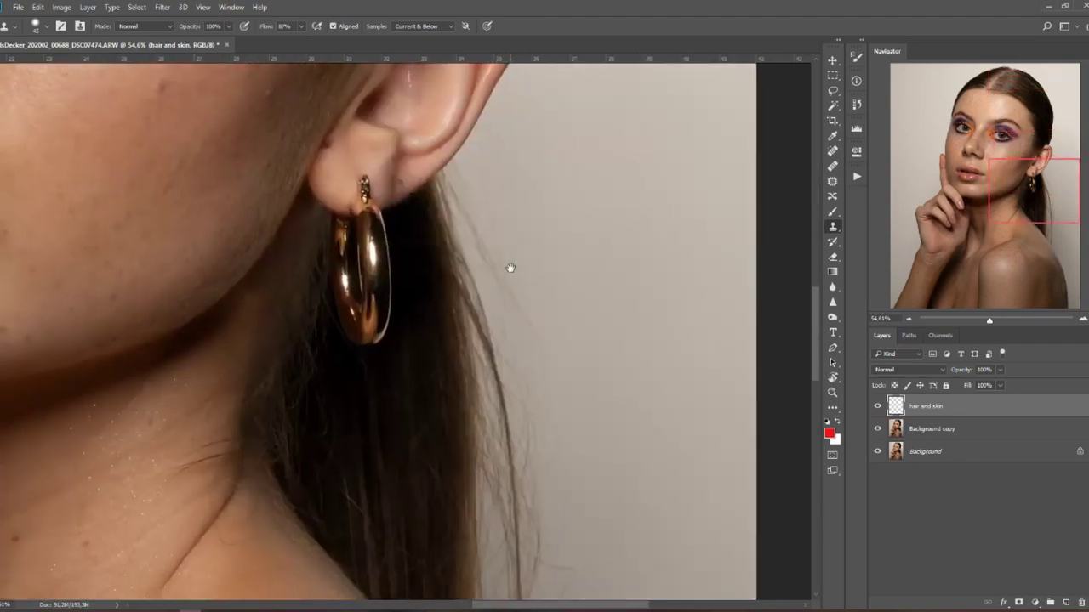
pyautogui.moveTo(561, 382); pyautogui.dragTo(552, 267)
pyautogui.scroll(-3, 552, 267)
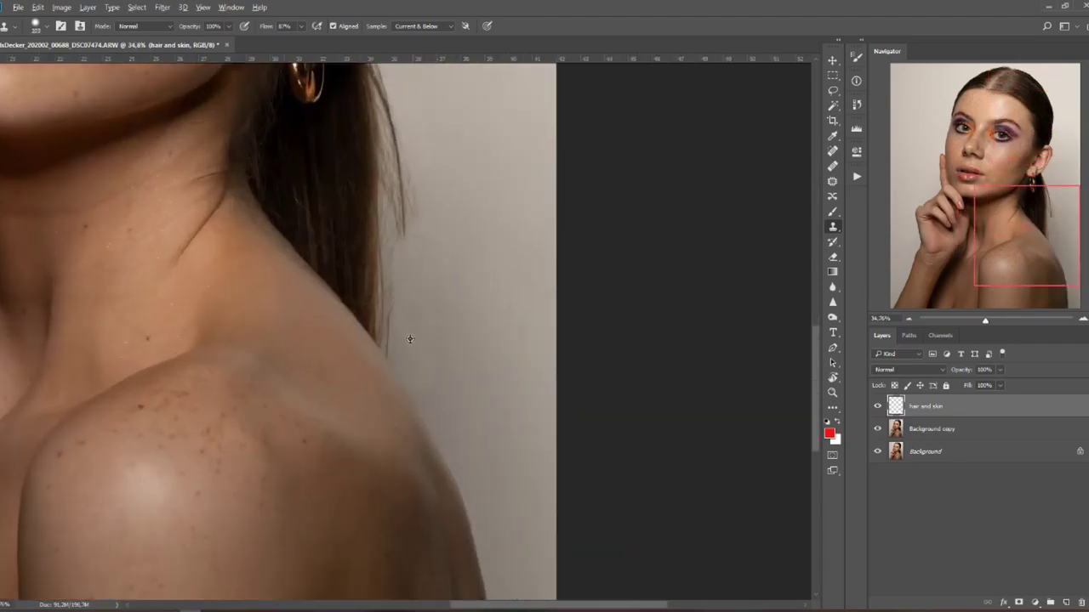
pyautogui.scroll(2, 454, 335)
pyautogui.scroll(-2, 477, 384)
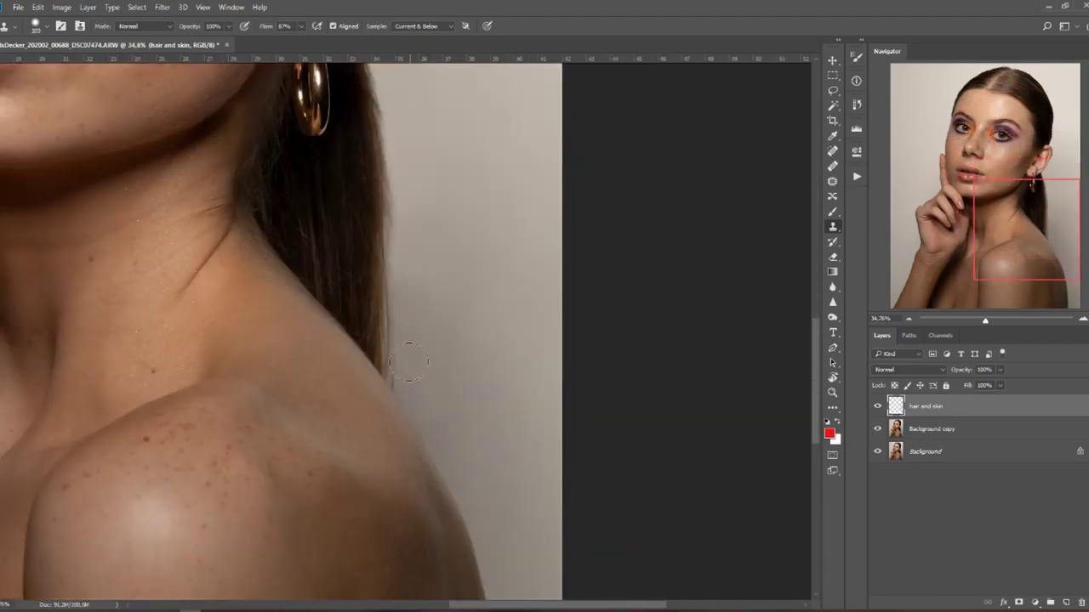
pyautogui.scroll(-1, 492, 517)
pyautogui.scroll(3, 492, 517)
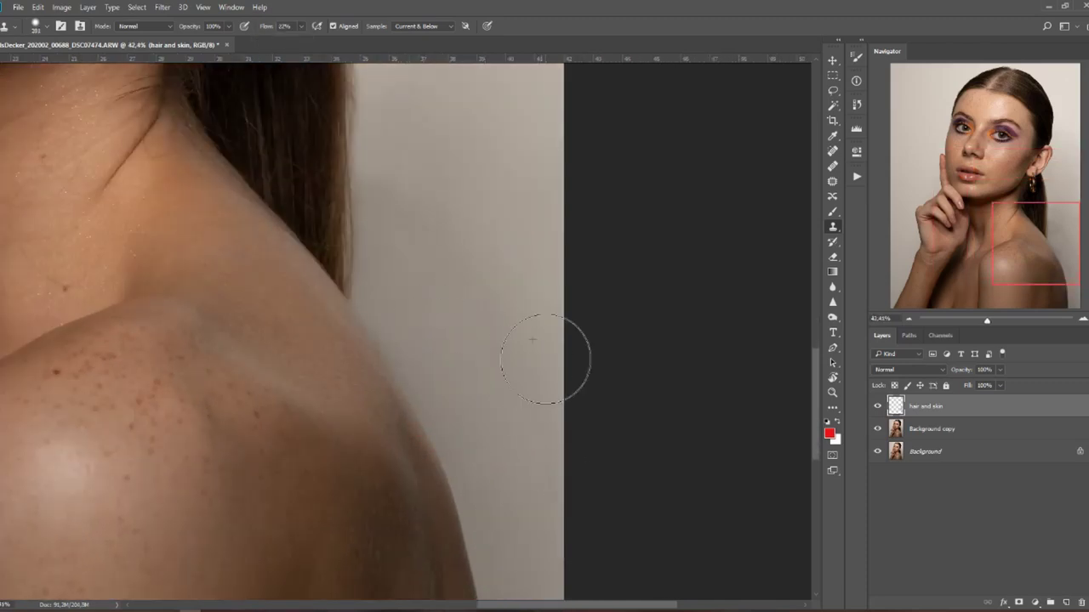
pyautogui.moveTo(472, 162); pyautogui.dragTo(492, 336)
pyautogui.moveTo(426, 197); pyautogui.dragTo(420, 181)
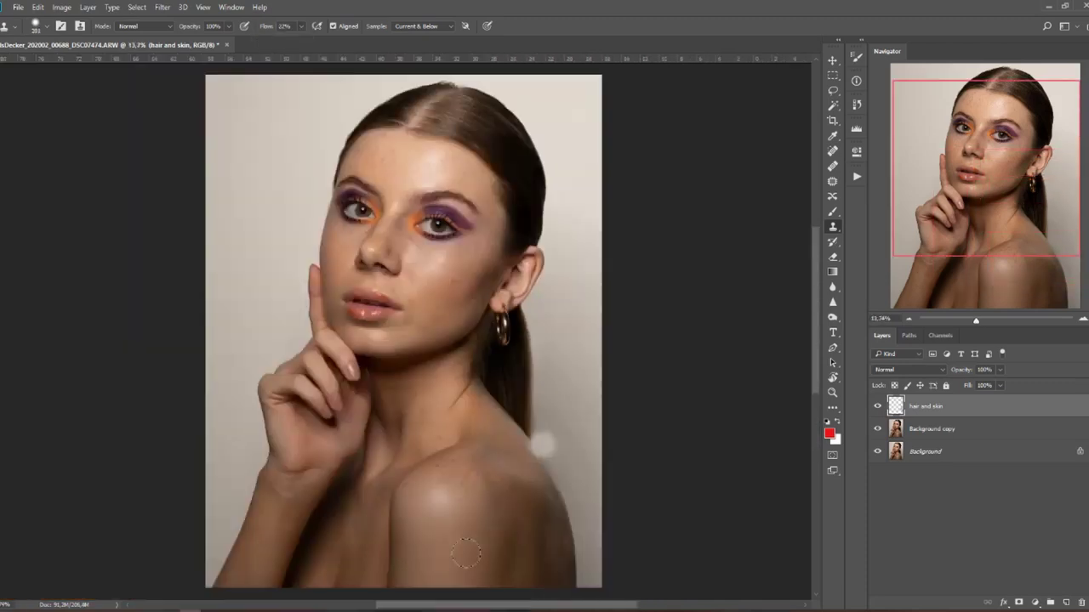
# Retouch the stray hairs and small marks on the neck and upper shoulder with the Spot Healing Brush and Clone Stamp.
pyautogui.scroll(5, 676, 252)
pyautogui.press('e')
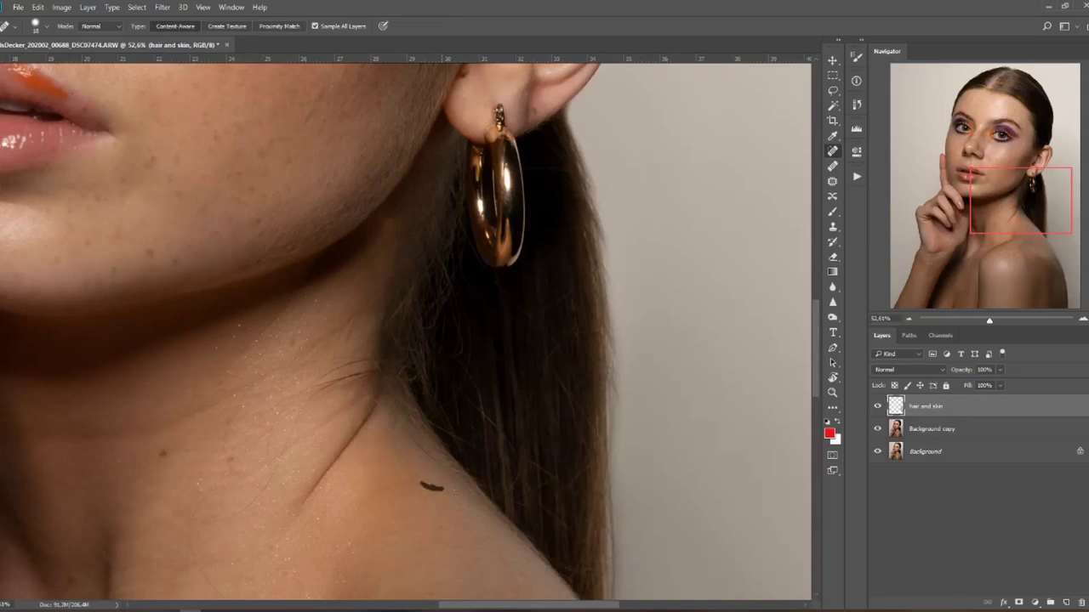
pyautogui.scroll(1, 510, 314)
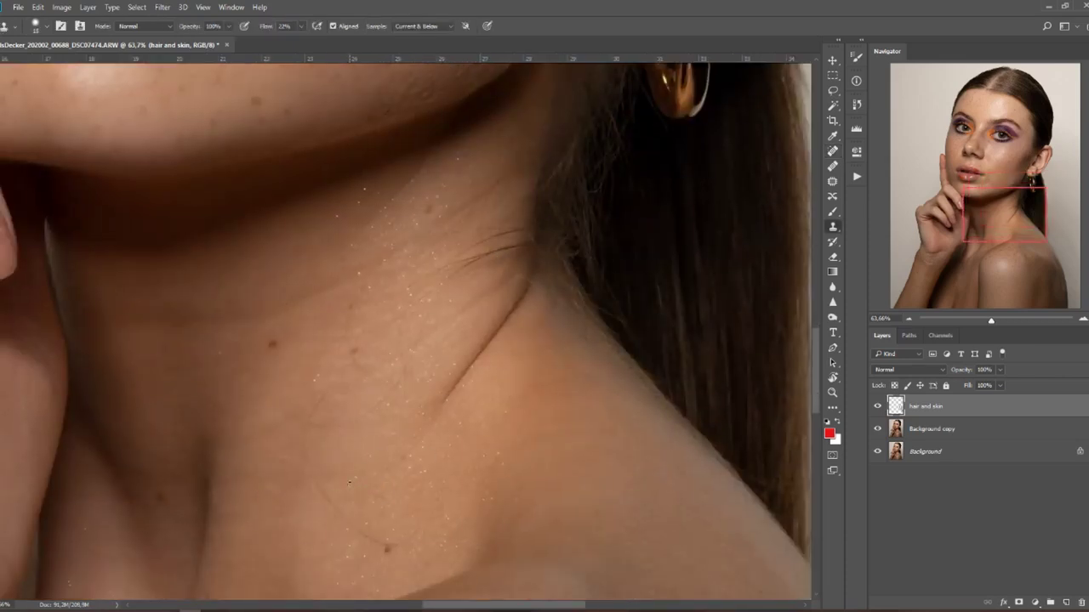
pyautogui.click(301, 26)
pyautogui.moveTo(371, 537); pyautogui.dragTo(392, 545)
pyautogui.press('j')
pyautogui.moveTo(380, 307); pyautogui.dragTo(406, 291)
# Heal the fine creases, loose hairs and specks on the side of the neck below the ear.
pyautogui.scroll(3, 433, 271)
pyautogui.moveTo(399, 234); pyautogui.dragTo(423, 228)
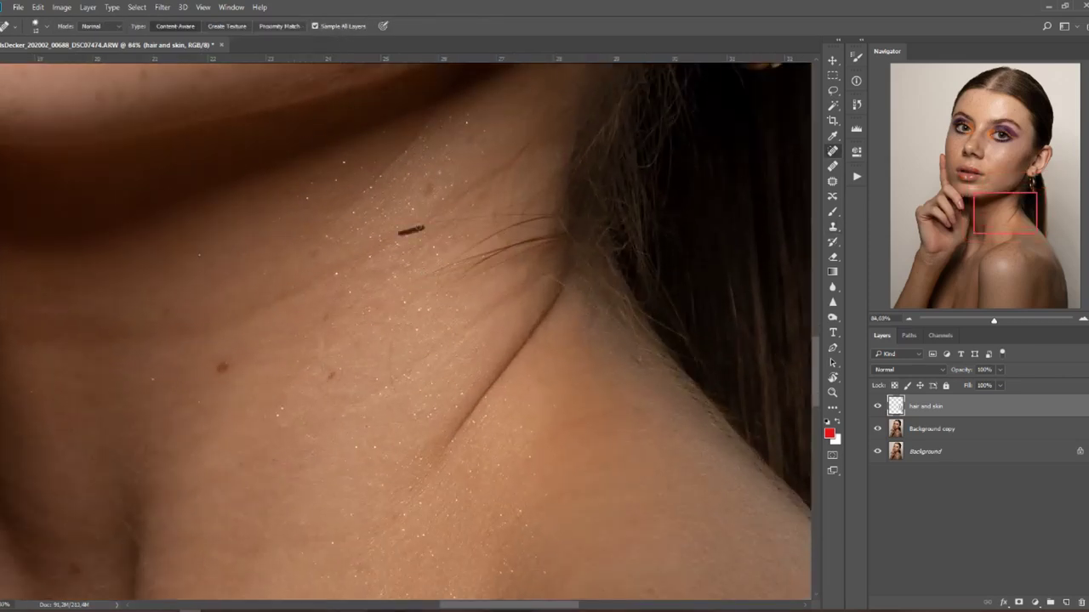
pyautogui.moveTo(390, 338); pyautogui.dragTo(388, 358)
pyautogui.moveTo(448, 271)
pyautogui.mouseDown()
pyautogui.moveTo(500, 253)
pyautogui.moveTo(450, 280)
pyautogui.moveTo(522, 241)
pyautogui.mouseUp()
pyautogui.moveTo(517, 253); pyautogui.dragTo(527, 272)
pyautogui.moveTo(521, 249); pyautogui.dragTo(525, 261)
pyautogui.moveTo(551, 218)
pyautogui.mouseDown()
pyautogui.moveTo(526, 213)
pyautogui.moveTo(414, 350)
pyautogui.moveTo(353, 292)
pyautogui.mouseUp()
pyautogui.scroll(-1, 353, 292)
pyautogui.click(353, 292)
pyautogui.moveTo(438, 161); pyautogui.dragTo(396, 270)
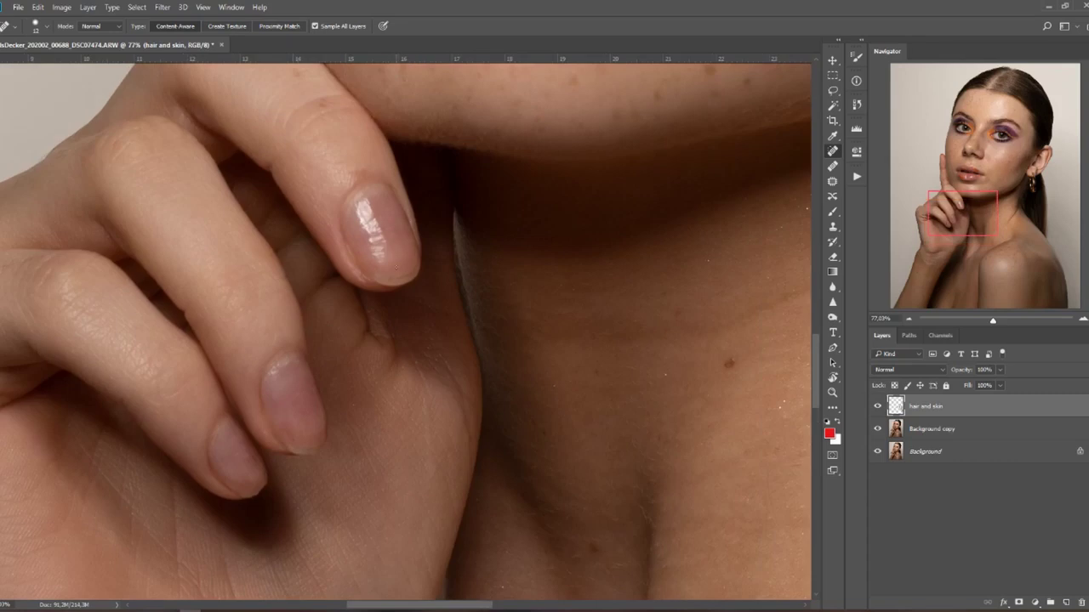
# Clone out the flyaway hairs along the temple and the outer hair outline against the backdrop.
pyautogui.moveTo(513, 163); pyautogui.dragTo(386, 442)
pyautogui.moveTo(442, 93)
pyautogui.mouseDown()
pyautogui.moveTo(352, 539)
pyautogui.moveTo(806, 391)
pyautogui.mouseUp()
pyautogui.press('s')
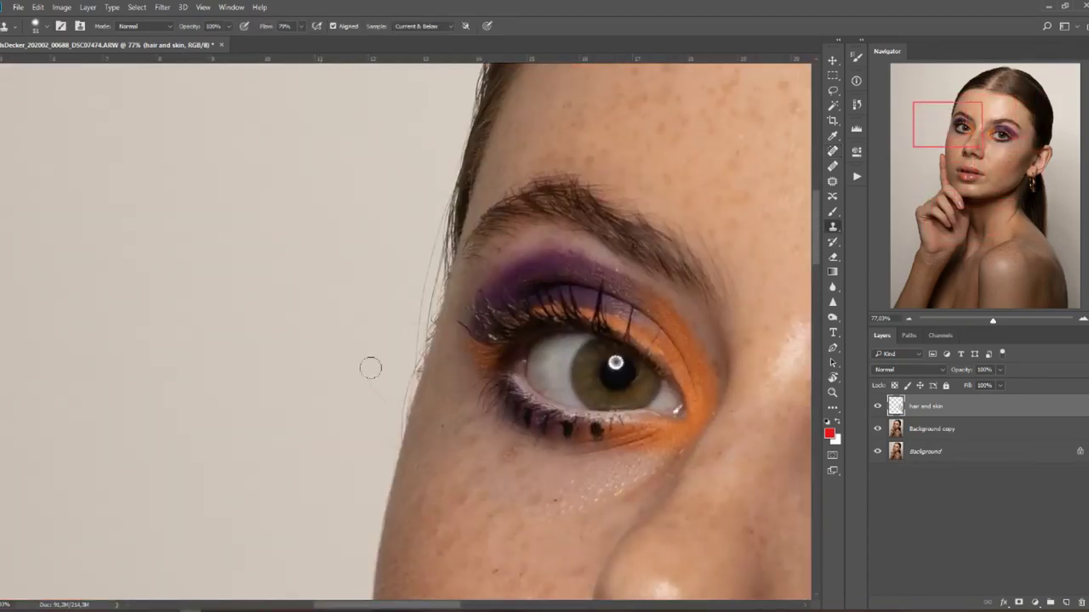
pyautogui.scroll(8, 374, 302)
pyautogui.hscroll(3, 405, 193)
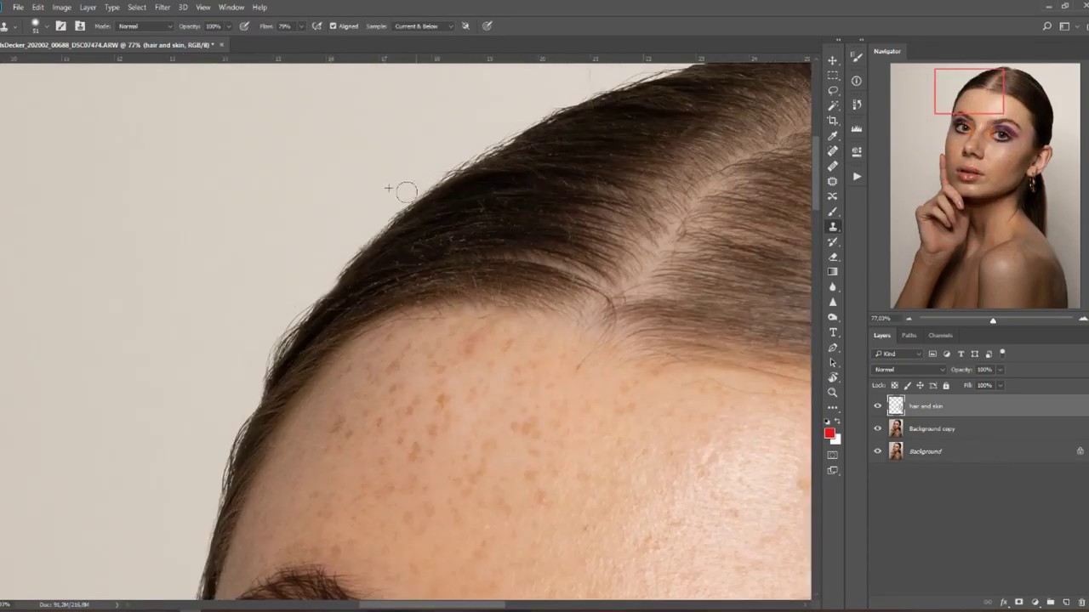
pyautogui.hscroll(3, 405, 192)
pyautogui.hscroll(5, 445, 182)
pyautogui.scroll(-1, 476, 255)
# Heal the stray hairs in the dark hair and below the hairline at the middle of the forehead.
pyautogui.press('j')
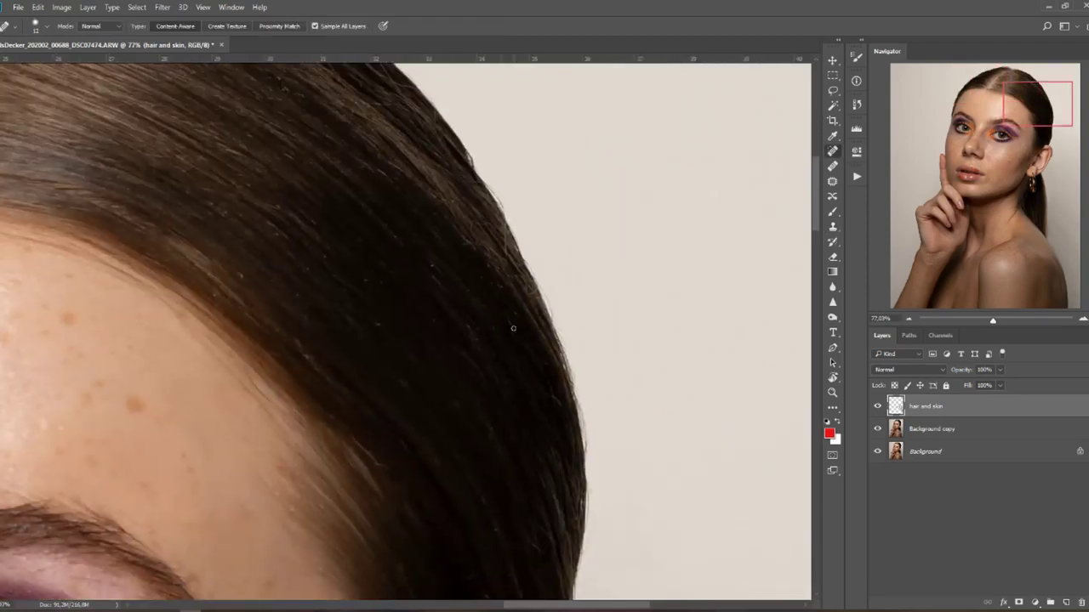
pyautogui.scroll(-5, 309, 241)
pyautogui.scroll(5, 310, 242)
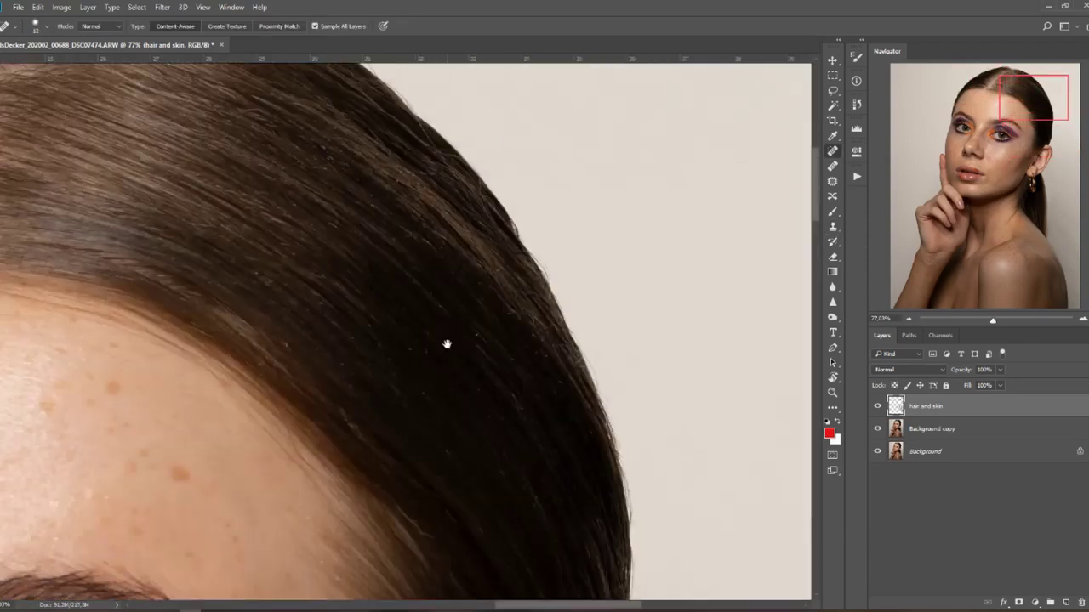
pyautogui.hscroll(-7, 448, 345)
pyautogui.moveTo(484, 251); pyautogui.dragTo(512, 259)
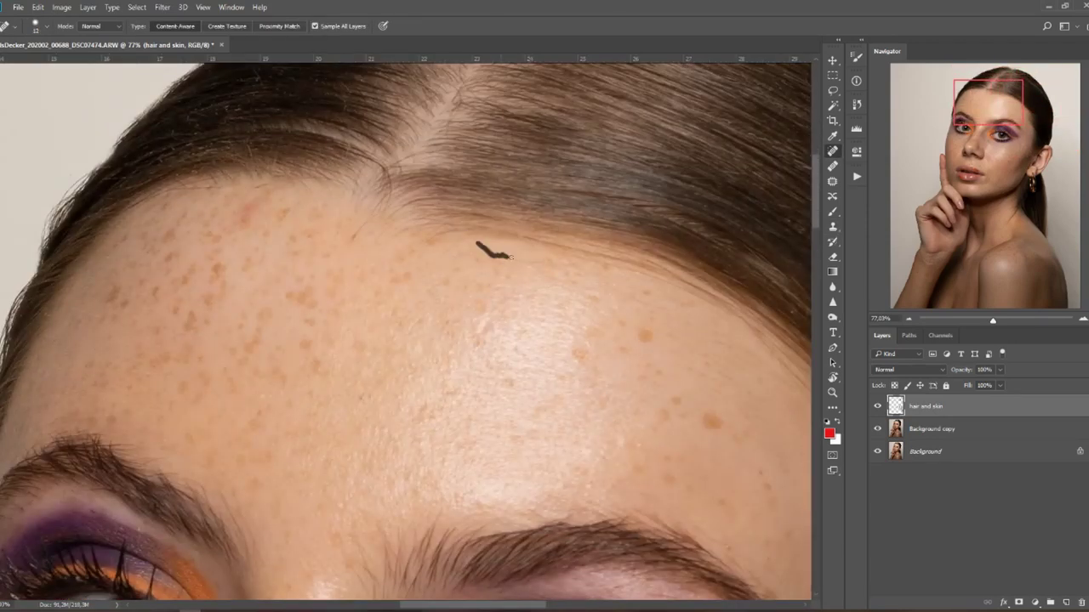
pyautogui.scroll(3, 544, 196)
pyautogui.scroll(-6, 221, 194)
# Heal the small flaws around the eye nearest the raised finger with a smaller Spot Healing Brush.
pyautogui.scroll(7, 211, 302)
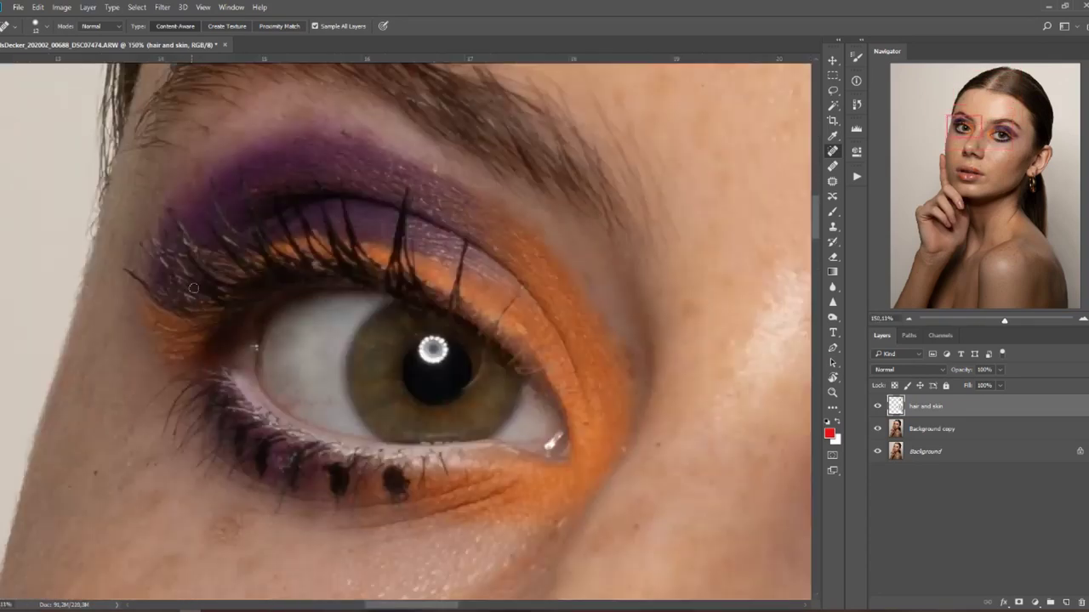
pyautogui.press('[')
pyautogui.press('[')
pyautogui.scroll(-8, 330, 246)
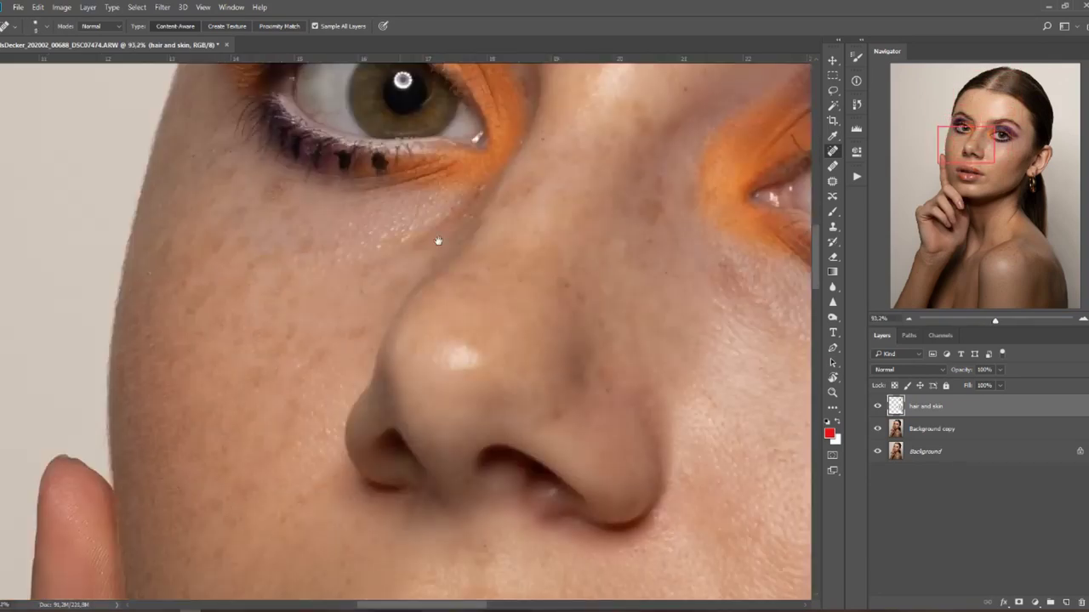
# Heal the small blemishes beside the upper lip and the stray hairs on the cheek in front of the ear.
pyautogui.scroll(3, 439, 242)
pyautogui.hscroll(6, 439, 241)
pyautogui.scroll(-5, 348, 352)
pyautogui.hscroll(-2, 348, 352)
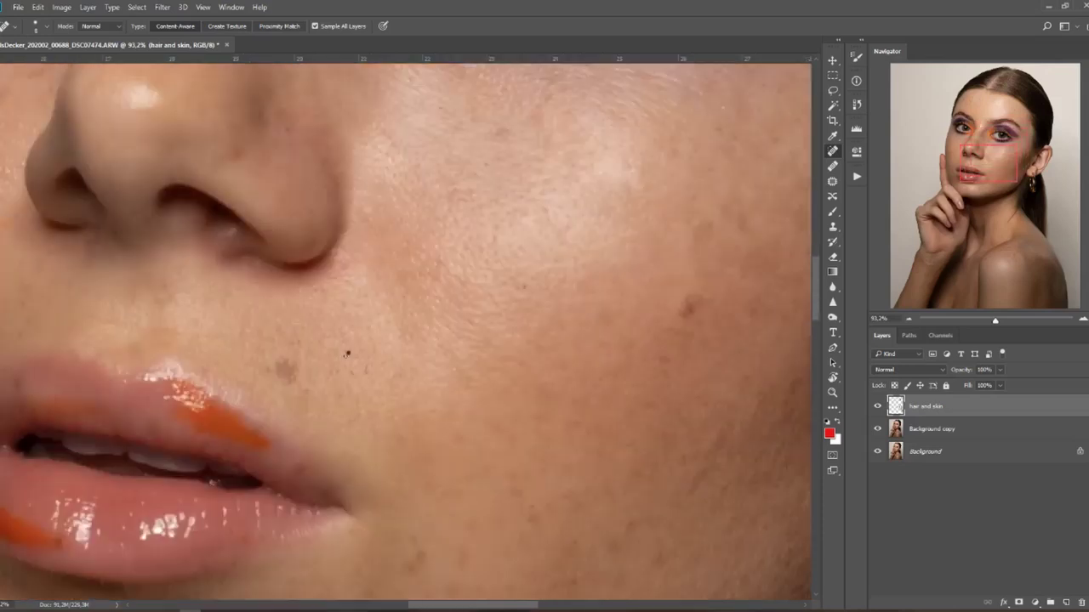
pyautogui.scroll(-6, 357, 314)
pyautogui.scroll(5, 318, 280)
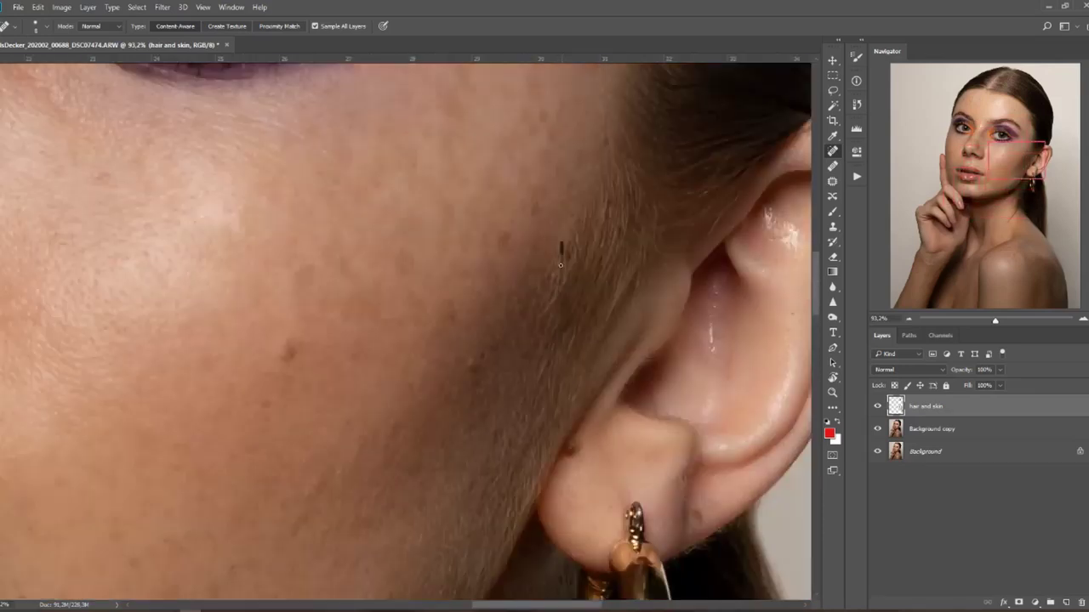
# Clone out the remaining flaws around the forehead hairline and near the fingertip below the chin with the Clone Stamp.
pyautogui.press('s')
pyautogui.scroll(6, 318, 281)
pyautogui.hscroll(-2, 318, 280)
pyautogui.scroll(-10, 318, 280)
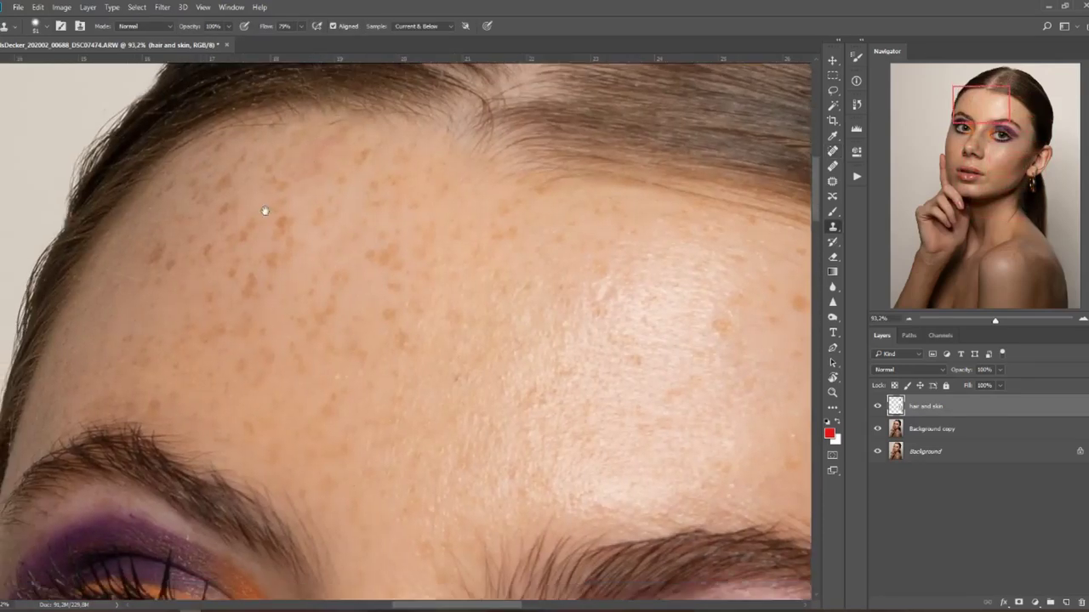
pyautogui.hscroll(-2, 369, 156)
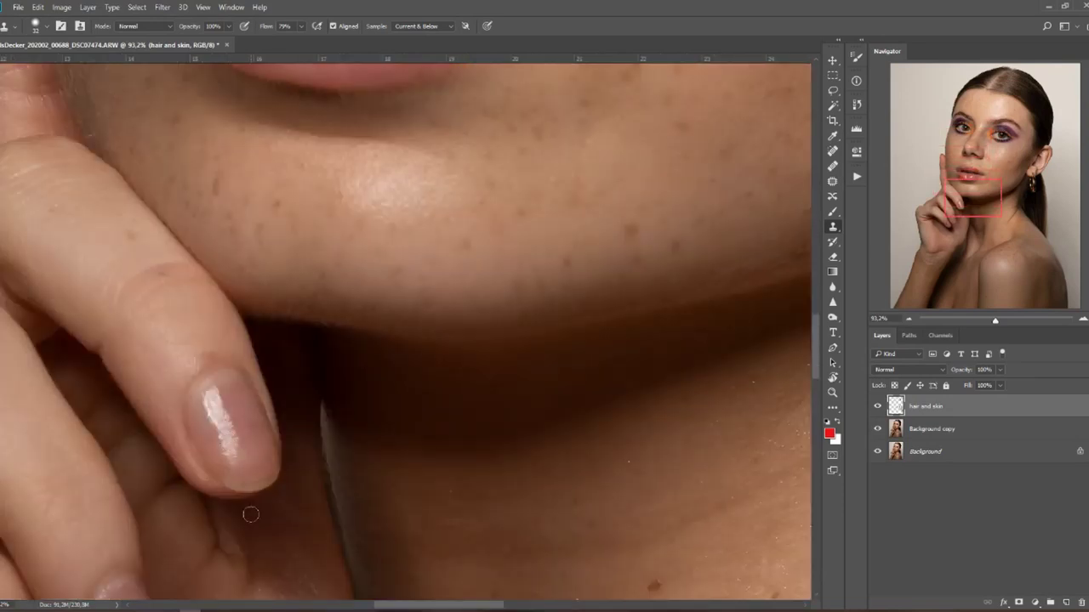
# Heal the small flaws on the neck and shoulder and the stray hairs at the lower end of the ponytail.
pyautogui.scroll(-10, 435, 369)
pyautogui.press('j')
pyautogui.moveTo(423, 264); pyautogui.dragTo(34, 425)
pyautogui.moveTo(372, 320); pyautogui.dragTo(482, 367)
pyautogui.moveTo(553, 282); pyautogui.dragTo(568, 299)
pyautogui.moveTo(565, 313); pyautogui.dragTo(555, 333)
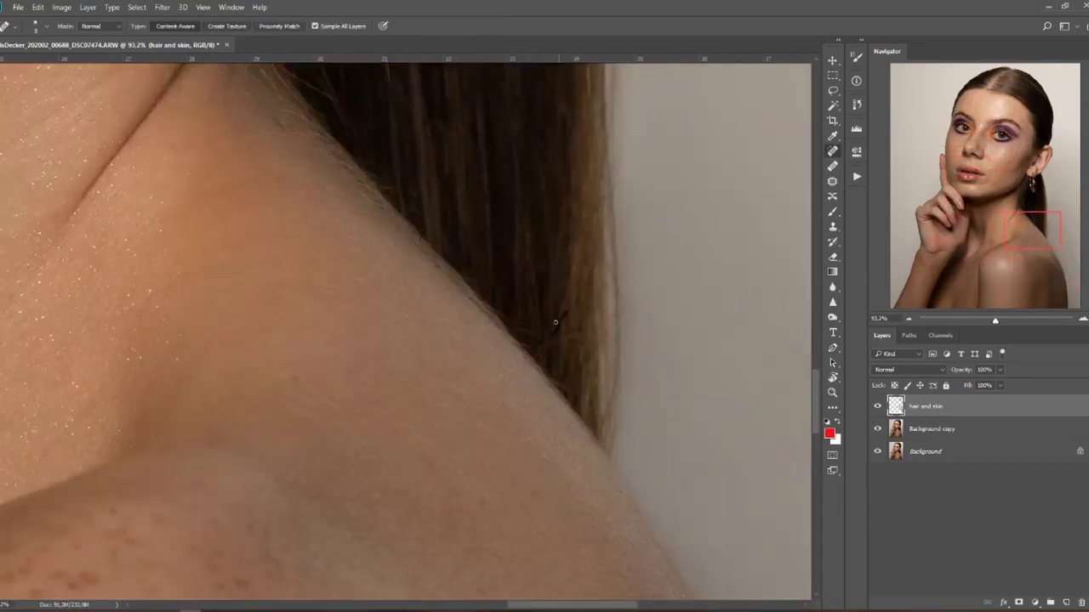
pyautogui.moveTo(412, 197); pyautogui.dragTo(532, 392)
pyautogui.moveTo(473, 408); pyautogui.dragTo(458, 404)
pyautogui.moveTo(342, 350)
pyautogui.mouseDown()
pyautogui.moveTo(322, 345)
pyautogui.moveTo(343, 350)
pyautogui.mouseUp()
# Compare the portrait with and without the "hair and skin" layer, both as a whole and close up on the face.
pyautogui.hotkey('ctrl', '0')
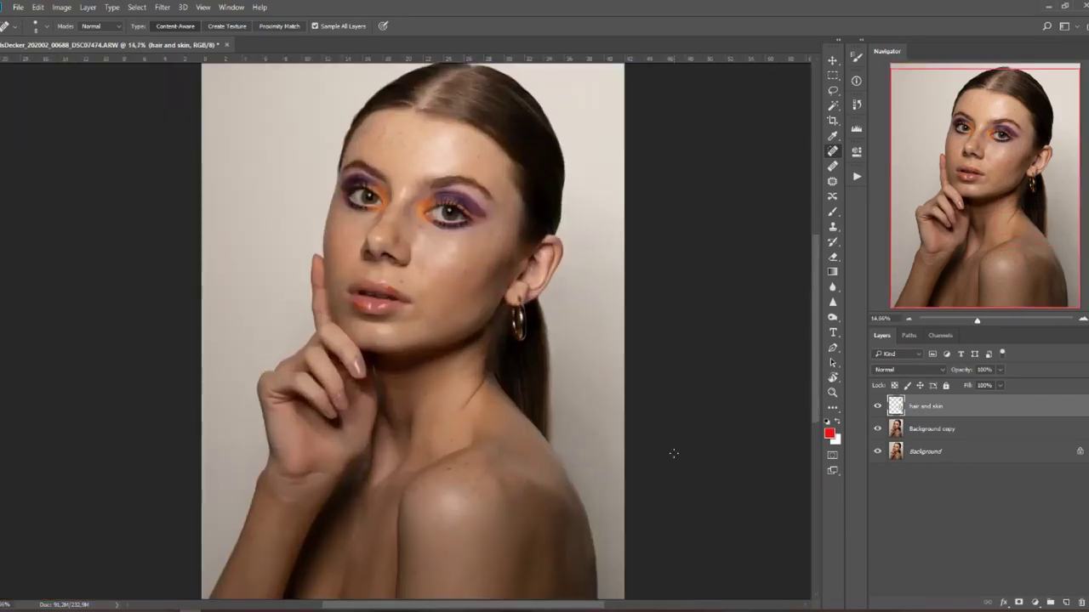
pyautogui.scroll(3, 420, 236)
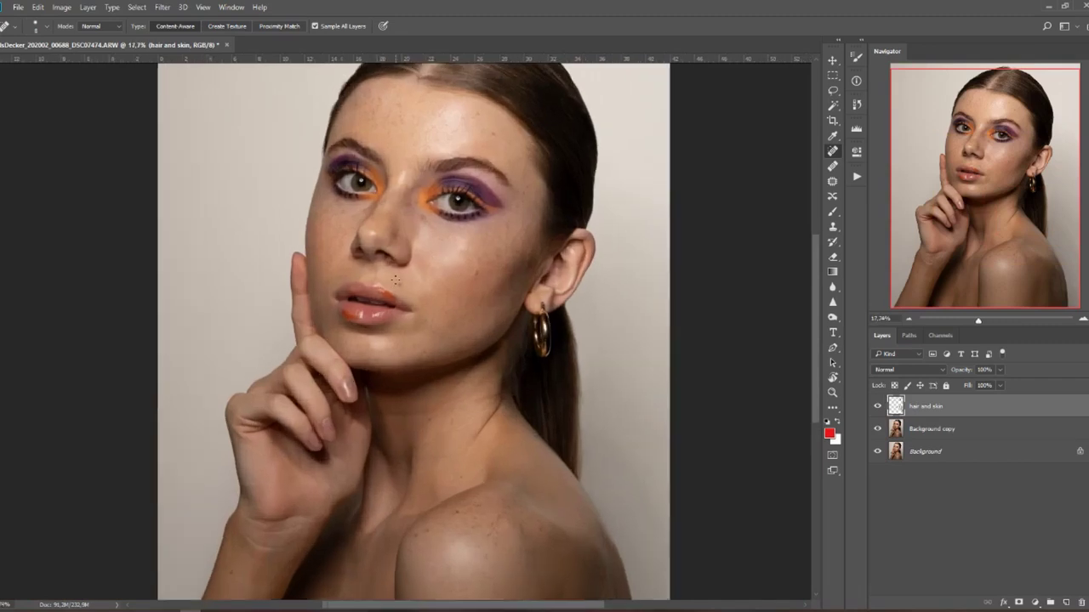
pyautogui.scroll(3, 485, 186)
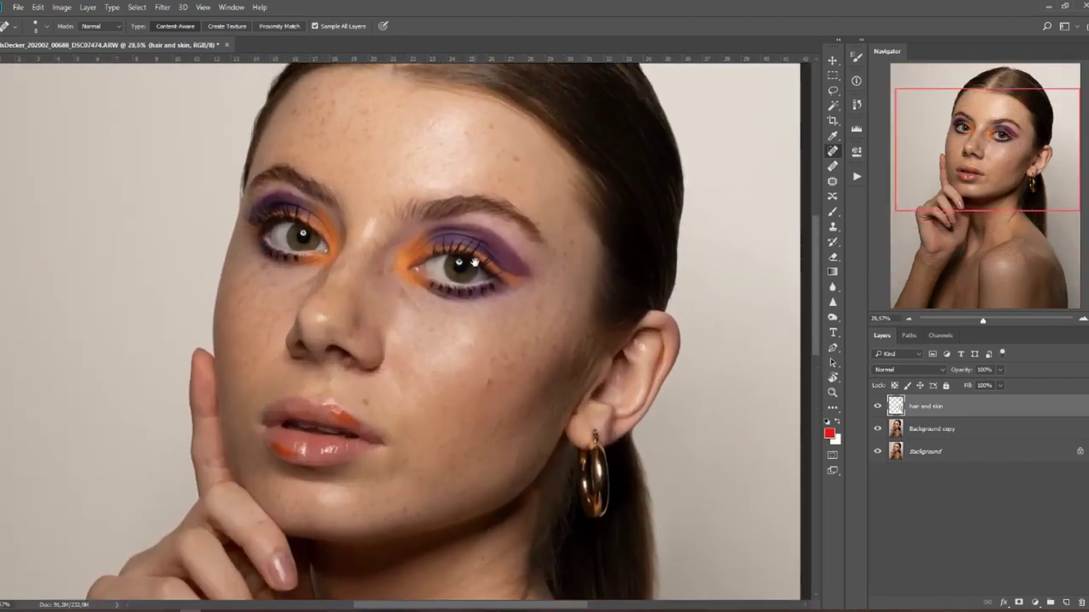
pyautogui.click(878, 408)
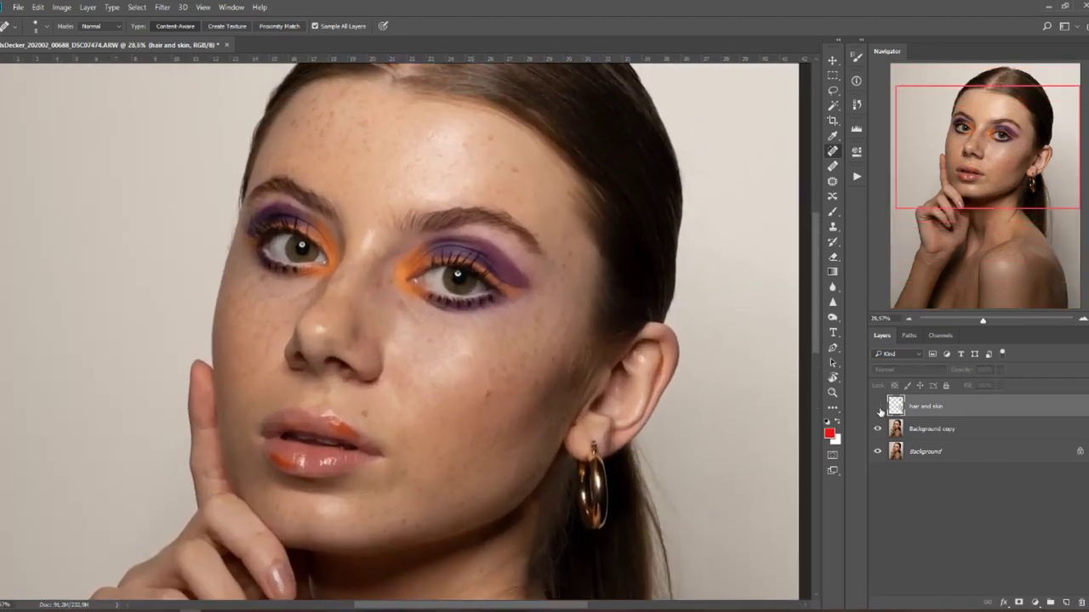
pyautogui.click(879, 408)
pyautogui.scroll(-4, 635, 387)
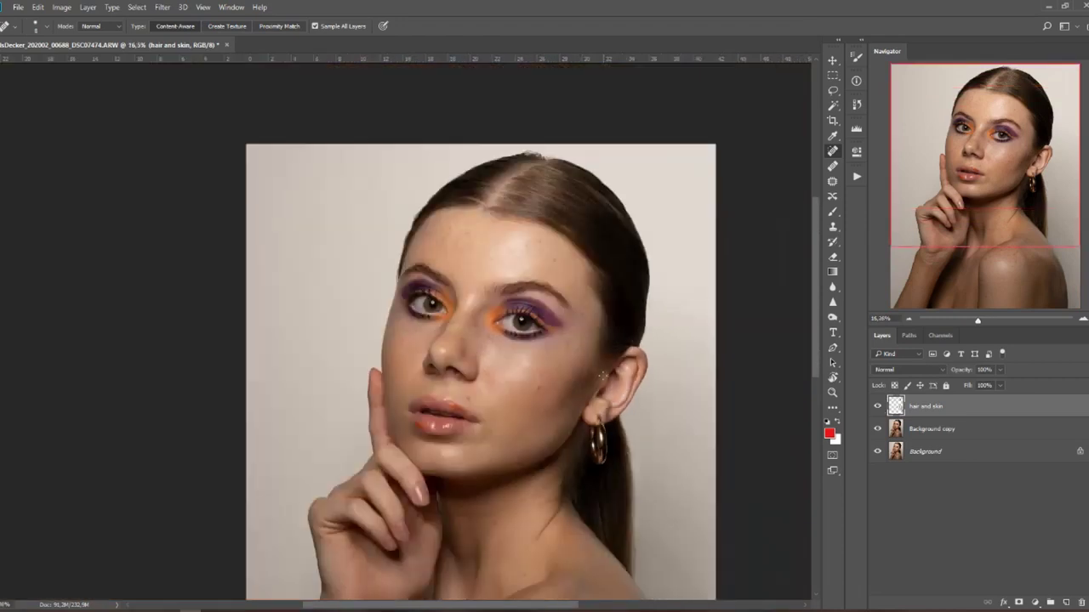
pyautogui.click(878, 407)
pyautogui.click(878, 406)
pyautogui.click(878, 407)
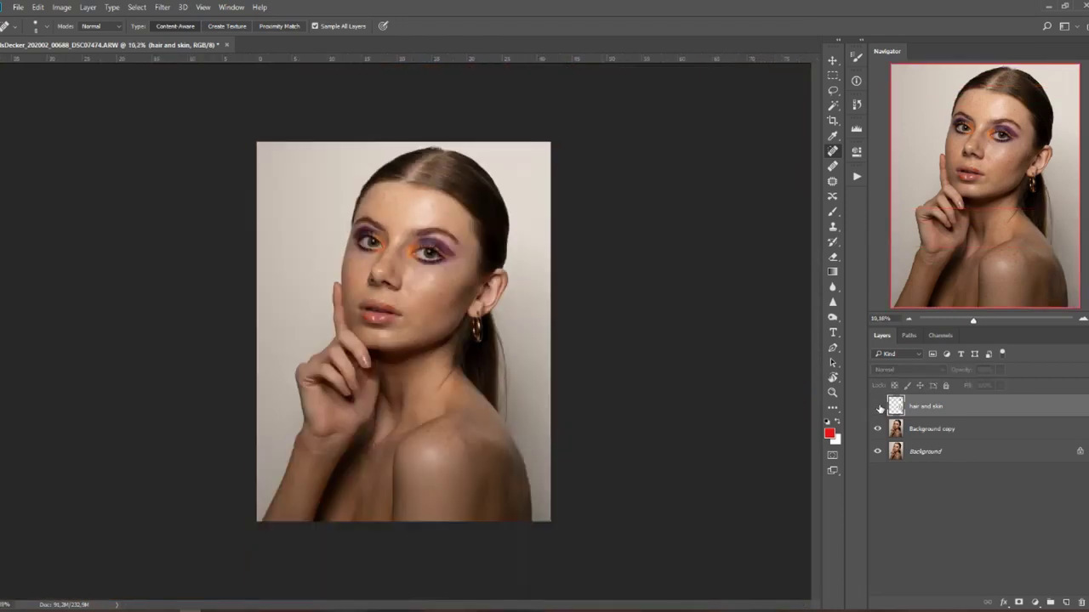
pyautogui.scroll(10, 425, 287)
pyautogui.scroll(2, 247, 356)
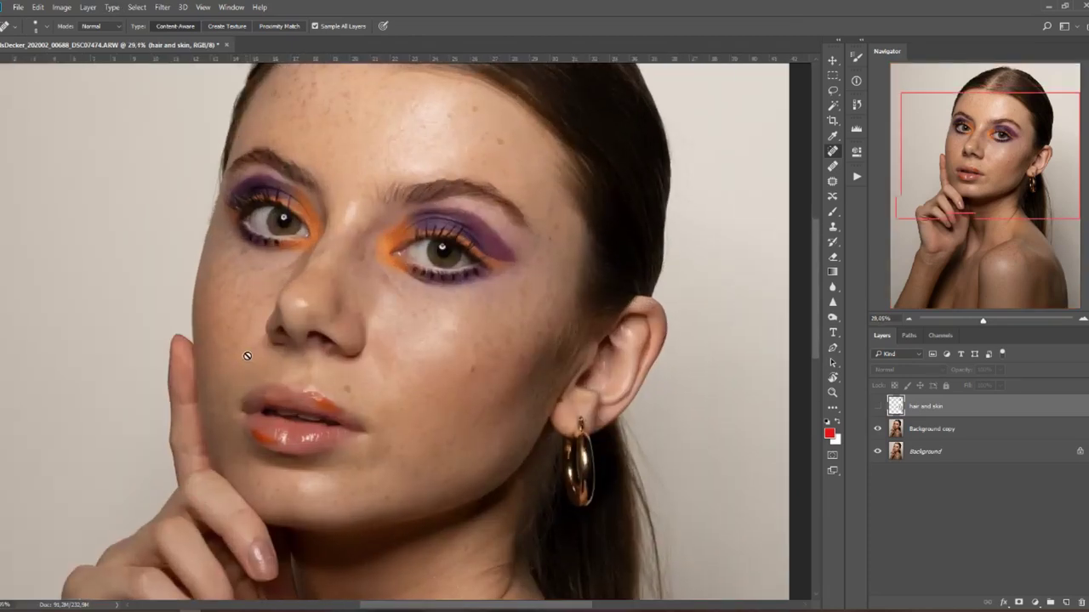
pyautogui.scroll(2, 247, 356)
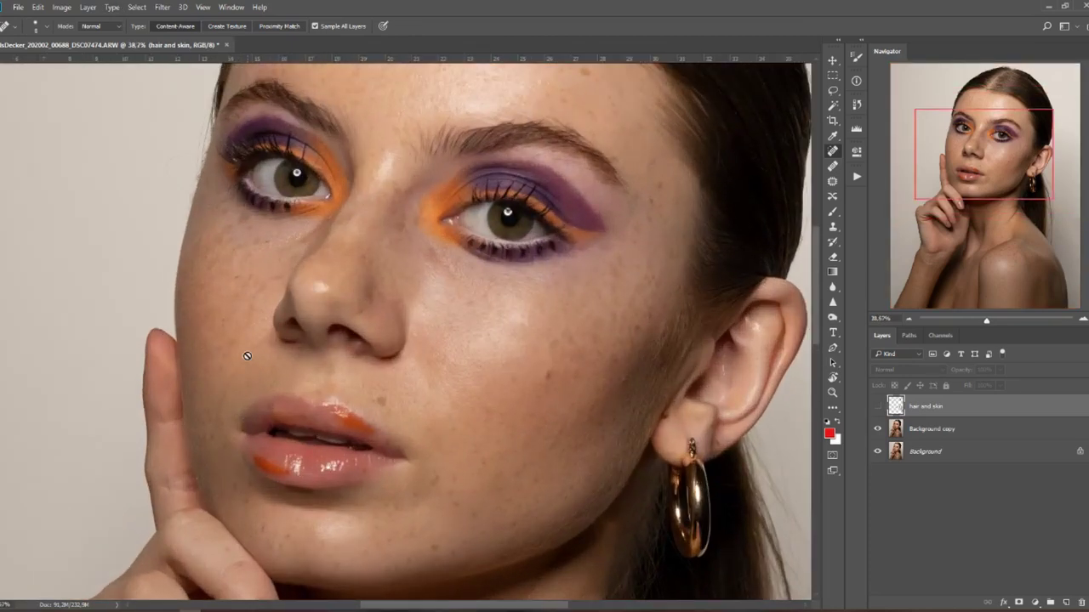
pyautogui.click(880, 410)
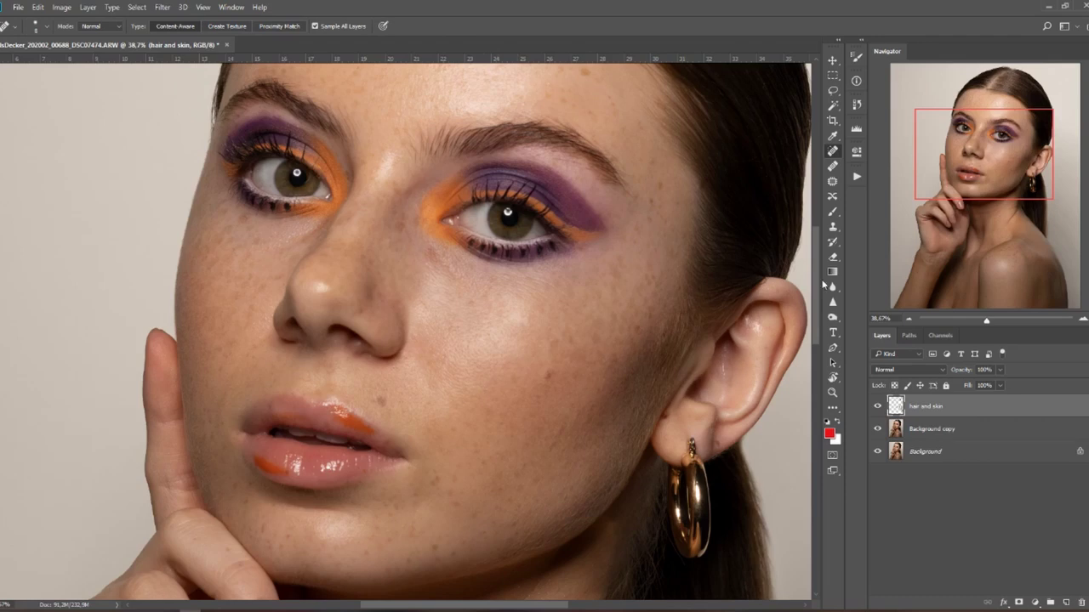
# Run the "DB + HELP" action from the DODGE and BURN set and collapse the HELP and DB general groups.
pyautogui.click(859, 175)
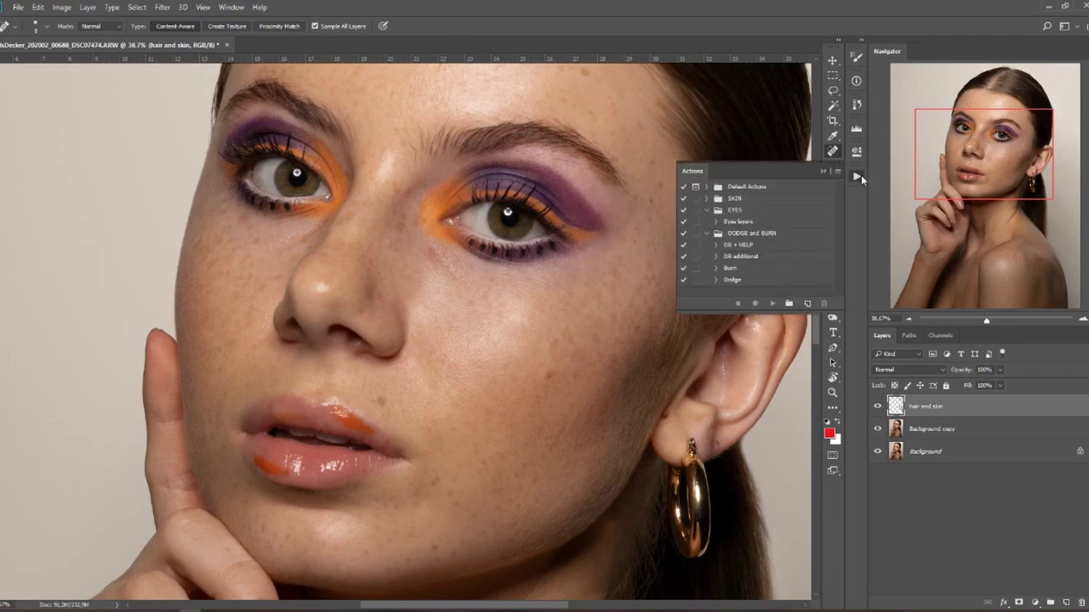
pyautogui.click(757, 245)
pyautogui.click(773, 303)
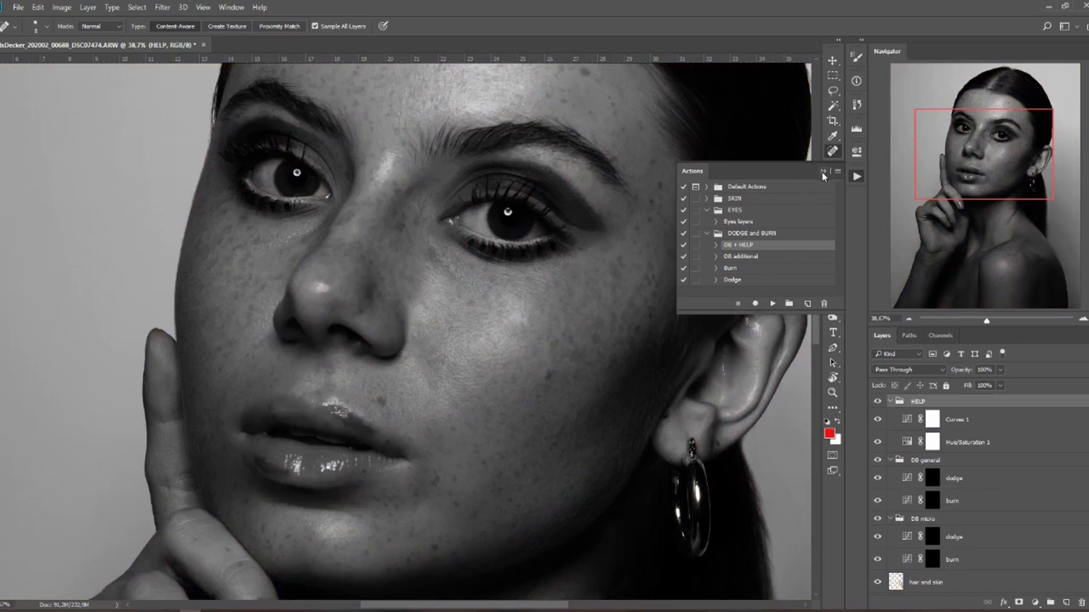
pyautogui.click(822, 174)
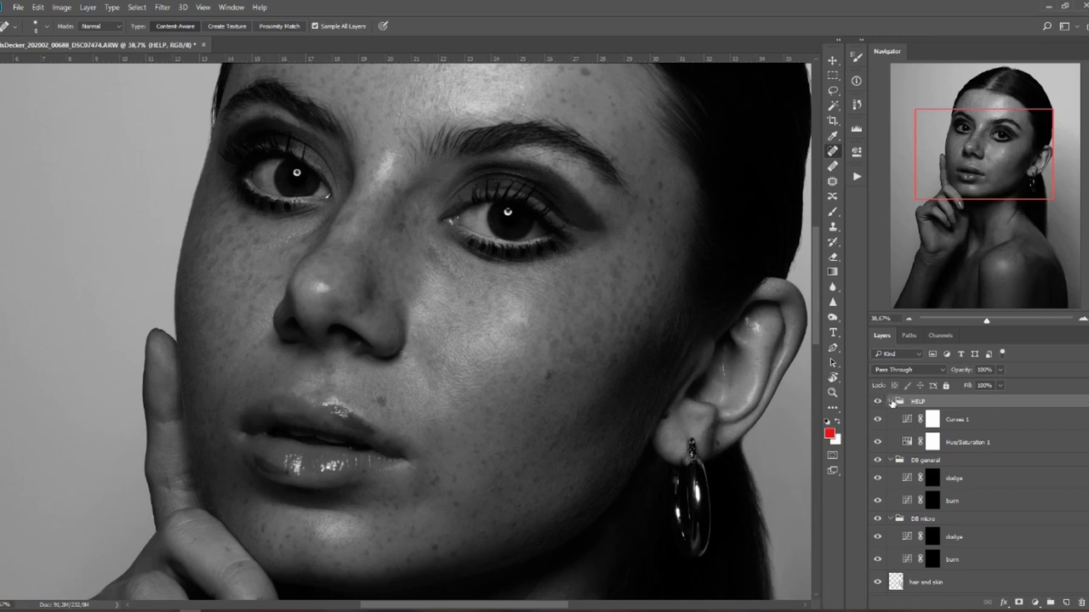
pyautogui.click(890, 401)
pyautogui.click(890, 415)
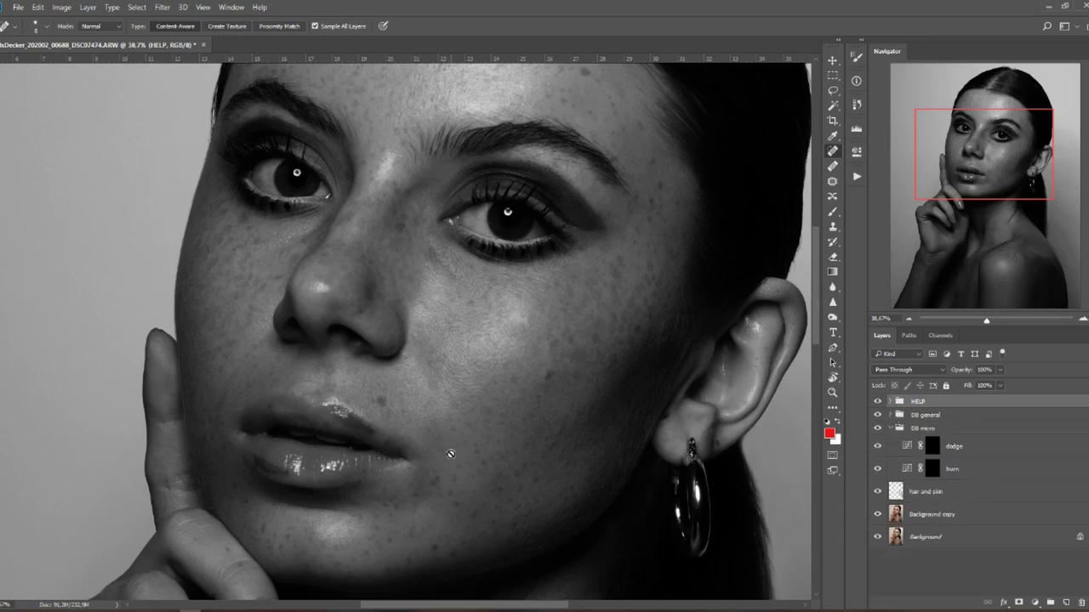
# Add a new layer above the HELP group and circle in red the uneven patches under the eye and beside the nostril.
pyautogui.scroll(-3, 450, 456)
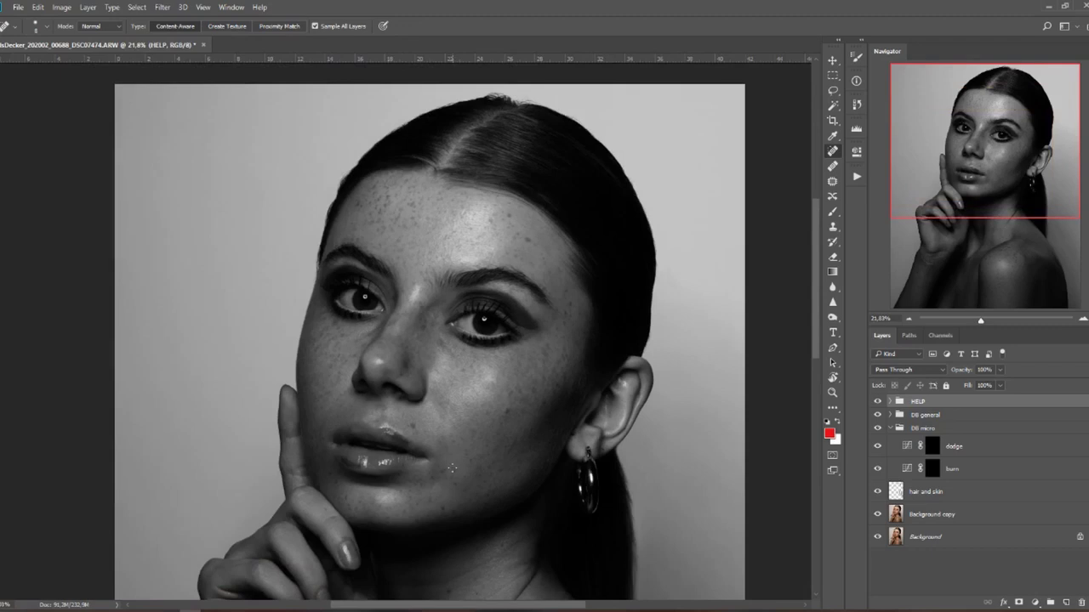
pyautogui.scroll(1, 450, 459)
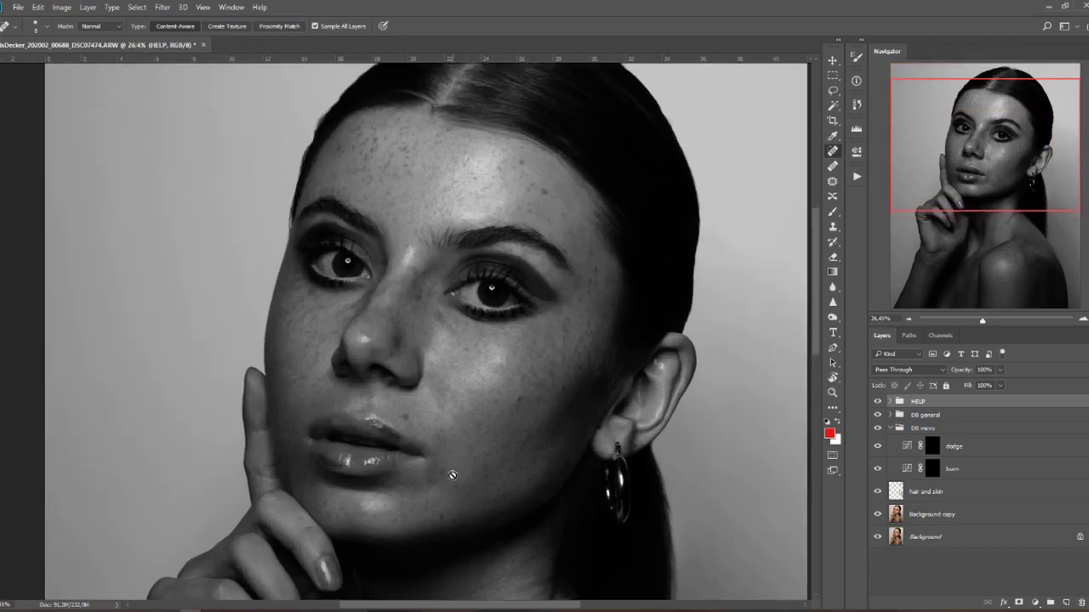
pyautogui.scroll(2, 452, 476)
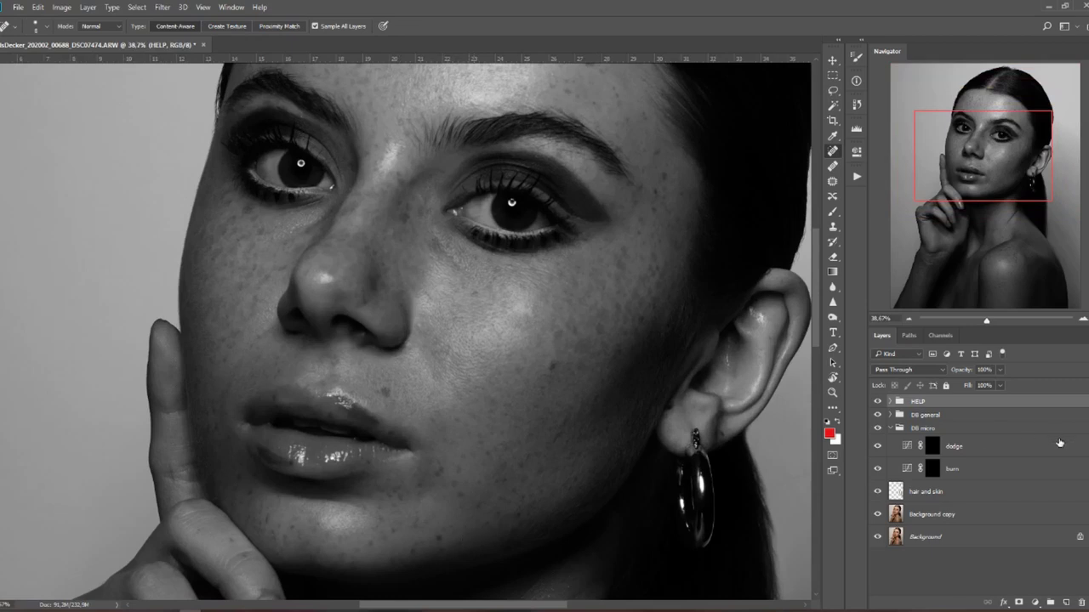
pyautogui.click(1065, 603)
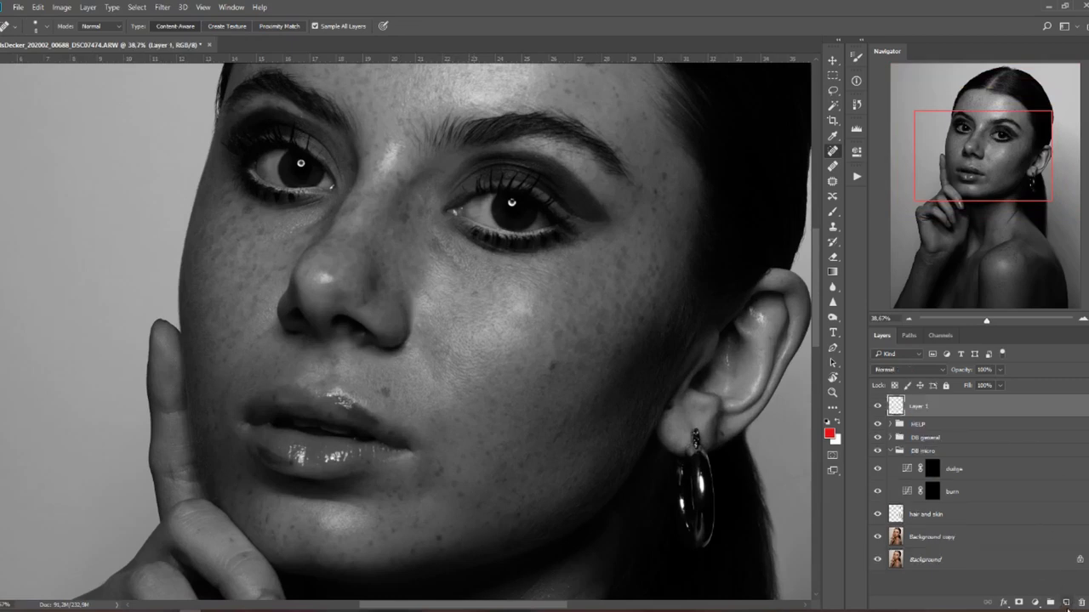
pyautogui.click(833, 212)
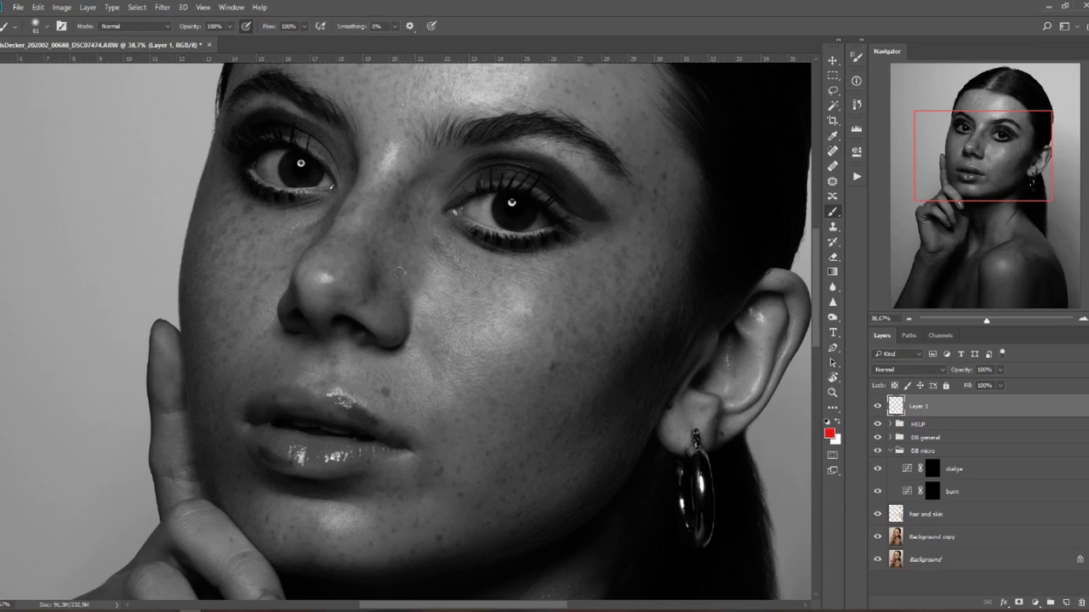
pyautogui.moveTo(458, 262)
pyautogui.mouseDown()
pyautogui.moveTo(441, 235)
pyautogui.moveTo(422, 238)
pyautogui.moveTo(425, 278)
pyautogui.moveTo(459, 284)
pyautogui.moveTo(462, 251)
pyautogui.mouseUp()
pyautogui.moveTo(434, 332)
pyautogui.mouseDown()
pyautogui.moveTo(409, 362)
pyautogui.moveTo(465, 390)
pyautogui.moveTo(421, 334)
pyautogui.mouseUp()
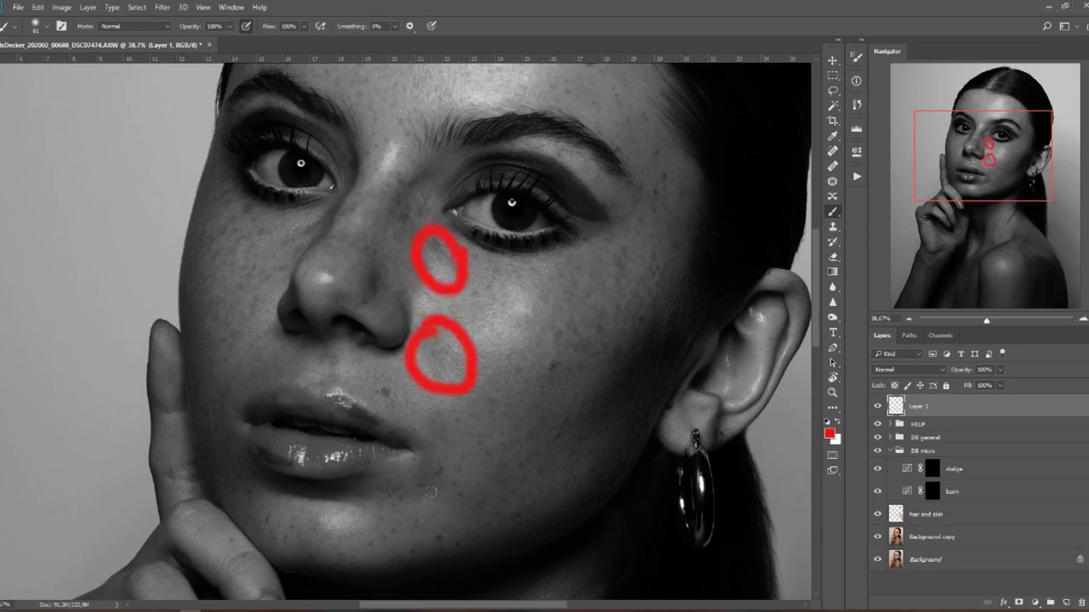
# Circle in red the uneven areas beside both mouth corners, on the chin highlight and along the side of the nose.
pyautogui.moveTo(438, 437)
pyautogui.mouseDown()
pyautogui.moveTo(388, 478)
pyautogui.moveTo(458, 476)
pyautogui.mouseUp()
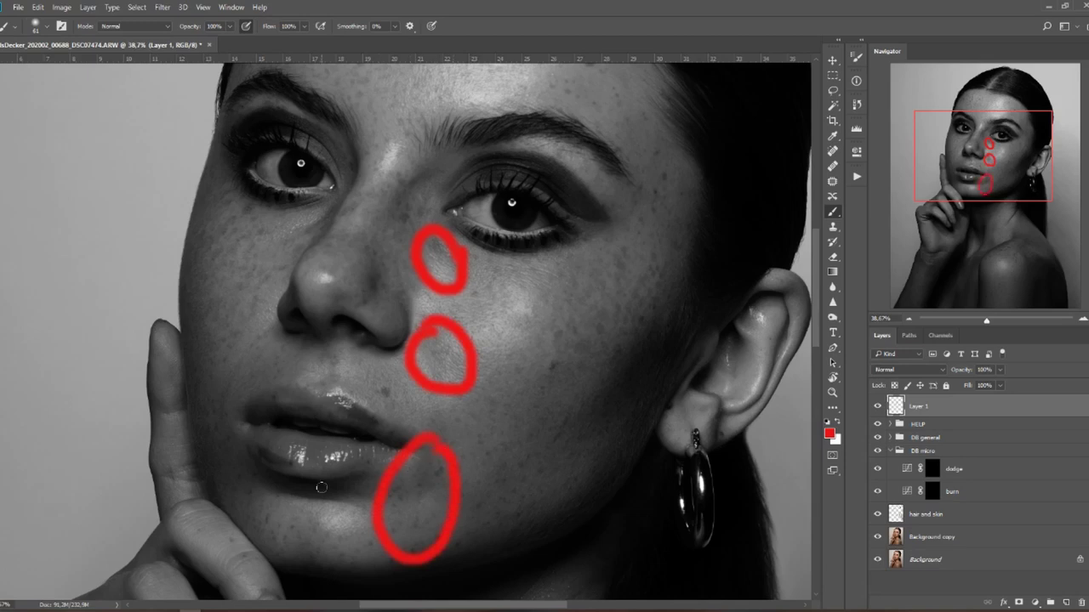
pyautogui.moveTo(327, 487)
pyautogui.mouseDown()
pyautogui.moveTo(305, 527)
pyautogui.moveTo(308, 491)
pyautogui.mouseUp()
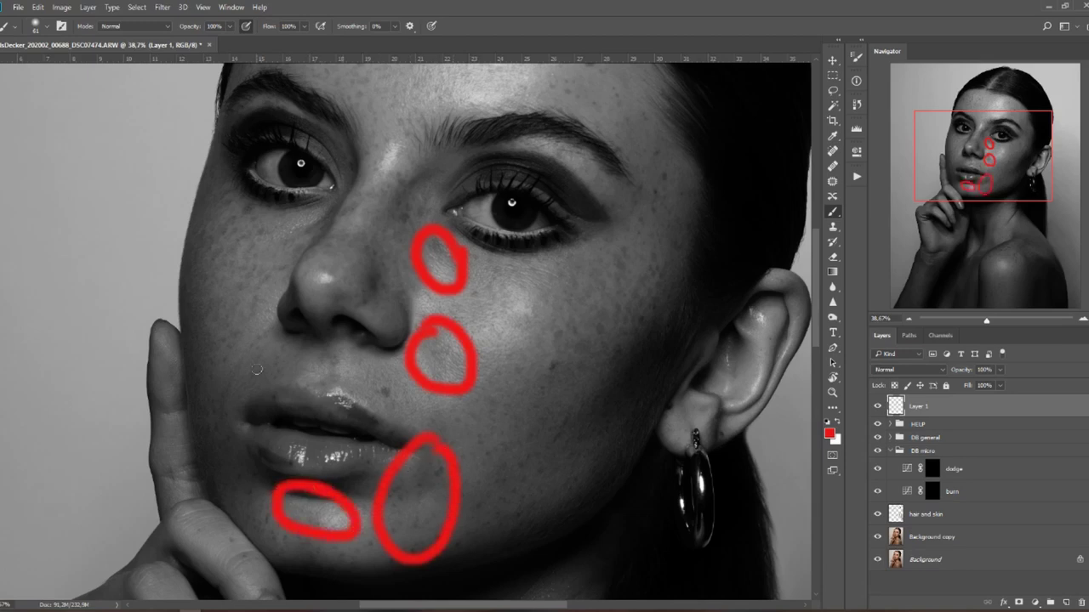
pyautogui.moveTo(265, 341)
pyautogui.mouseDown()
pyautogui.moveTo(206, 396)
pyautogui.moveTo(236, 433)
pyautogui.moveTo(255, 371)
pyautogui.mouseUp()
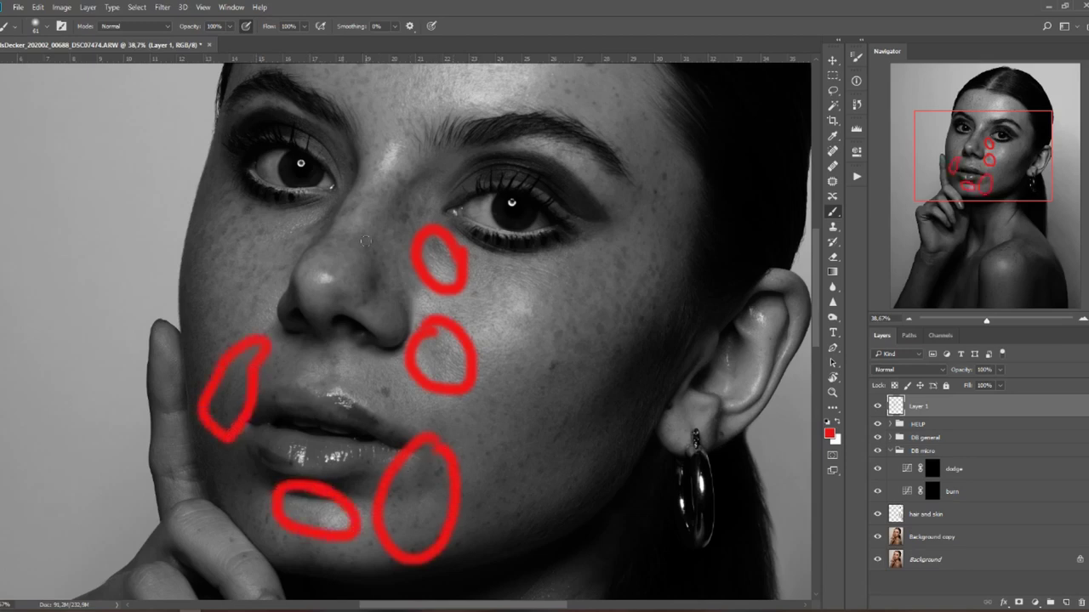
pyautogui.moveTo(365, 238)
pyautogui.mouseDown()
pyautogui.moveTo(384, 306)
pyautogui.moveTo(349, 199)
pyautogui.mouseUp()
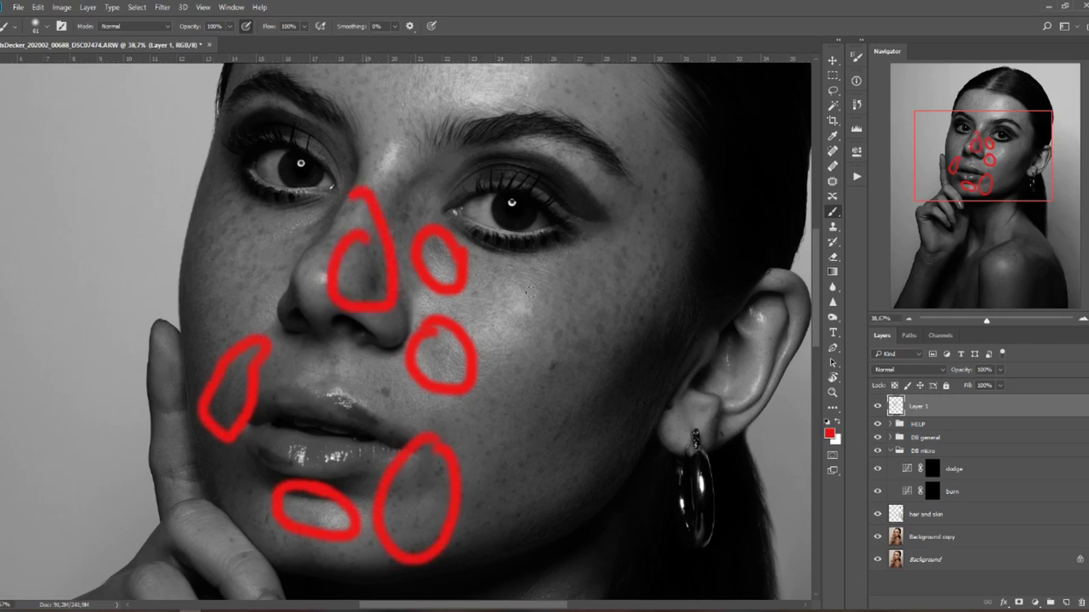
# Circle in red the uneven areas on the neck, the fingertip, the wrist, the shoulder and the chest.
pyautogui.scroll(-2, 594, 296)
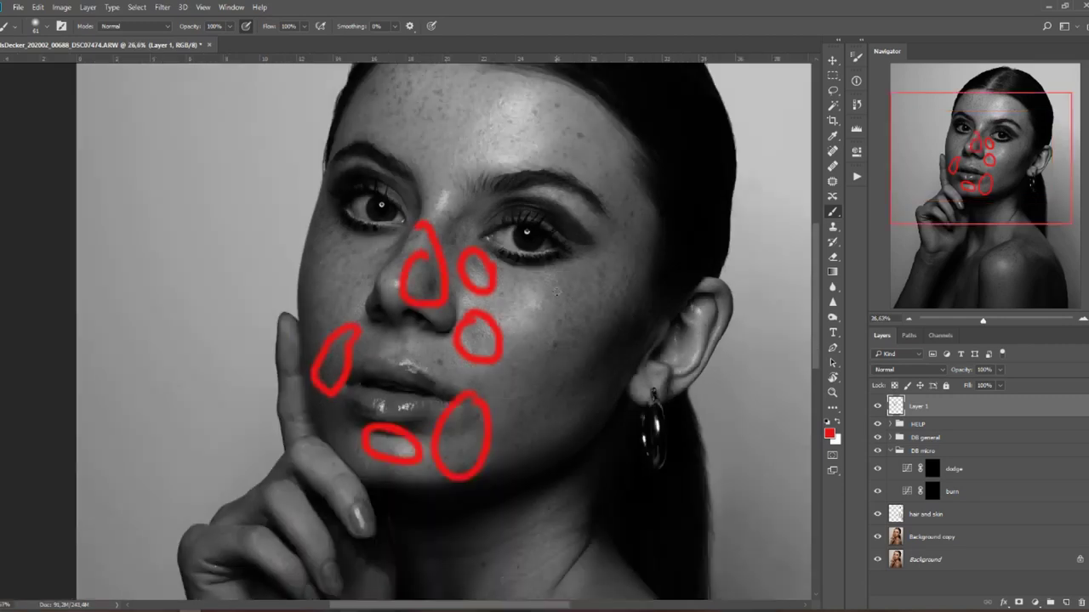
pyautogui.moveTo(539, 357); pyautogui.dragTo(505, 204)
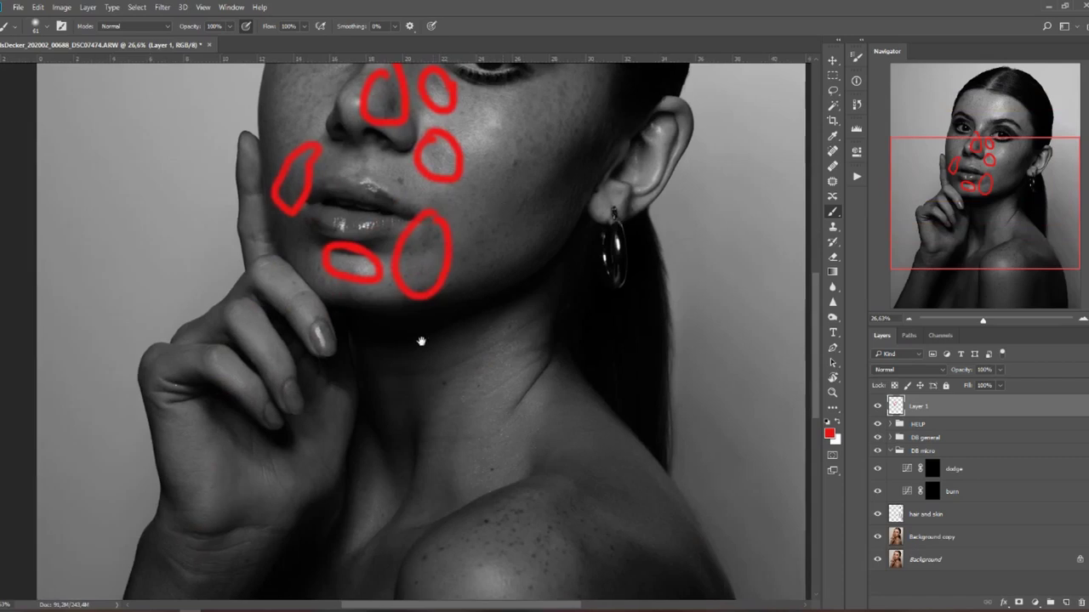
pyautogui.moveTo(379, 364)
pyautogui.mouseDown()
pyautogui.moveTo(444, 384)
pyautogui.moveTo(532, 349)
pyautogui.moveTo(562, 311)
pyautogui.moveTo(362, 368)
pyautogui.moveTo(391, 252)
pyautogui.mouseUp()
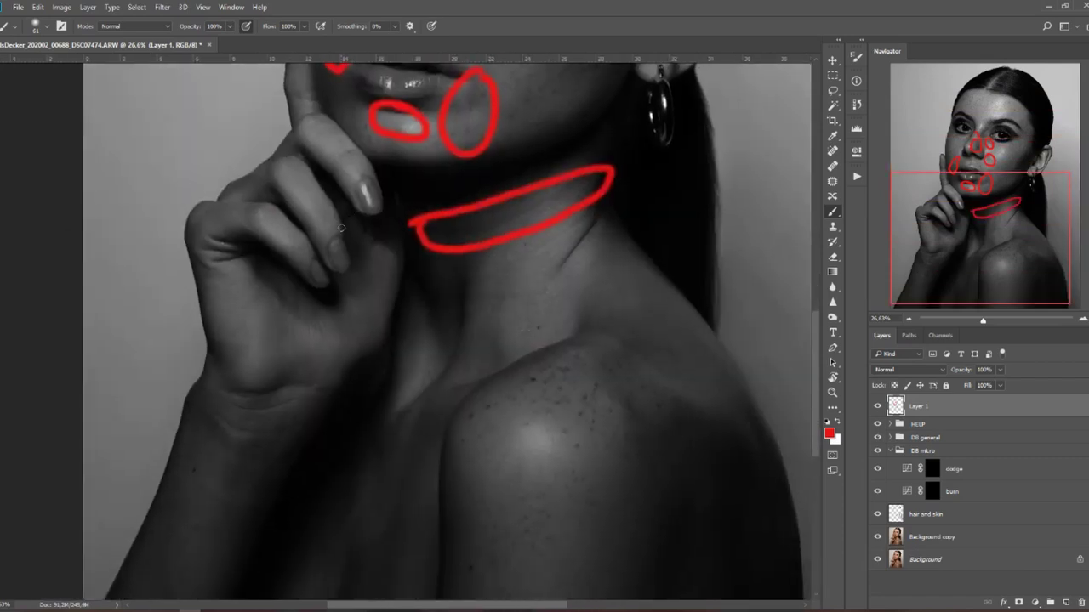
pyautogui.moveTo(341, 226)
pyautogui.mouseDown()
pyautogui.moveTo(298, 254)
pyautogui.moveTo(334, 296)
pyautogui.moveTo(342, 242)
pyautogui.mouseUp()
pyautogui.moveTo(267, 377)
pyautogui.mouseDown()
pyautogui.moveTo(218, 394)
pyautogui.moveTo(321, 473)
pyautogui.moveTo(264, 363)
pyautogui.moveTo(211, 379)
pyautogui.mouseUp()
pyautogui.scroll(-3, 724, 432)
pyautogui.moveTo(725, 433)
pyautogui.mouseDown()
pyautogui.moveTo(701, 410)
pyautogui.moveTo(612, 424)
pyautogui.moveTo(712, 582)
pyautogui.moveTo(818, 545)
pyautogui.moveTo(770, 449)
pyautogui.moveTo(719, 429)
pyautogui.mouseUp()
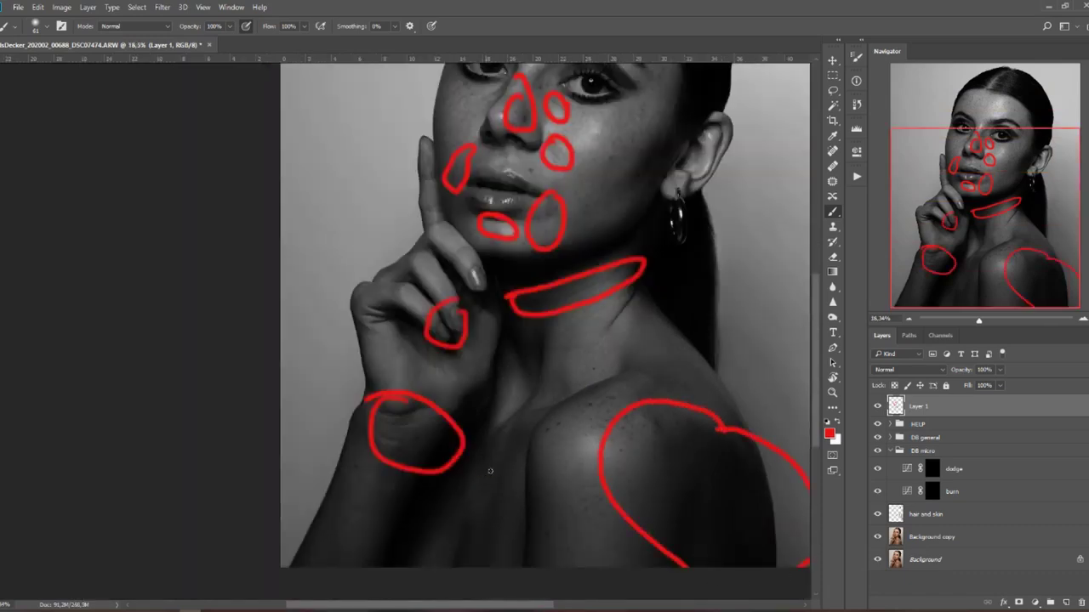
pyautogui.moveTo(490, 470)
pyautogui.mouseDown()
pyautogui.moveTo(455, 504)
pyautogui.moveTo(531, 527)
pyautogui.moveTo(481, 466)
pyautogui.mouseUp()
# Circle in red the shadowed cheek area in front of the ear.
pyautogui.moveTo(570, 272); pyautogui.dragTo(507, 443)
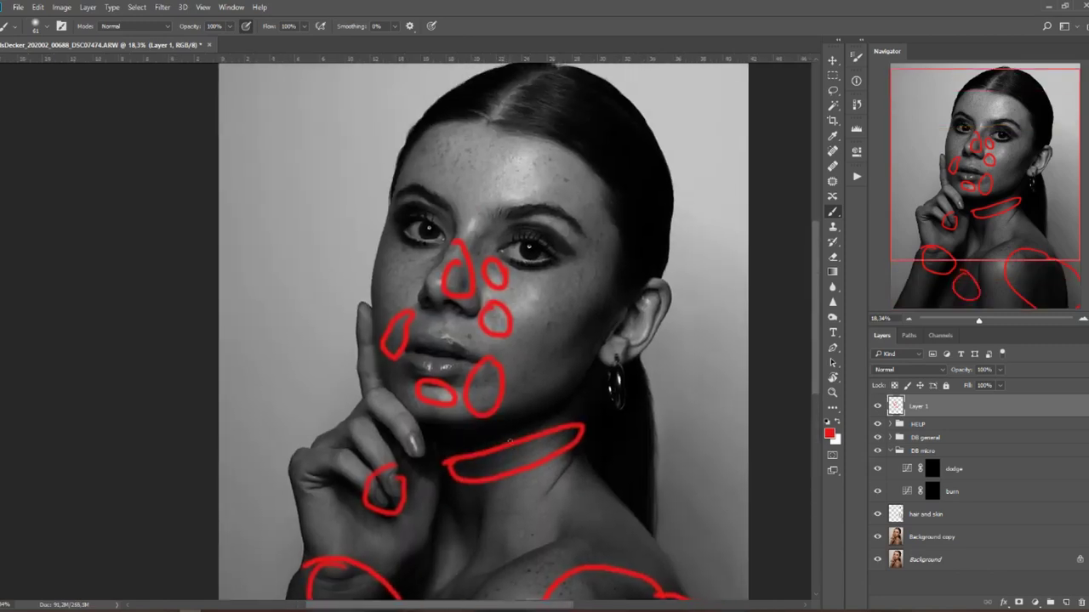
pyautogui.scroll(1, 511, 440)
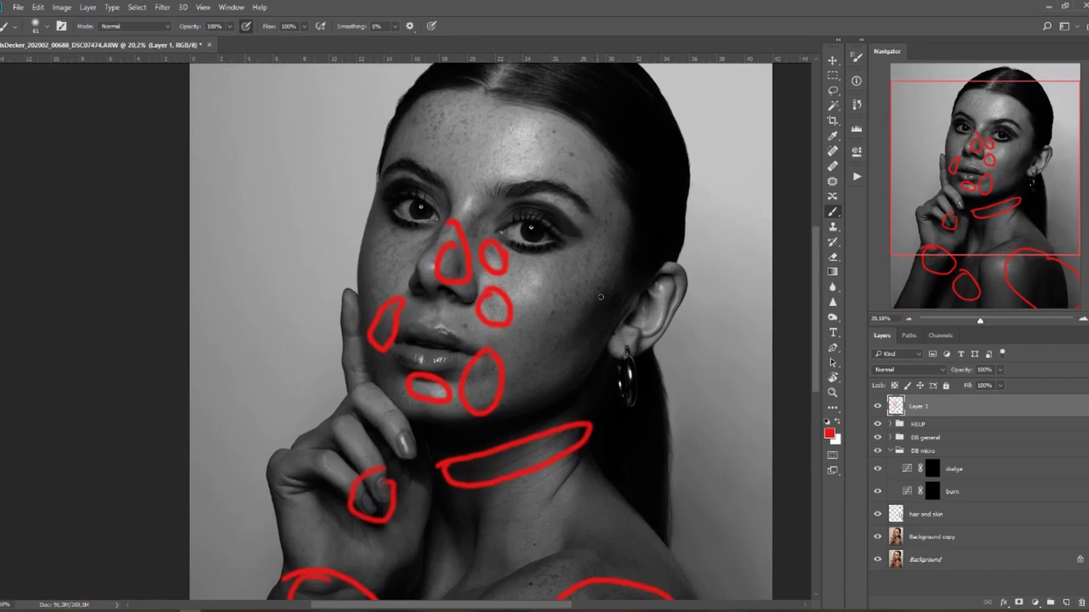
pyautogui.moveTo(611, 294)
pyautogui.mouseDown()
pyautogui.moveTo(620, 281)
pyautogui.moveTo(561, 379)
pyautogui.moveTo(630, 298)
pyautogui.moveTo(621, 274)
pyautogui.mouseUp()
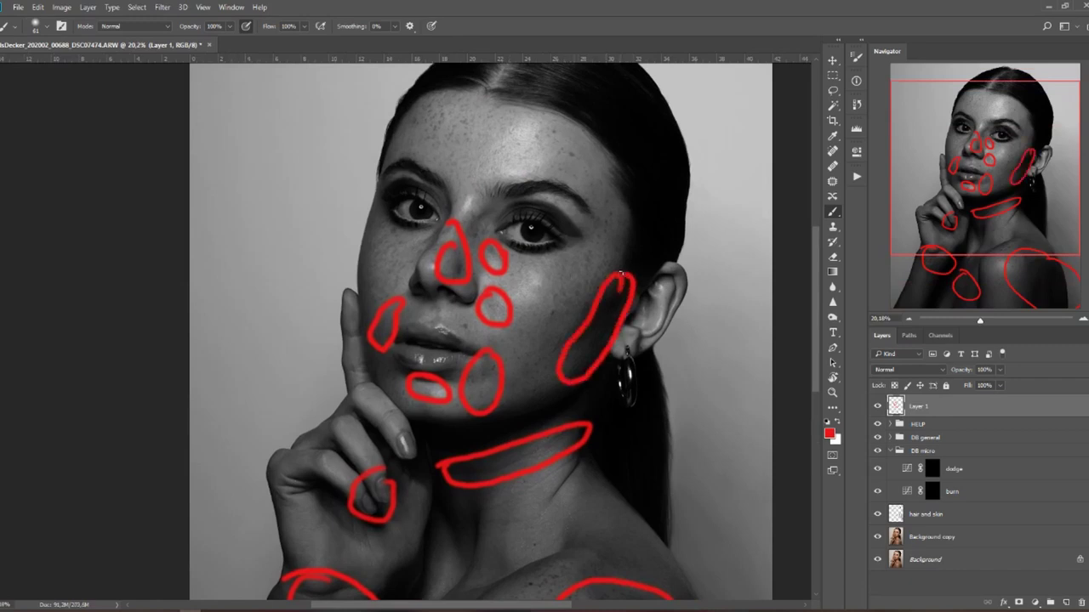
# Compare the circled areas with the HELP group hidden and shown, and delete the red marking layer.
pyautogui.scroll(-5, 451, 346)
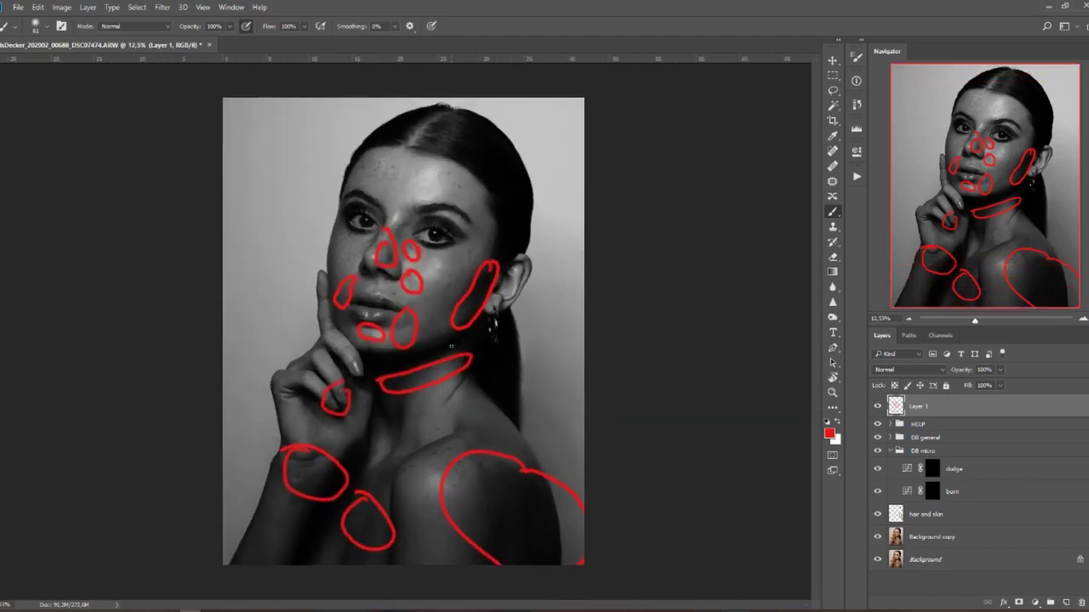
pyautogui.scroll(5, 416, 323)
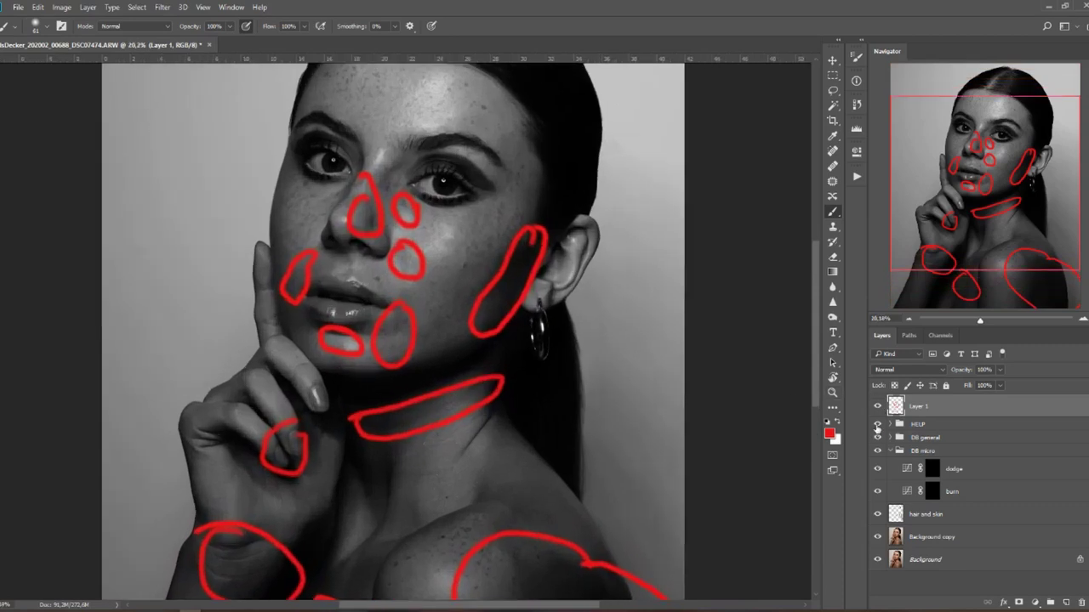
pyautogui.click(877, 424)
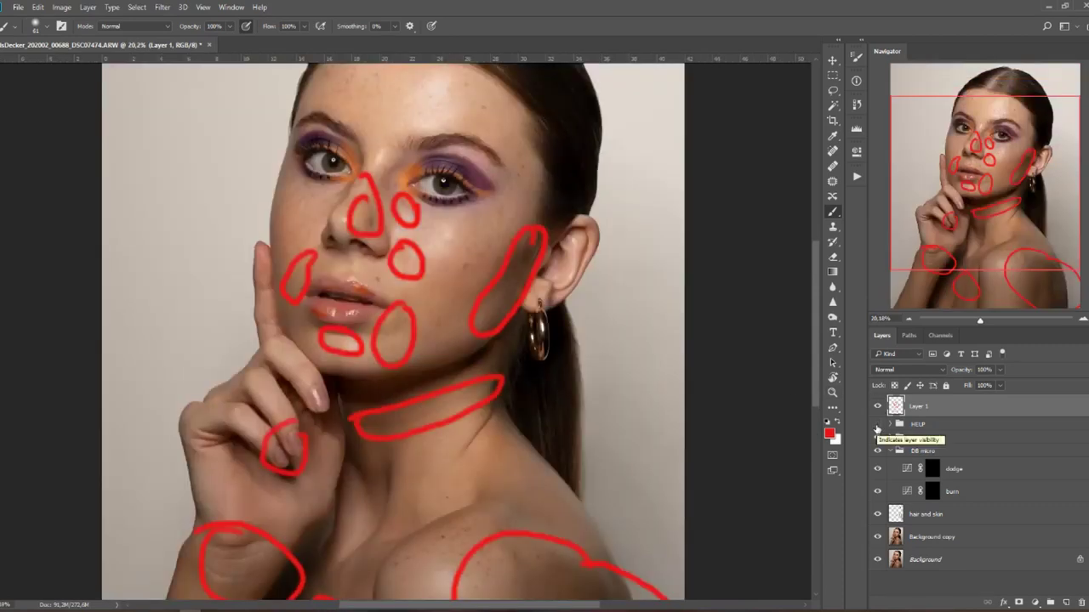
pyautogui.click(877, 425)
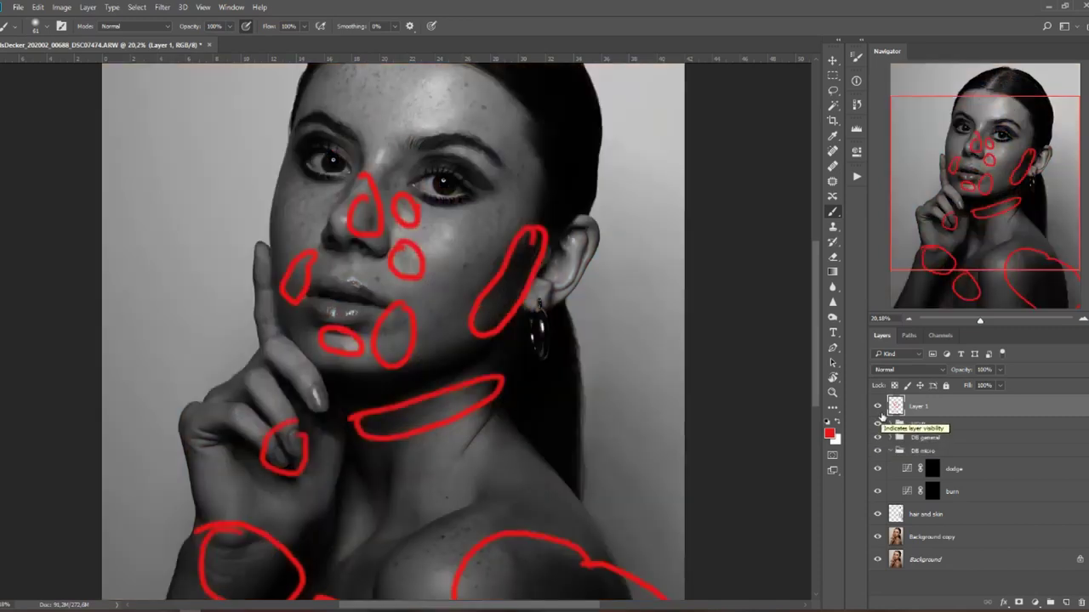
pyautogui.moveTo(1078, 410); pyautogui.dragTo(1081, 602)
pyautogui.scroll(-4, 536, 378)
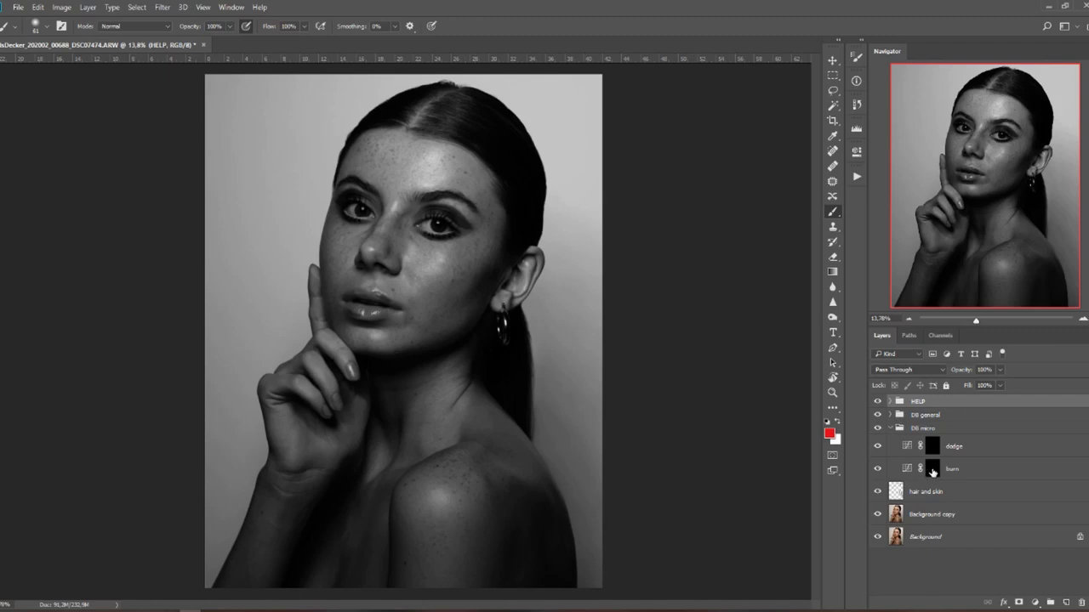
# Dodge and burn small uneven spots on the forehead and around the eyes, painting white at 3% flow on the DB micro masks.
pyautogui.click(933, 475)
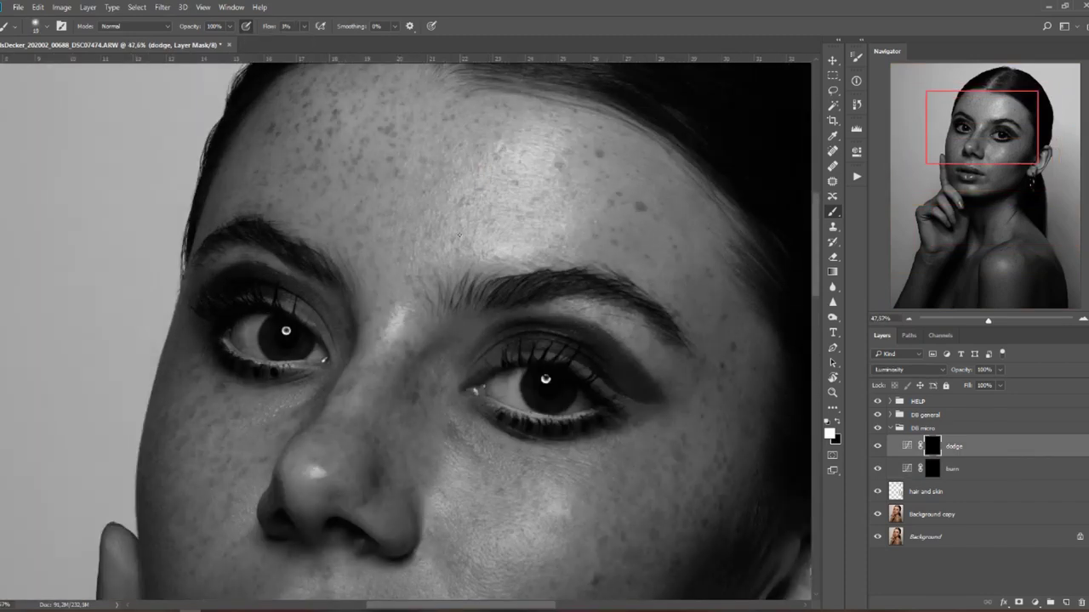
pyautogui.click(930, 469)
pyautogui.click(932, 447)
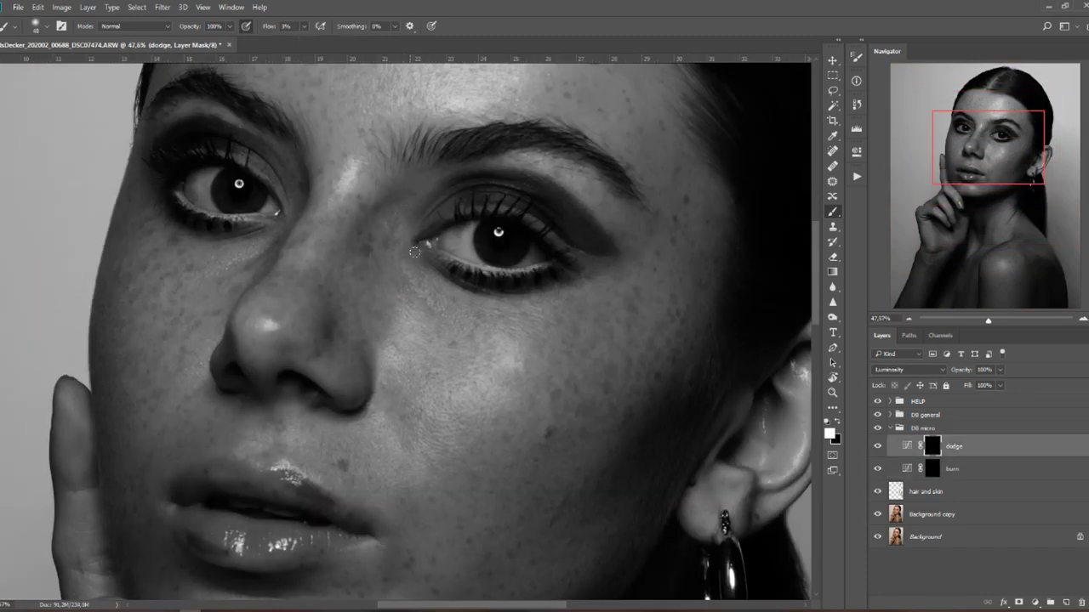
pyautogui.hotkey('alt', '[')
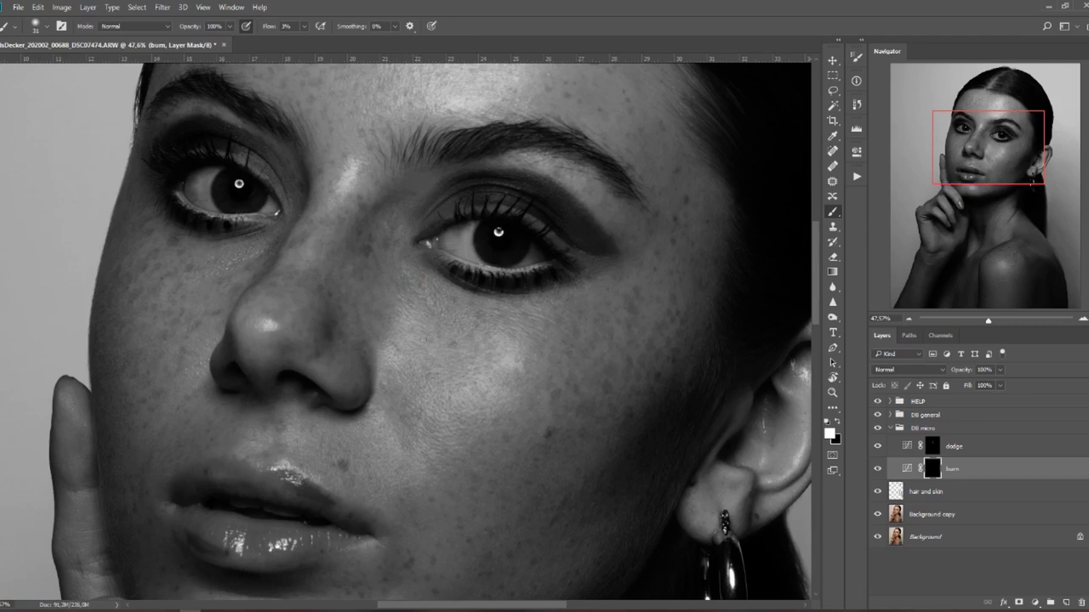
pyautogui.hotkey('alt', ']')
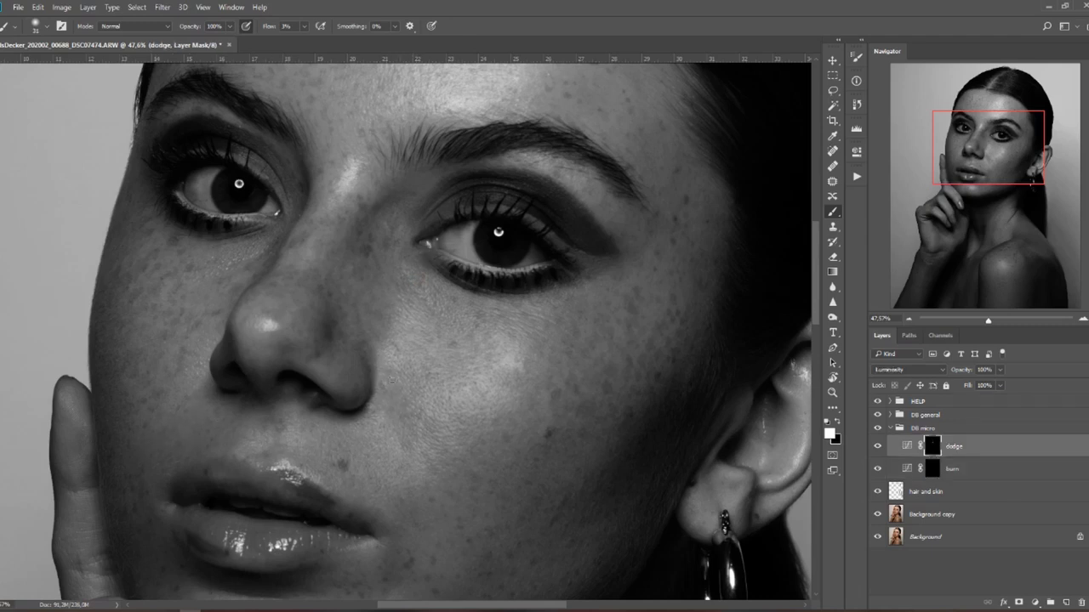
# Even out the skin beside the mouth, on the lower cheek and in front of the ear, alternating the burn and dodge masks.
pyautogui.scroll(-3, 391, 380)
pyautogui.hotkey('alt', '[')
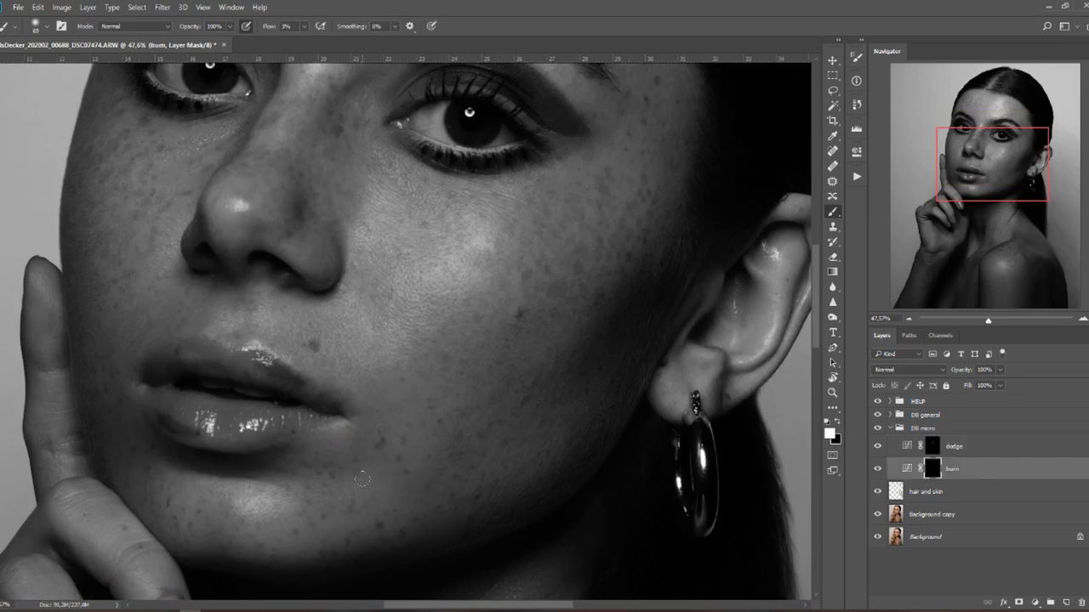
pyautogui.hotkey('alt', ']')
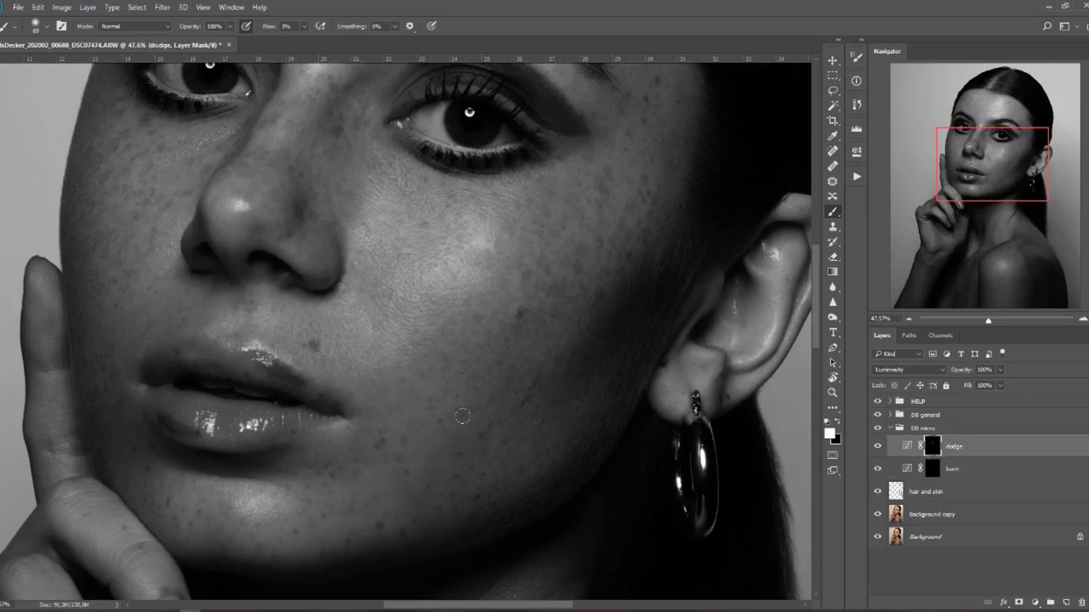
pyautogui.hotkey('alt', '[')
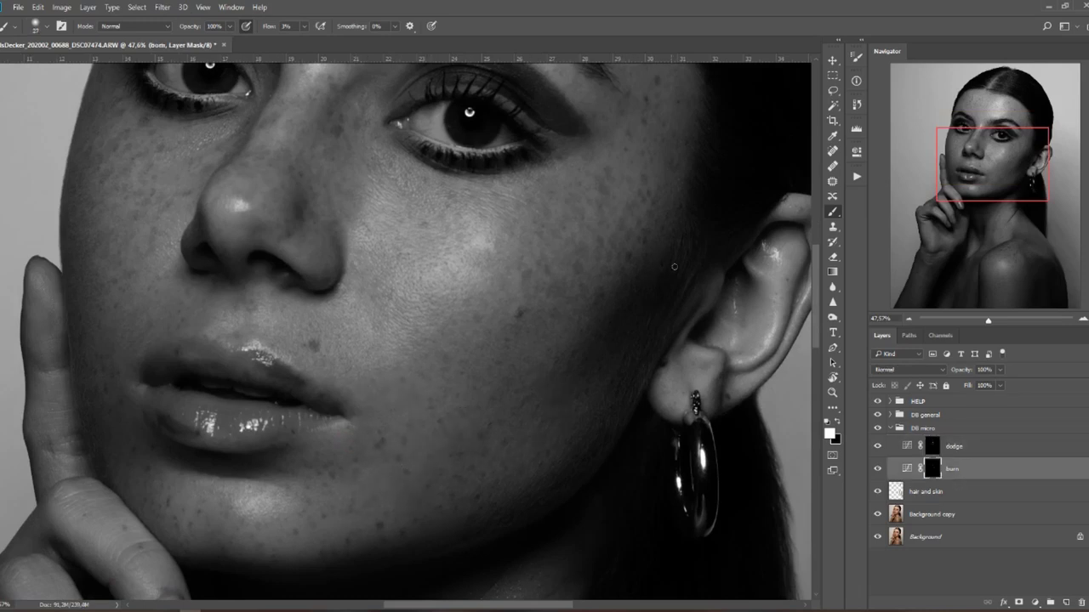
pyautogui.hotkey('alt', ']')
# Enlarge the brush and even out the skin around the lips and on the chin with the dodge and burn masks.
pyautogui.moveTo(302, 378); pyautogui.dragTo(404, 260)
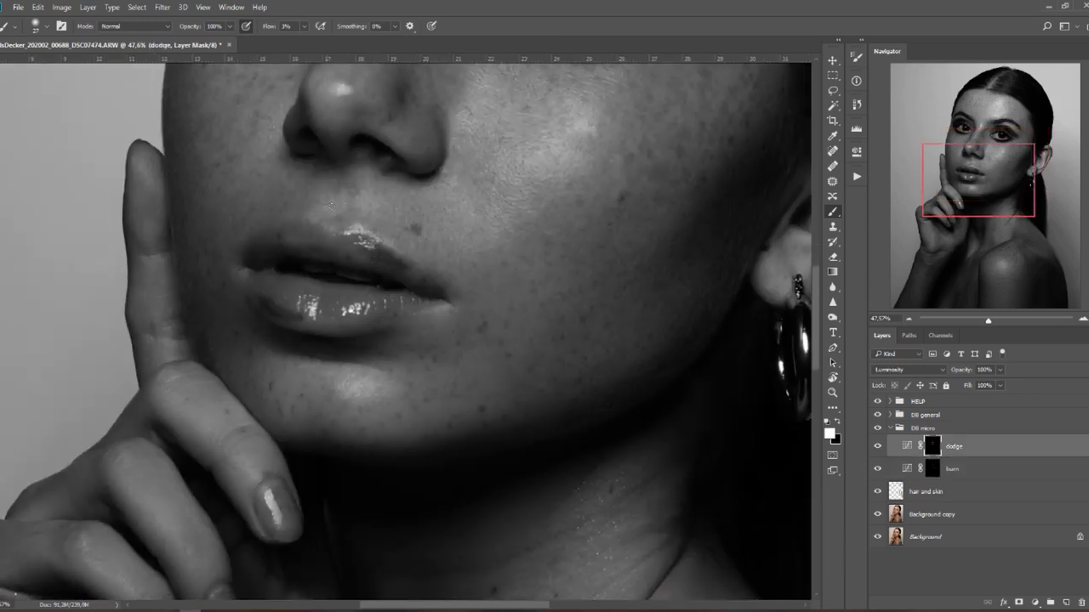
pyautogui.press(']')
pyautogui.press(']')
pyautogui.hotkey('alt', '[')
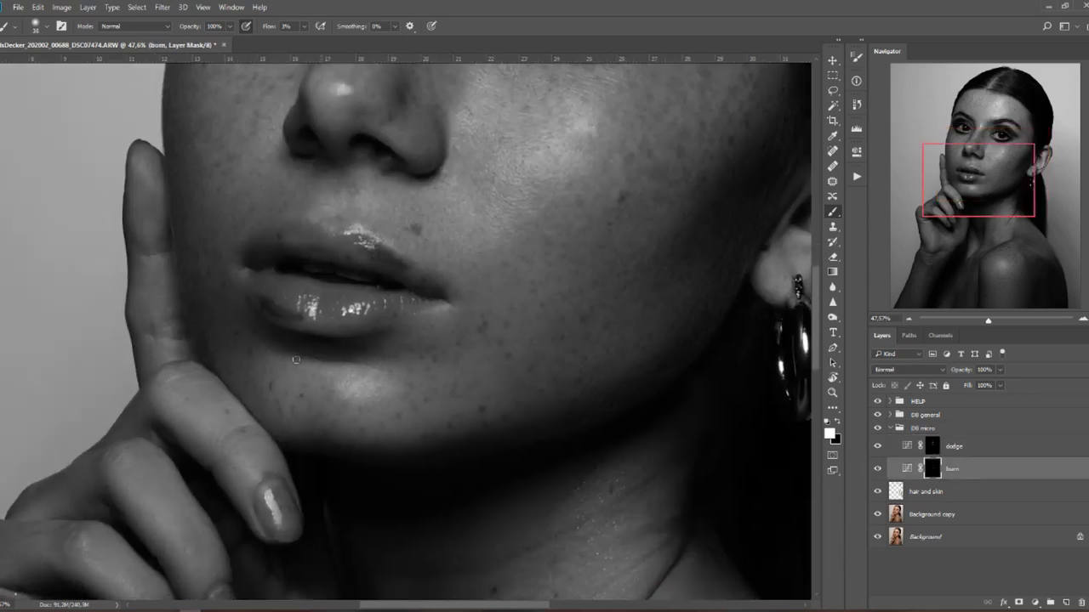
pyautogui.hotkey('alt', ']')
# Dodge and burn the remaining uneven patches along the side of the nose and on the cheek under the eye.
pyautogui.scroll(-5, 507, 332)
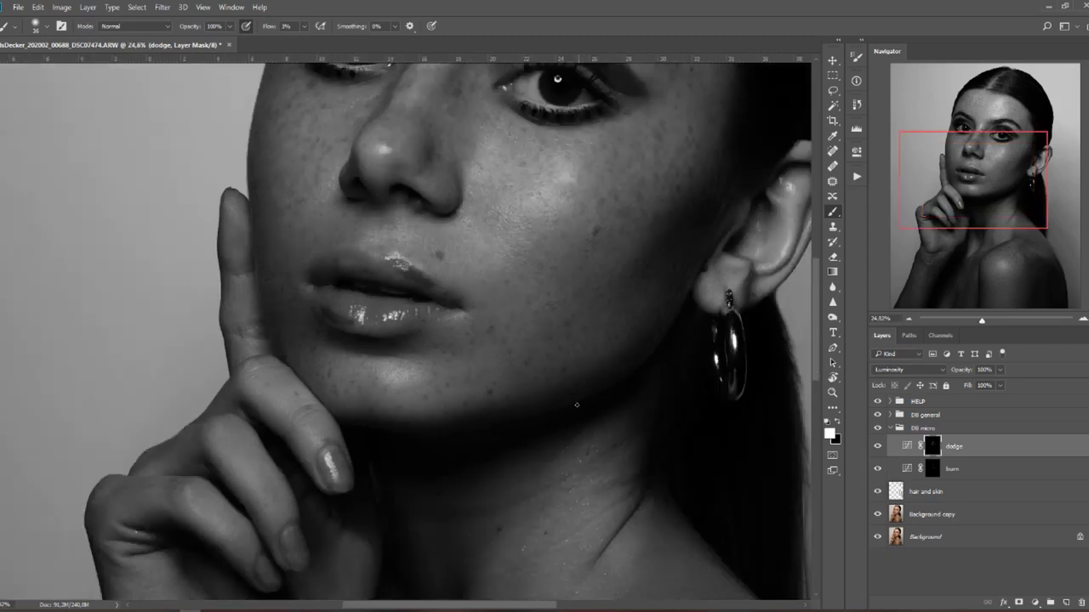
pyautogui.scroll(3, 434, 315)
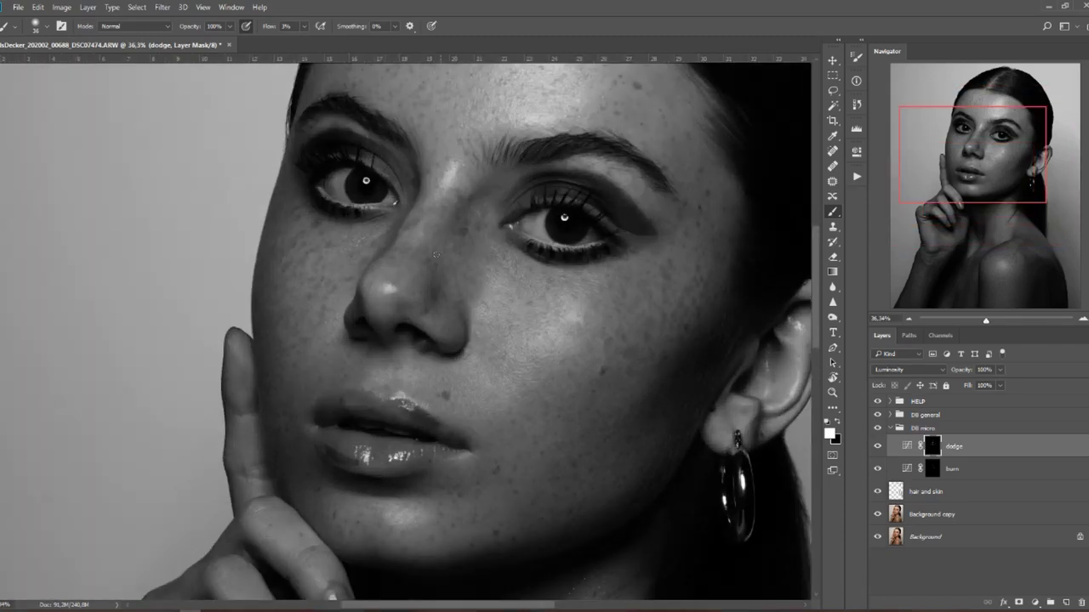
pyautogui.hotkey('alt', '[')
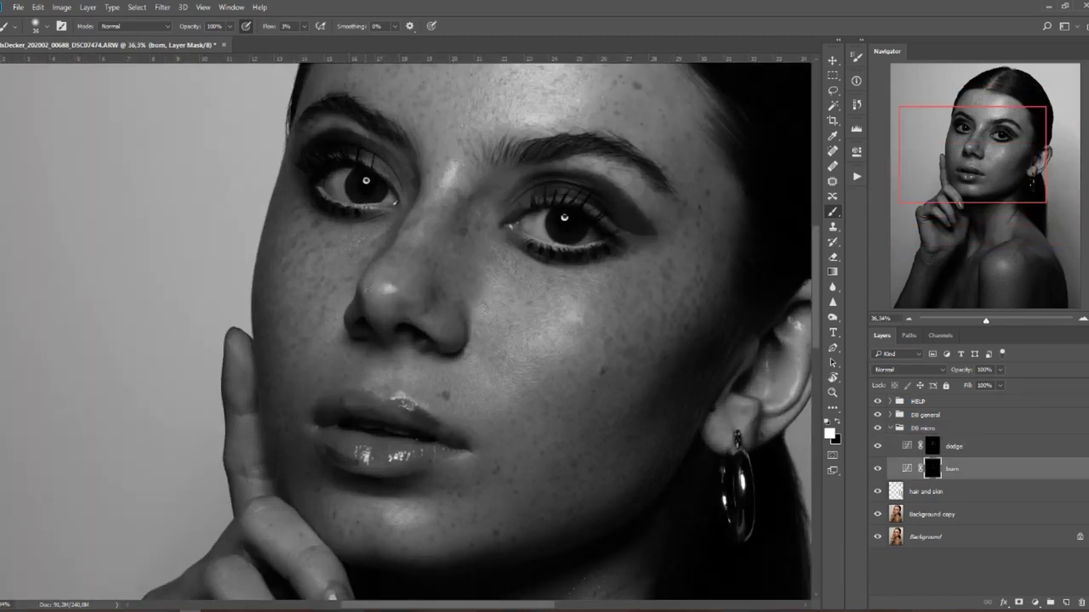
pyautogui.hotkey('alt', ']')
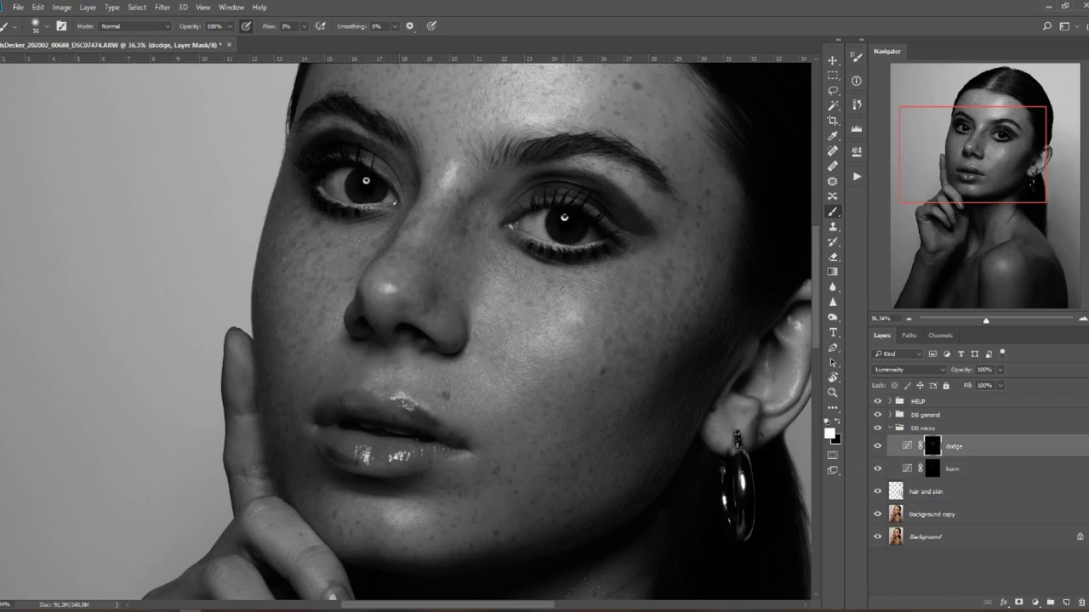
pyautogui.scroll(-3, 612, 228)
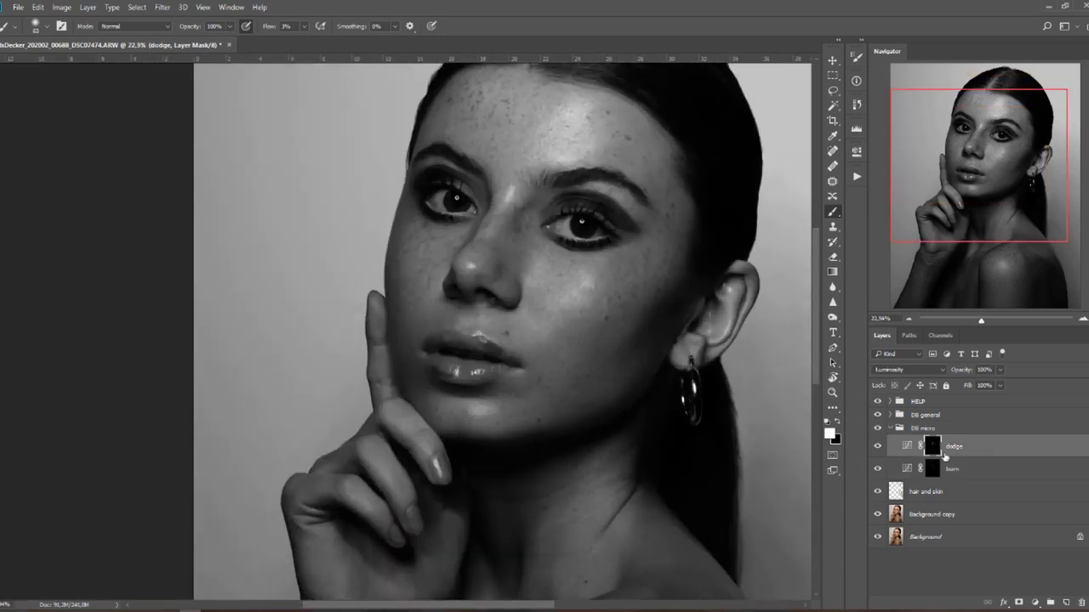
# Burn uneven spots on the lower face, rotate the canvas for the neck and dodge the shadowed skin below the jaw.
pyautogui.moveTo(510, 357); pyautogui.dragTo(451, 301)
pyautogui.hotkey('alt', '[')
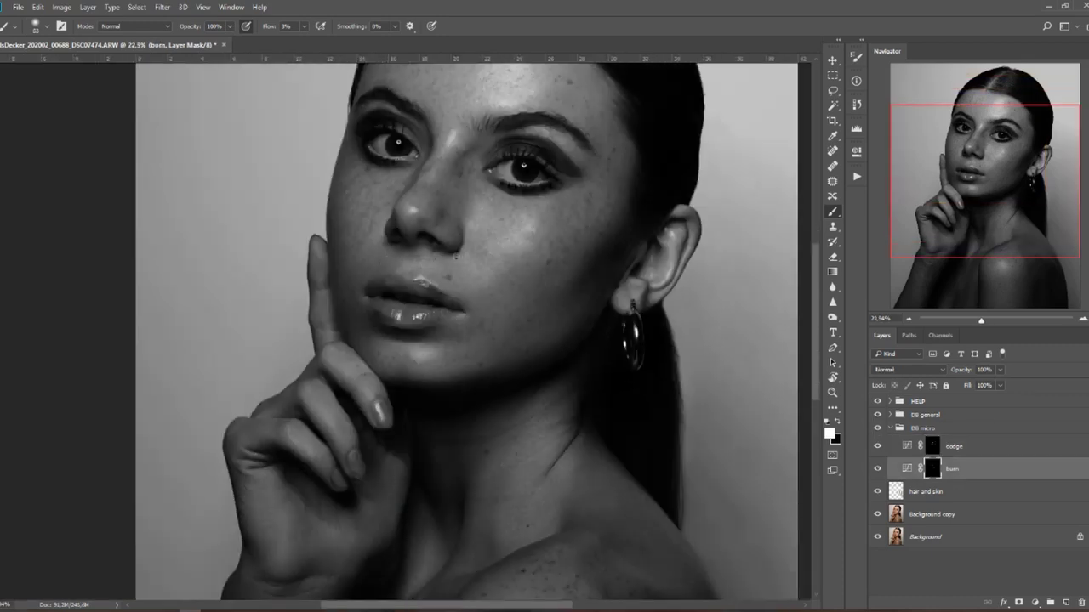
pyautogui.moveTo(506, 266); pyautogui.dragTo(501, 270)
pyautogui.scroll(3, 501, 270)
pyautogui.press('r')
pyautogui.moveTo(451, 228)
pyautogui.mouseDown()
pyautogui.moveTo(496, 396)
pyautogui.moveTo(468, 423)
pyautogui.mouseUp()
pyautogui.hotkey('alt', ']')
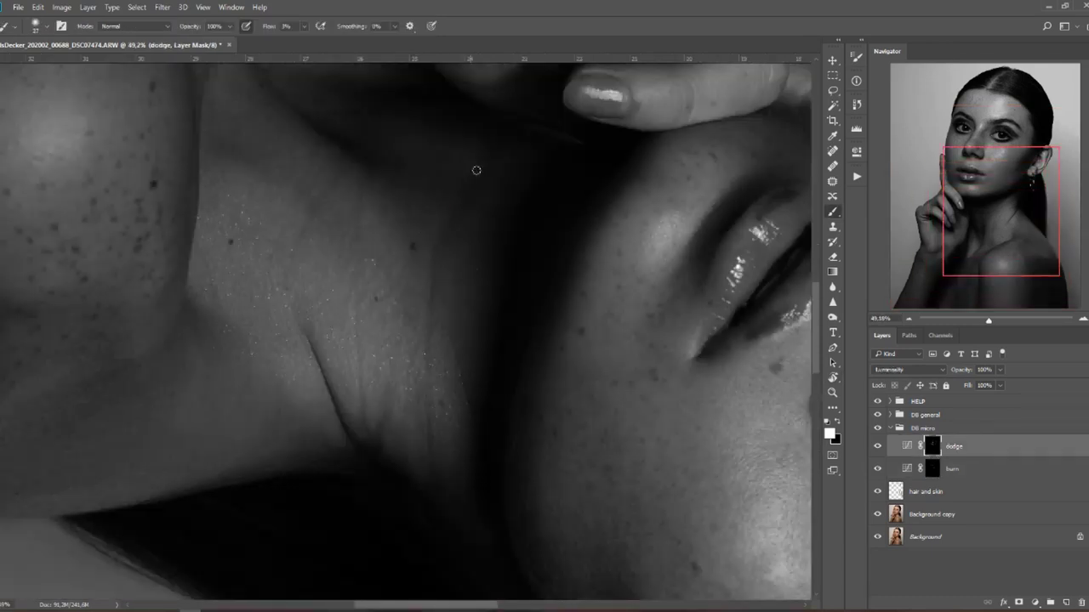
# Smooth the light transitions on the side of the neck near the jawline by alternating the dodge and burn masks.
pyautogui.scroll(-3, 429, 337)
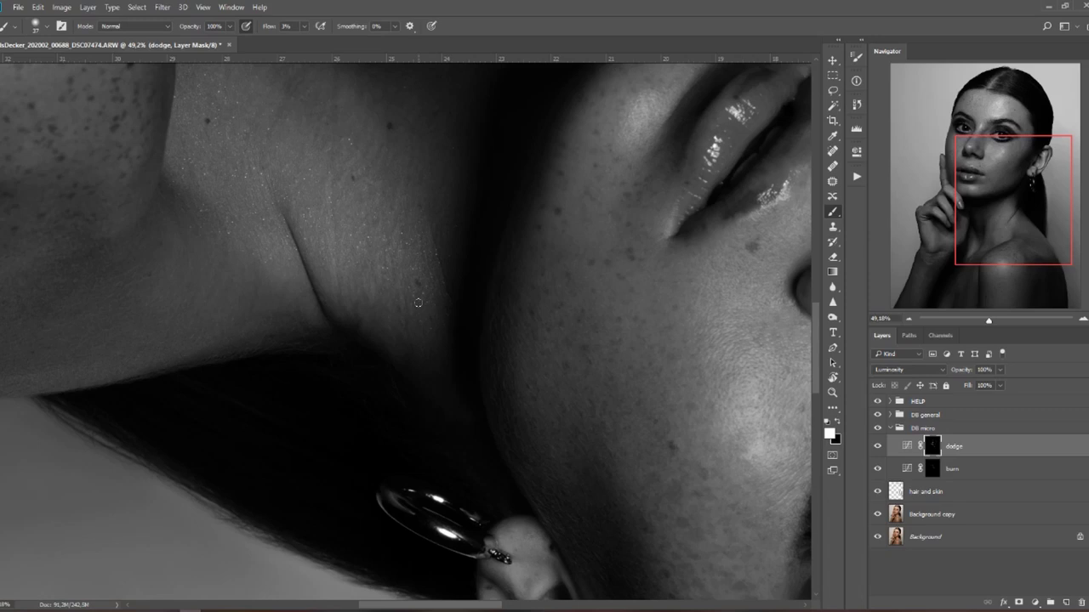
pyautogui.hotkey('alt', '[')
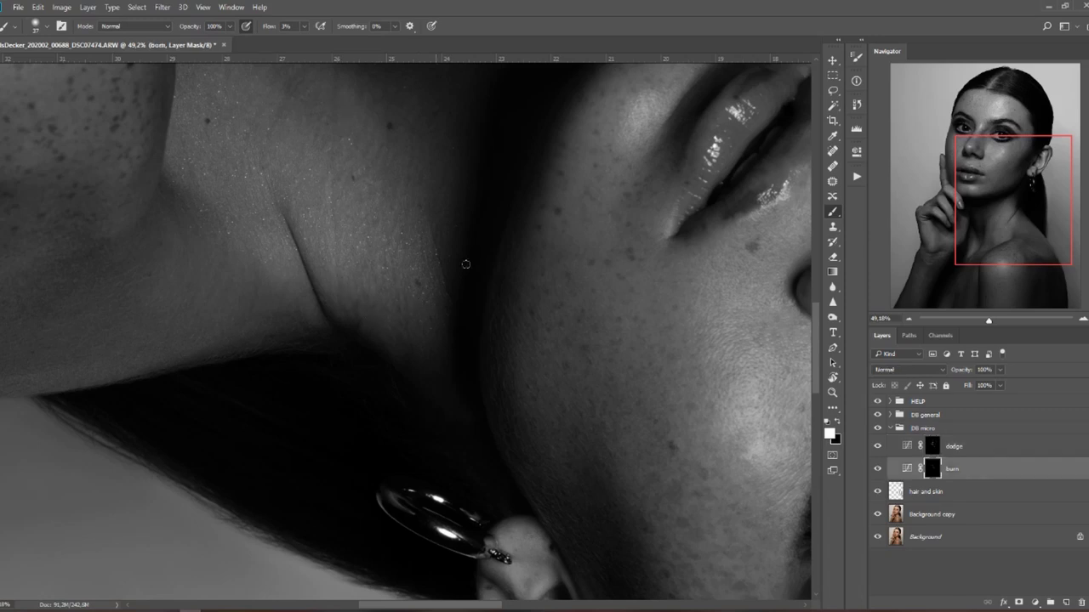
pyautogui.hotkey('alt', ']')
pyautogui.scroll(4, 450, 268)
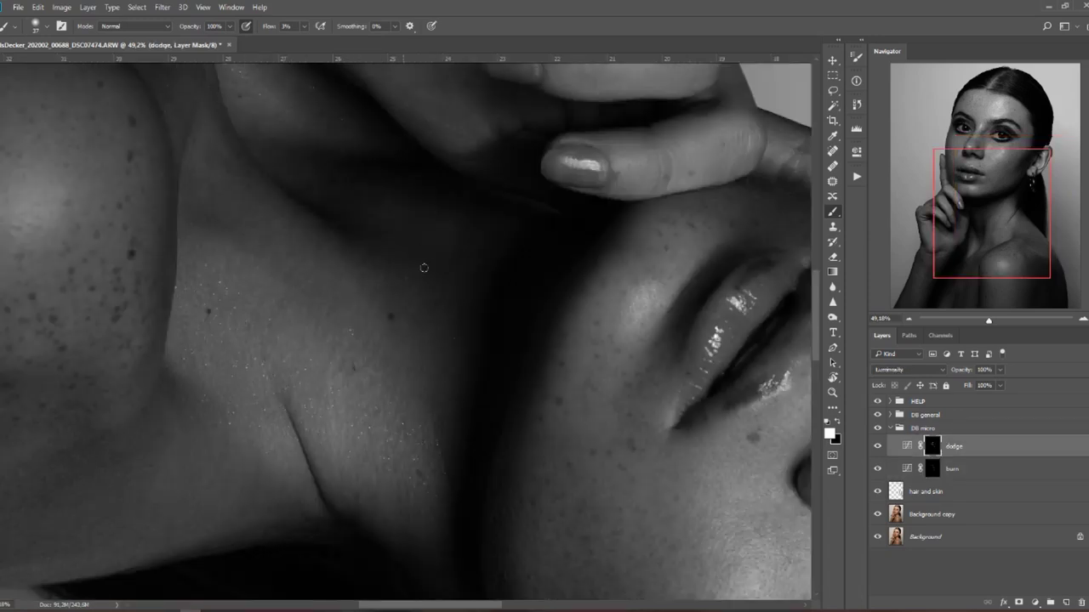
# Burn the bright spots and dodge the dark ones at the base of the neck above the shoulder.
pyautogui.hotkey('alt', '[')
pyautogui.scroll(-5, 372, 226)
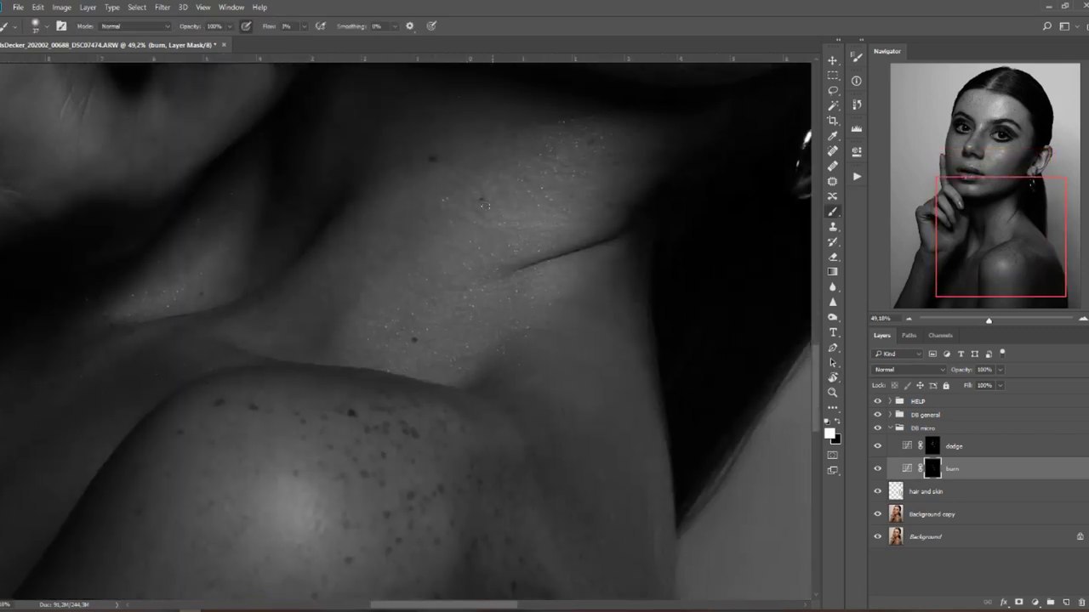
pyautogui.hotkey('alt', ']')
# Dodge and burn the uneven patches on the shoulder and the shadowed upper arm.
pyautogui.scroll(-4, 447, 253)
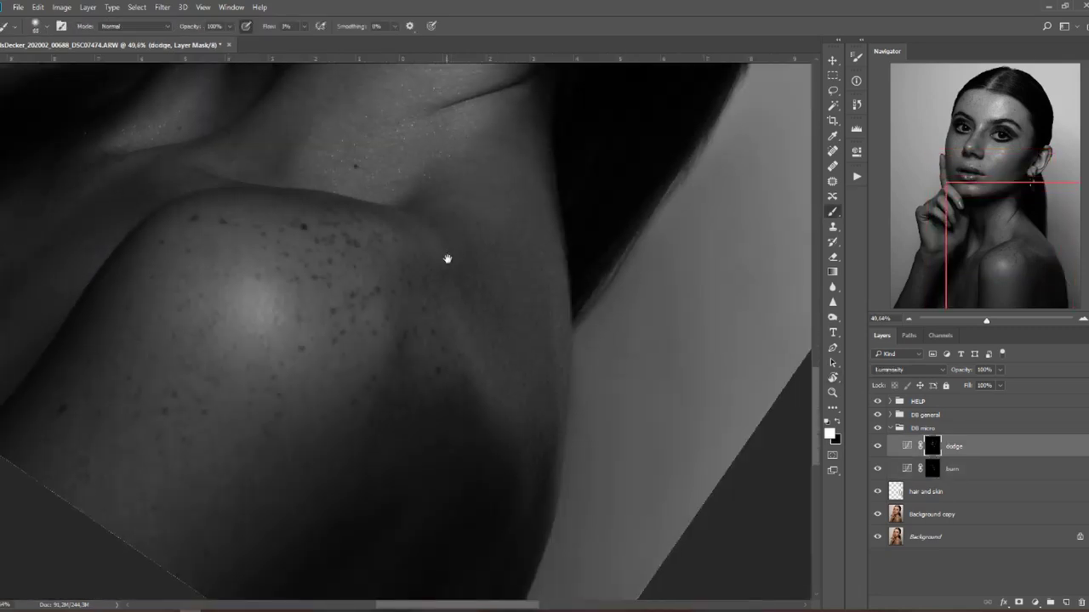
pyautogui.hotkey('alt', '[')
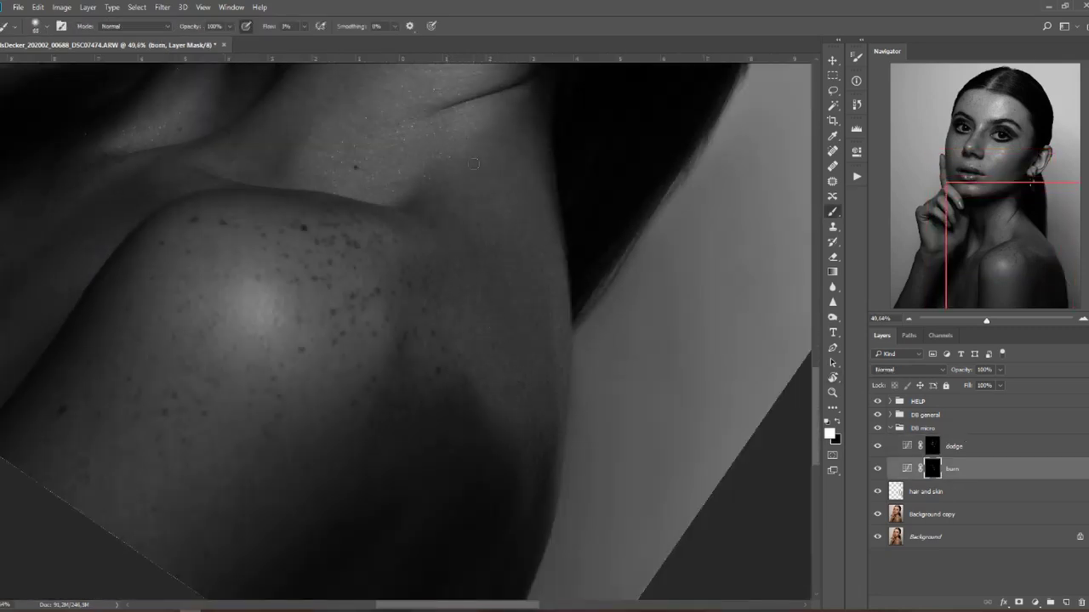
pyautogui.hotkey('alt', ']')
pyautogui.scroll(-4, 444, 391)
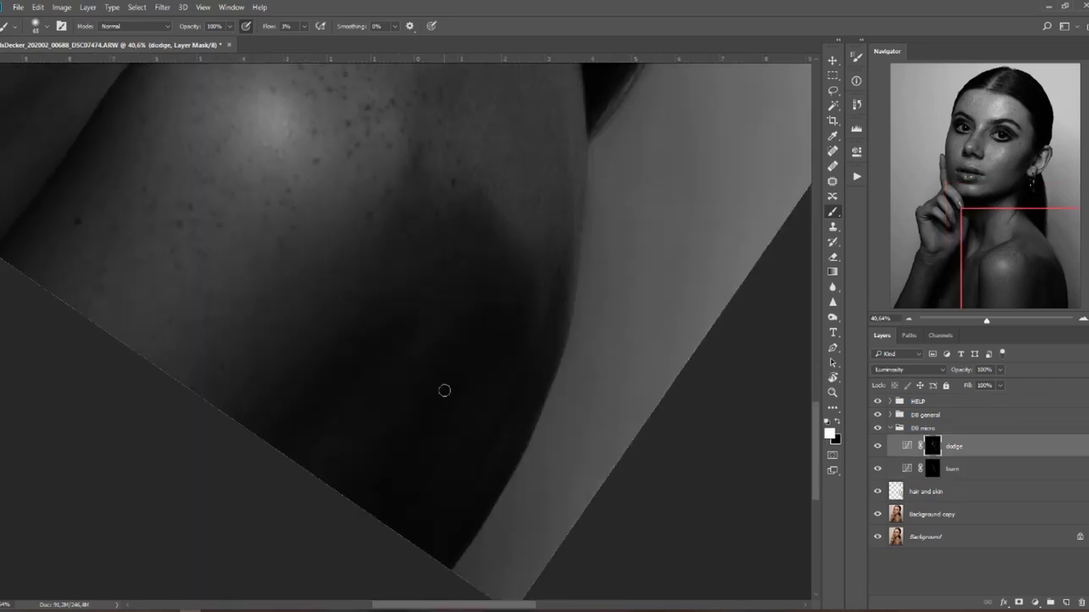
pyautogui.hotkey('alt', '[')
# Rotate the canvas back and even out the chest between the forearm and the shoulder with the dodge and burn masks.
pyautogui.hscroll(-5, 422, 311)
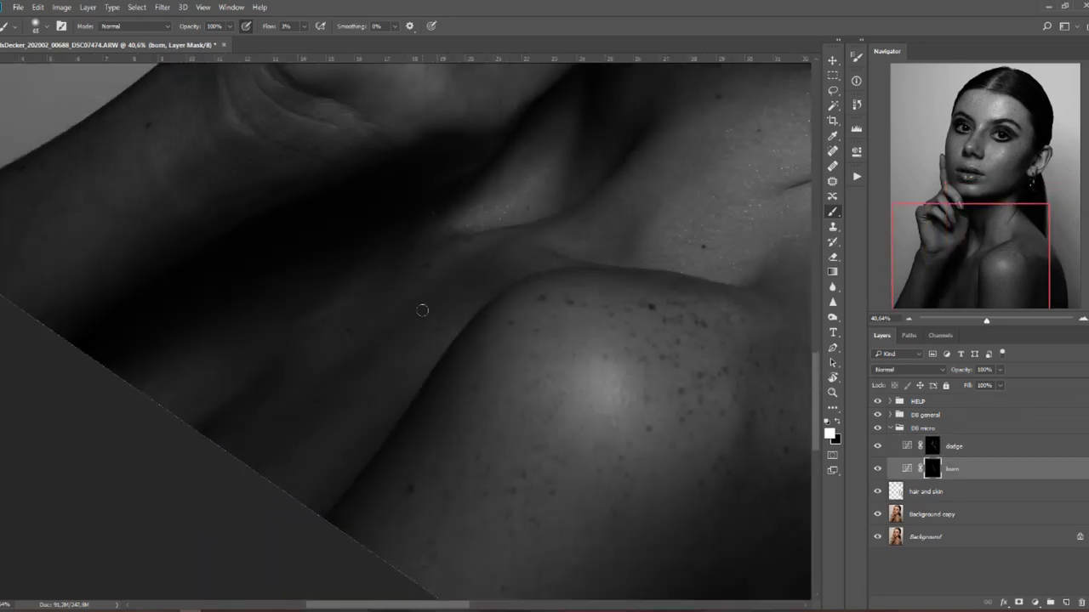
pyautogui.scroll(-3, 422, 311)
pyautogui.hotkey('alt', ']')
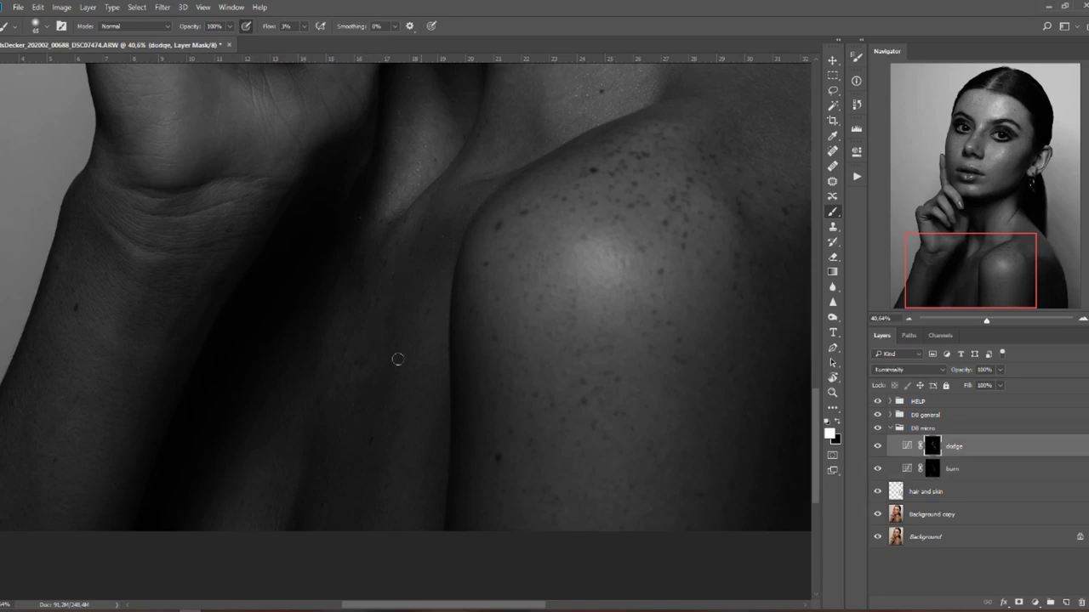
pyautogui.moveTo(385, 323)
pyautogui.mouseDown()
pyautogui.moveTo(516, 327)
pyautogui.moveTo(522, 340)
pyautogui.mouseUp()
pyautogui.click(952, 469)
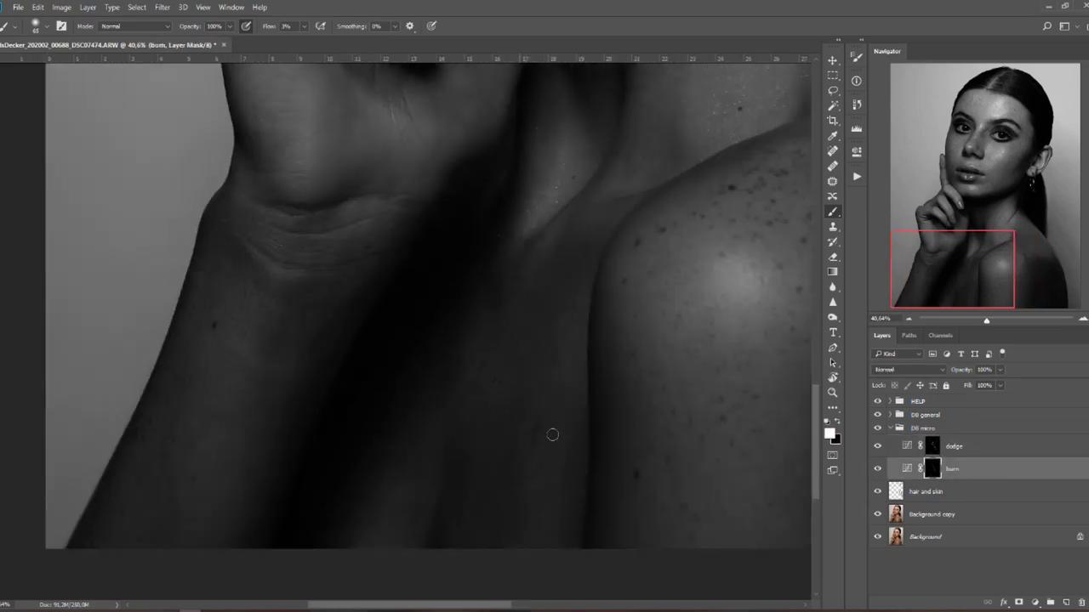
pyautogui.hotkey('alt', ']')
pyautogui.click(952, 469)
pyautogui.hotkey('alt', ']')
# Dodge and burn the forearm and wrist, raising the brush flow to 4%.
pyautogui.moveTo(282, 307); pyautogui.dragTo(385, 350)
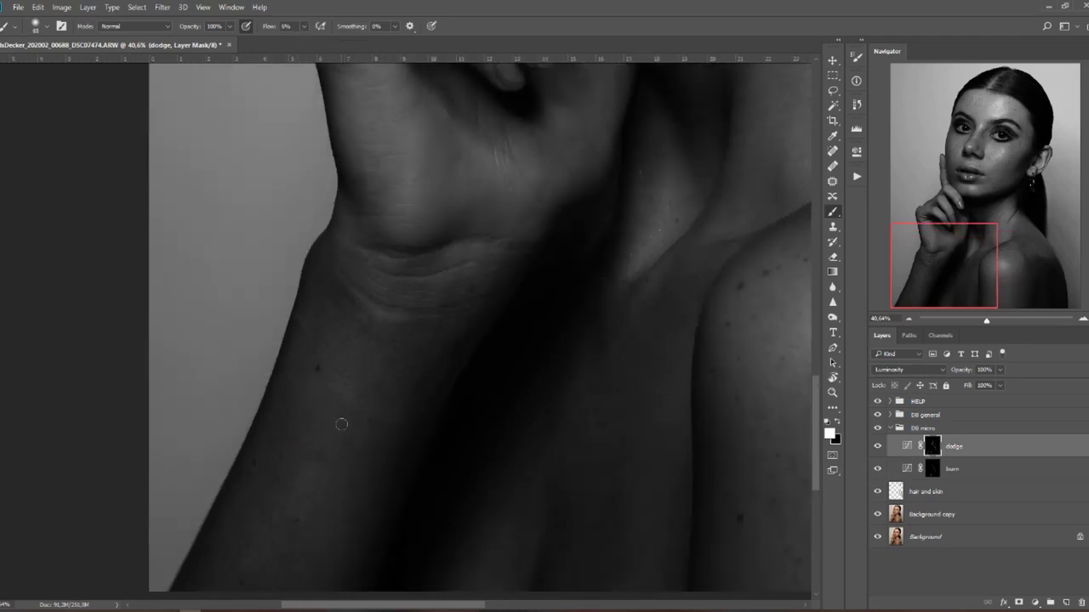
pyautogui.hotkey('alt', '[')
pyautogui.hotkey('alt', ']')
pyautogui.hotkey('alt', '[')
pyautogui.moveTo(452, 352)
pyautogui.mouseDown()
pyautogui.moveTo(430, 397)
pyautogui.moveTo(360, 292)
pyautogui.moveTo(372, 303)
pyautogui.moveTo(338, 230)
pyautogui.moveTo(428, 255)
pyautogui.moveTo(457, 277)
pyautogui.moveTo(465, 259)
pyautogui.moveTo(452, 366)
pyautogui.mouseUp()
pyautogui.hotkey('alt', ']')
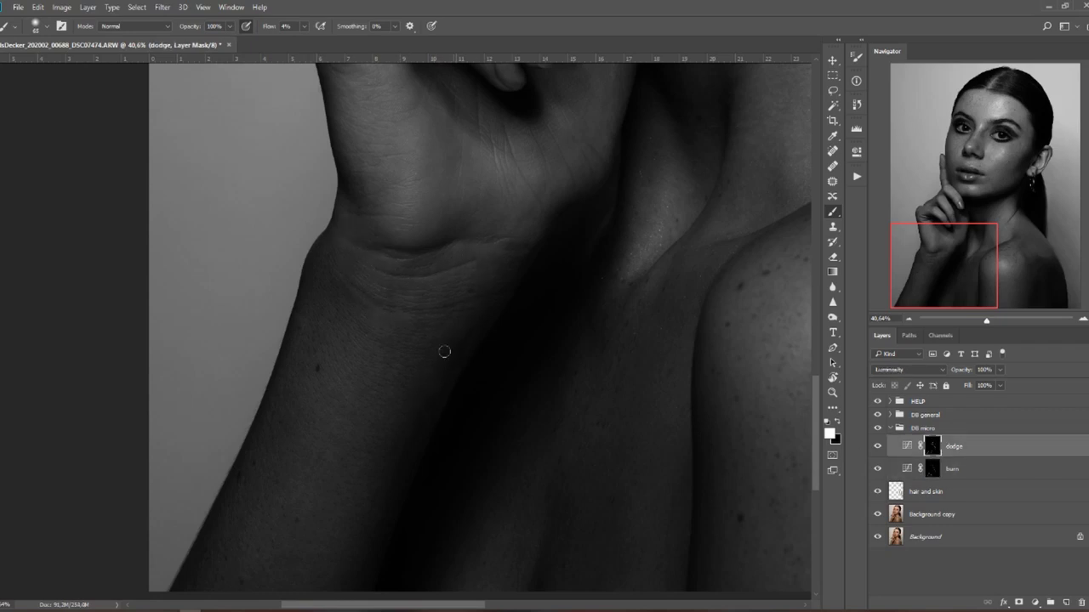
pyautogui.scroll(1, 444, 352)
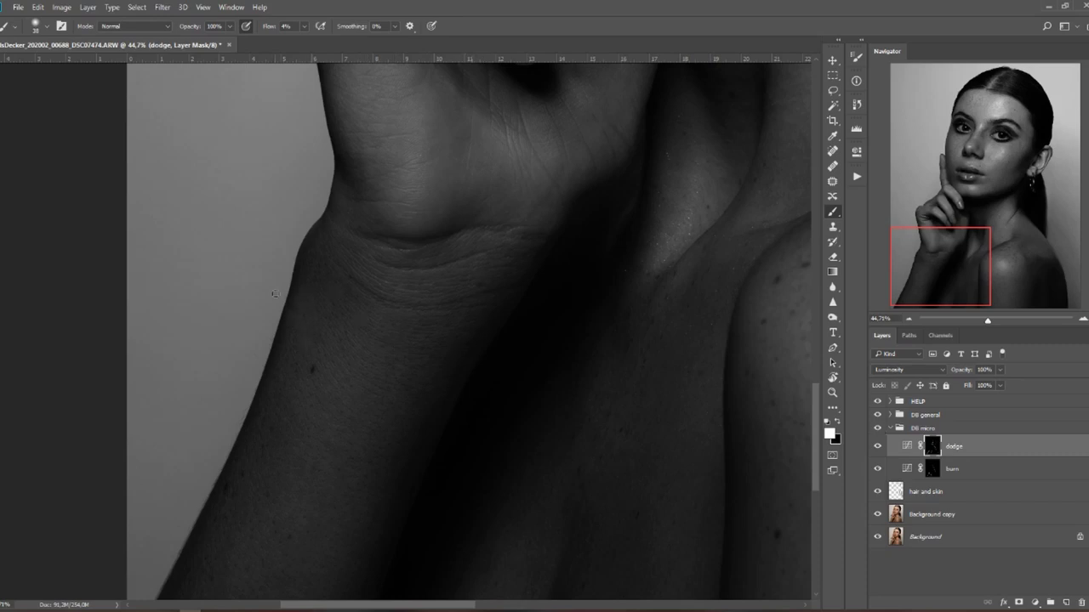
# Even out the light and dark patches on the palm with the micro dodge and burn masks.
pyautogui.moveTo(617, 270); pyautogui.dragTo(513, 458)
pyautogui.hotkey('alt', '[')
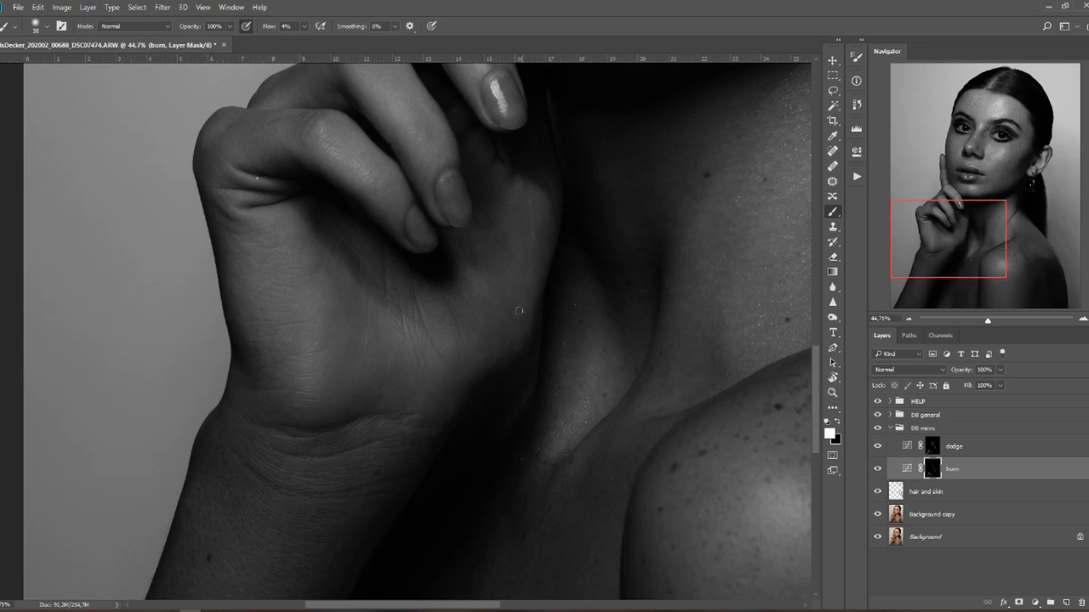
pyautogui.hotkey('alt', ']')
pyautogui.scroll(-1, 376, 338)
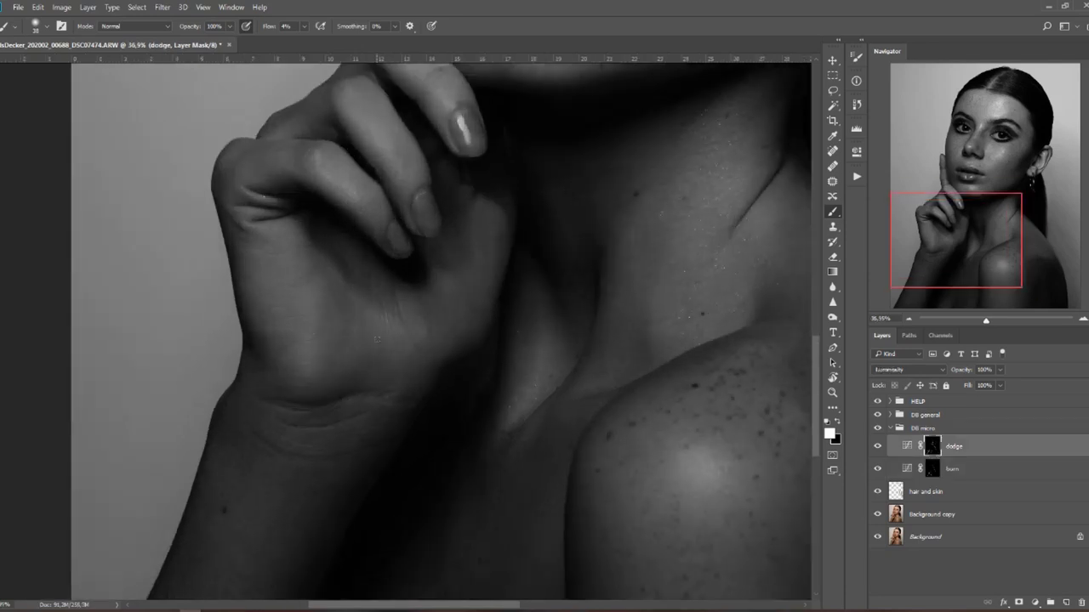
pyautogui.hotkey('alt', '[')
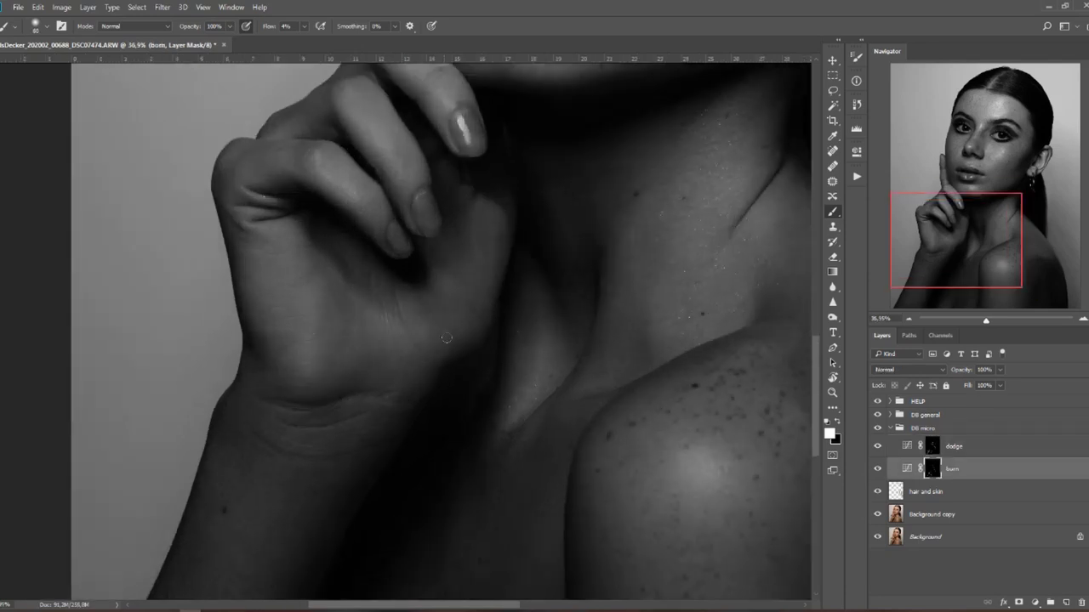
# Dodge the small uneven spots around the wrist with a smaller brush on the micro dodge mask.
pyautogui.press('[')
pyautogui.press('[')
pyautogui.press('[')
pyautogui.press('[')
pyautogui.hotkey('alt', ']')
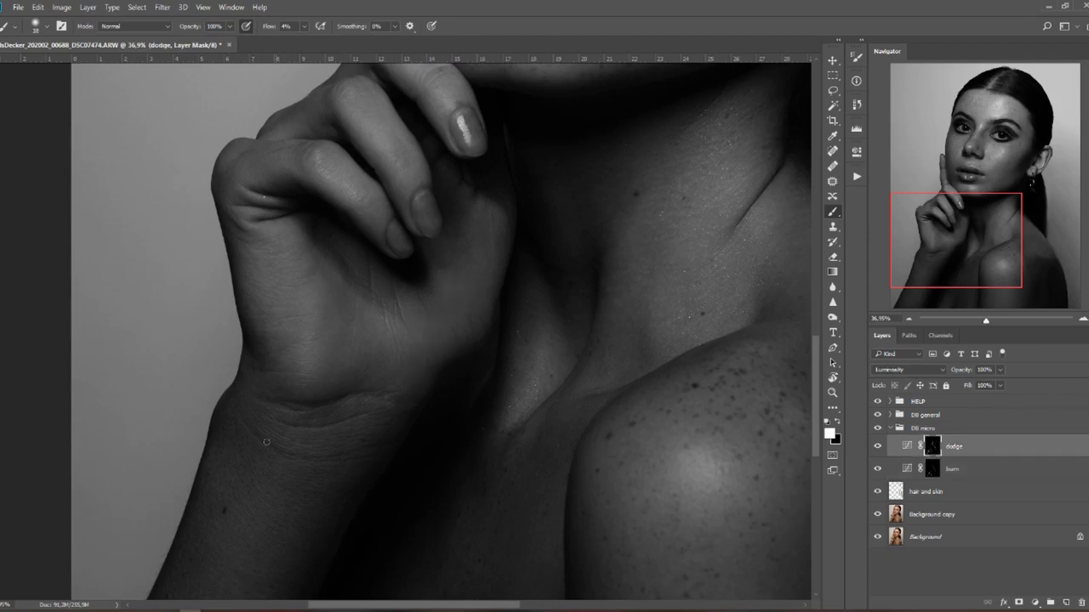
pyautogui.moveTo(433, 256); pyautogui.dragTo(422, 379)
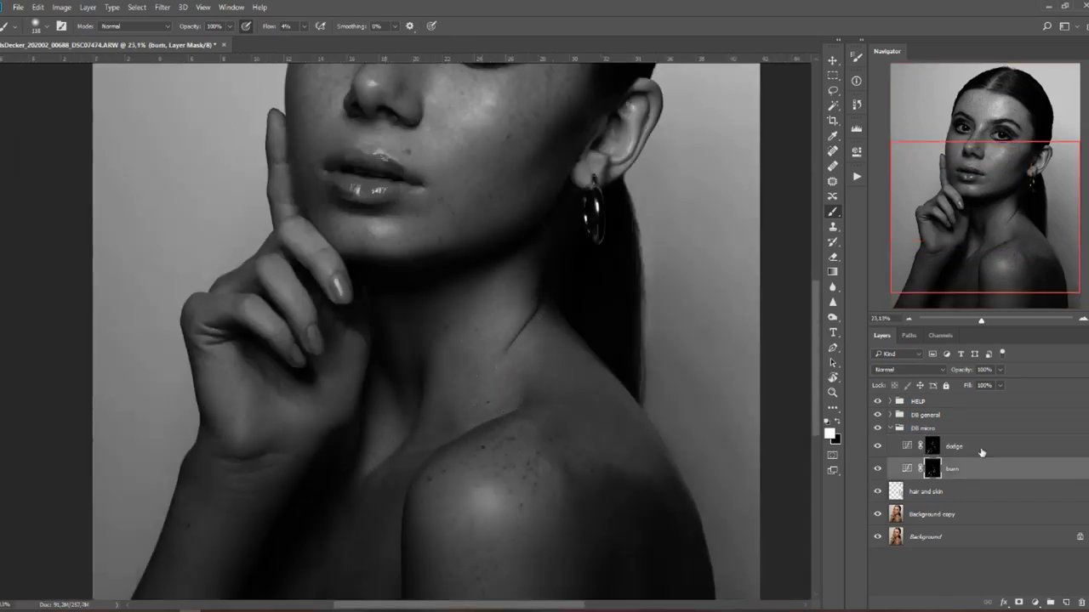
# Even out broader tonal transitions on the shoulder, arm and chest with a larger brush on the micro dodge and burn masks.
pyautogui.hotkey('alt', ']')
pyautogui.scroll(-3, 449, 410)
pyautogui.press(']')
pyautogui.press(']')
pyautogui.press(']')
pyautogui.press(']')
pyautogui.press(']')
pyautogui.press(']')
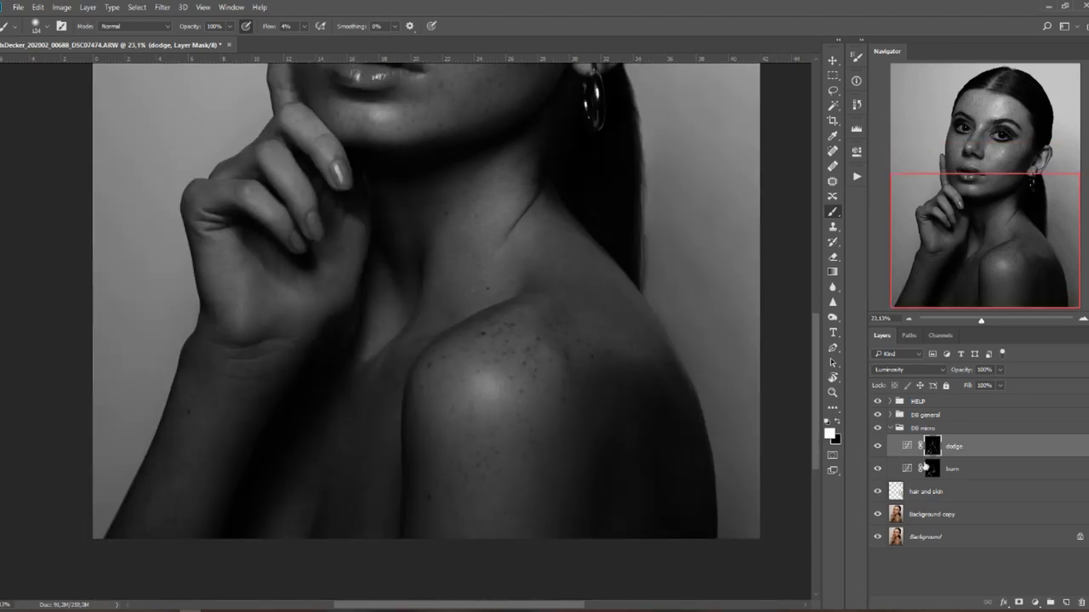
pyautogui.click(931, 468)
pyautogui.click(877, 428)
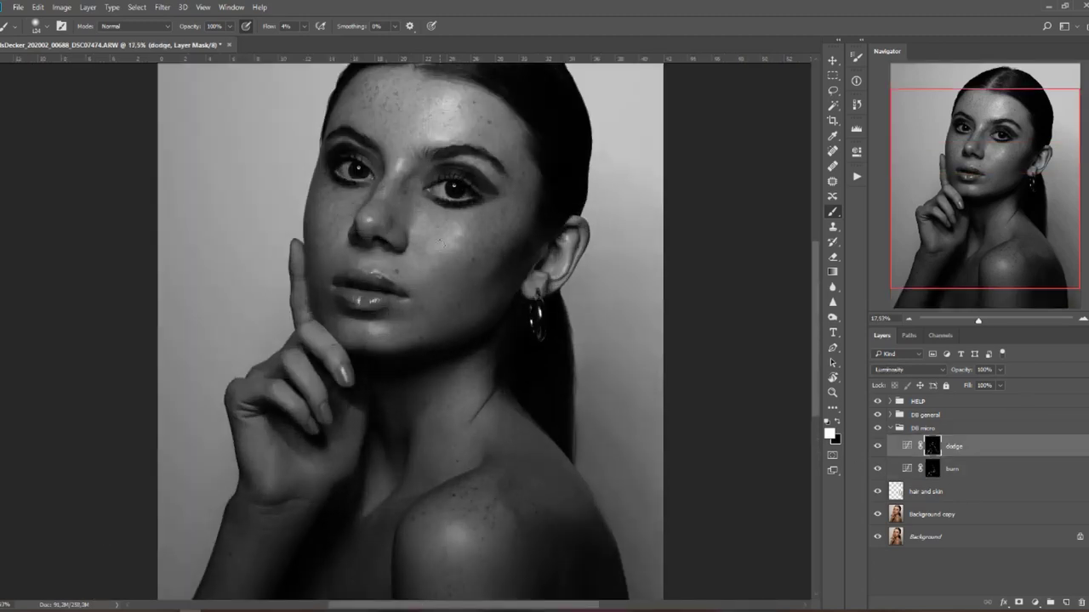
# Set the brush flow to 1% and softly refine the face on the micro burn mask.
pyautogui.hotkey('shift', '0')
pyautogui.hotkey('shift', '1')
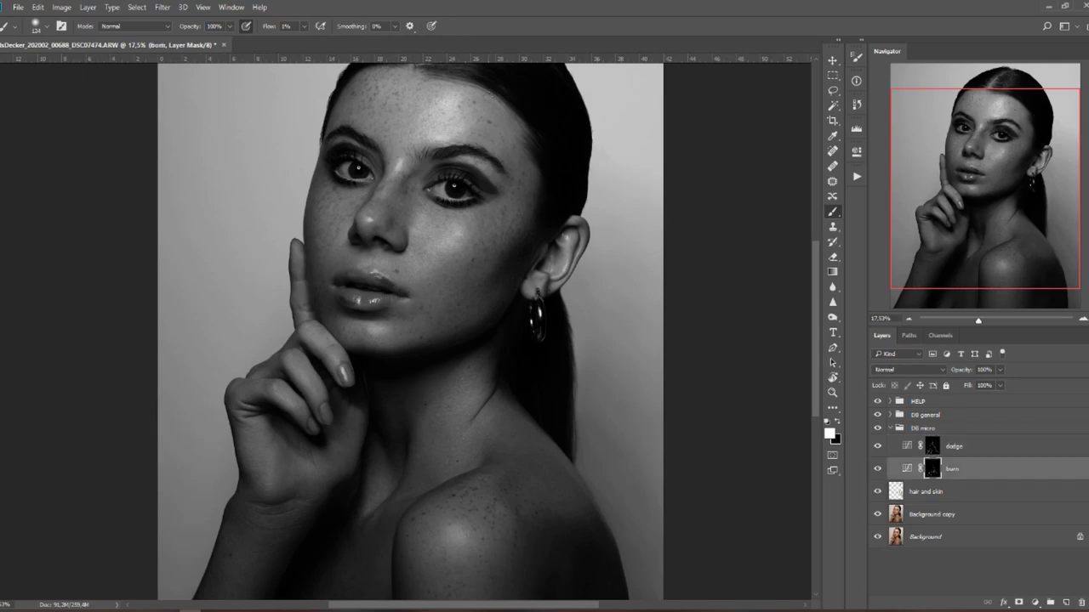
pyautogui.hotkey('alt', '[')
pyautogui.scroll(1, 370, 184)
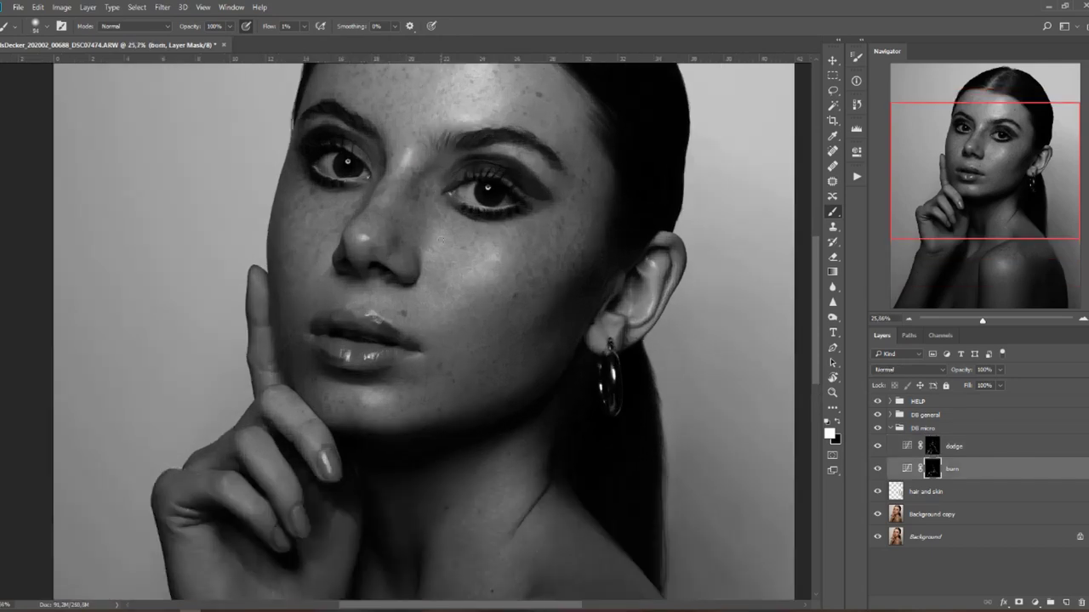
# Compare the portrait with and without the DB micro group, first as a whole, then around the neck and hand.
pyautogui.scroll(-2, 386, 184)
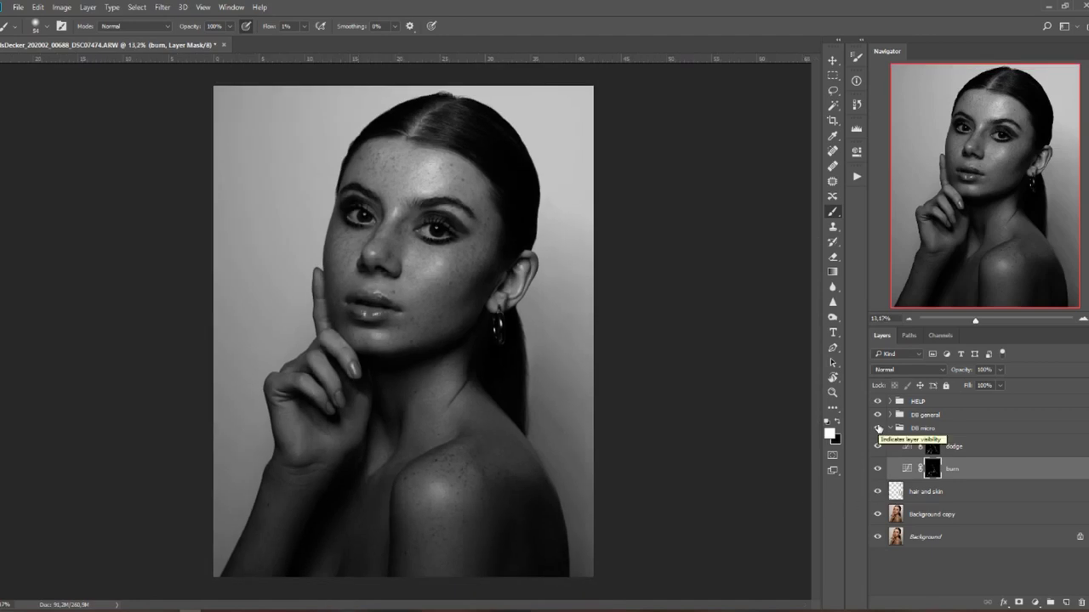
pyautogui.click(878, 428)
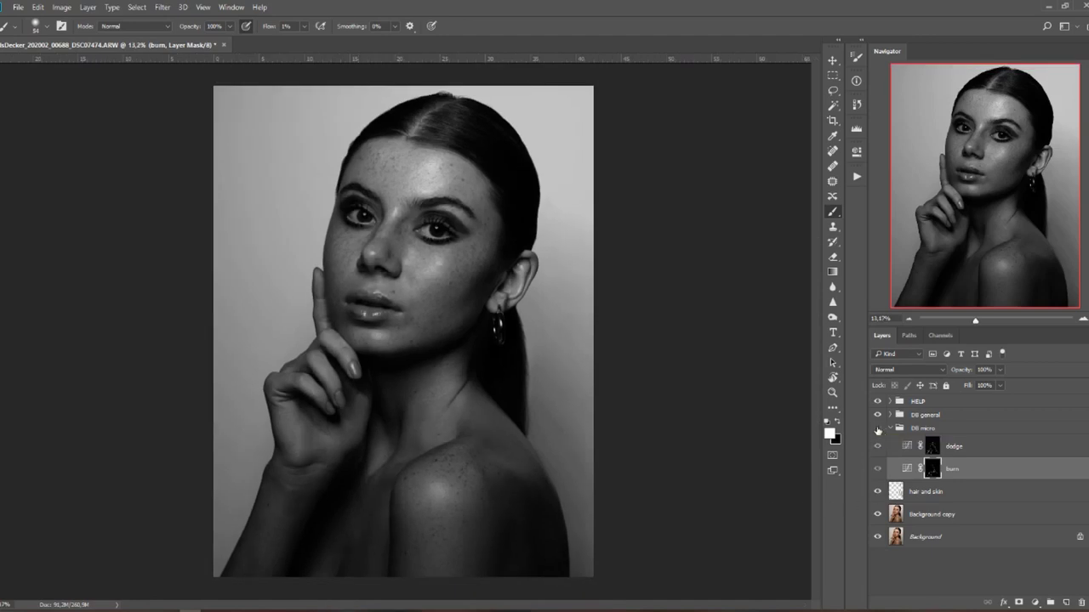
pyautogui.click(878, 429)
pyautogui.click(878, 428)
pyautogui.click(879, 429)
pyautogui.scroll(5, 277, 374)
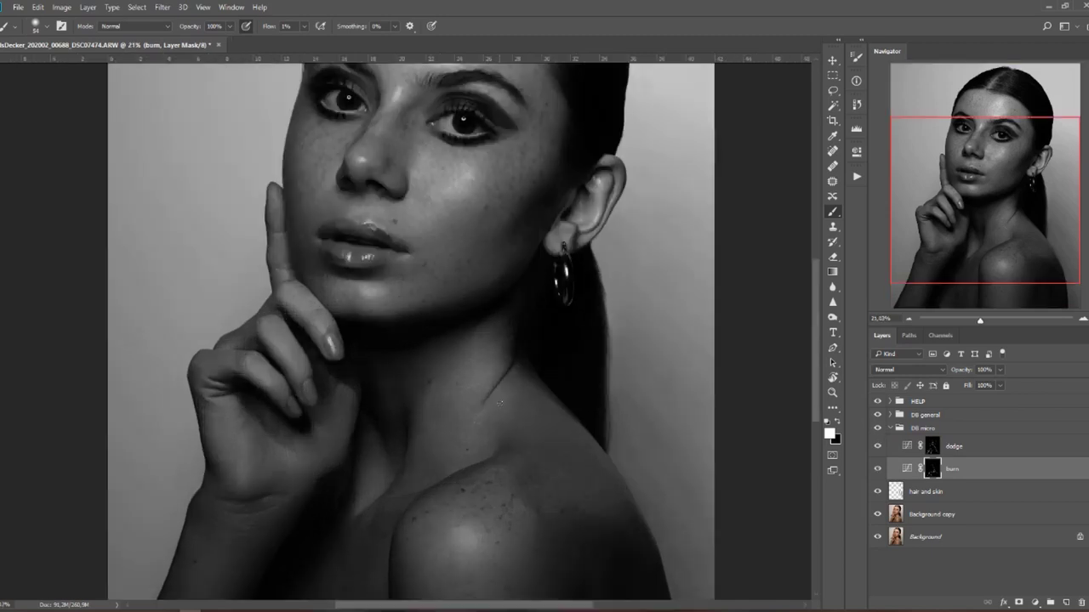
pyautogui.scroll(2, 500, 403)
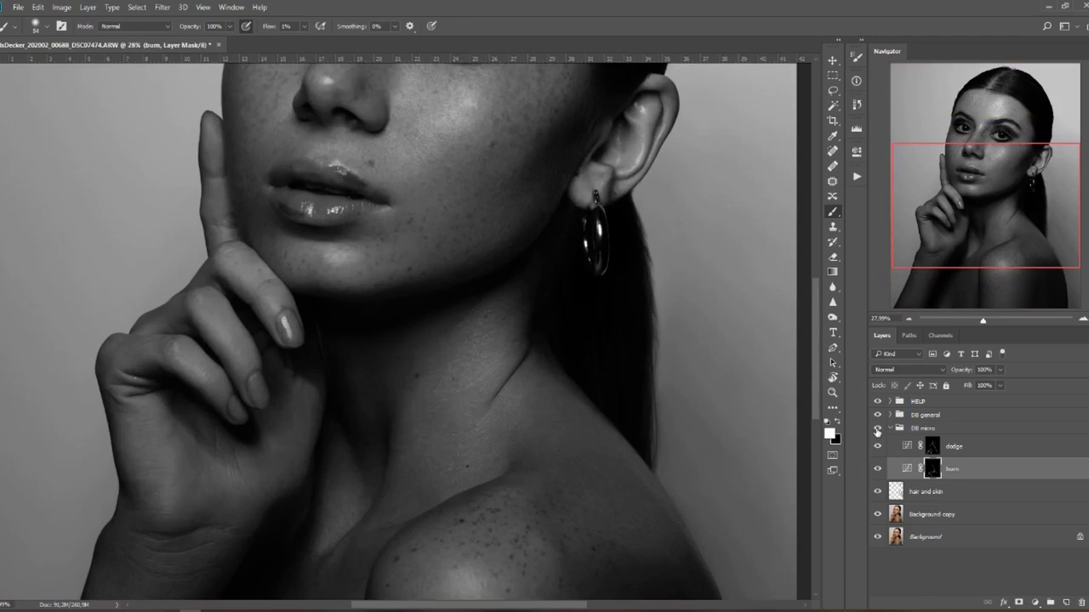
pyautogui.click(878, 429)
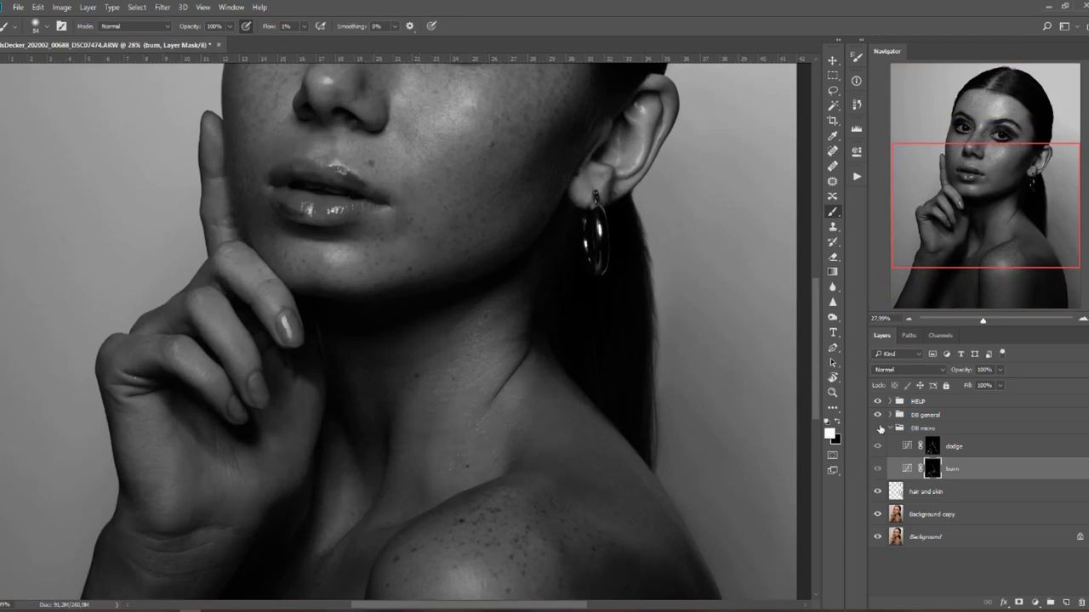
pyautogui.click(878, 429)
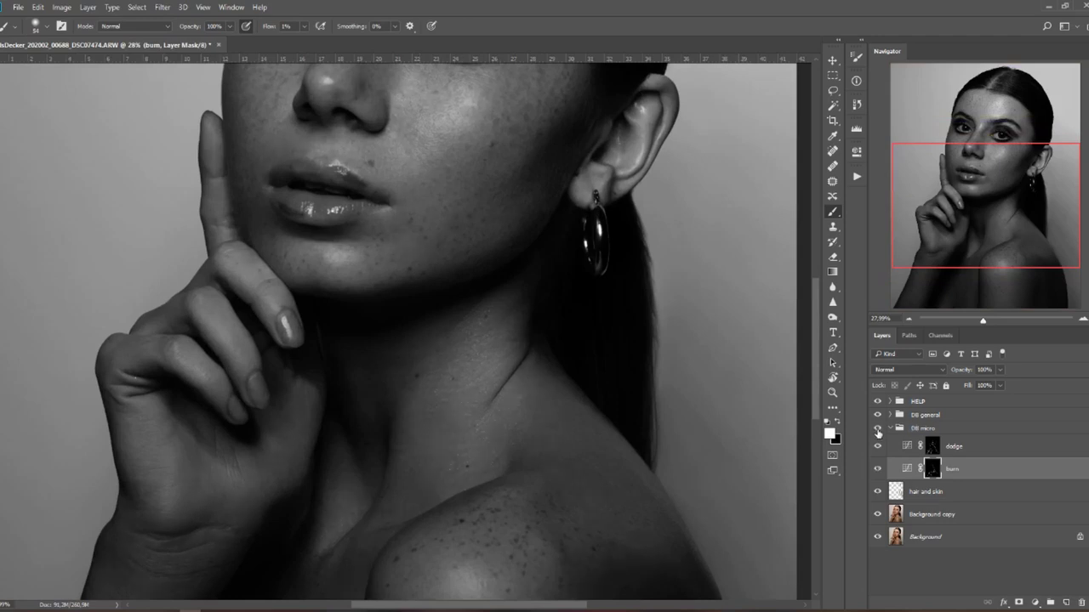
# Hide the HELP group and compare the colour portrait with and without the DB micro group.
pyautogui.click(878, 401)
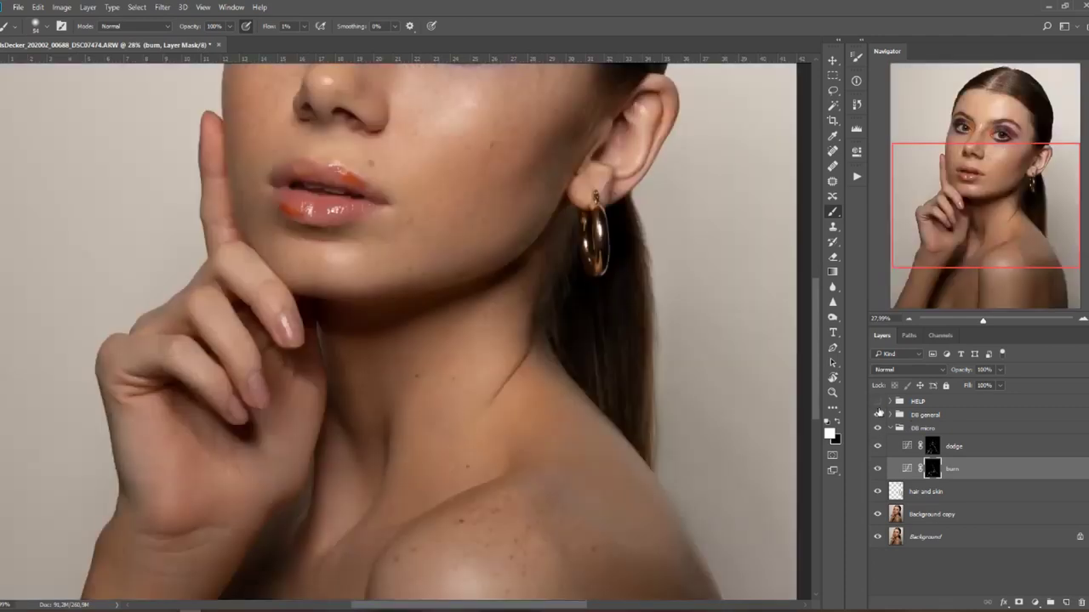
pyautogui.click(878, 429)
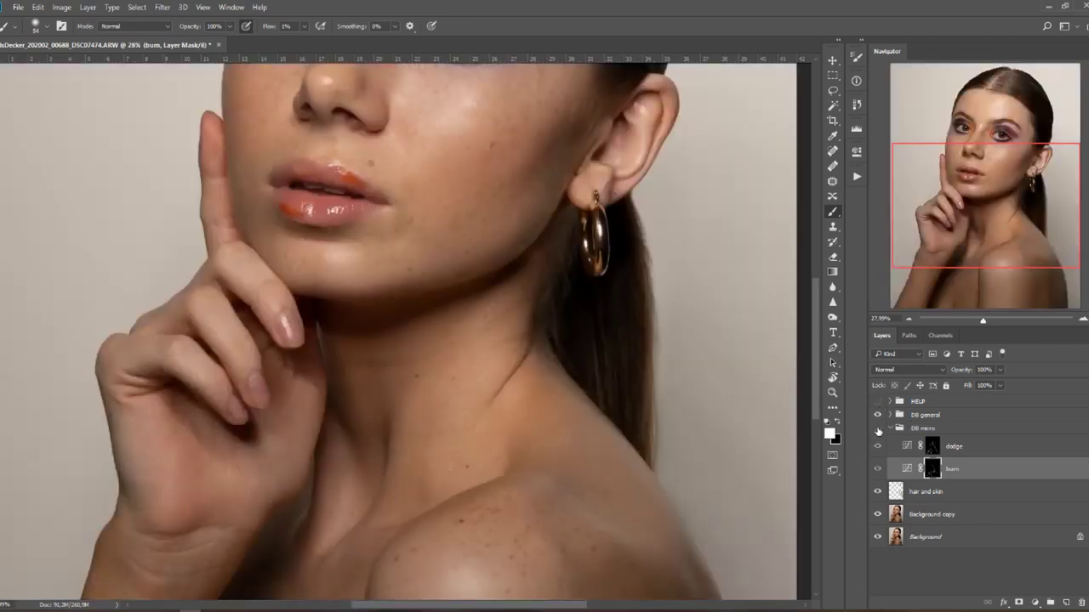
pyautogui.click(877, 430)
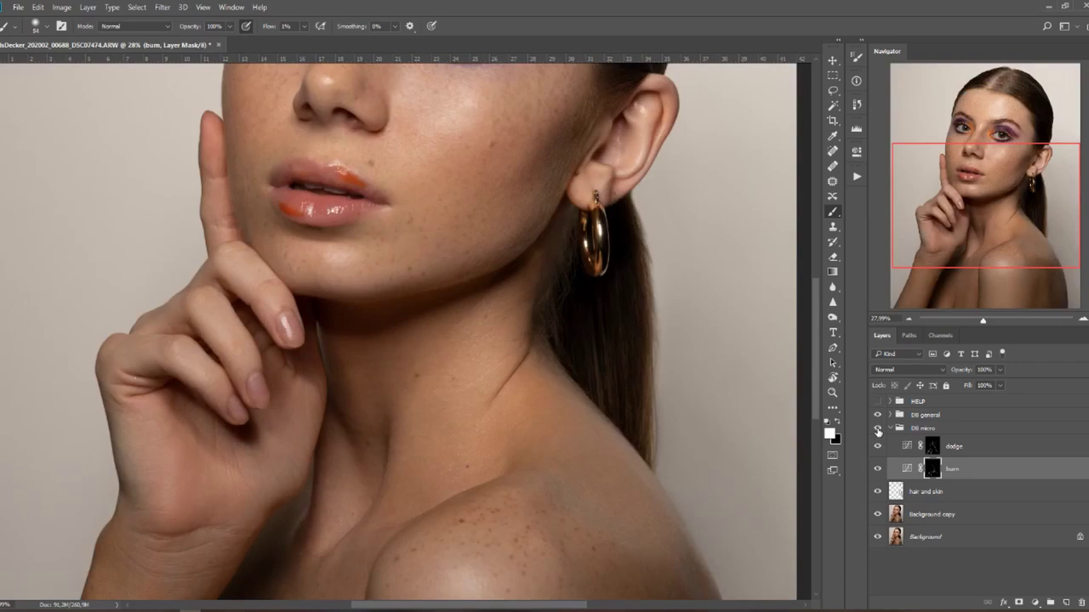
pyautogui.scroll(-5, 494, 264)
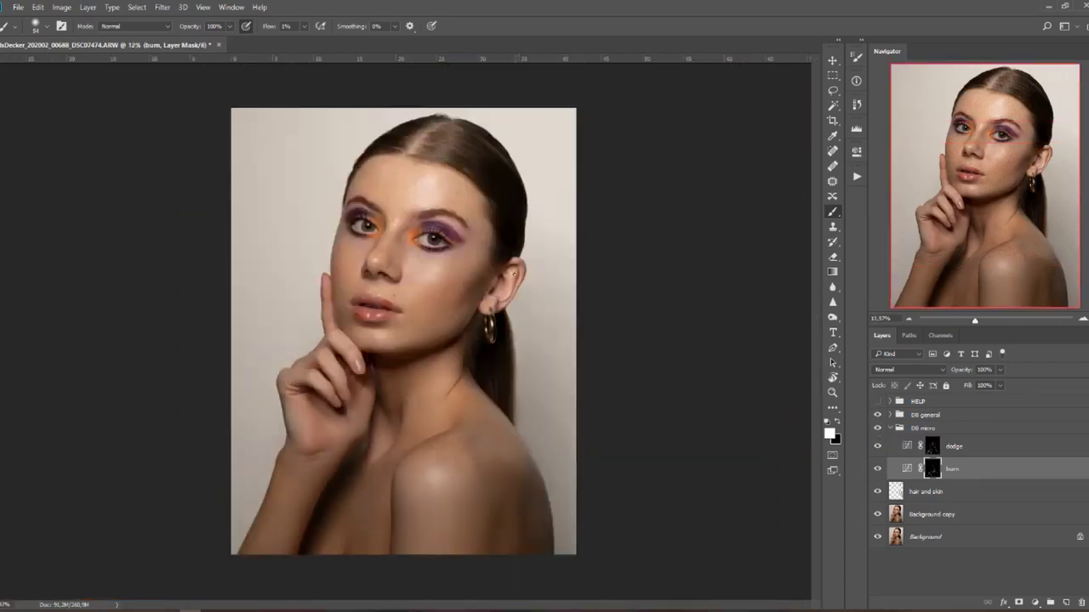
pyautogui.scroll(1, 493, 263)
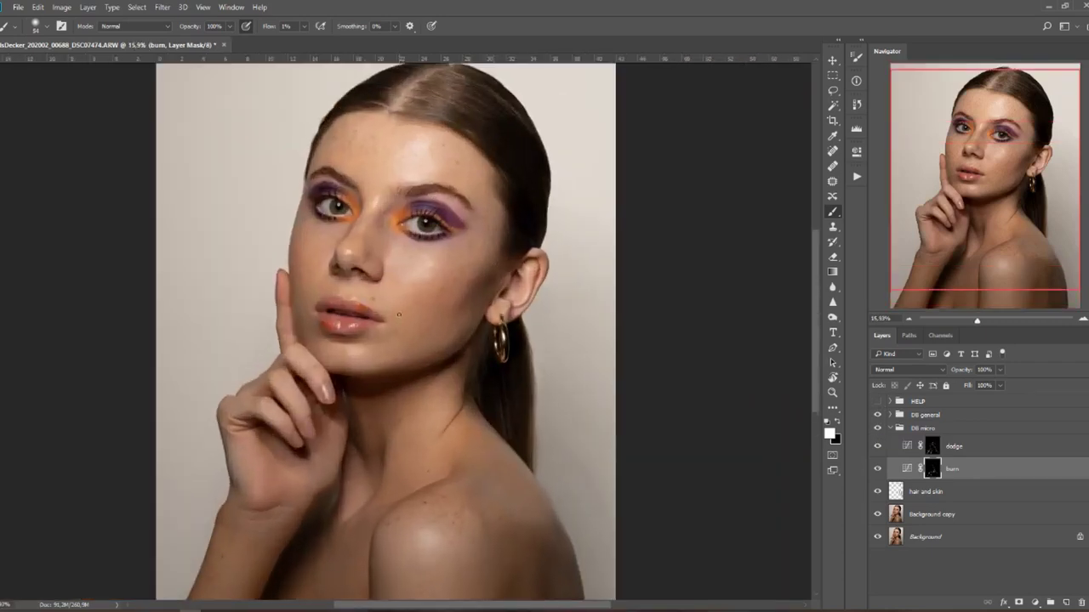
pyautogui.scroll(2, 398, 315)
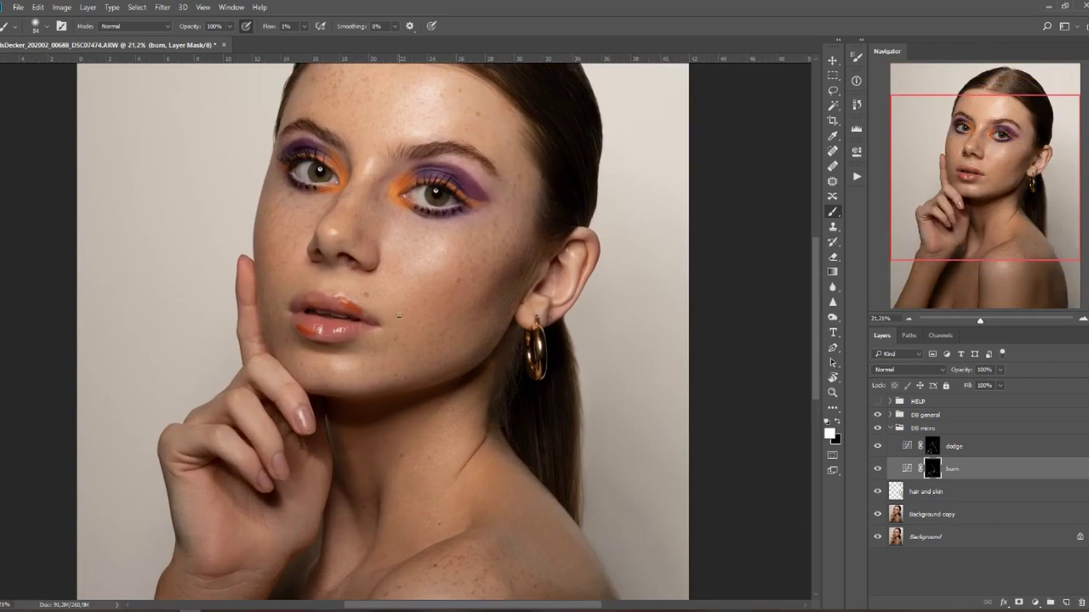
# Expand the DB general group, target its dodge layer mask and set the brush flow to 15%.
pyautogui.click(890, 415)
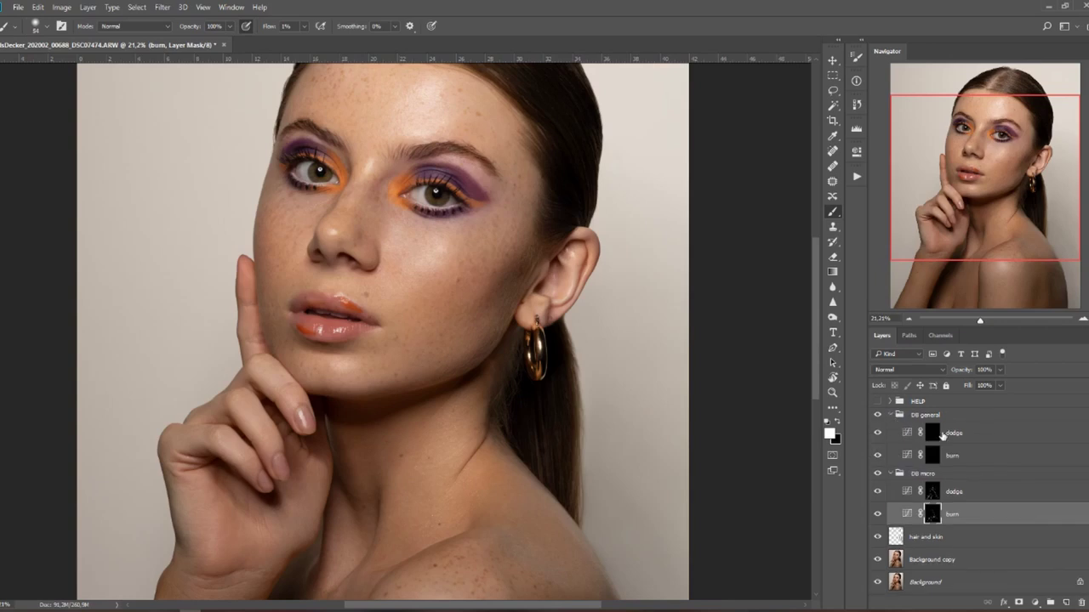
pyautogui.click(996, 435)
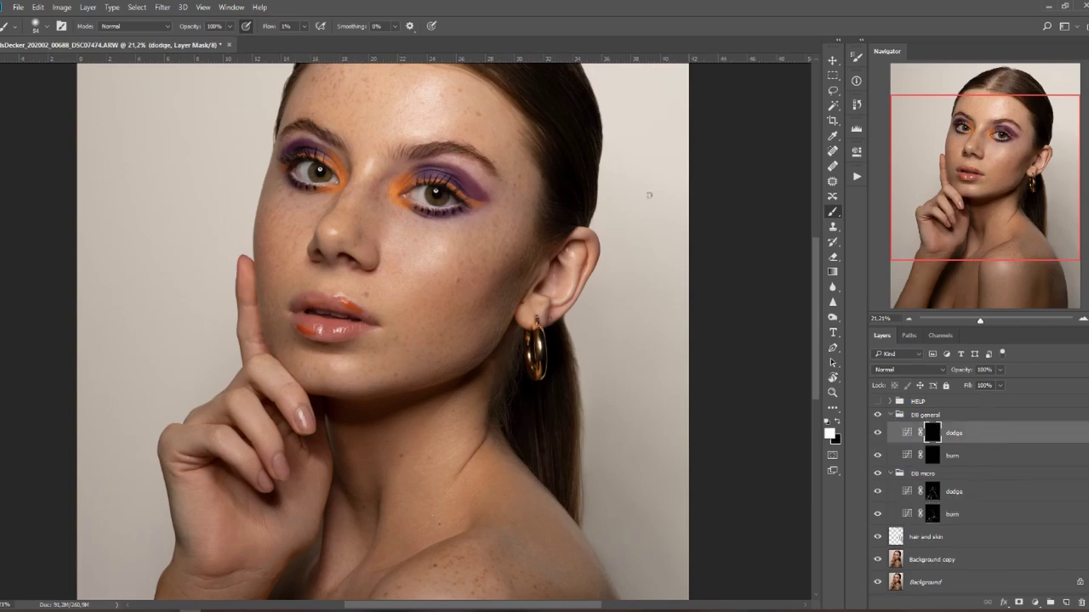
pyautogui.click(304, 26)
pyautogui.moveTo(307, 39); pyautogui.dragTo(309, 41)
pyautogui.moveTo(311, 40); pyautogui.dragTo(313, 41)
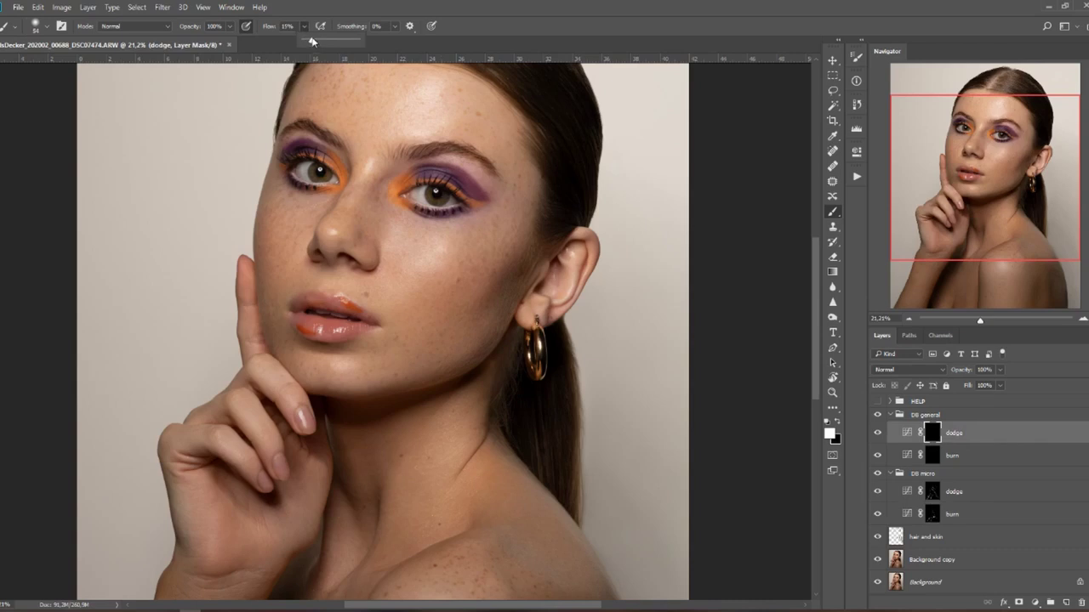
# Brighten the highlights on the forehead, cheek, nose and chin on the general dodge mask, adapting the brush size to each area.
pyautogui.moveTo(365, 127); pyautogui.dragTo(392, 134)
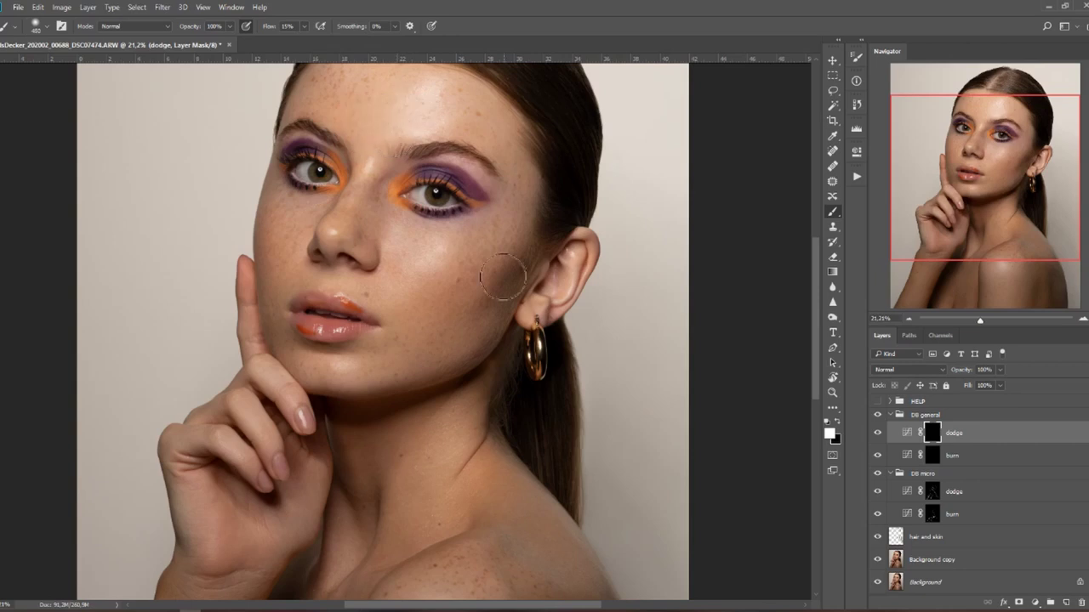
pyautogui.moveTo(462, 232); pyautogui.dragTo(489, 282)
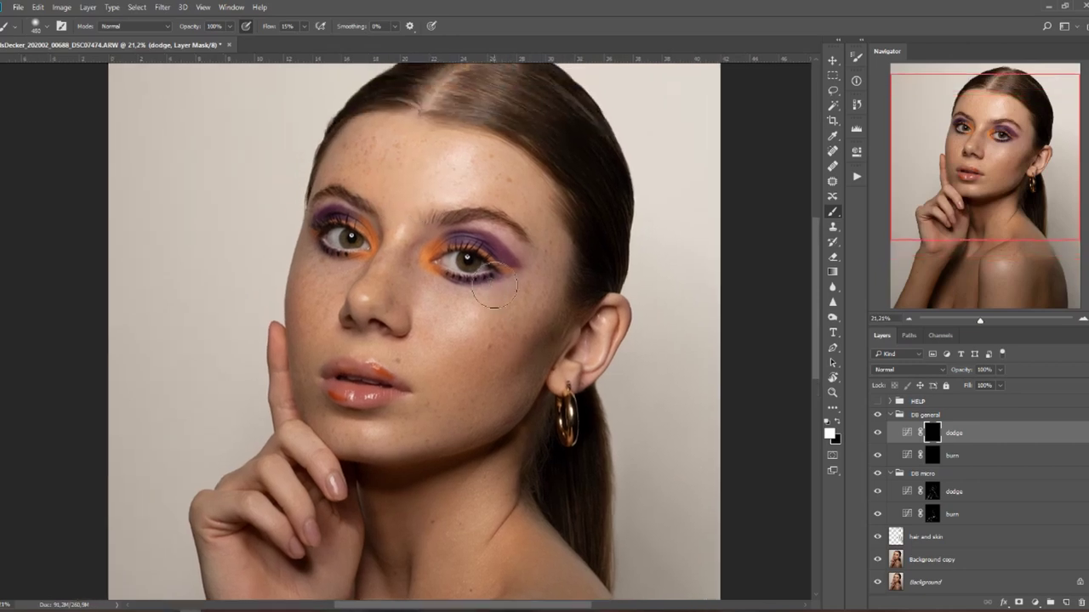
pyautogui.moveTo(483, 145)
pyautogui.mouseDown()
pyautogui.moveTo(431, 183)
pyautogui.moveTo(458, 182)
pyautogui.moveTo(467, 150)
pyautogui.moveTo(471, 174)
pyautogui.moveTo(426, 199)
pyautogui.moveTo(447, 146)
pyautogui.moveTo(485, 179)
pyautogui.moveTo(420, 192)
pyautogui.mouseUp()
pyautogui.keyDown('alt'); pyautogui.rightClick(413, 199); pyautogui.keyUp('alt')
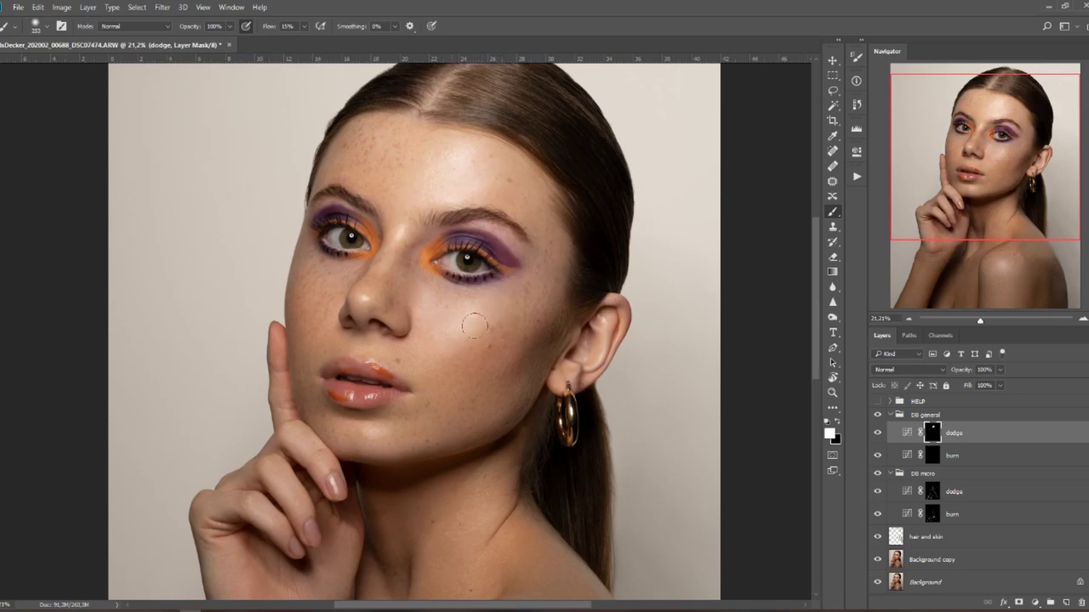
pyautogui.scroll(2, 379, 432)
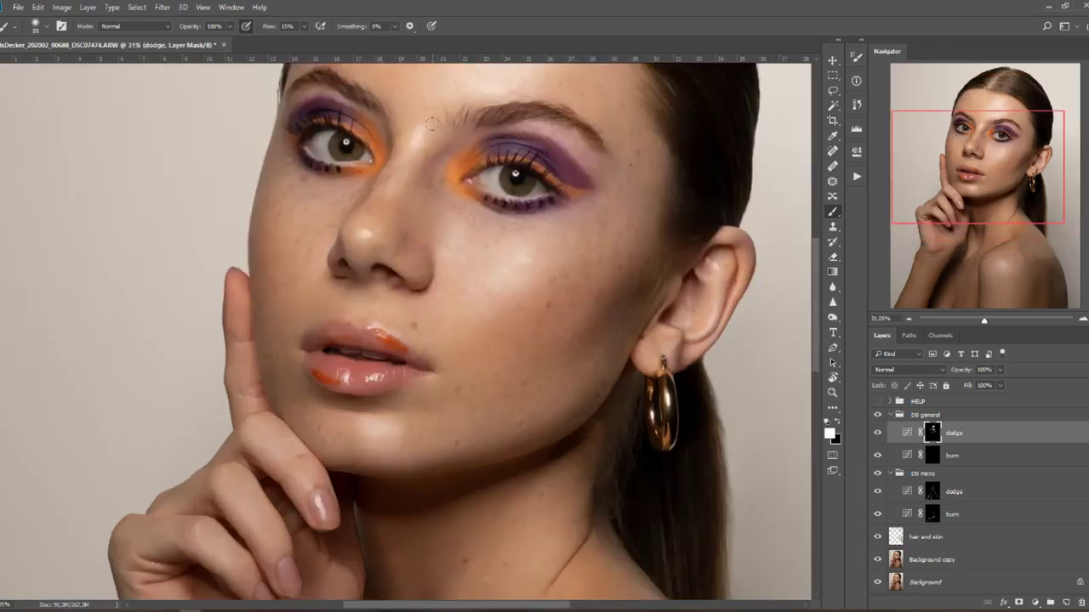
pyautogui.moveTo(382, 422); pyautogui.dragTo(416, 215)
# Dodge the highlights on the shoulder, chest and hand on the general dodge mask, using larger brush sizes for the body.
pyautogui.keyDown('alt'); pyautogui.rightClick(573, 297); pyautogui.keyUp('alt')
pyautogui.scroll(-3, 518, 449)
pyautogui.moveTo(464, 468); pyautogui.dragTo(489, 442)
pyautogui.moveTo(558, 535); pyautogui.dragTo(497, 412)
pyautogui.keyDown('alt'); pyautogui.rightClick(331, 510); pyautogui.keyUp('alt')
pyautogui.moveTo(345, 460); pyautogui.dragTo(331, 510)
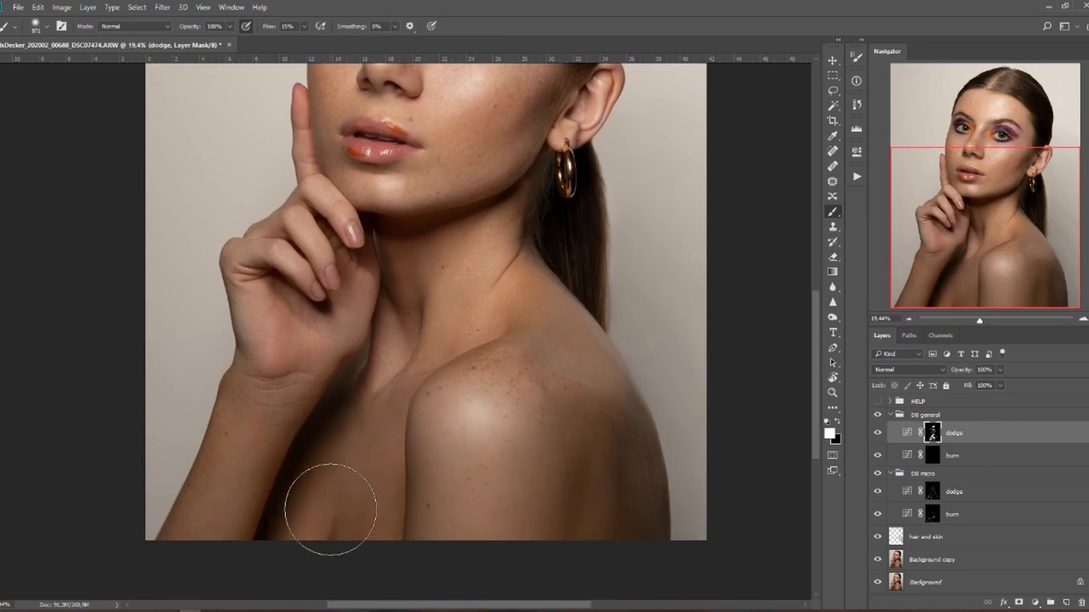
pyautogui.moveTo(271, 319); pyautogui.dragTo(264, 353)
pyautogui.keyDown('alt'); pyautogui.rightClick(321, 301); pyautogui.keyUp('alt')
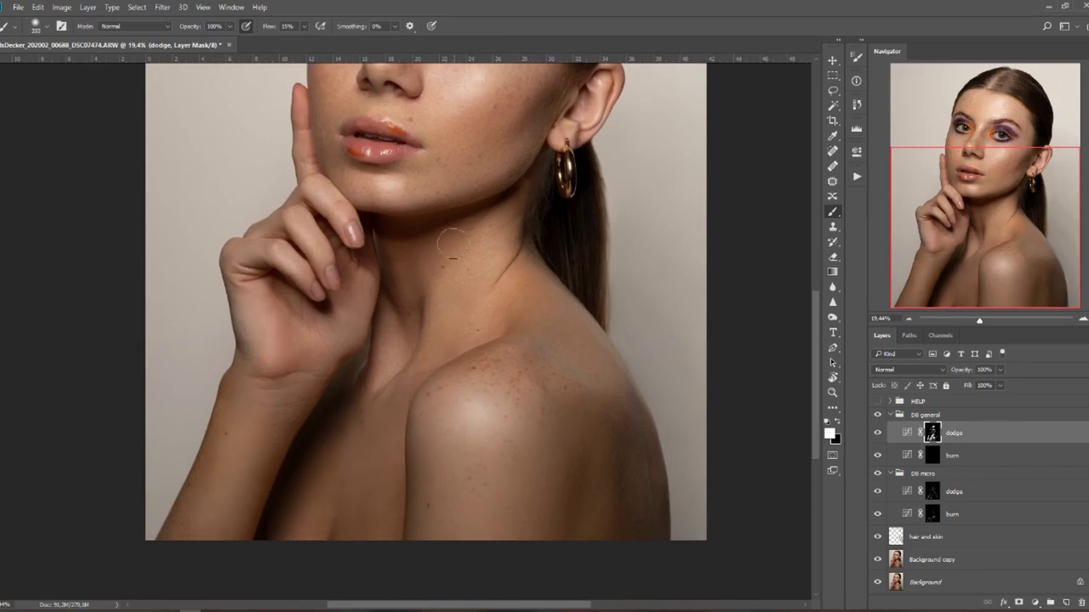
# Switch to the general burn mask and deepen the cheek contour, the side of the nose and the edge of the face.
pyautogui.scroll(5, 452, 239)
pyautogui.hotkey('alt', '[')
pyautogui.moveTo(559, 289); pyautogui.dragTo(537, 371)
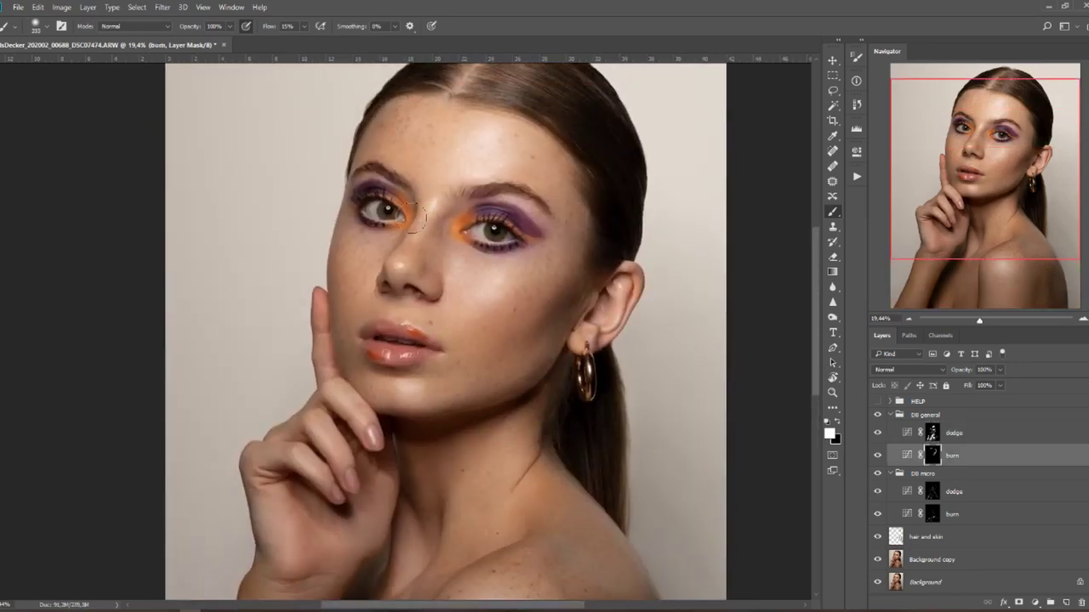
pyautogui.keyDown('alt'); pyautogui.rightClick(429, 213); pyautogui.keyUp('alt')
pyautogui.moveTo(430, 204); pyautogui.dragTo(436, 221)
pyautogui.moveTo(342, 310); pyautogui.dragTo(347, 291)
# Burn the shadows on the neck, shoulder and arm on the general burn mask with a slightly larger brush.
pyautogui.scroll(-4, 385, 367)
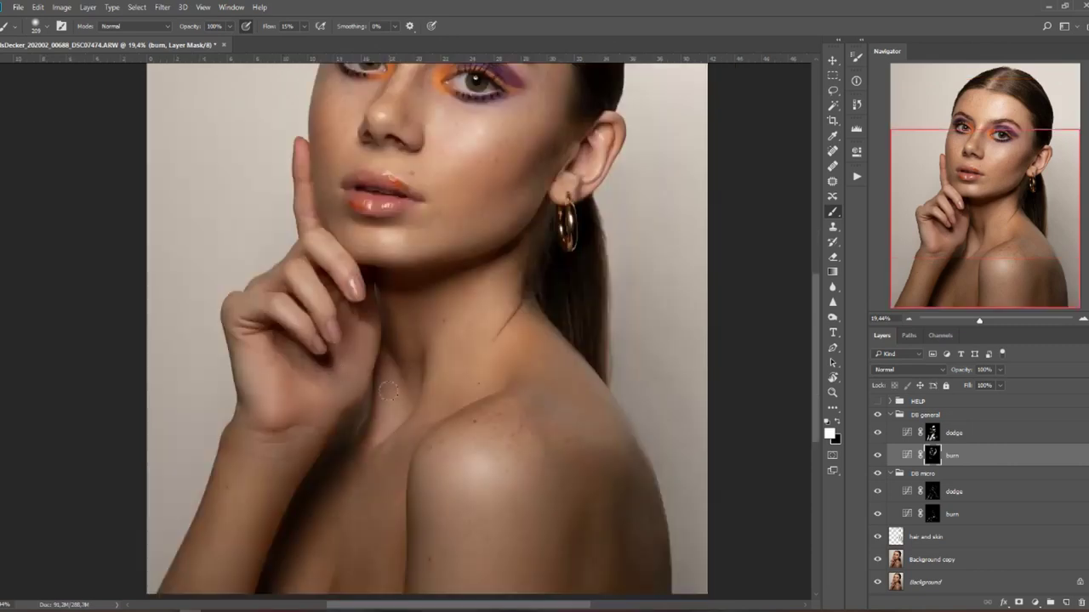
pyautogui.press(']')
pyautogui.scroll(-2, 425, 340)
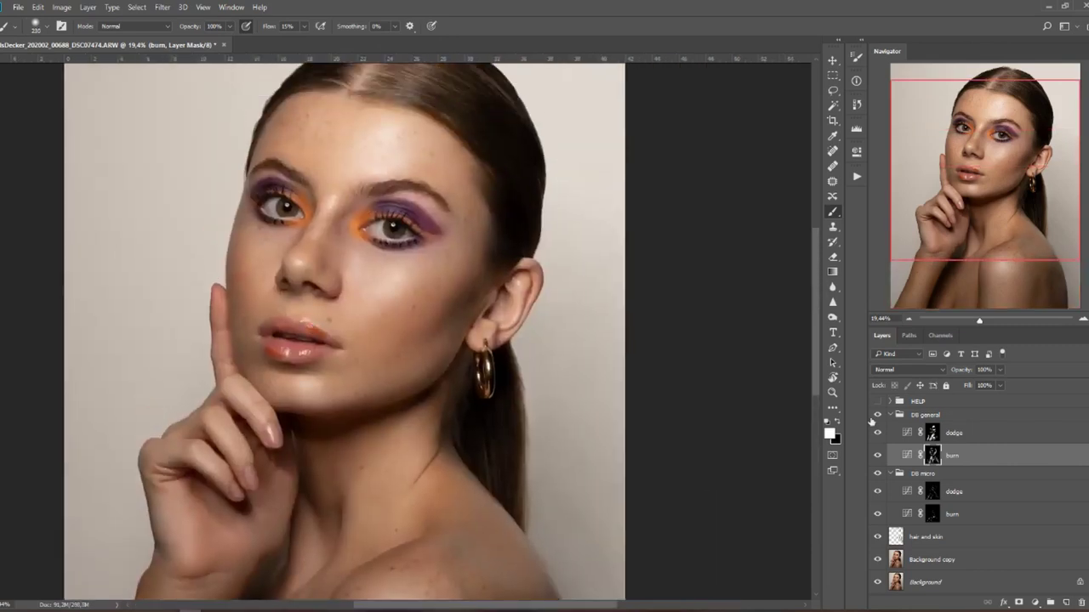
# Compare the portrait with and without the DB general group and view the whole image.
pyautogui.click(878, 415)
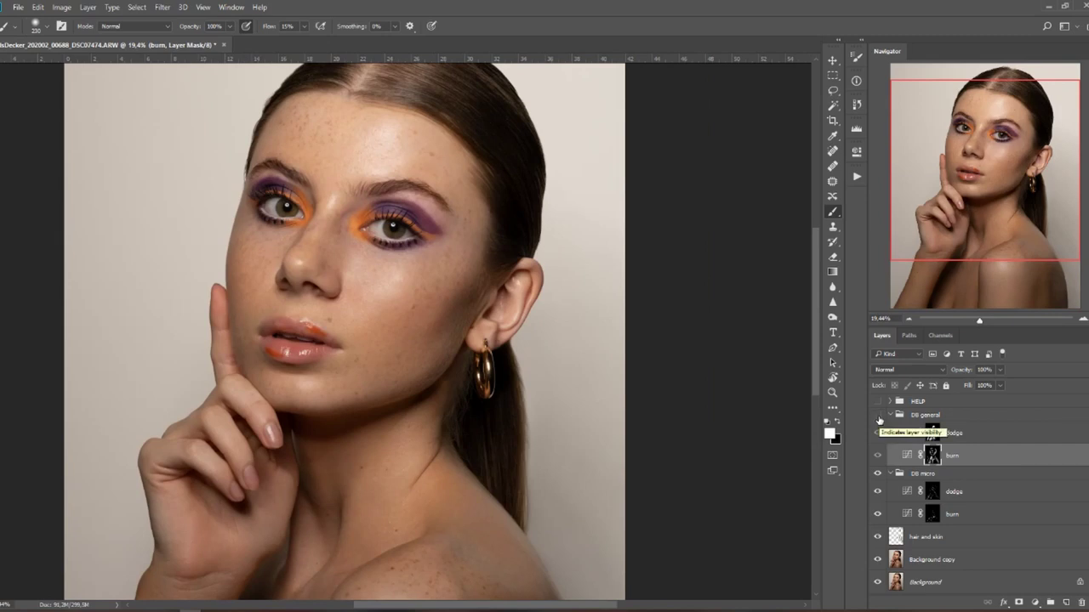
pyautogui.click(877, 416)
pyautogui.scroll(-2, 304, 289)
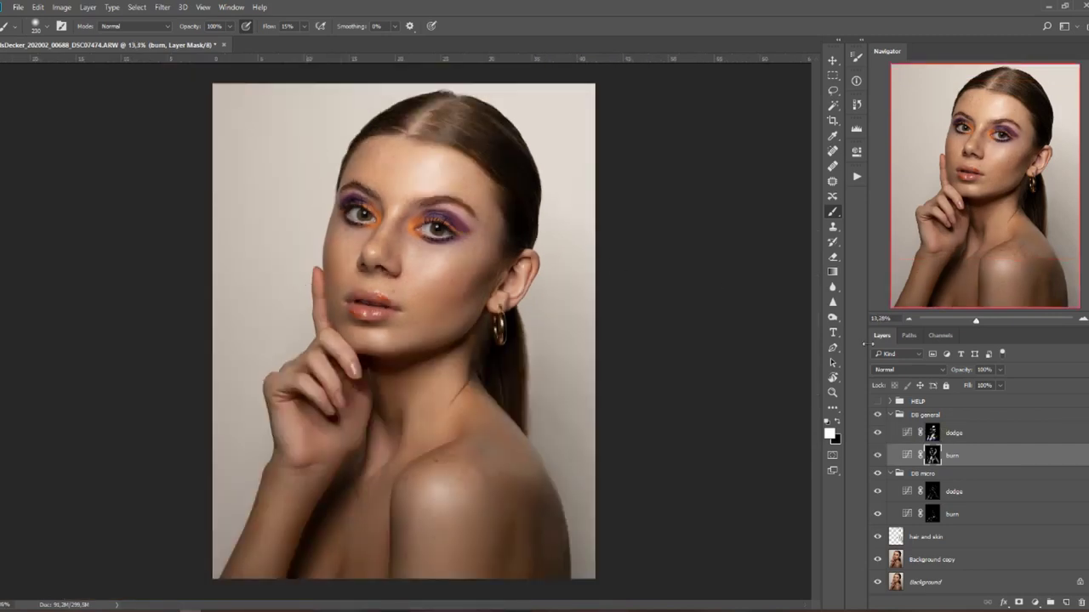
# Compare the portrait with the DB general group hidden and shown, at full view and closer on the face.
pyautogui.click(877, 415)
pyautogui.click(878, 416)
pyautogui.click(878, 416)
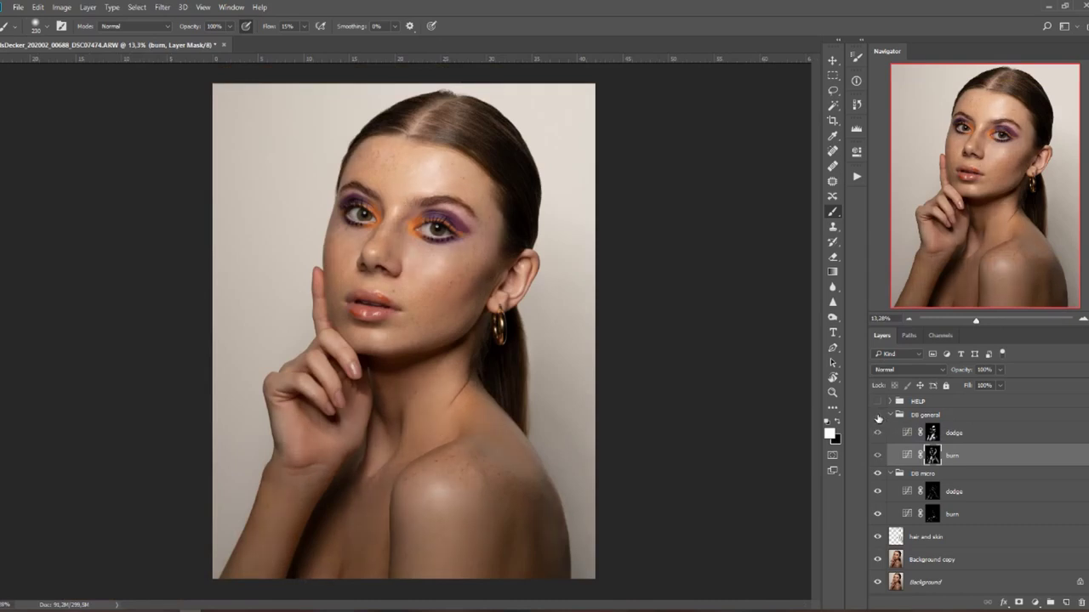
pyautogui.click(877, 416)
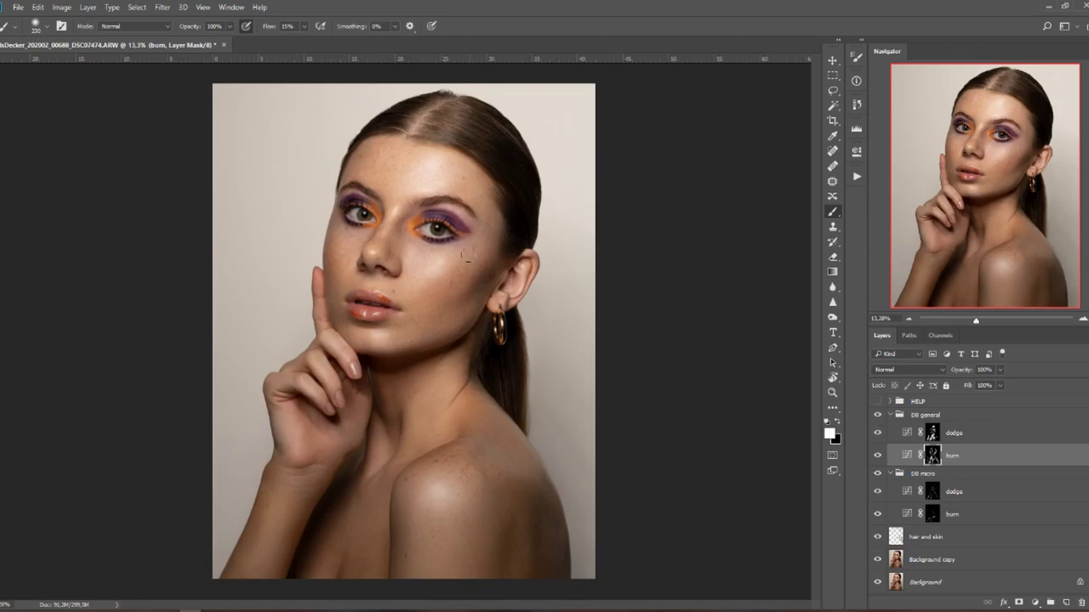
pyautogui.scroll(2, 450, 296)
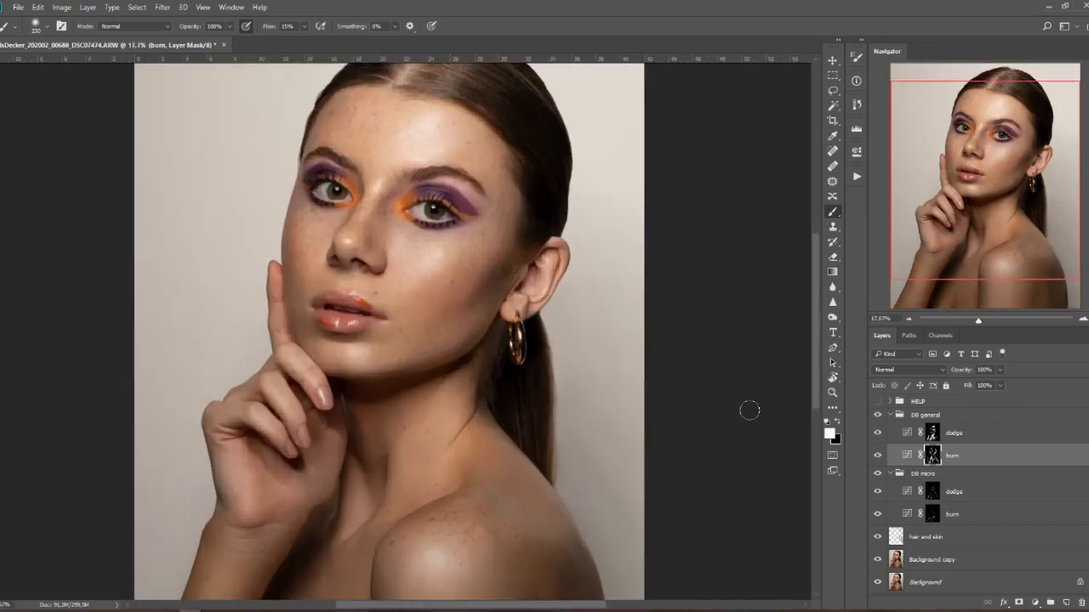
pyautogui.click(877, 416)
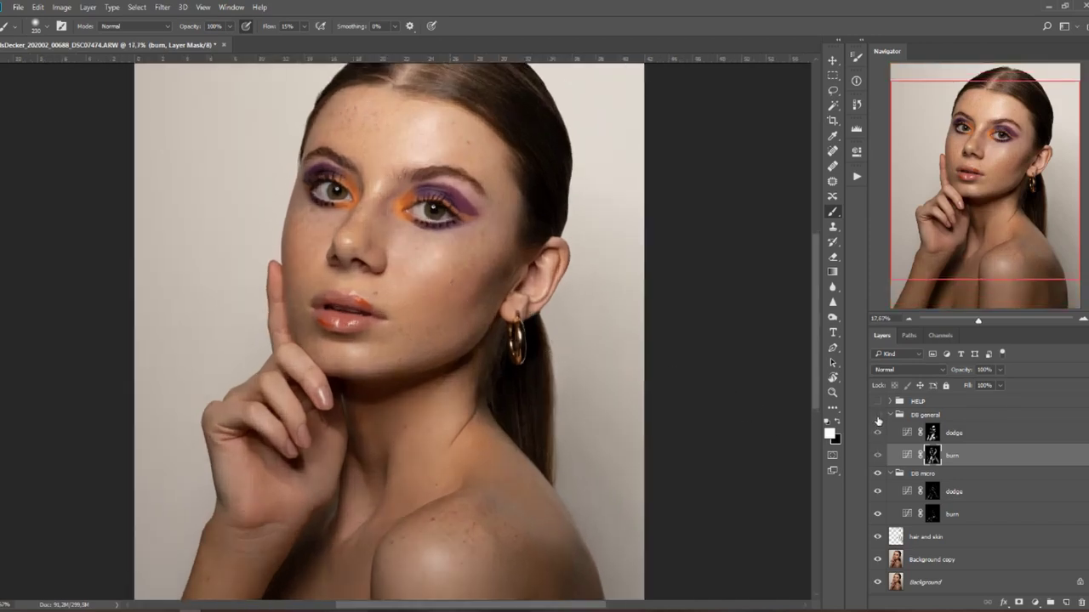
pyautogui.click(877, 416)
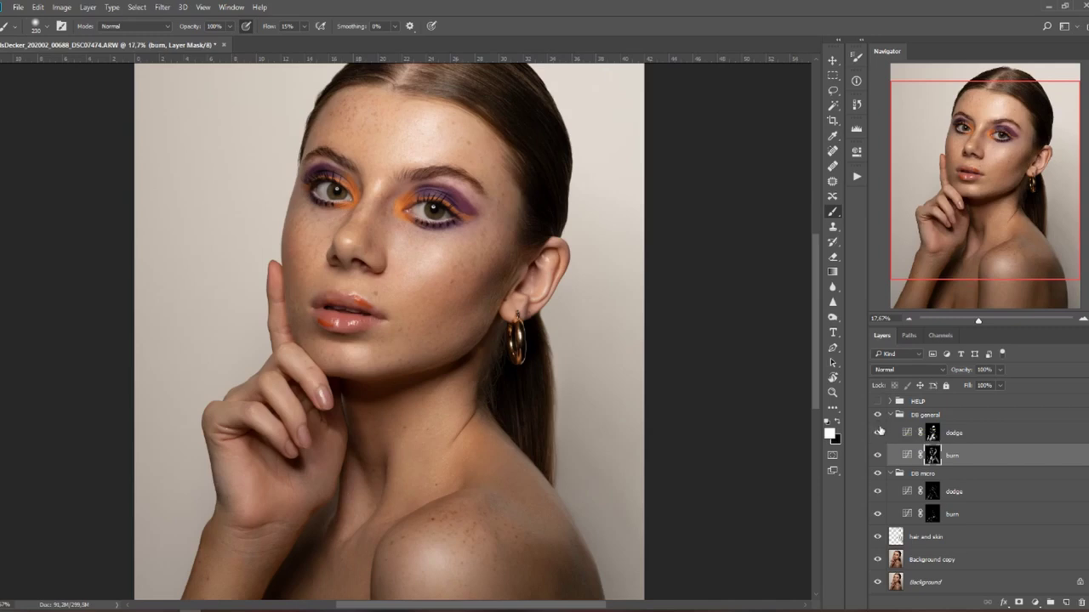
# Collapse the DB general and DB micro groups and compare the original Background with the complete retouch.
pyautogui.click(891, 415)
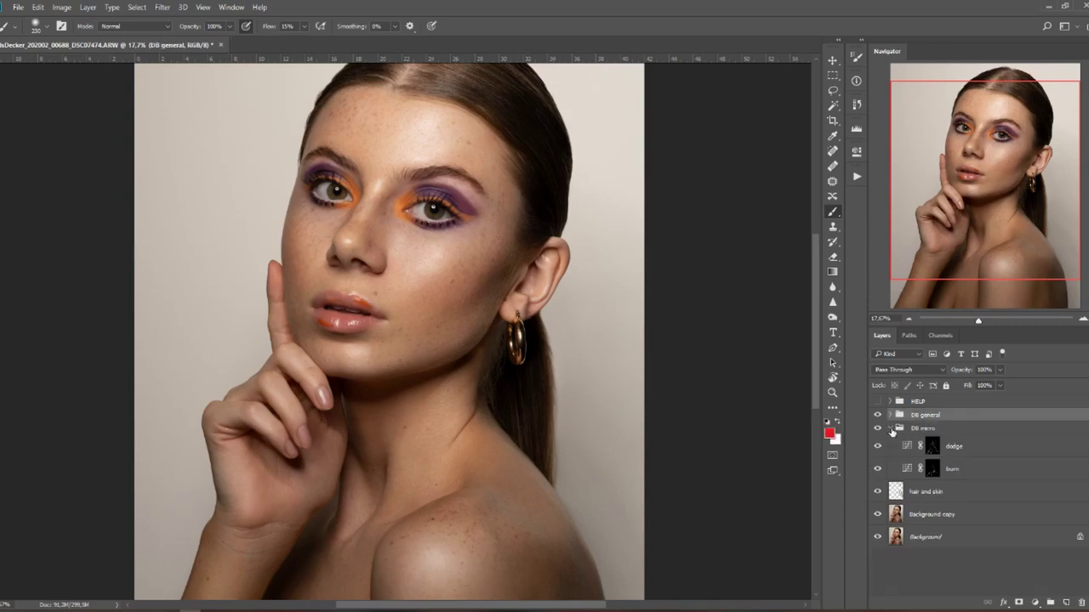
pyautogui.click(890, 428)
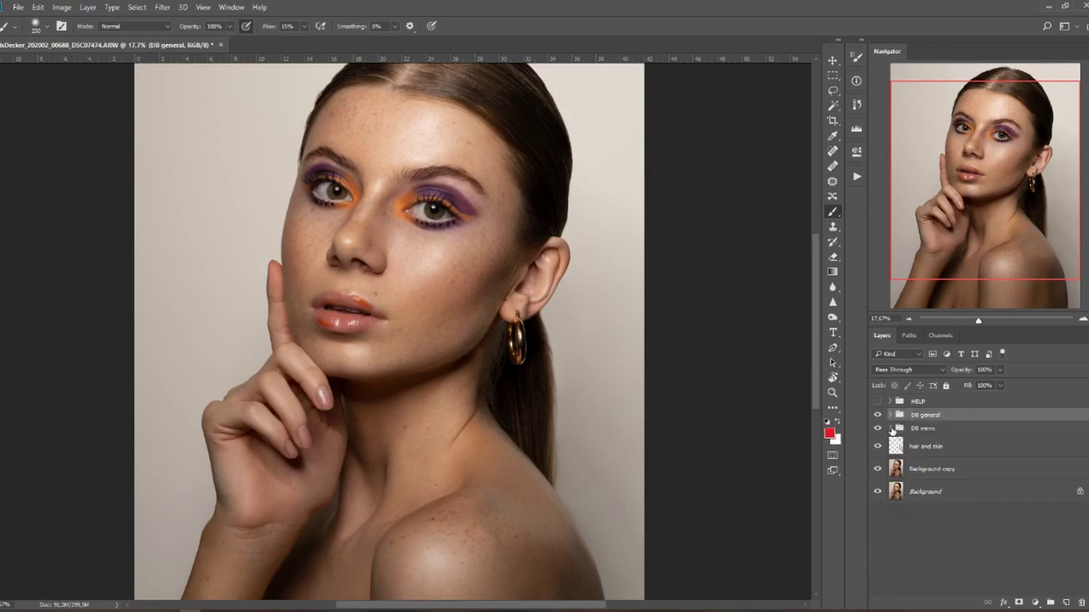
pyautogui.keyDown('alt'); pyautogui.click(876, 493); pyautogui.keyUp('alt')
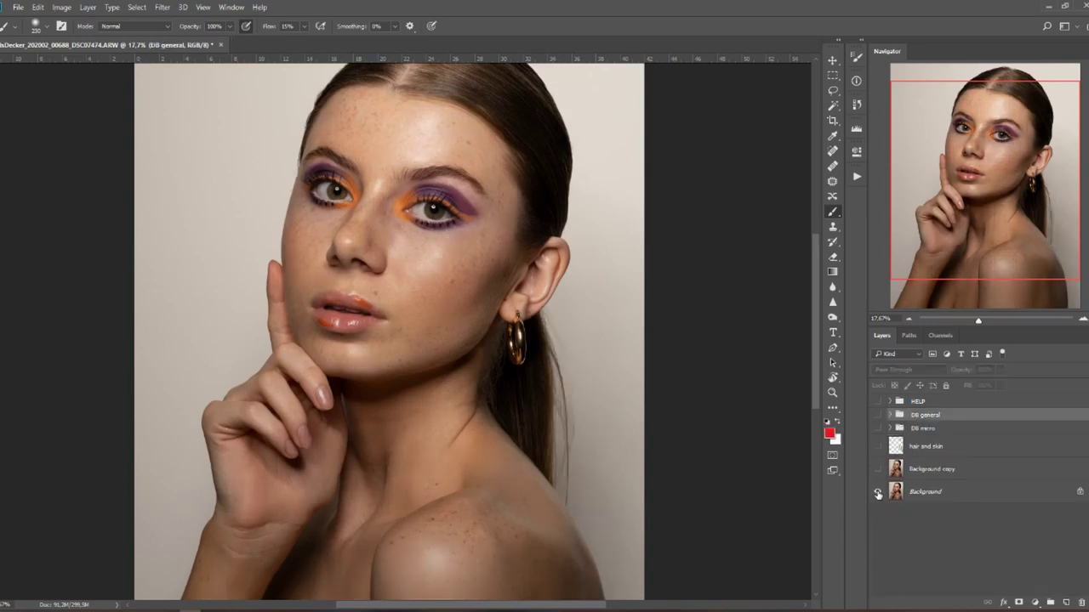
pyautogui.keyDown('alt'); pyautogui.click(876, 494); pyautogui.keyUp('alt')
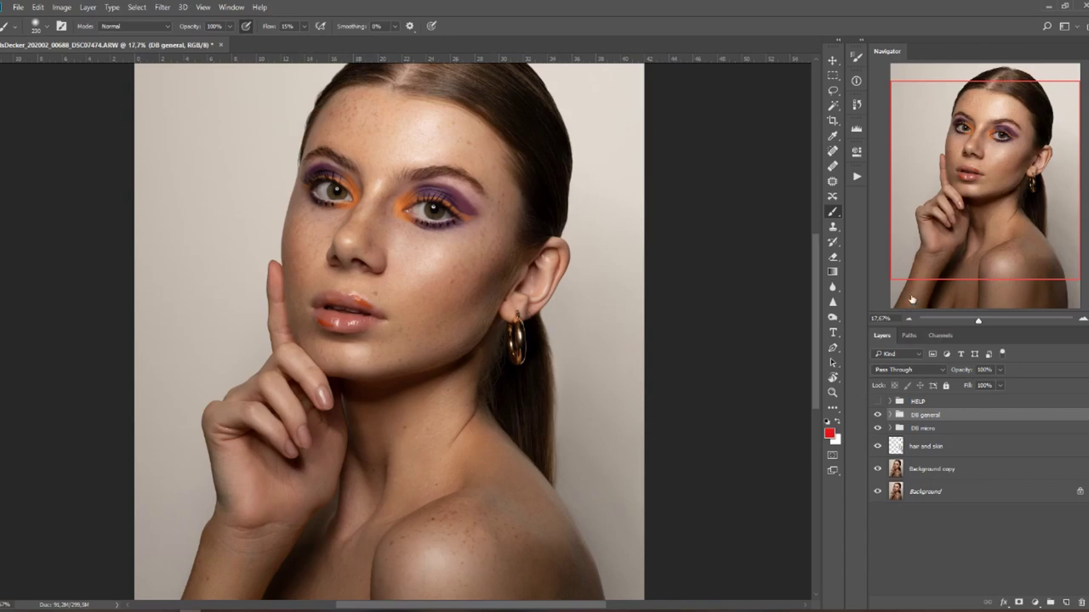
# Run the Eyes layers action above the DB general group and expand the resulting eyes group.
pyautogui.click(857, 176)
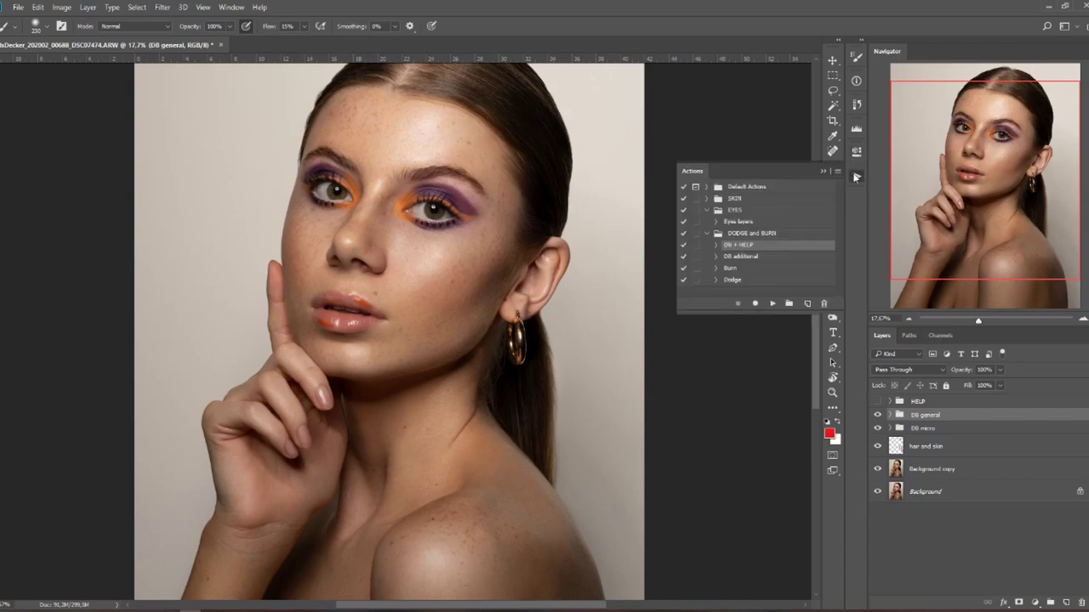
pyautogui.click(730, 222)
pyautogui.click(772, 303)
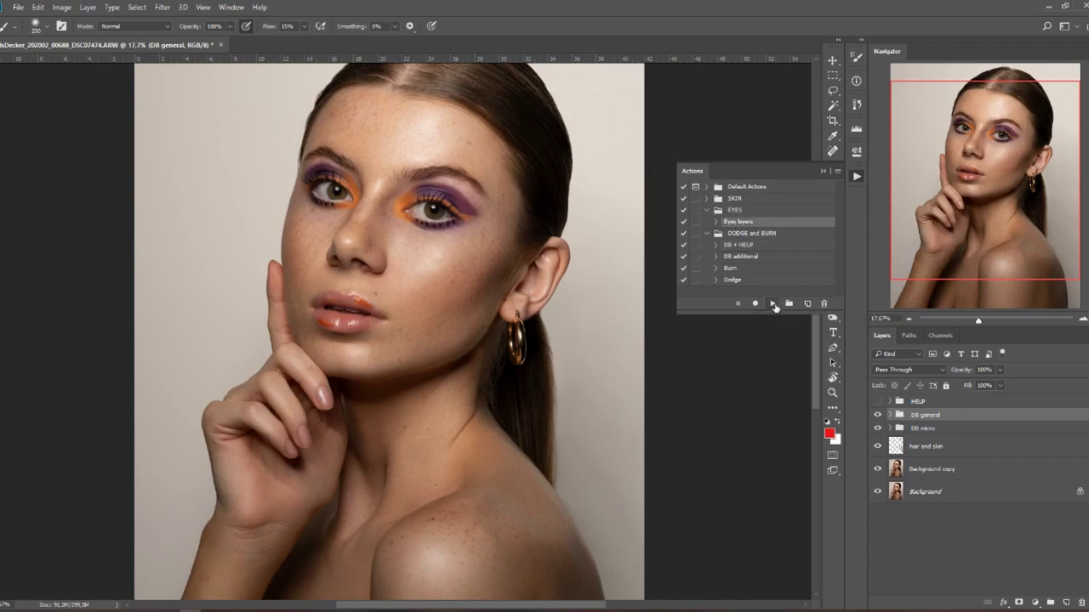
pyautogui.click(822, 172)
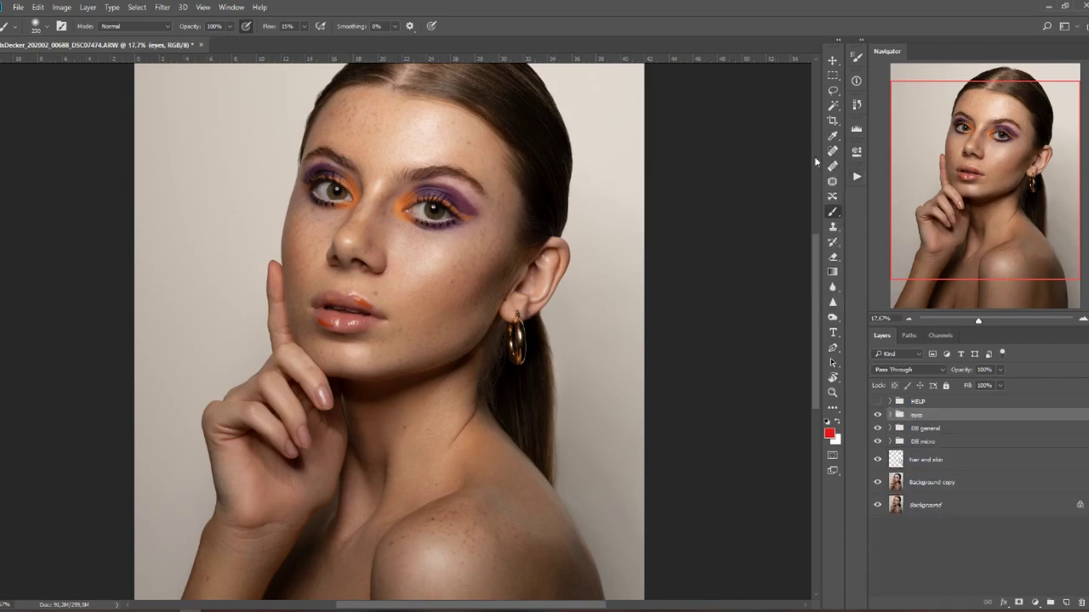
pyautogui.click(889, 415)
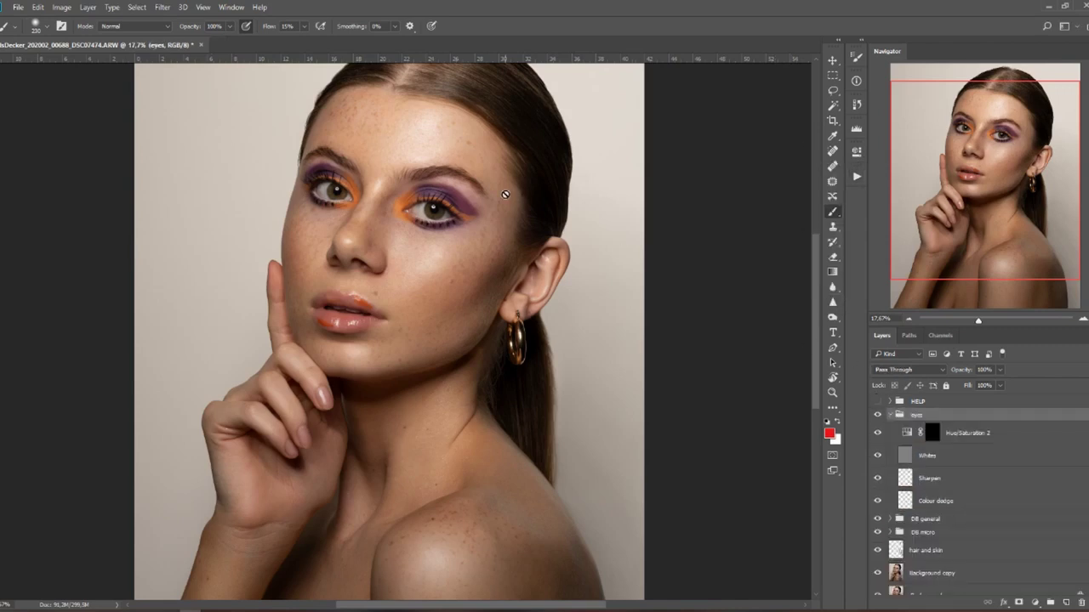
# Lasso a few upper lashes of the model's left eye on Background copy, copy them to a new layer and place it below Colour dodge.
pyautogui.scroll(5, 448, 192)
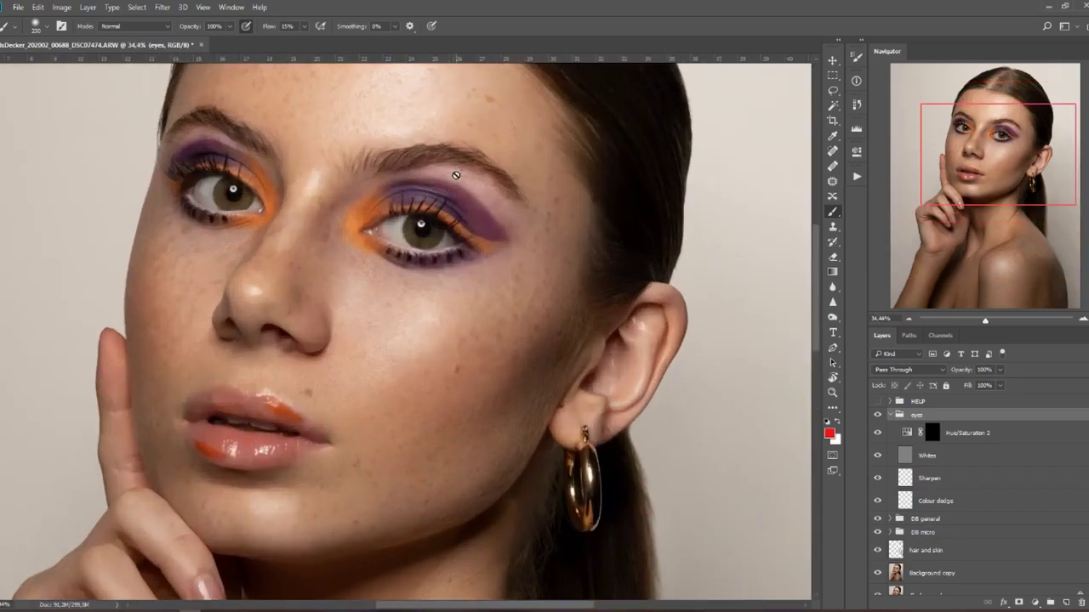
pyautogui.click(971, 502)
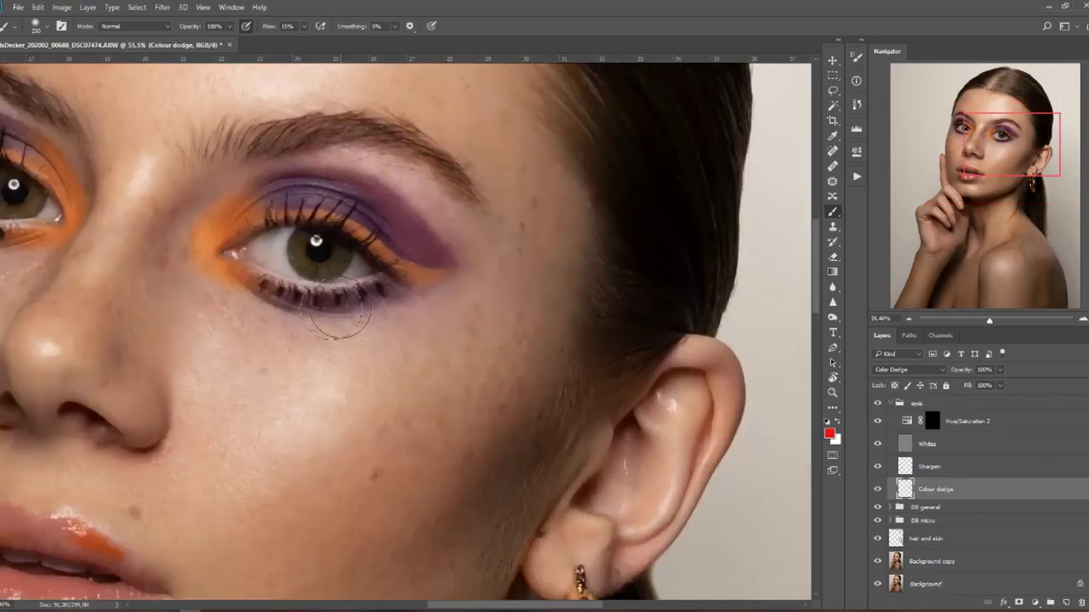
pyautogui.moveTo(94, 277); pyautogui.dragTo(208, 297)
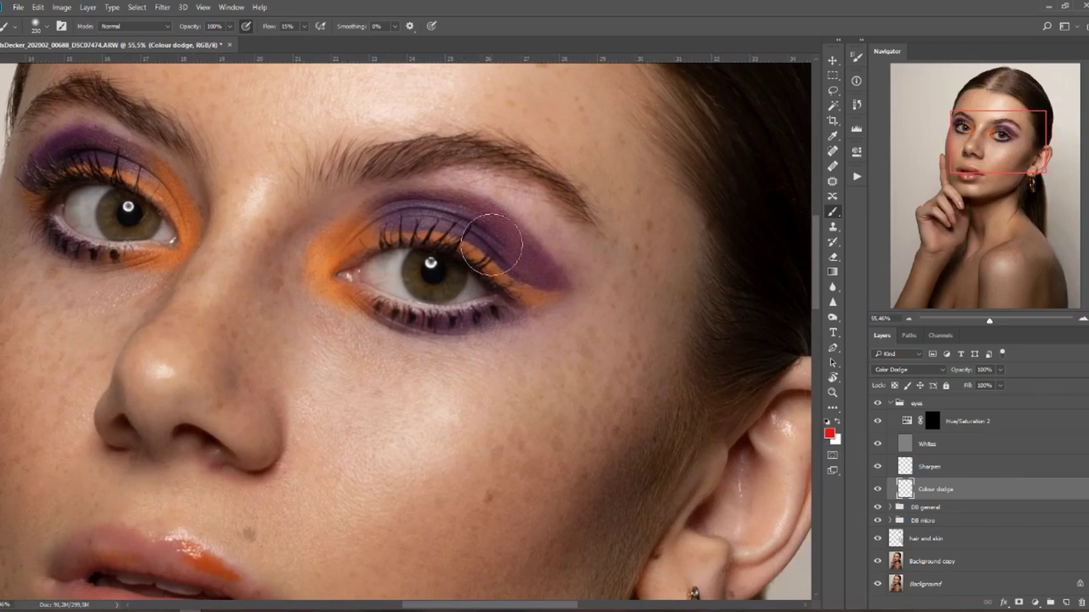
pyautogui.moveTo(459, 257); pyautogui.dragTo(426, 257)
pyautogui.click(998, 556)
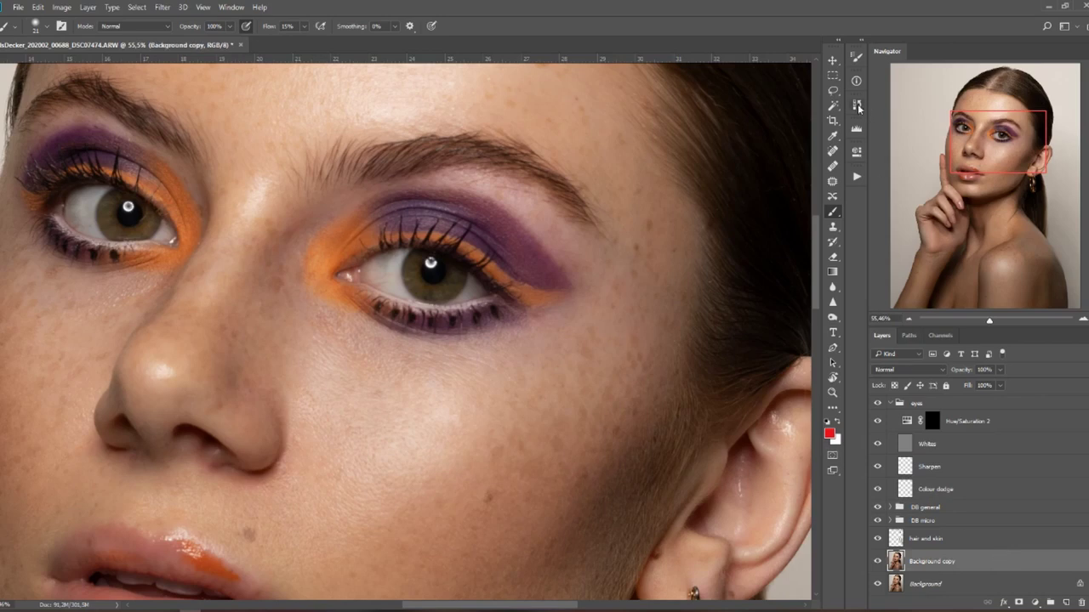
pyautogui.click(833, 90)
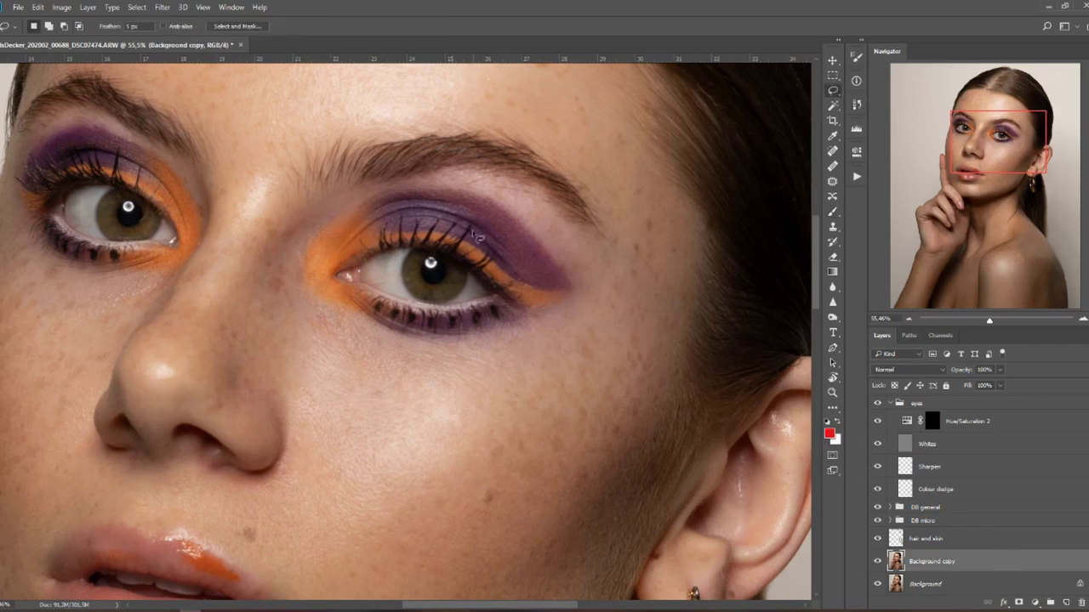
pyautogui.moveTo(477, 227)
pyautogui.mouseDown()
pyautogui.moveTo(453, 263)
pyautogui.moveTo(444, 249)
pyautogui.moveTo(459, 226)
pyautogui.moveTo(481, 230)
pyautogui.mouseUp()
pyautogui.rightClick(471, 230)
pyautogui.click(522, 324)
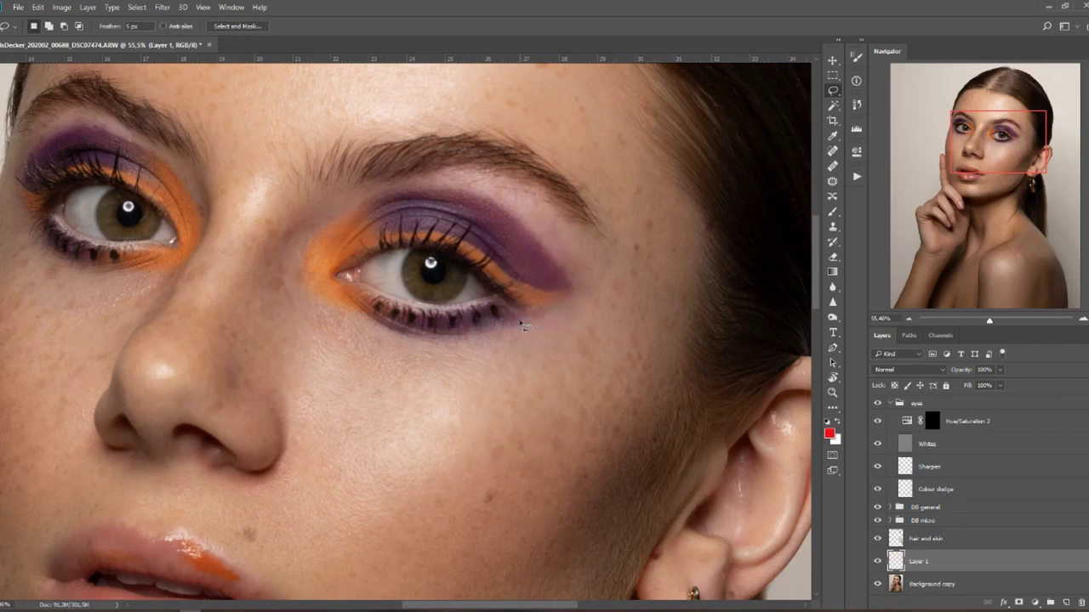
pyautogui.moveTo(944, 563)
pyautogui.mouseDown()
pyautogui.moveTo(953, 451)
pyautogui.moveTo(954, 500)
pyautogui.mouseUp()
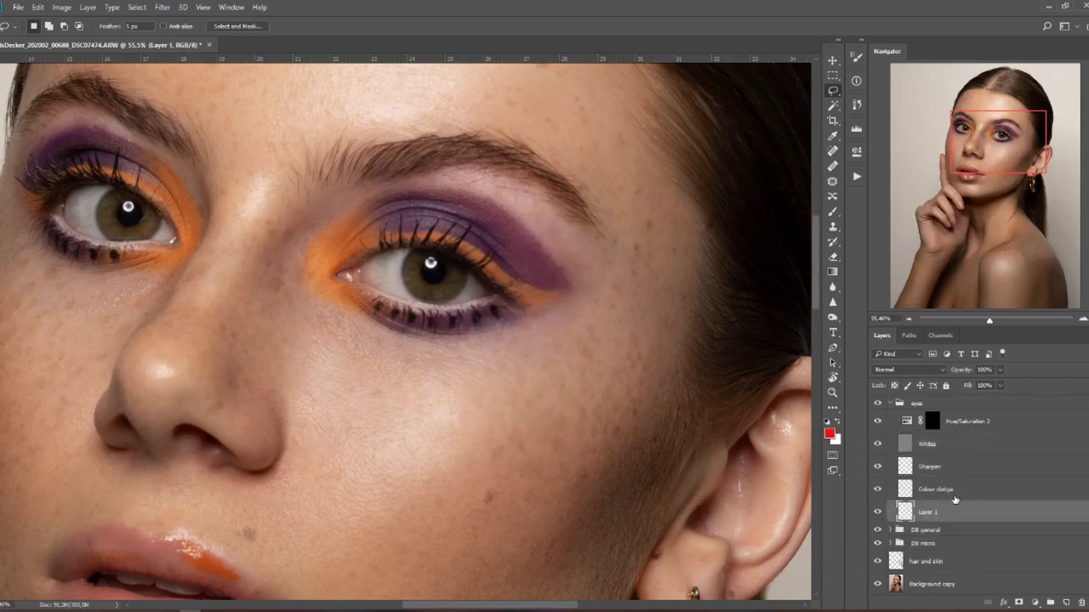
# Shift the copied lashes toward the outer eye corner, scale them to about 93% by 88%, rotate about 3° and add a layer mask for brushing.
pyautogui.click(832, 61)
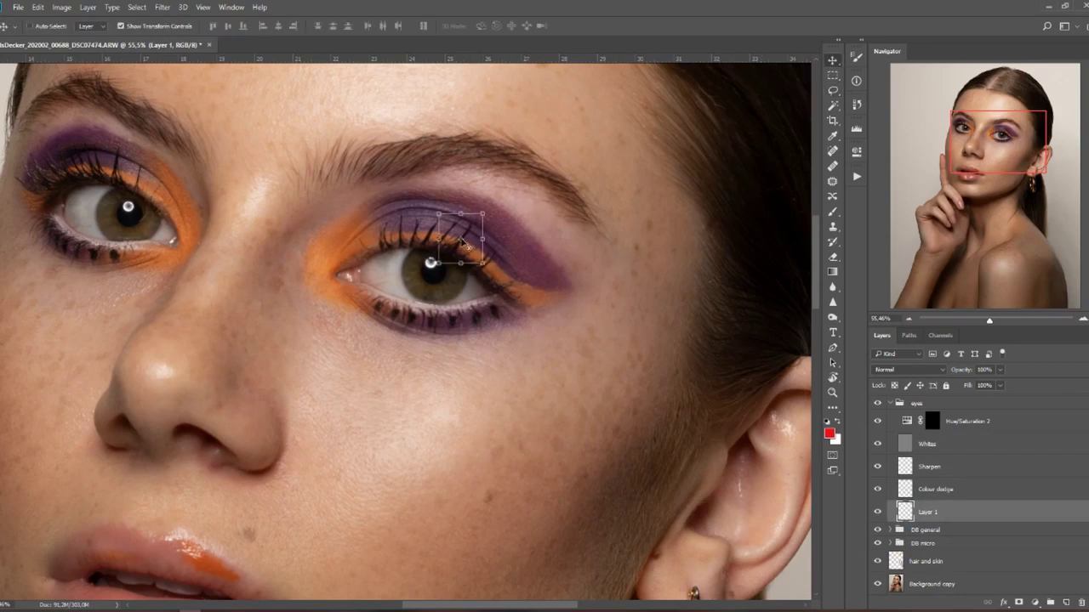
pyautogui.moveTo(473, 232)
pyautogui.mouseDown()
pyautogui.moveTo(486, 244)
pyautogui.moveTo(503, 216)
pyautogui.moveTo(490, 245)
pyautogui.mouseUp()
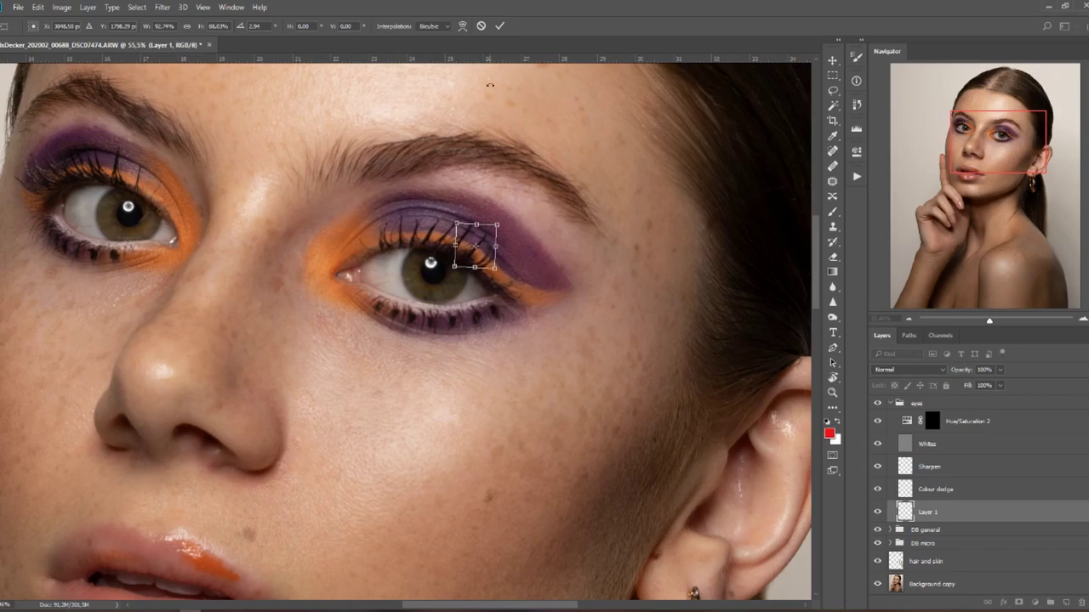
pyautogui.click(499, 26)
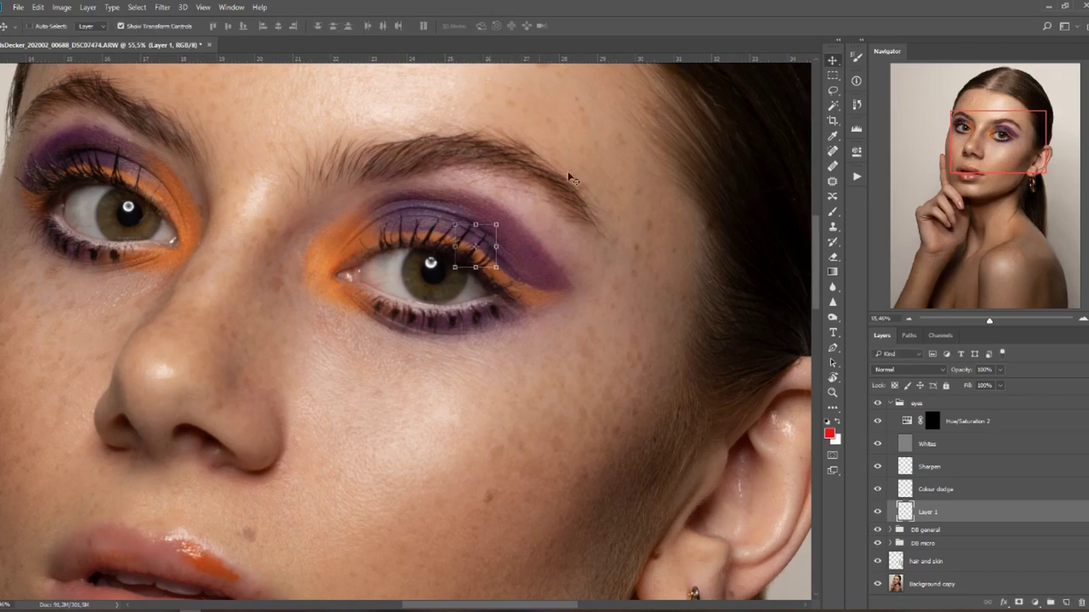
pyautogui.click(1018, 602)
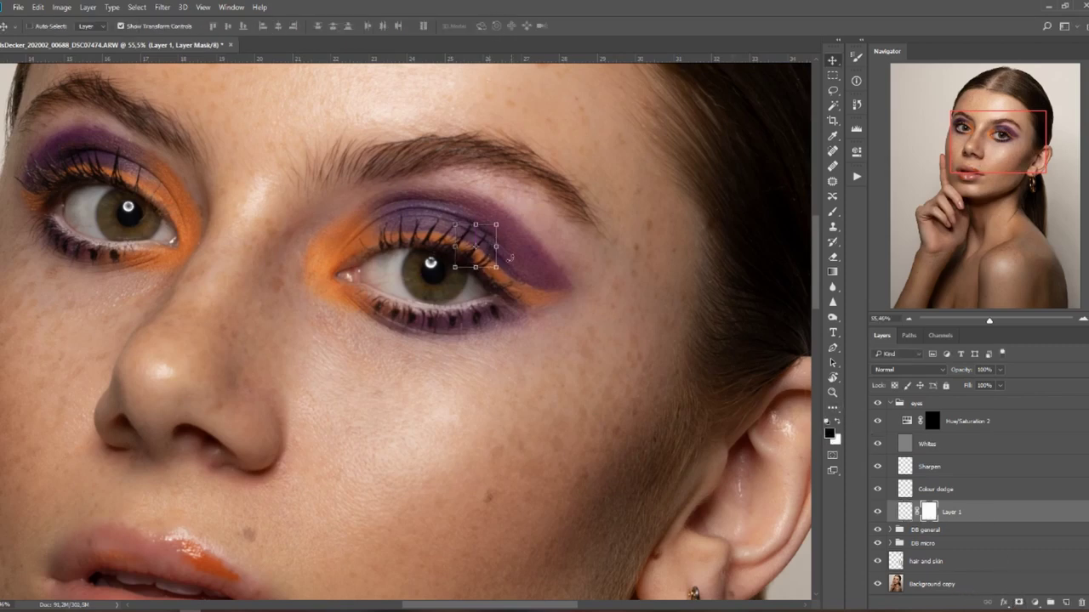
pyautogui.click(831, 212)
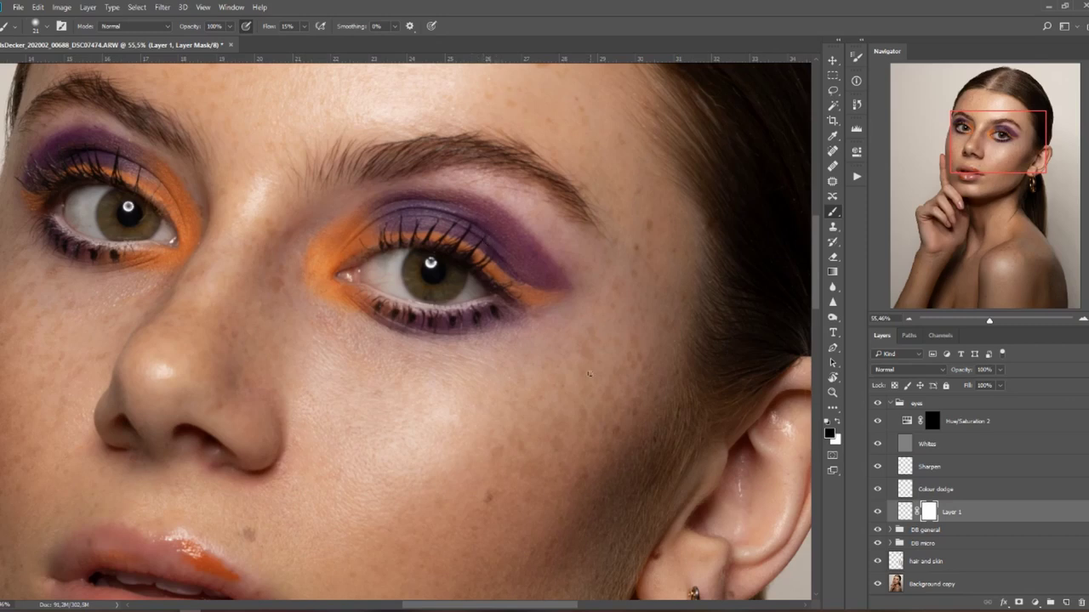
# Copy another patch of upper lashes of the same eye from Background copy to a new layer above the DB general group.
pyautogui.click(1026, 584)
pyautogui.press('l')
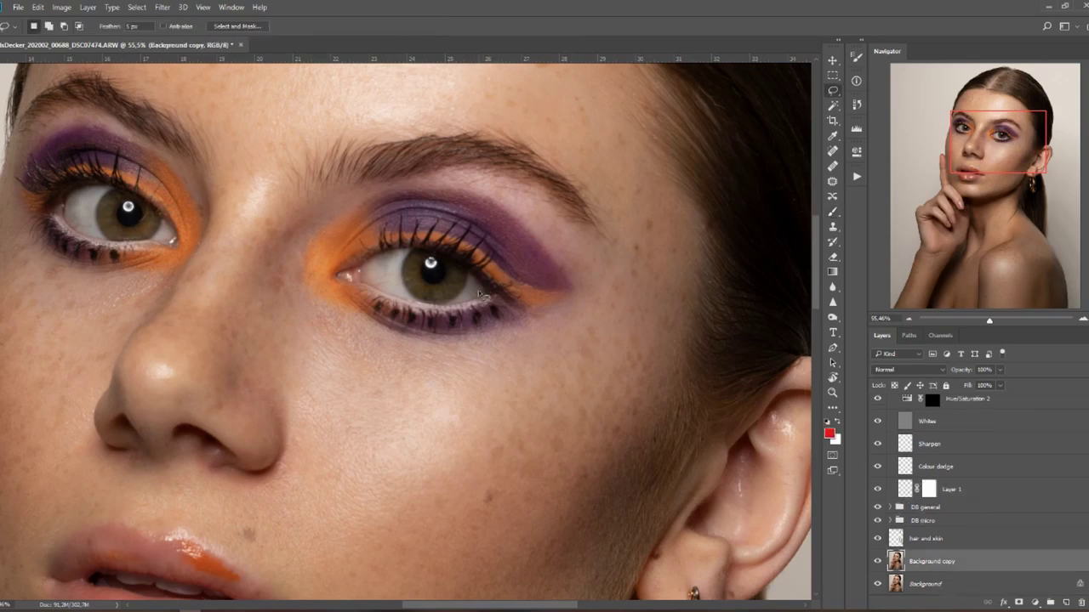
pyautogui.rightClick(424, 222)
pyautogui.moveTo(429, 242)
pyautogui.mouseDown()
pyautogui.moveTo(424, 222)
pyautogui.moveTo(502, 270)
pyautogui.mouseUp()
pyautogui.click(459, 314)
pyautogui.hotkey('ctrl', ']')
pyautogui.hotkey('ctrl', ']')
pyautogui.hotkey('ctrl', ']')
pyautogui.hotkey('ctrl', ']')
# Move, scale and rotate the second lash patch to fit the outer corner of the lash line and add a layer mask.
pyautogui.press('v')
pyautogui.moveTo(523, 276); pyautogui.dragTo(513, 259)
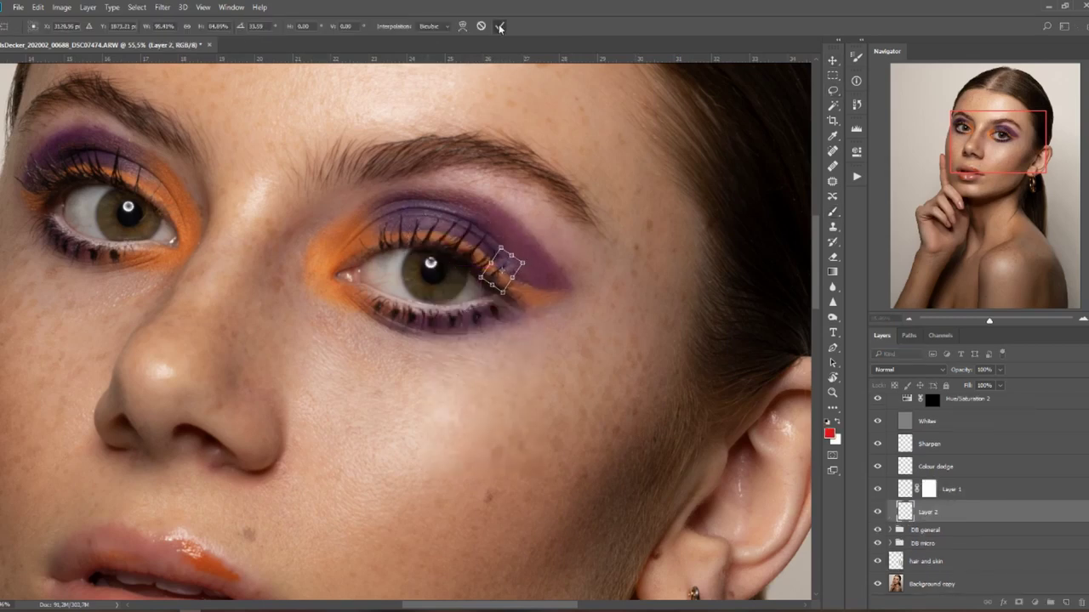
pyautogui.click(499, 27)
pyautogui.hotkey('ctrl', 'shift', 'm')
pyautogui.press('b')
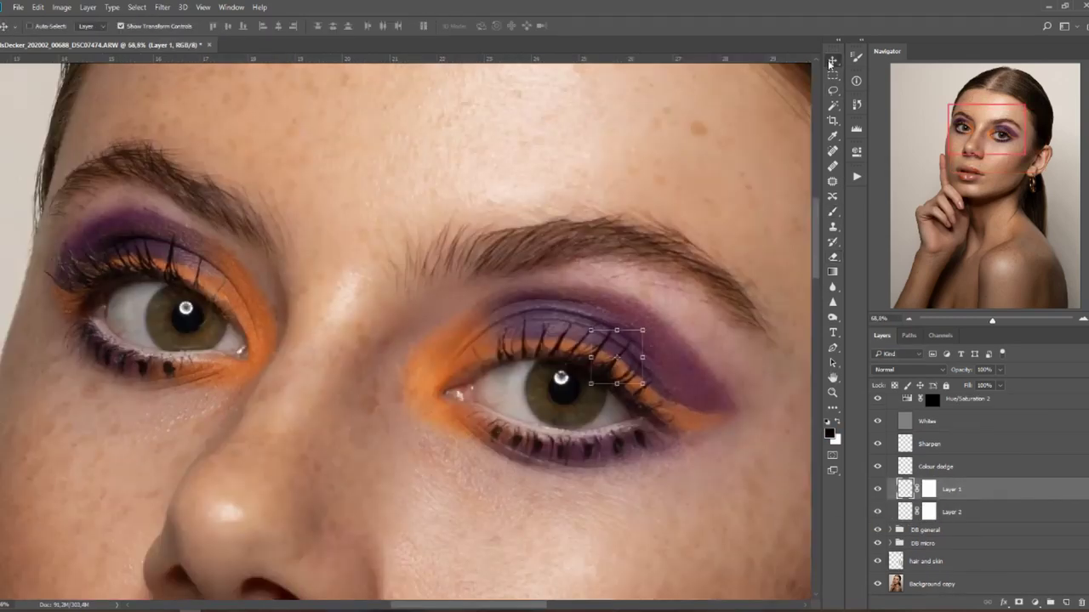
# Reposition the second lash patch slightly toward the outer eye corner and reselect the first patch's layer.
pyautogui.click(952, 512)
pyautogui.moveTo(655, 393); pyautogui.dragTo(670, 407)
pyautogui.press('Return')
pyautogui.click(944, 491)
# Copy upper lashes of the model's right eye from Background copy to a new layer below Colour dodge and fit them into the lash gap.
pyautogui.click(965, 584)
pyautogui.click(832, 90)
pyautogui.moveTo(177, 235)
pyautogui.mouseDown()
pyautogui.moveTo(168, 280)
pyautogui.moveTo(175, 230)
pyautogui.mouseUp()
pyautogui.hotkey('ctrl', 'j')
pyautogui.moveTo(965, 561); pyautogui.dragTo(965, 455)
pyautogui.hotkey('ctrl', 't')
pyautogui.moveTo(181, 257); pyautogui.dragTo(166, 253)
pyautogui.press('Return')
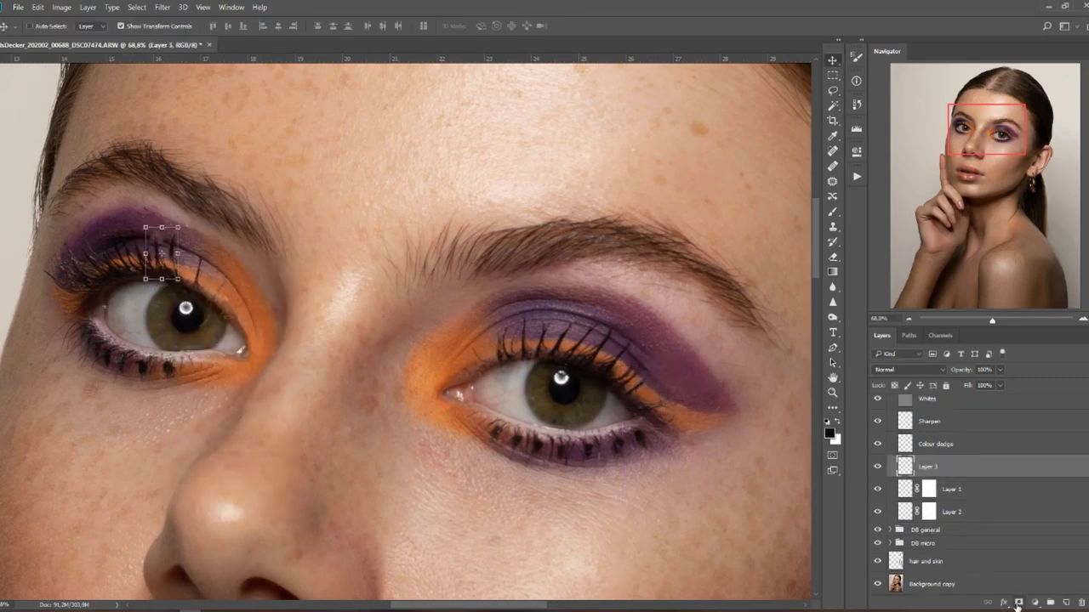
# Add a layer mask to the right-eye lash patch and set up the brush to blend its edges.
pyautogui.click(1018, 602)
pyautogui.press('b')
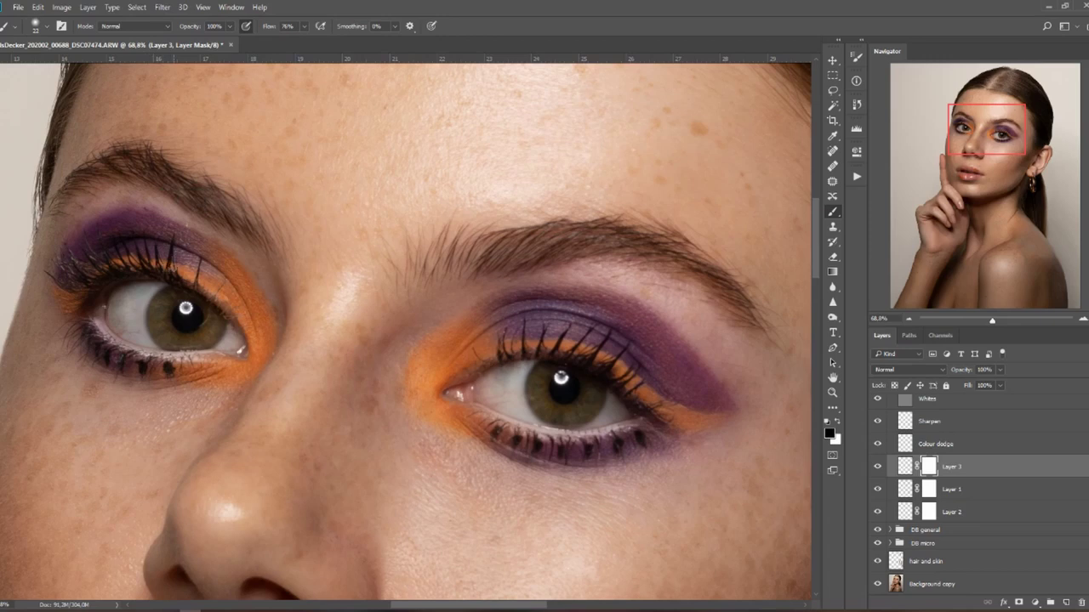
pyautogui.press('x')
pyautogui.scroll(2, 153, 249)
pyautogui.press('x')
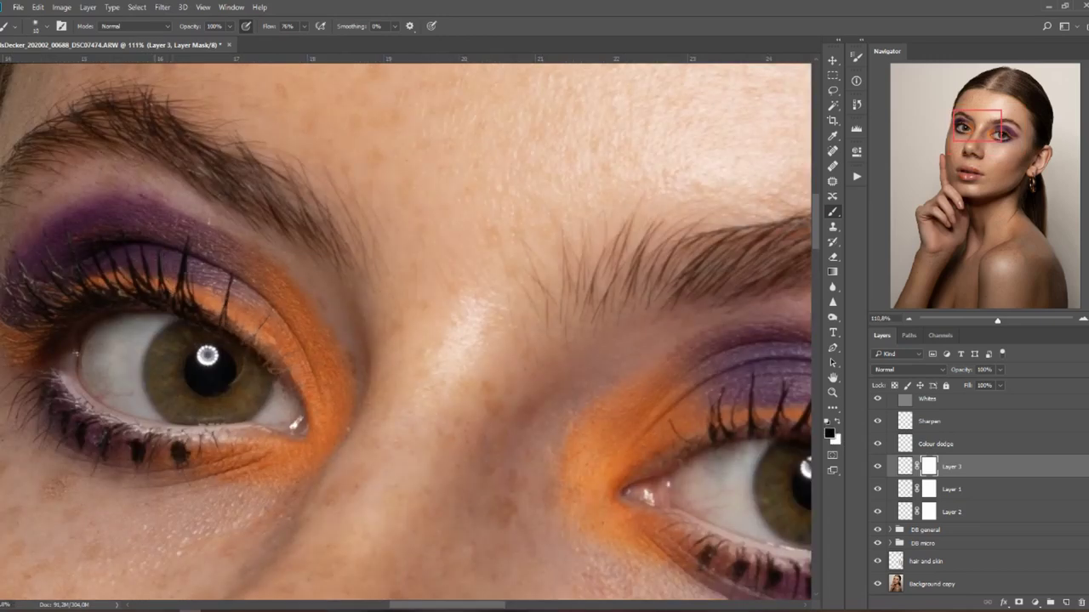
# Create a new layer above the lash patches and select the Spot Healing Brush for cleaning up around the eye.
pyautogui.scroll(1, 162, 255)
pyautogui.hotkey('ctrl', 'shift', 'alt', 'n')
pyautogui.press('j')
pyautogui.scroll(-3, 188, 206)
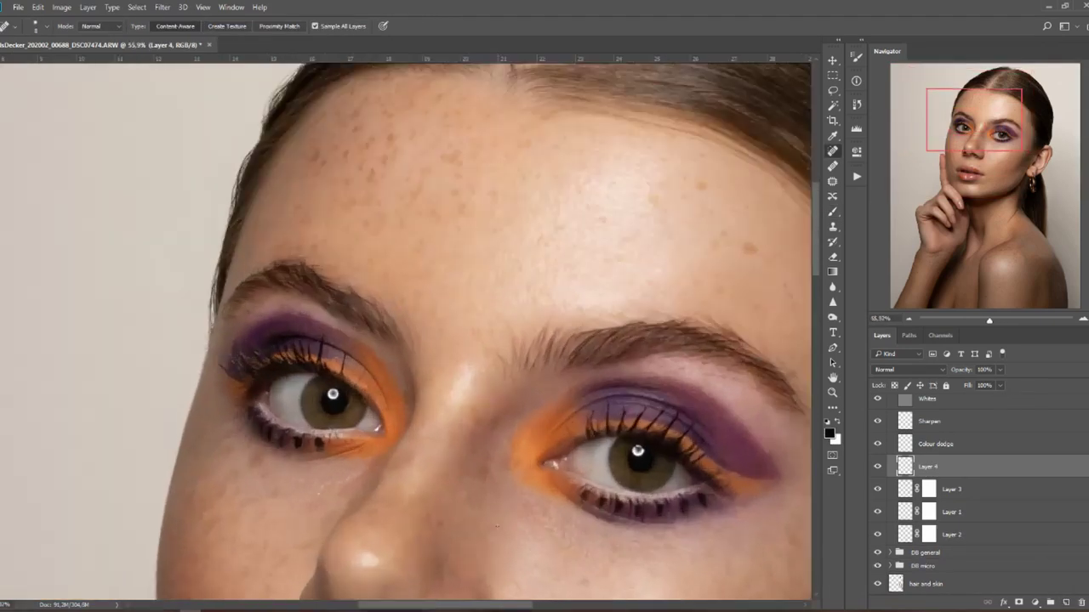
# Copy another lash patch of the model's right eye from Background copy to a new layer and move it just below Colour dodge.
pyautogui.scroll(-2, 988, 556)
pyautogui.click(988, 558)
pyautogui.press('l')
pyautogui.moveTo(289, 308)
pyautogui.mouseDown()
pyautogui.moveTo(272, 267)
pyautogui.moveTo(286, 316)
pyautogui.mouseUp()
pyautogui.hotkey('ctrl', 'j')
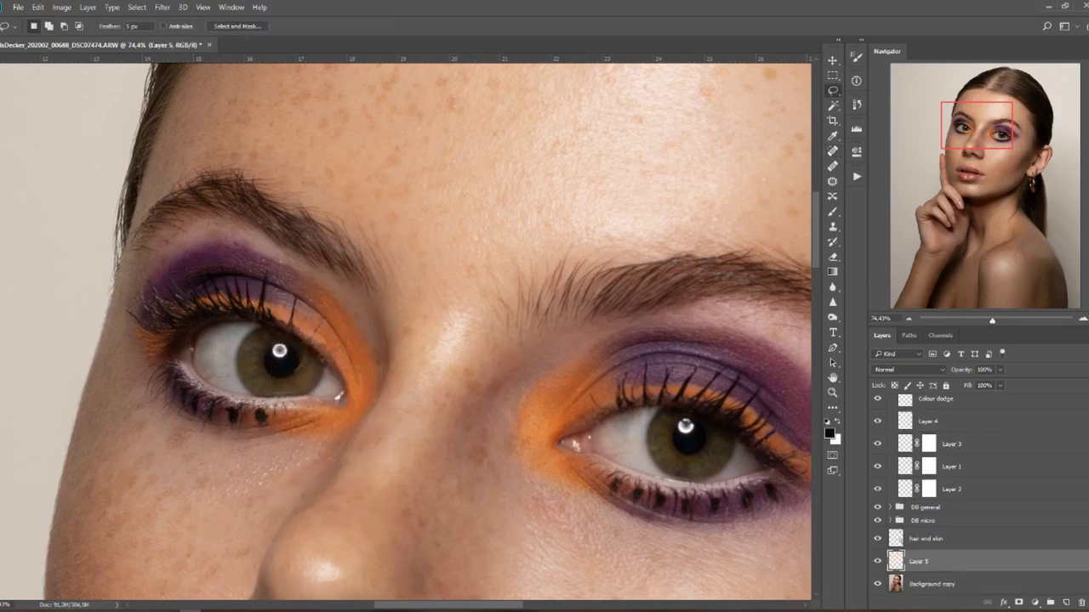
pyautogui.moveTo(978, 561); pyautogui.dragTo(978, 412)
# Transform the new lash patch to fit the upper lash line of the right eye and add a layer mask.
pyautogui.hotkey('ctrl', 't')
pyautogui.moveTo(284, 298)
pyautogui.mouseDown()
pyautogui.moveTo(297, 280)
pyautogui.moveTo(287, 318)
pyautogui.moveTo(269, 279)
pyautogui.mouseUp()
pyautogui.press('Return')
pyautogui.hotkey('ctrl', 'shift', 'm')
pyautogui.press('b')
# Duplicate the masked lash patch twice and transform each copy to fill the remaining gaps in the right eye's upper lashes.
pyautogui.hotkey('ctrl', 'j')
pyautogui.hotkey('ctrl', 't')
pyautogui.moveTo(302, 262); pyautogui.dragTo(296, 251)
pyautogui.moveTo(280, 291)
pyautogui.mouseDown()
pyautogui.moveTo(296, 266)
pyautogui.moveTo(266, 269)
pyautogui.mouseUp()
pyautogui.press('Return')
pyautogui.hotkey('ctrl', 'j')
pyautogui.hotkey('ctrl', 't')
pyautogui.press('Return')
pyautogui.press('b')
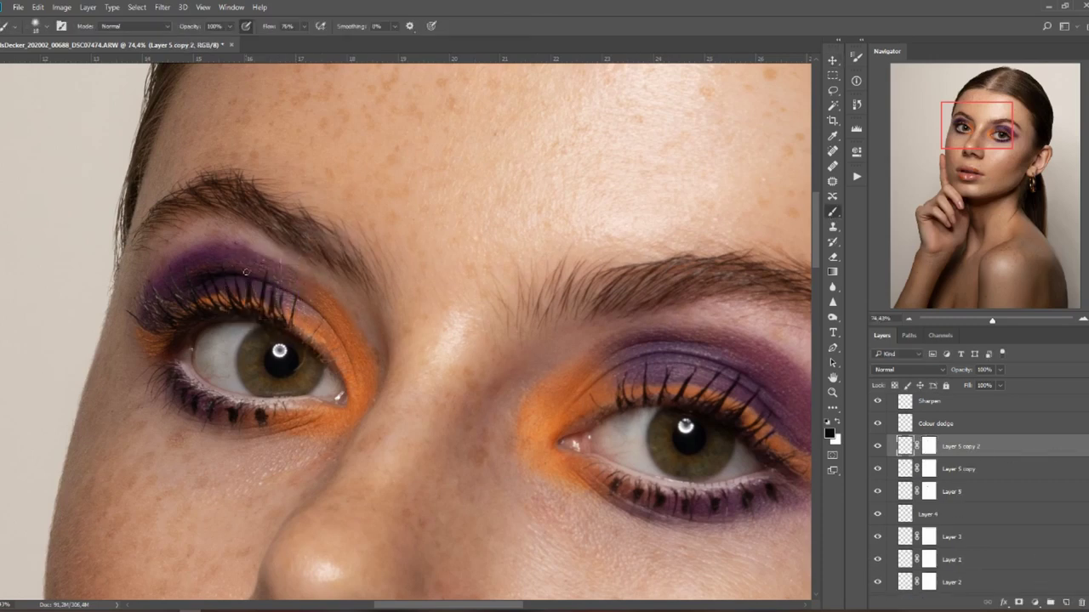
# Group all the lash patch layers together inside the eyes group, below Colour dodge.
pyautogui.hotkey('ctrl', '\\')
pyautogui.scroll(-5, 287, 410)
pyautogui.keyDown('shift'); pyautogui.click(989, 498); pyautogui.keyUp('shift')
pyautogui.keyDown('shift'); pyautogui.click(978, 582); pyautogui.keyUp('shift')
pyautogui.hotkey('ctrl', 'g')
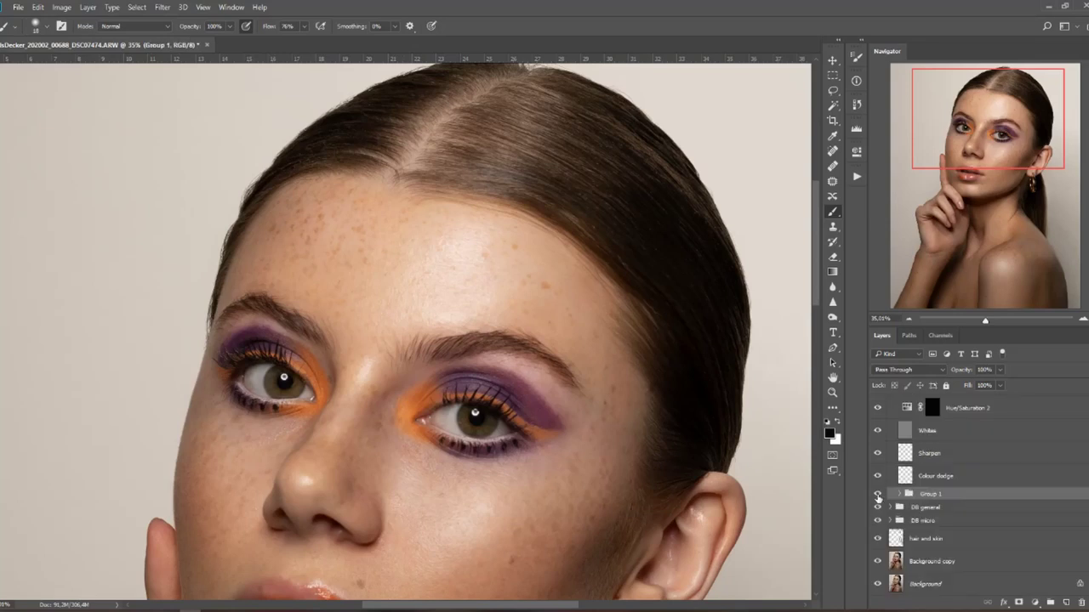
# Copy a patch of the right eye's upper lashes from Background copy to a new layer and place it above Layer 3 in Group 1.
pyautogui.scroll(5, 471, 448)
pyautogui.click(899, 495)
pyautogui.scroll(-2, 899, 519)
pyautogui.click(878, 575)
pyautogui.scroll(-1, 880, 579)
pyautogui.click(937, 569)
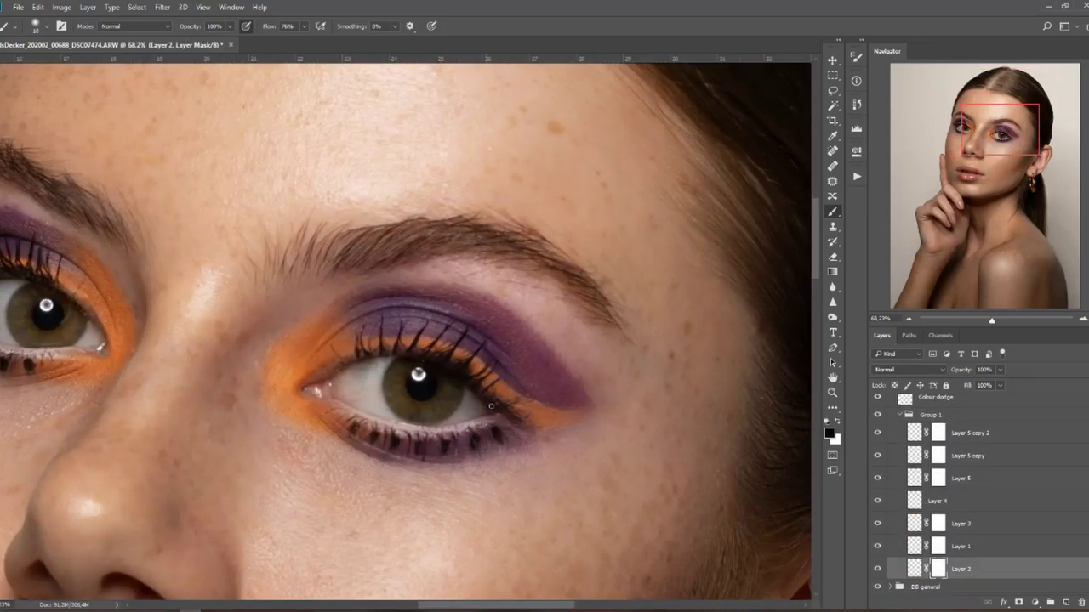
pyautogui.scroll(-3, 936, 544)
pyautogui.click(935, 561)
pyautogui.press('l')
pyautogui.moveTo(437, 357); pyautogui.dragTo(466, 340)
pyautogui.rightClick(466, 340)
pyautogui.click(505, 432)
pyautogui.moveTo(936, 561); pyautogui.dragTo(936, 434)
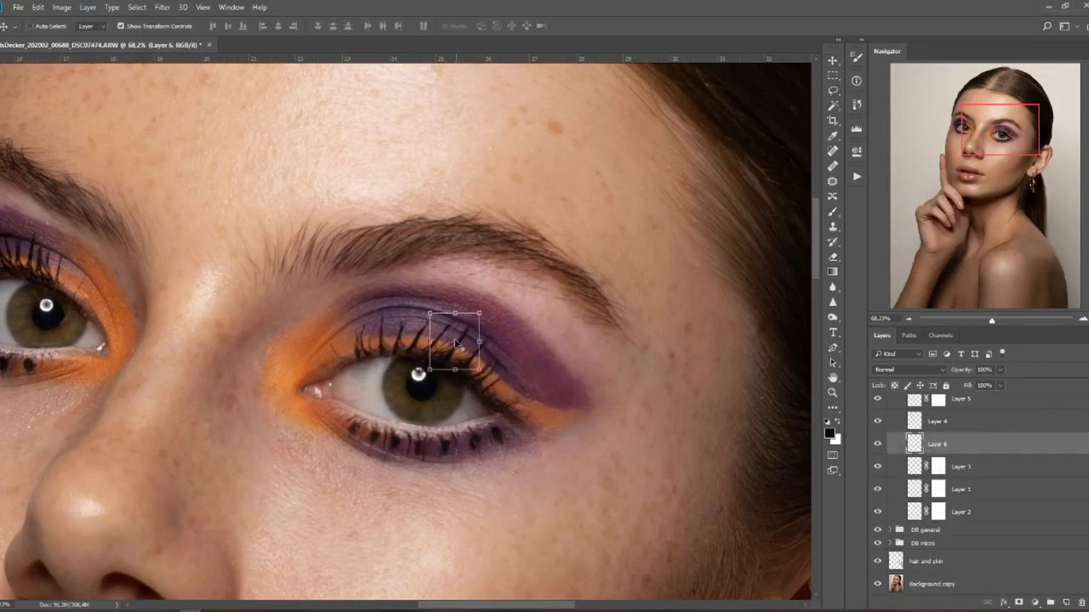
# Move the new lash patch to the outer end of the right eye's upper lash line and add a layer mask.
pyautogui.moveTo(457, 344)
pyautogui.mouseDown()
pyautogui.moveTo(512, 384)
pyautogui.moveTo(538, 367)
pyautogui.moveTo(534, 385)
pyautogui.mouseUp()
pyautogui.press('Return')
pyautogui.click(1018, 603)
pyautogui.press('b')
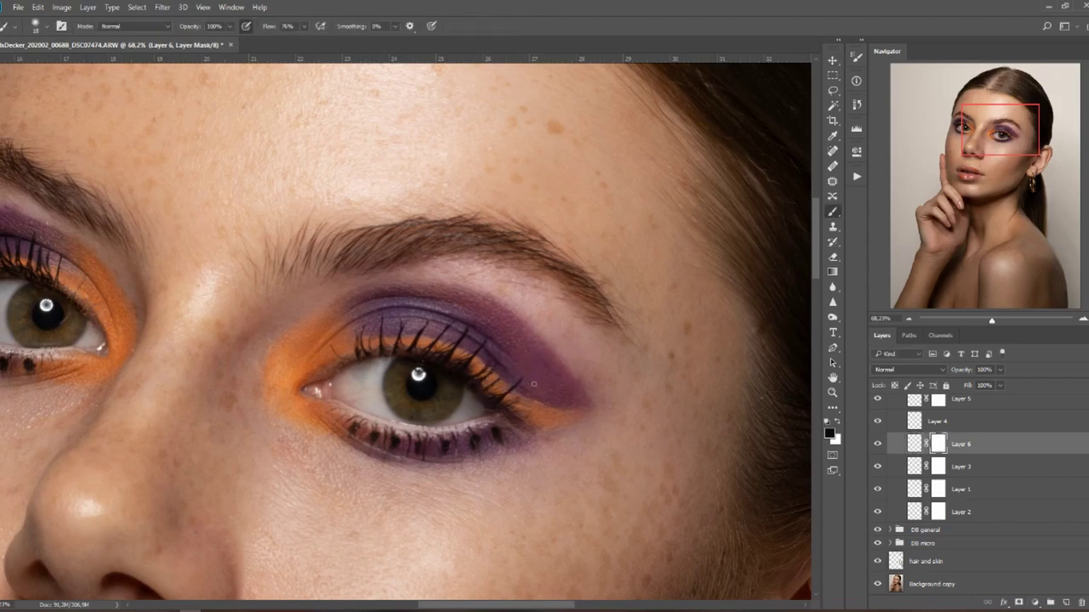
# Activate Layer 1's mask and examine the filled lashes in the whole portrait and closer on the face.
pyautogui.click(968, 489)
pyautogui.click(937, 489)
pyautogui.moveTo(398, 410); pyautogui.dragTo(343, 430)
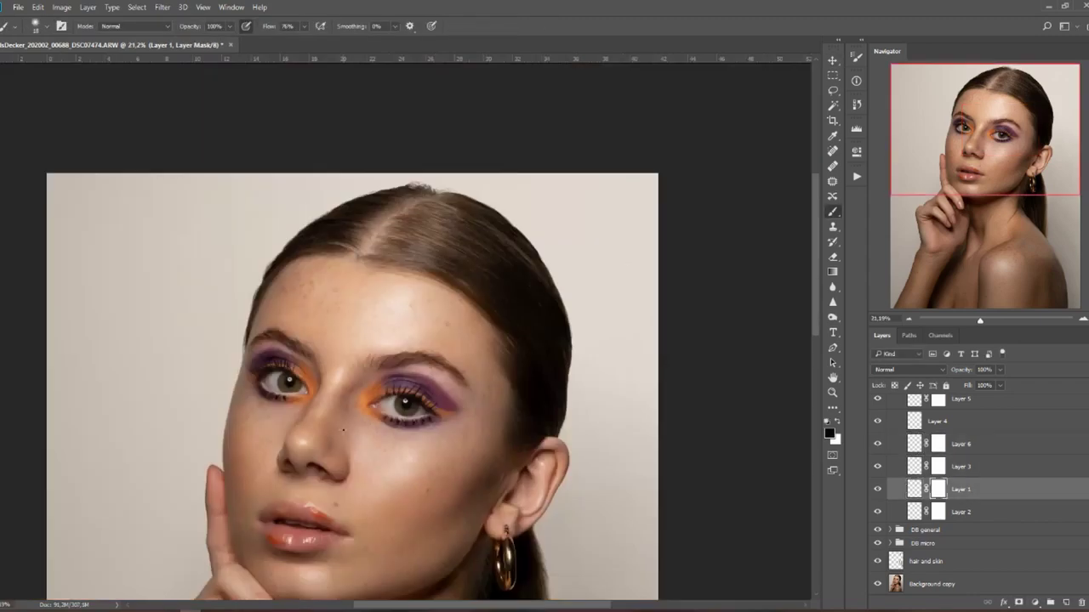
pyautogui.scroll(-6, 344, 429)
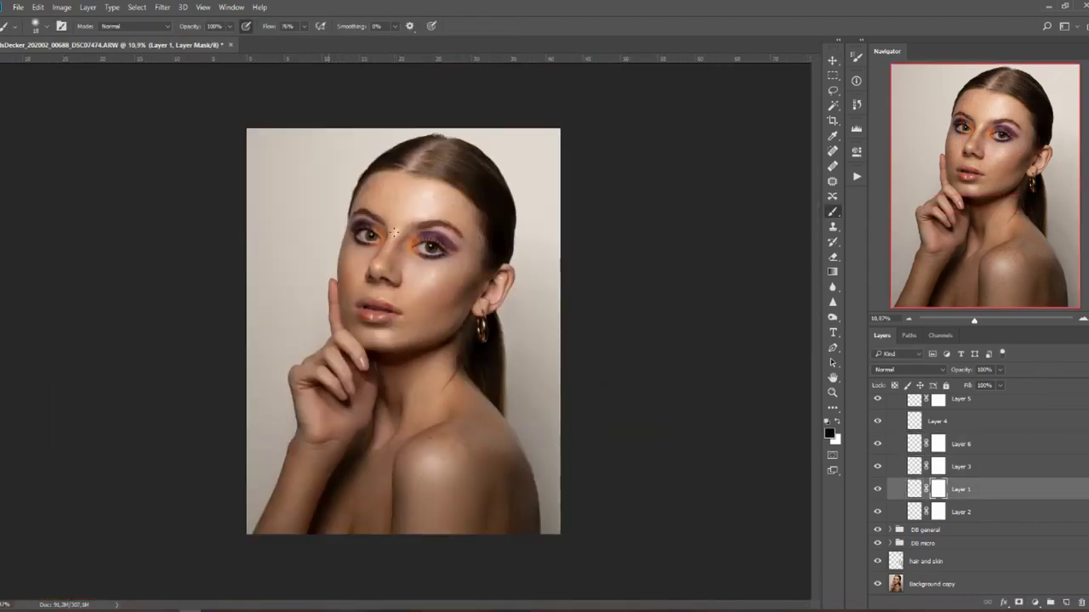
pyautogui.scroll(5, 375, 281)
pyautogui.scroll(2, 378, 259)
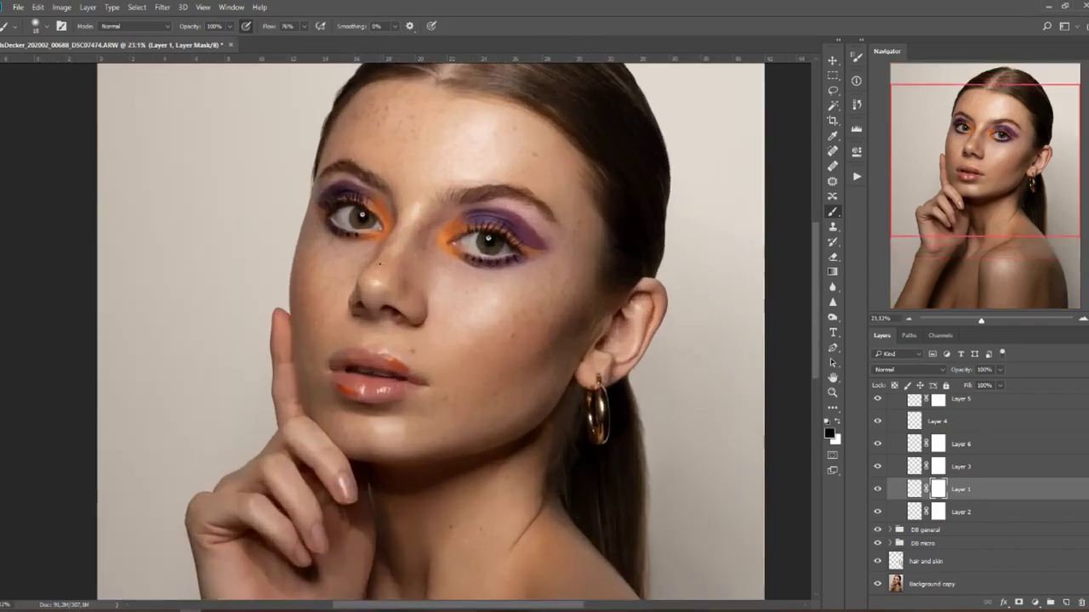
pyautogui.scroll(4, 936, 459)
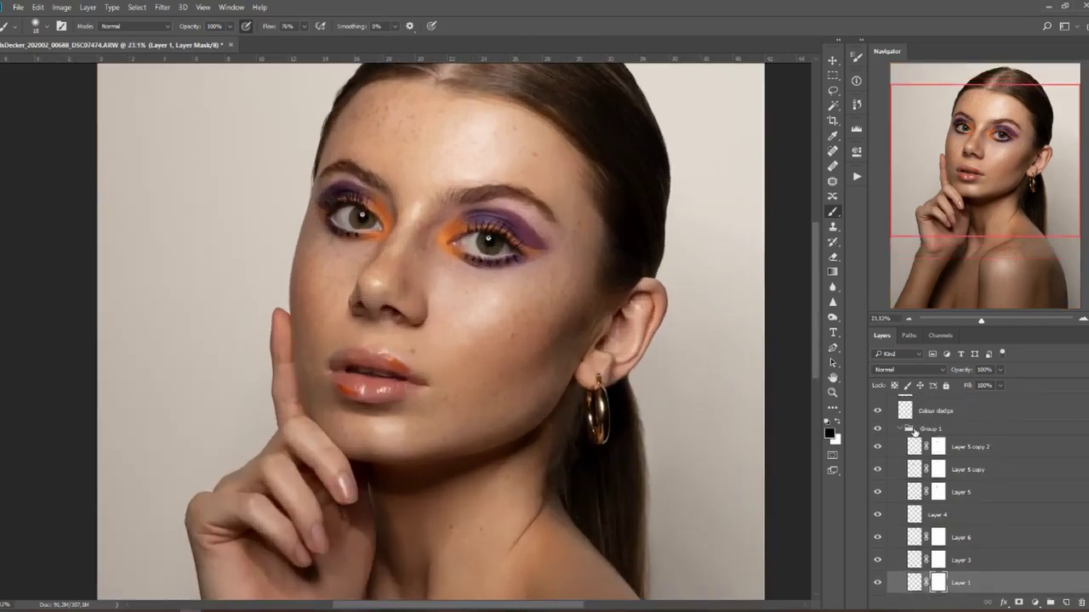
# Collapse Group 1 and toggle its visibility repeatedly to compare the lashes with and without the added patches.
pyautogui.click(899, 429)
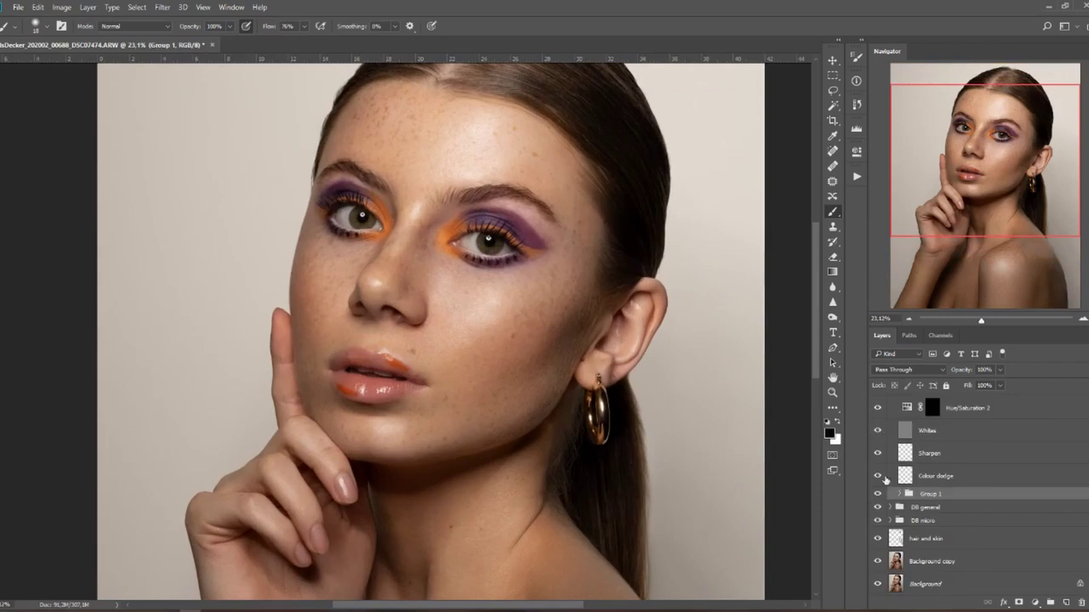
pyautogui.click(877, 494)
pyautogui.click(878, 494)
pyautogui.click(878, 494)
pyautogui.click(877, 494)
pyautogui.click(878, 494)
pyautogui.click(878, 494)
pyautogui.scroll(5, 480, 240)
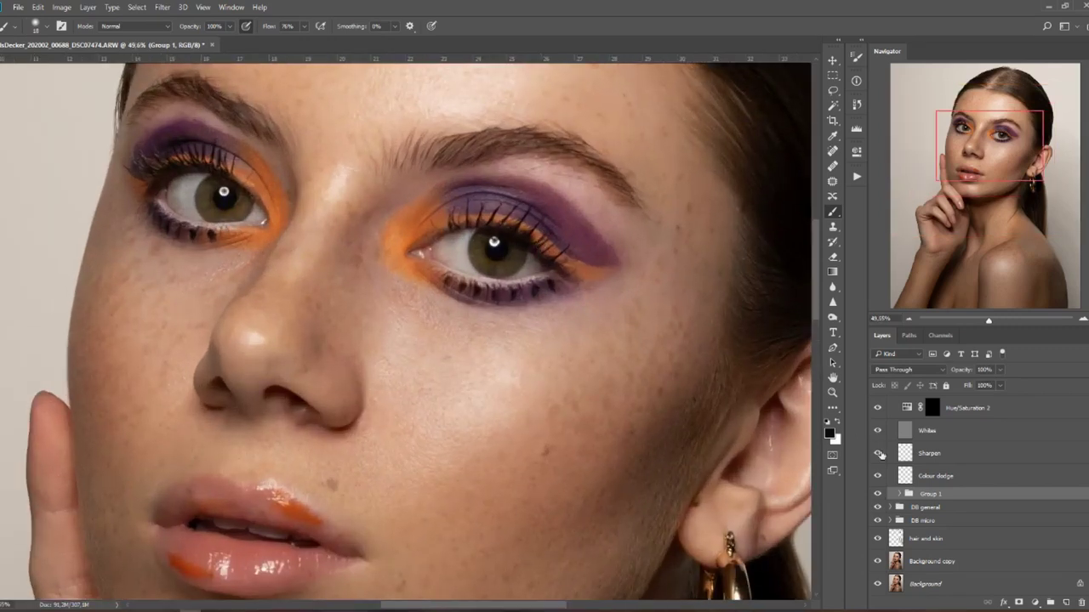
# Rename Group 1 as lashes.
pyautogui.doubleClick(940, 495)
pyautogui.press('BackSpace')
pyautogui.press('Return')
# Expand the lashes group to review its patch layers and Layer 1's mask, and collapse the group again.
pyautogui.click(901, 494)
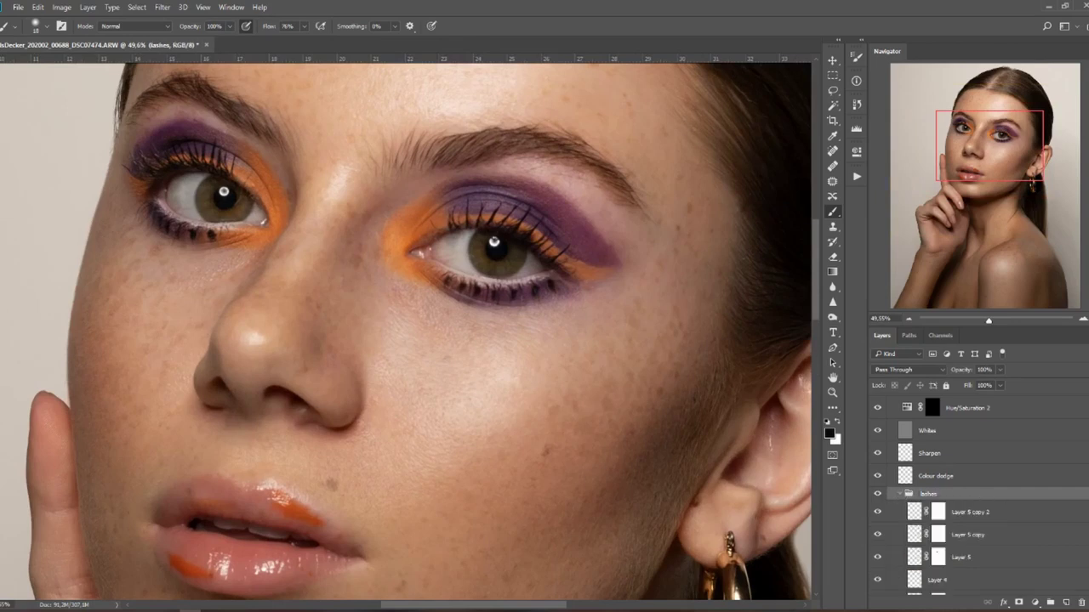
pyautogui.scroll(-3, 881, 504)
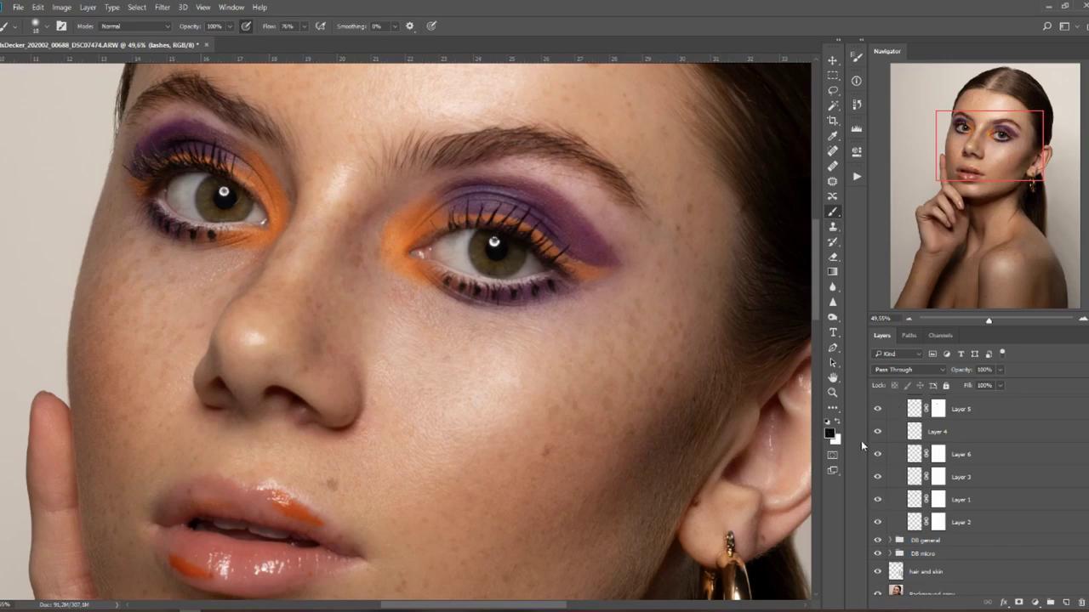
pyautogui.click(938, 500)
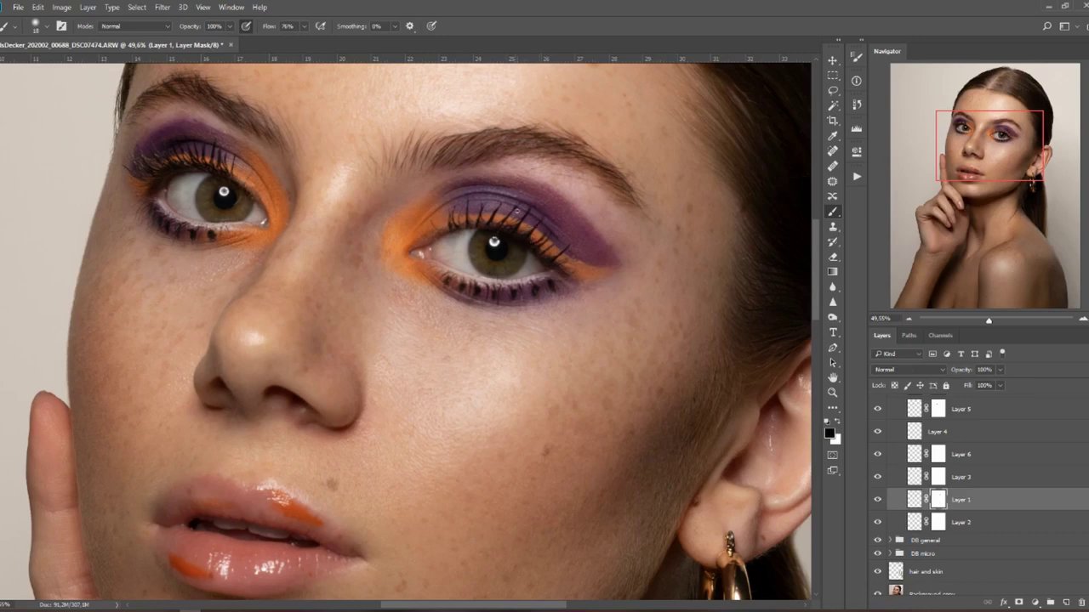
pyautogui.scroll(-2, 501, 374)
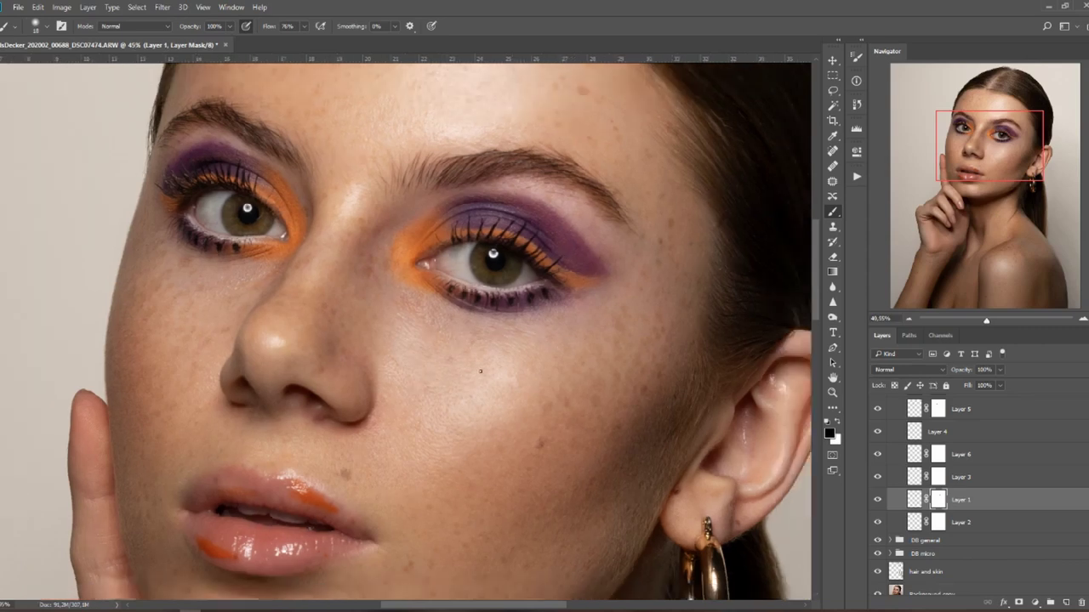
pyautogui.scroll(3, 1005, 470)
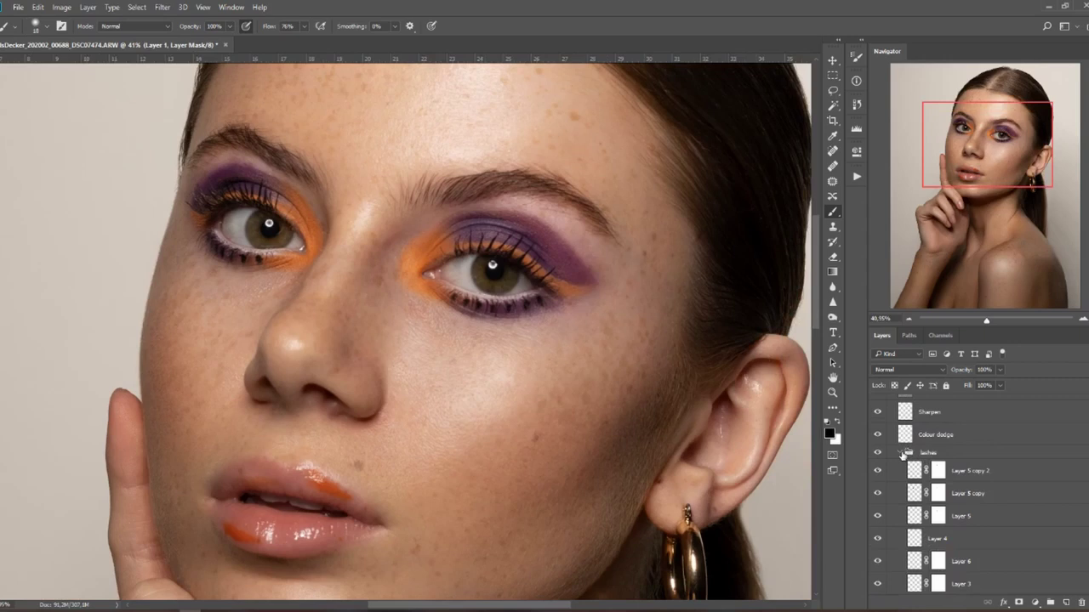
pyautogui.click(903, 454)
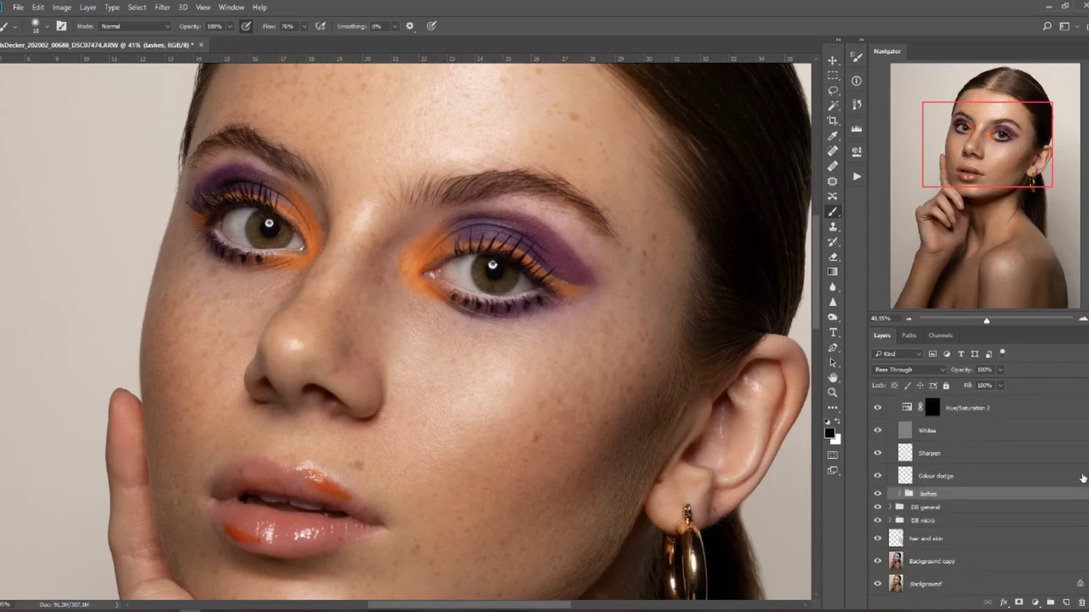
# Review the Colour dodge, Sharpen, Whites and Hue/Saturation 2 layers of the eyes group one by one.
pyautogui.click(944, 477)
pyautogui.click(949, 455)
pyautogui.click(953, 432)
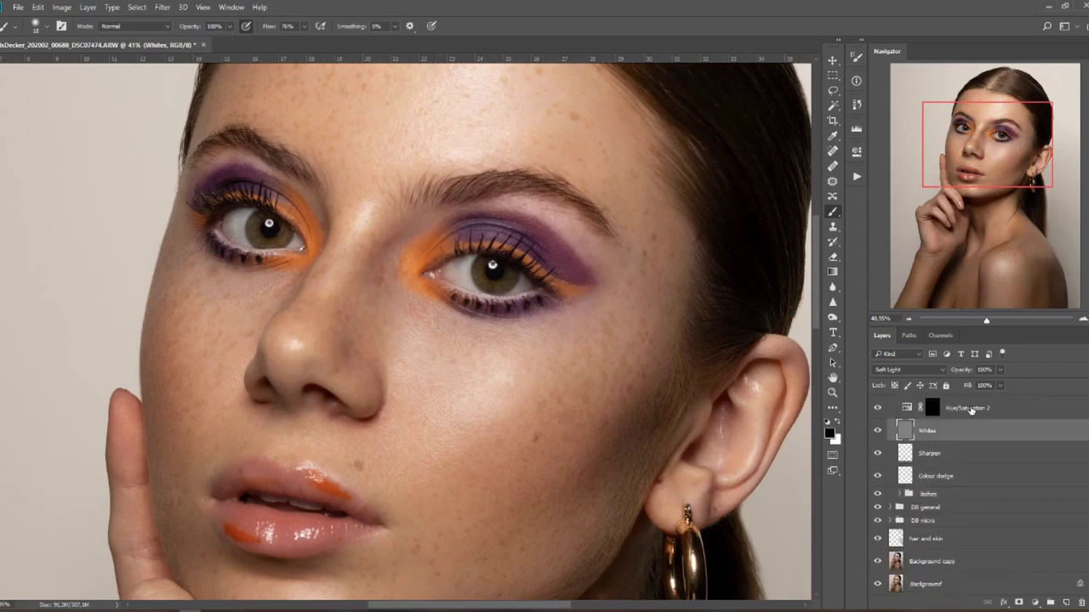
pyautogui.click(971, 410)
# On the Colour dodge layer, brush colour sampled from the iris over both irises at 13% flow.
pyautogui.click(950, 476)
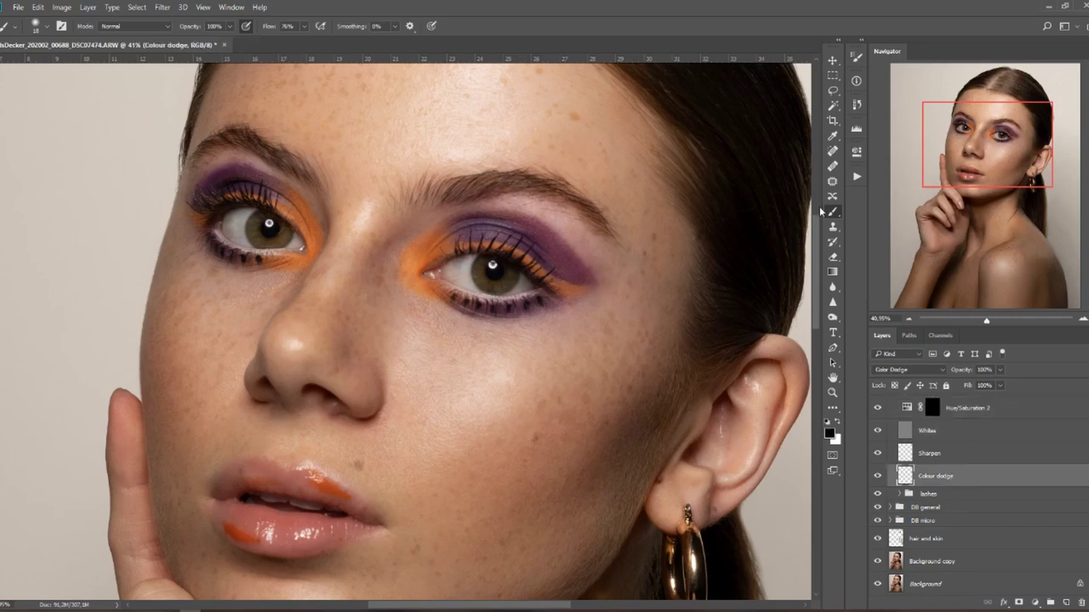
pyautogui.scroll(1, 328, 267)
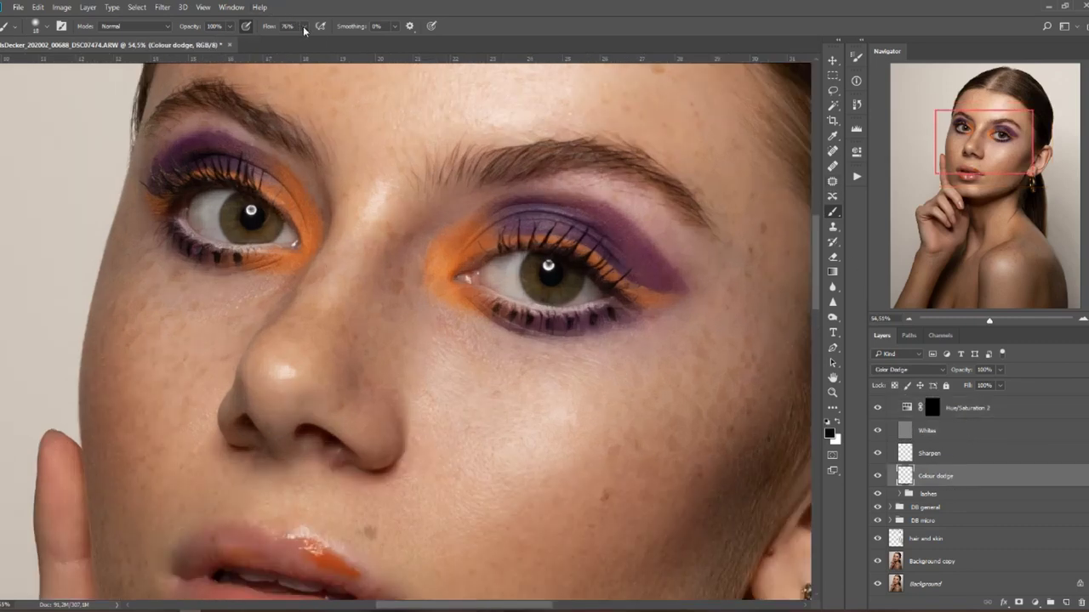
pyautogui.moveTo(303, 26); pyautogui.dragTo(271, 40)
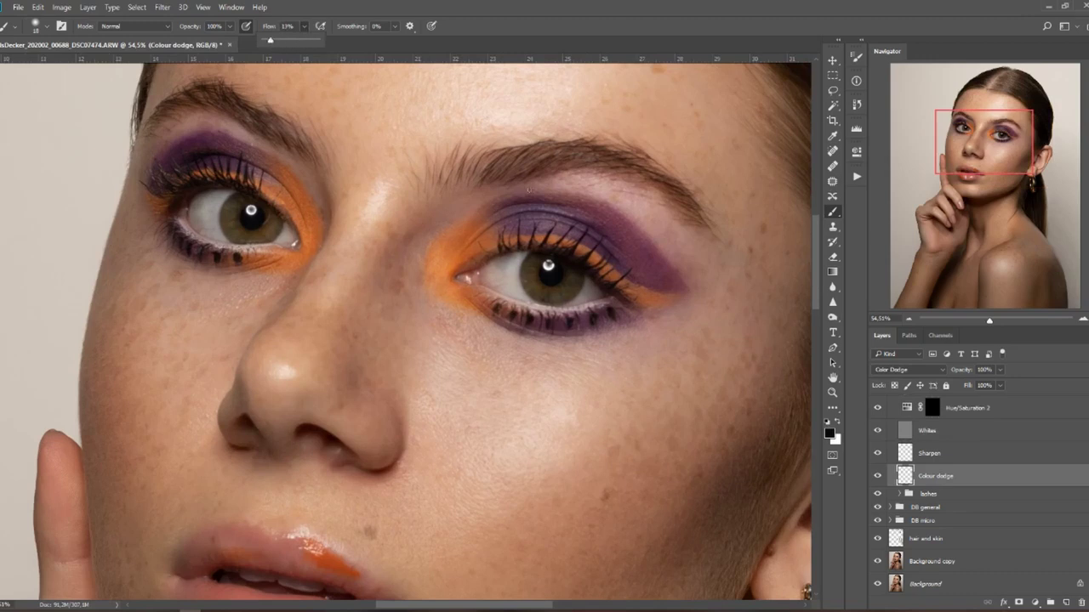
pyautogui.keyDown('alt'); pyautogui.rightClick(554, 276); pyautogui.keyUp('alt')
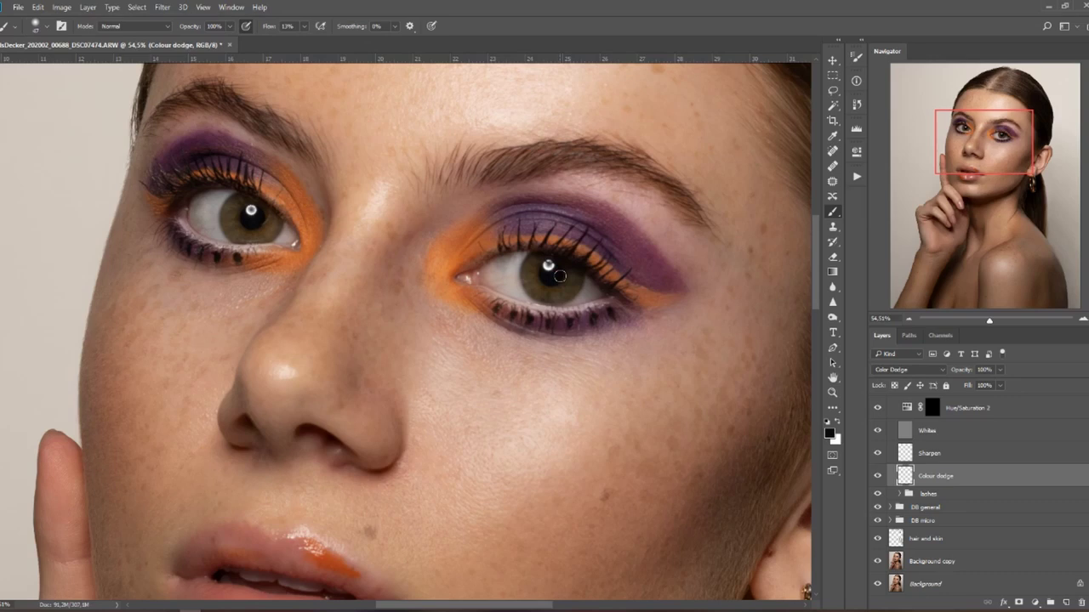
pyautogui.keyDown('alt'); pyautogui.click(532, 281); pyautogui.keyUp('alt')
pyautogui.moveTo(229, 204)
pyautogui.mouseDown()
pyautogui.moveTo(235, 224)
pyautogui.moveTo(265, 231)
pyautogui.mouseUp()
# Sharpen the eyes on the Sharpen layer with the Sharpen tool at 40% strength.
pyautogui.click(932, 455)
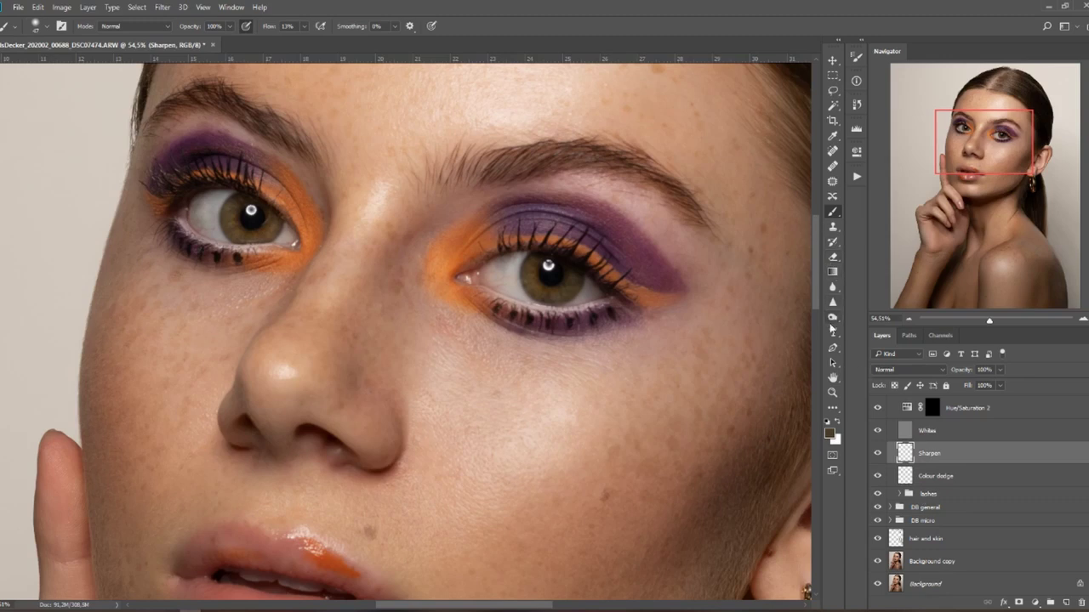
pyautogui.click(834, 304)
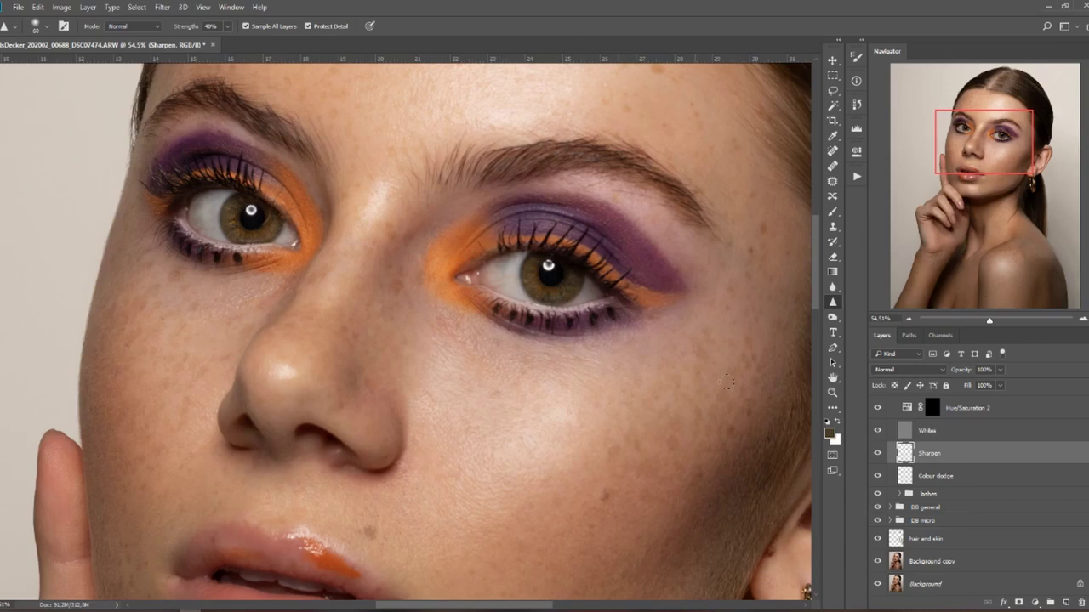
# Lighten the whites of both eyes on the Whites layer with a white brush at 4% flow.
pyautogui.click(907, 434)
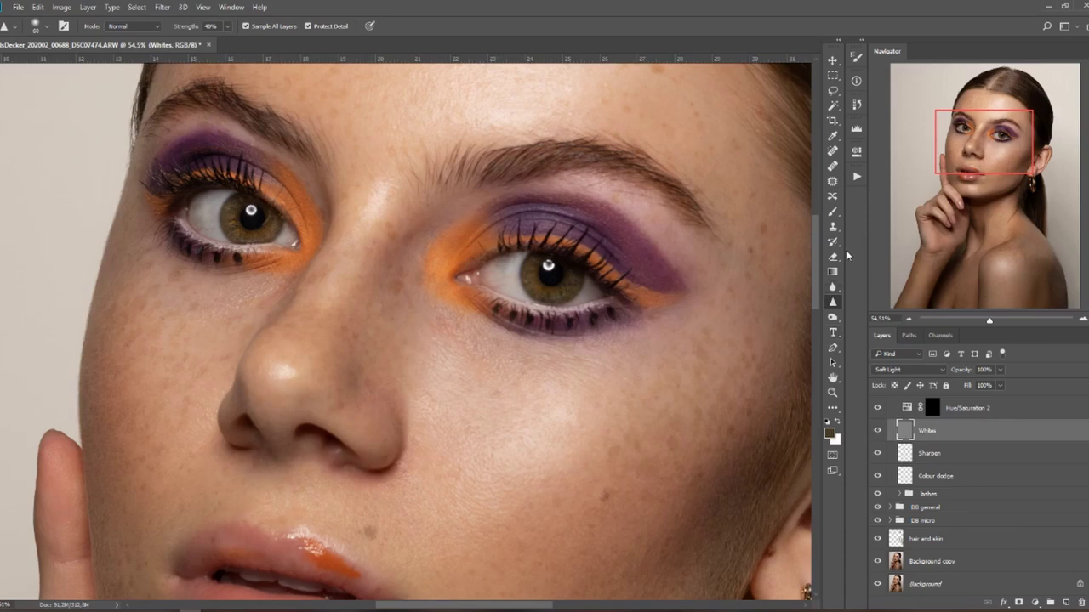
pyautogui.click(833, 212)
pyautogui.click(304, 26)
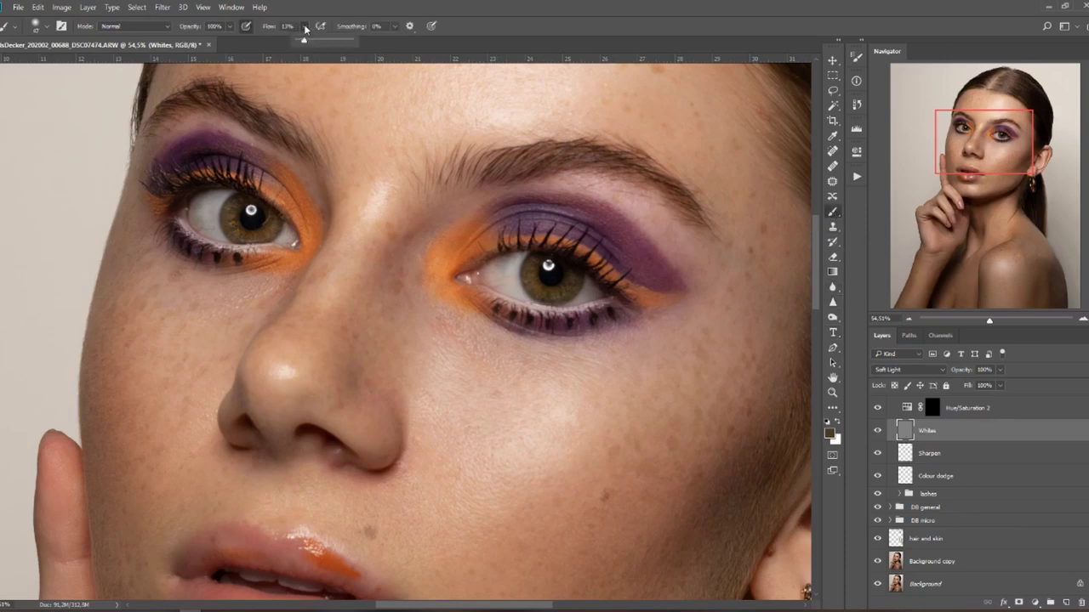
pyautogui.moveTo(307, 40); pyautogui.dragTo(300, 43)
pyautogui.click(491, 273)
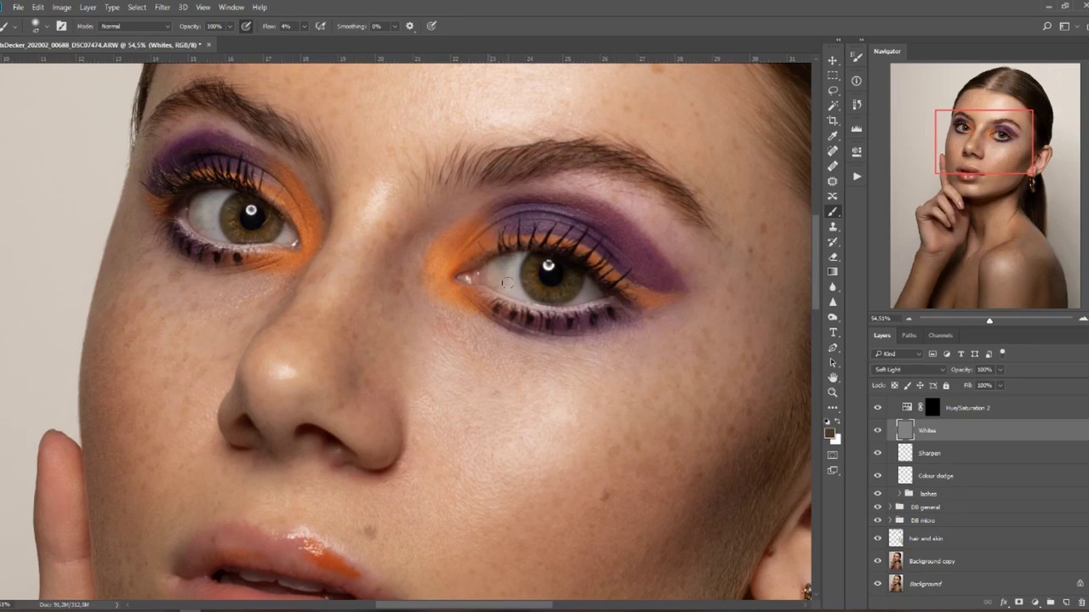
pyautogui.press('d')
pyautogui.press('x')
pyautogui.moveTo(497, 271)
pyautogui.mouseDown()
pyautogui.moveTo(486, 272)
pyautogui.moveTo(498, 277)
pyautogui.moveTo(507, 259)
pyautogui.moveTo(512, 284)
pyautogui.moveTo(498, 279)
pyautogui.moveTo(524, 299)
pyautogui.moveTo(503, 271)
pyautogui.moveTo(540, 298)
pyautogui.moveTo(595, 295)
pyautogui.moveTo(575, 298)
pyautogui.mouseUp()
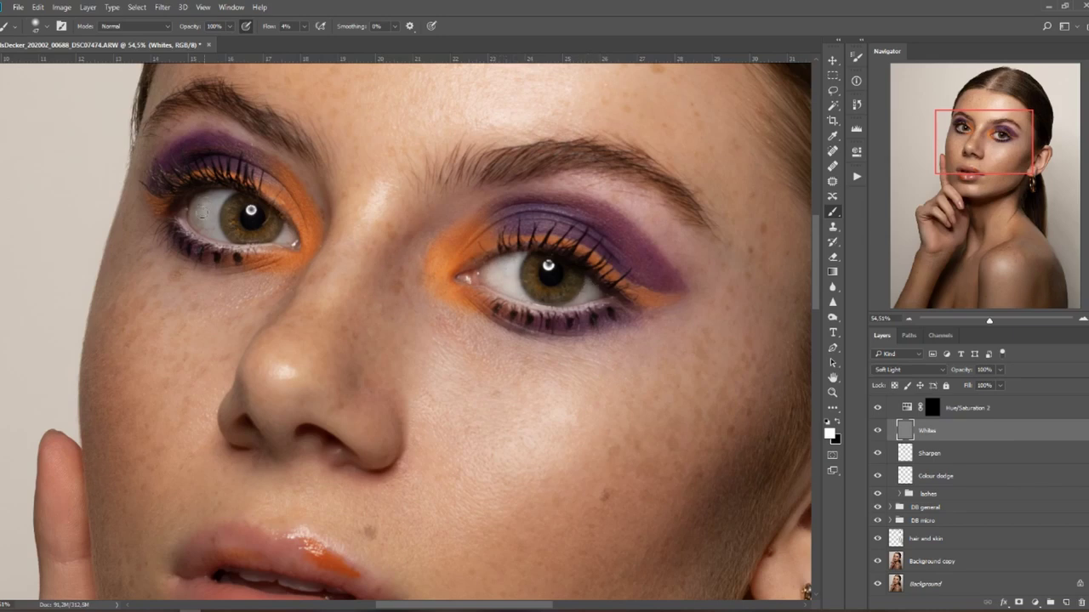
pyautogui.moveTo(202, 219); pyautogui.dragTo(205, 222)
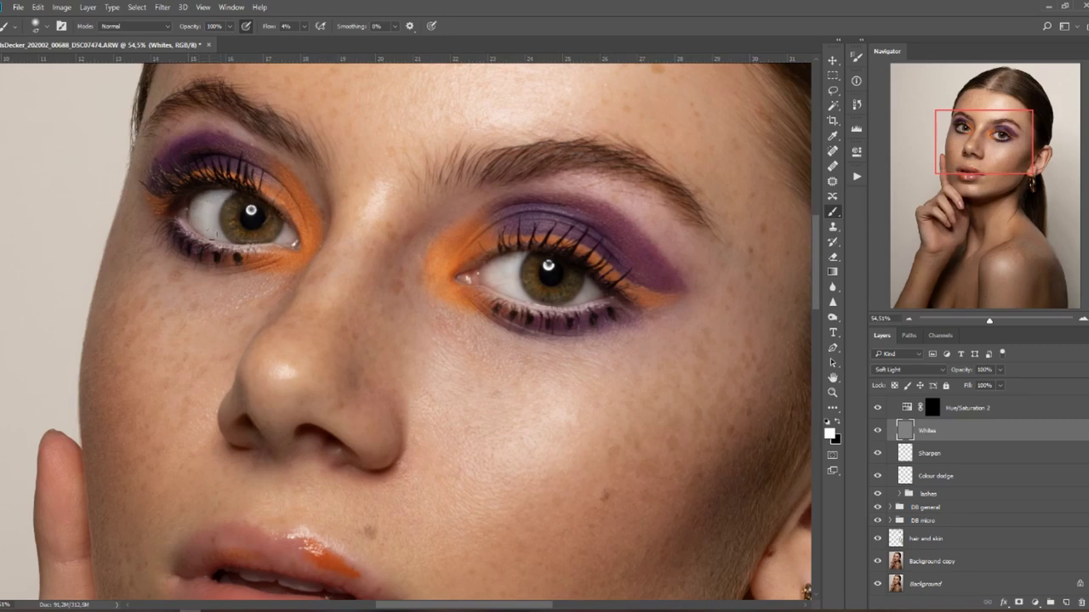
pyautogui.moveTo(279, 228); pyautogui.dragTo(282, 238)
# Set the brush flow to 50% and brighten the catchlights in the eyes on the Whites layer.
pyautogui.click(304, 26)
pyautogui.moveTo(301, 41); pyautogui.dragTo(328, 41)
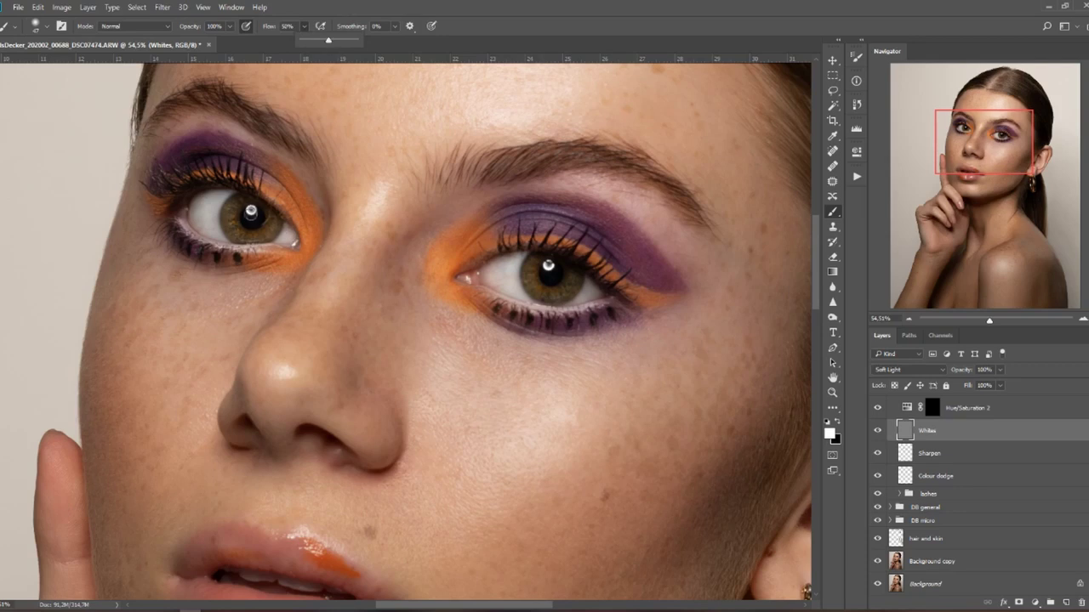
pyautogui.scroll(1, 251, 210)
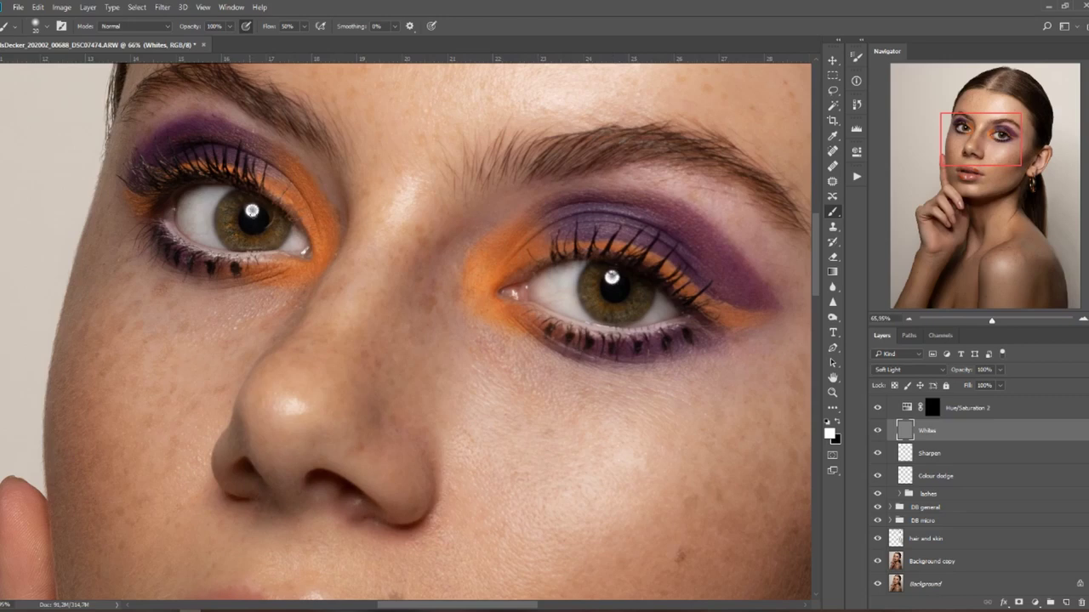
# Darken the shading in the eyes on the Whites layer with a black brush at 2% flow.
pyautogui.press('x')
pyautogui.moveTo(304, 26); pyautogui.dragTo(278, 40)
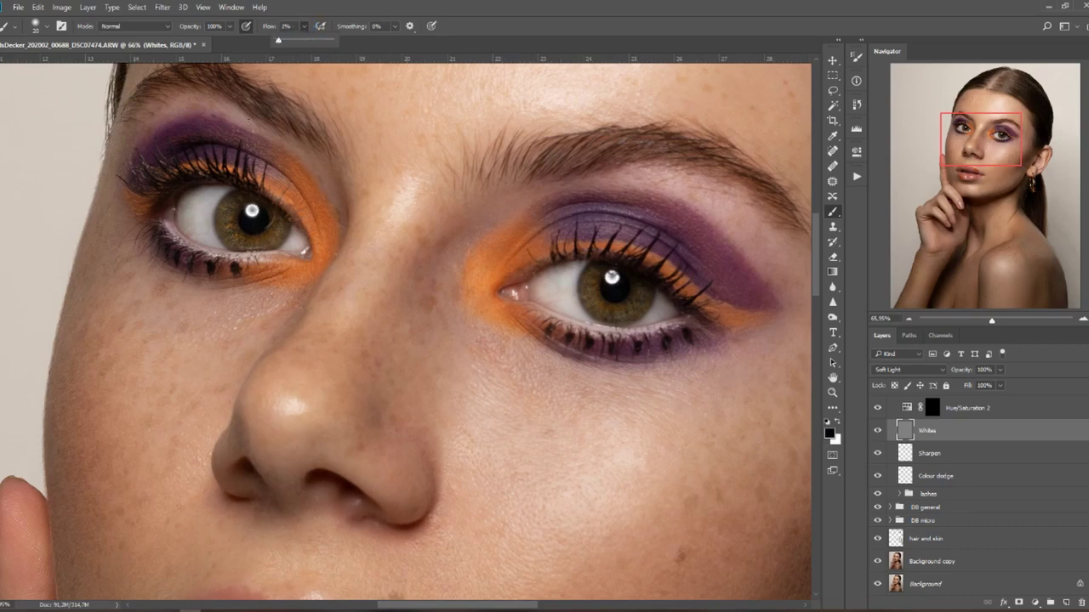
pyautogui.click(234, 193)
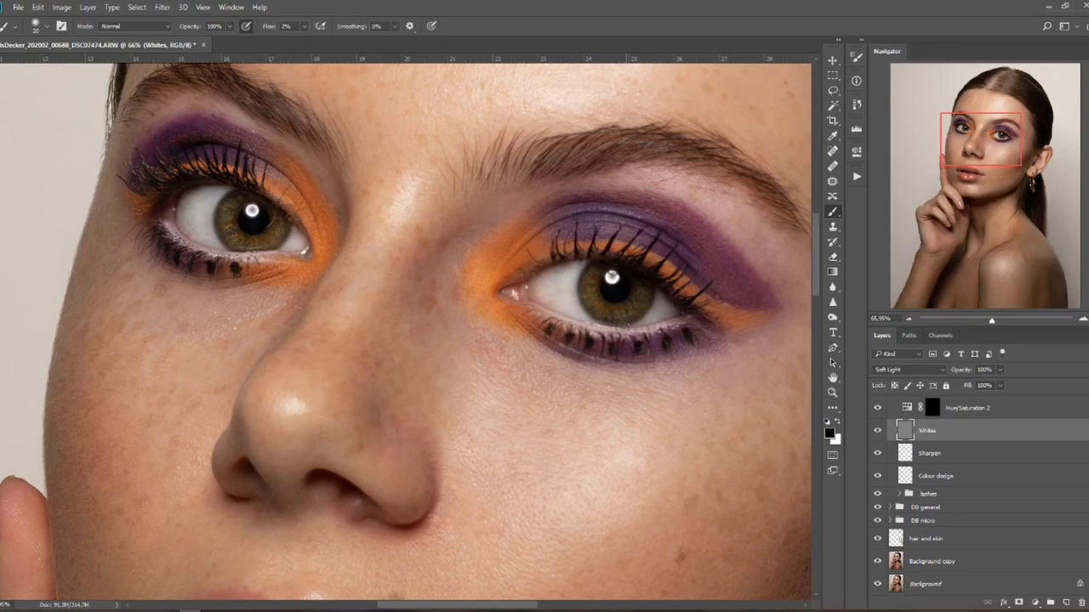
pyautogui.scroll(-3, 627, 330)
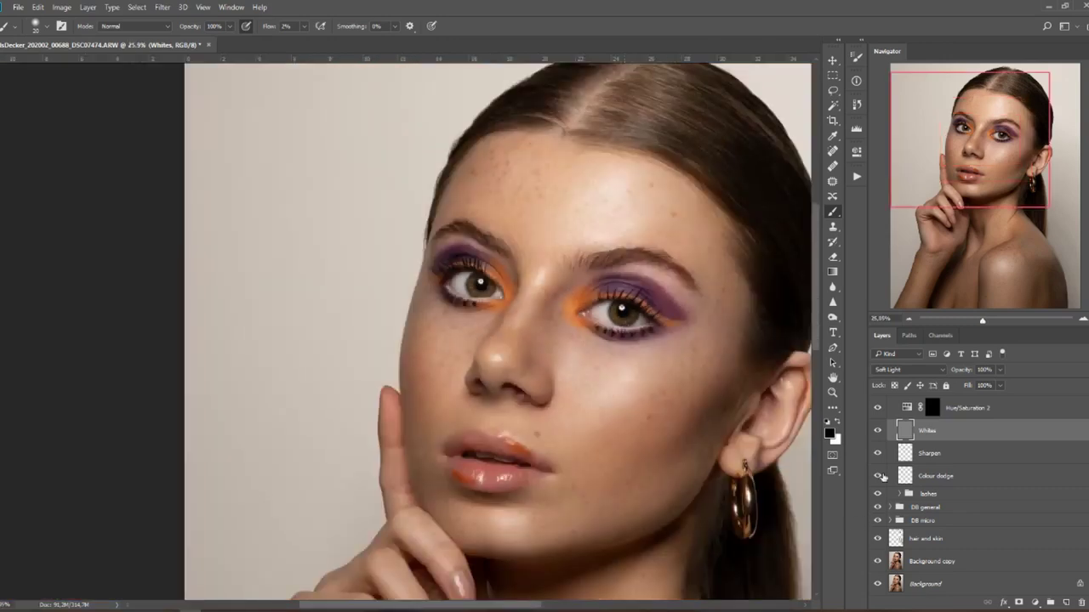
pyautogui.scroll(2, 639, 316)
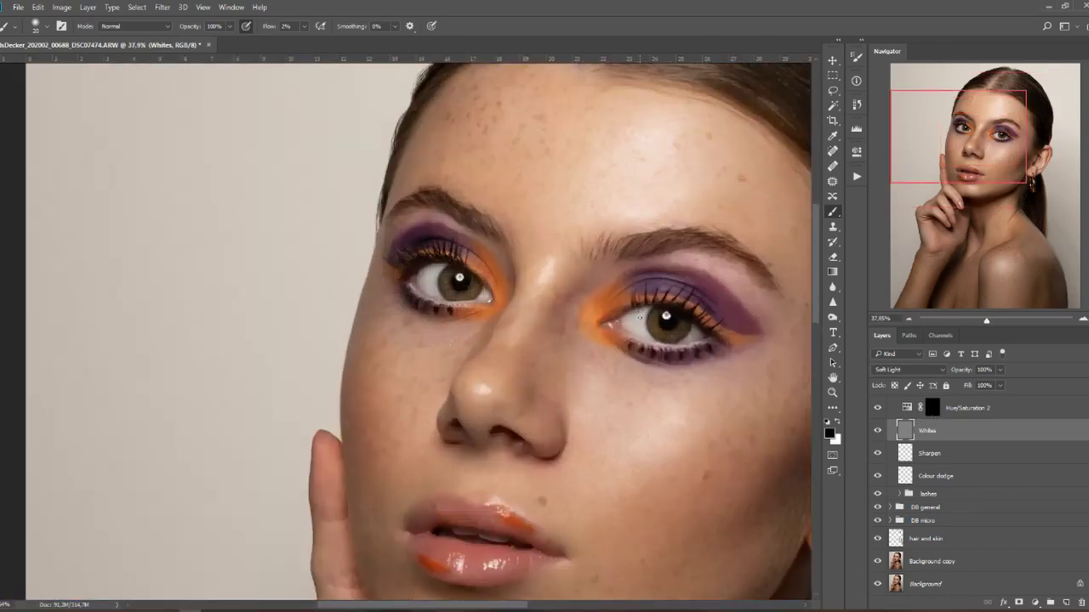
pyautogui.scroll(1, 640, 316)
# Paint over the eyes on the Hue/Saturation 2 layer mask with the black brush at 36% flow.
pyautogui.hotkey('alt', ']')
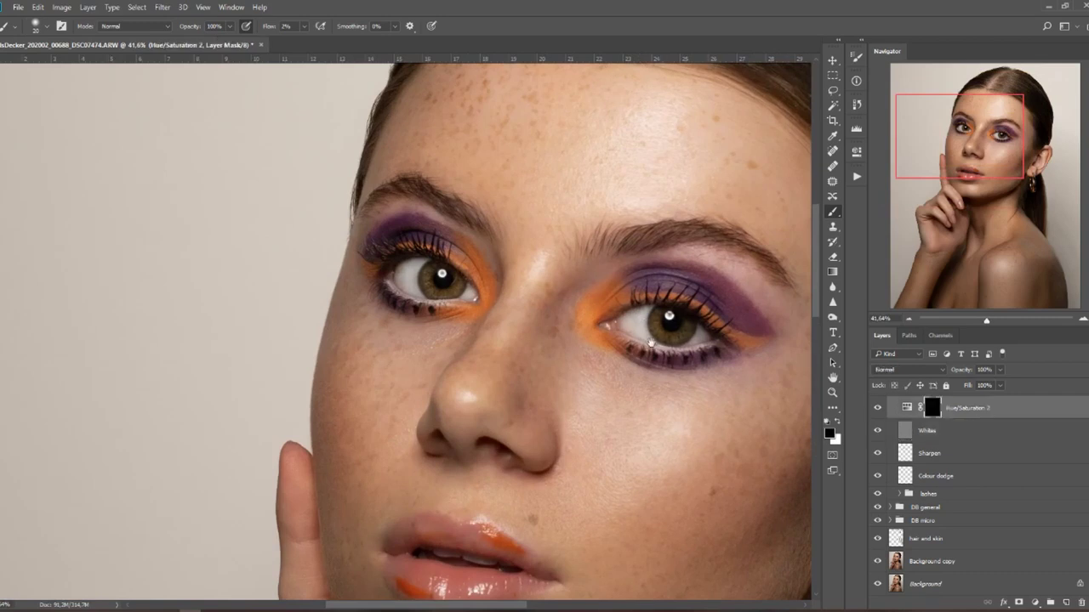
pyautogui.moveTo(651, 342); pyautogui.dragTo(537, 353)
pyautogui.click(305, 28)
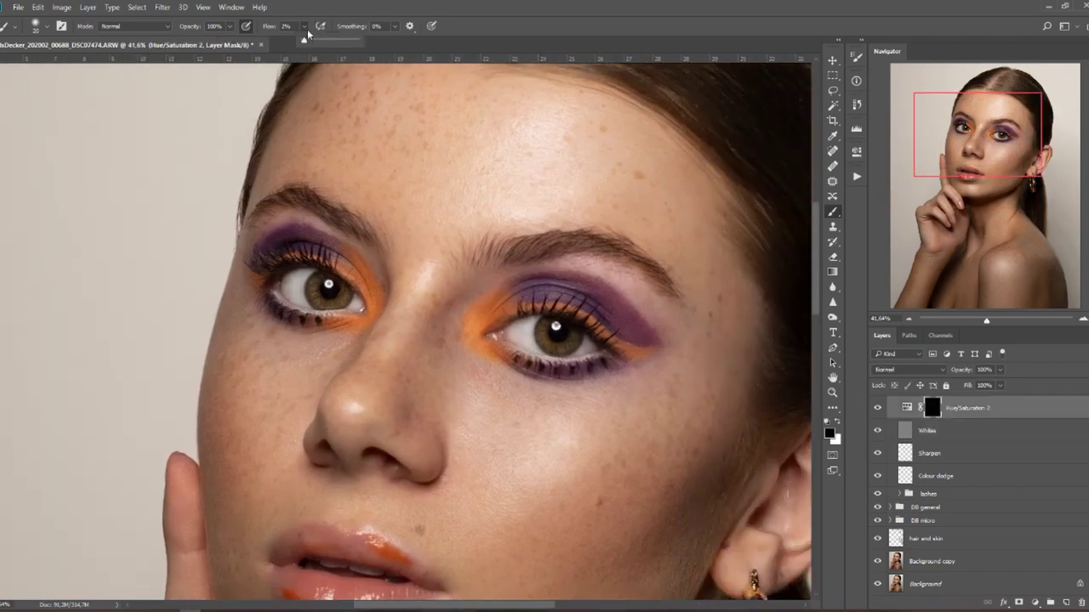
pyautogui.moveTo(303, 40); pyautogui.dragTo(325, 41)
pyautogui.click(325, 267)
pyautogui.moveTo(304, 285); pyautogui.dragTo(312, 291)
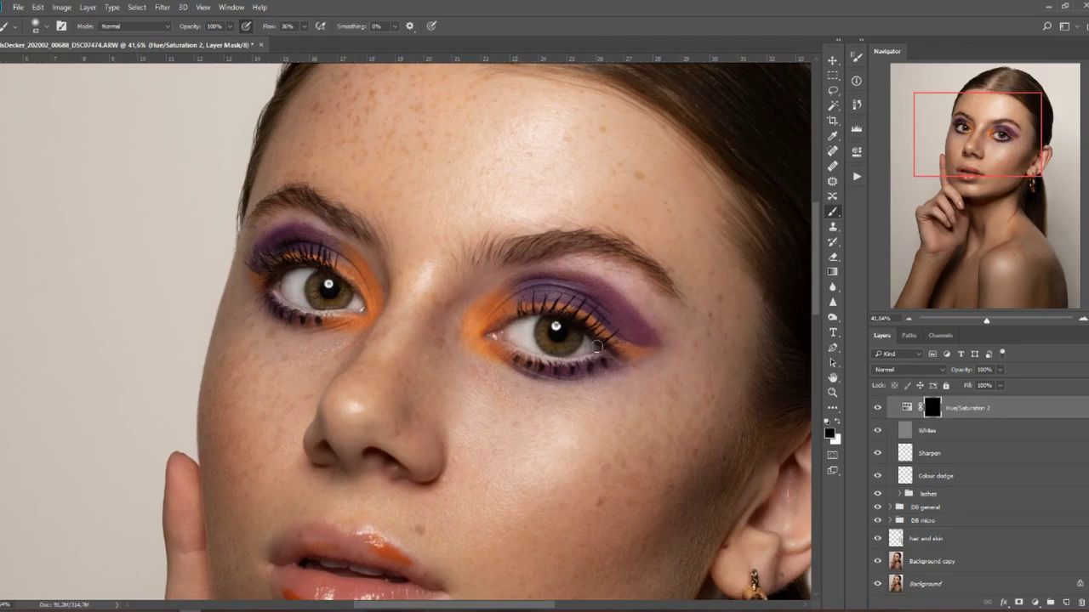
# Toggle the visibility of the eyes group repeatedly to compare the eyes before and after retouching.
pyautogui.scroll(1, 978, 493)
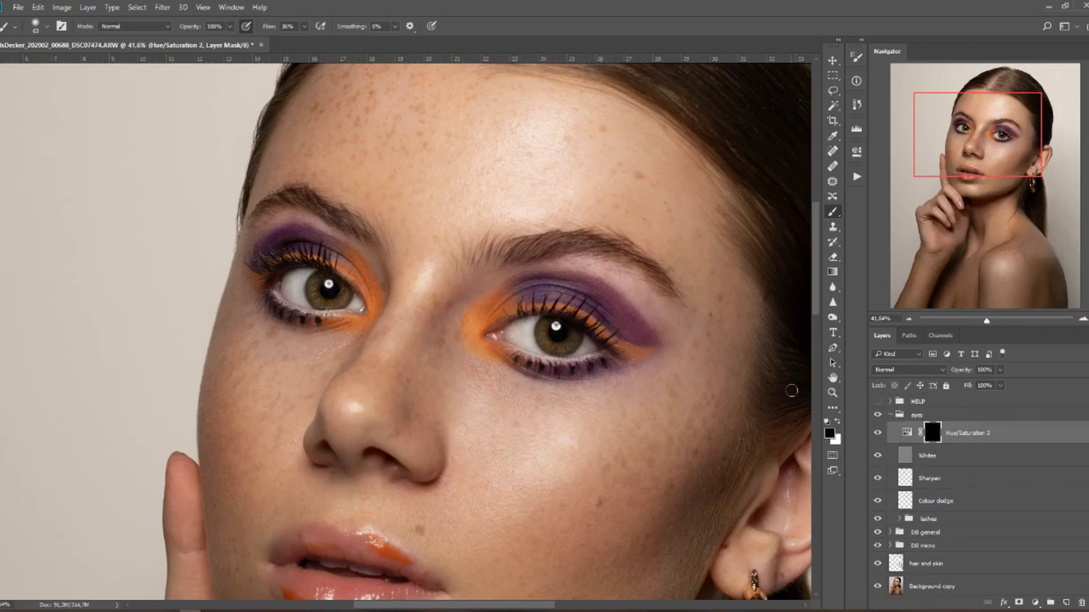
pyautogui.click(878, 414)
pyautogui.click(877, 414)
pyautogui.click(878, 414)
pyautogui.click(878, 414)
pyautogui.click(878, 414)
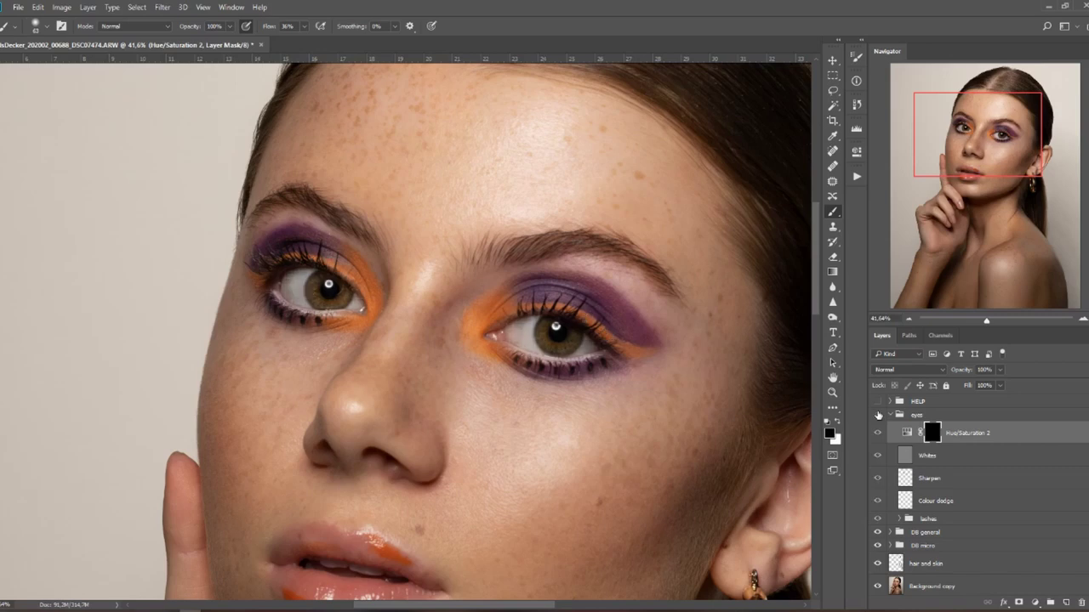
pyautogui.click(877, 414)
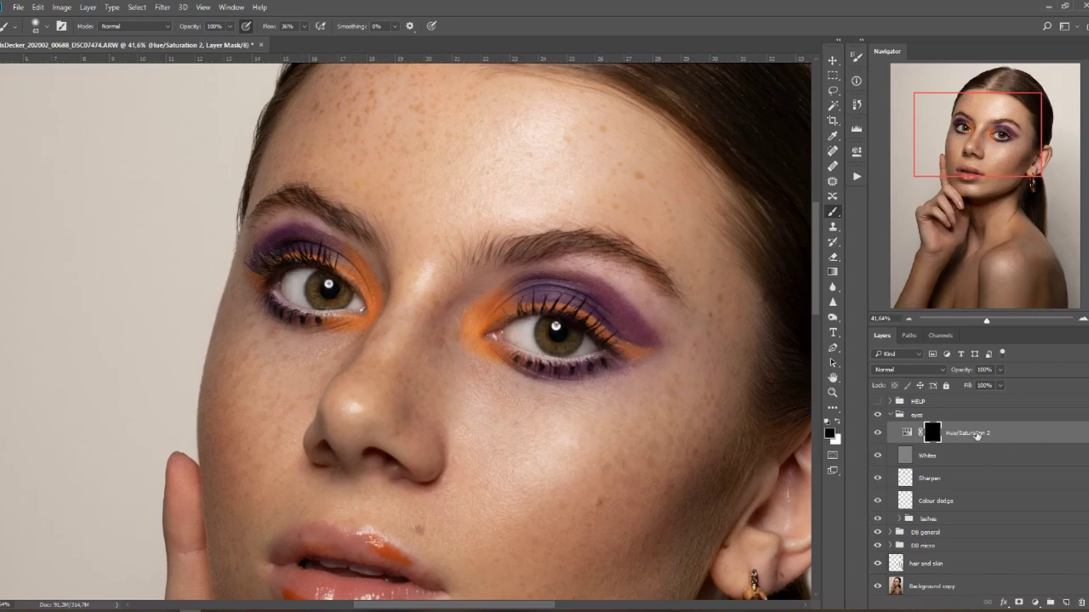
# Draw fine dark hairs in the eyebrows on the Whites layer with a 3 px black brush at 88% flow.
pyautogui.click(941, 462)
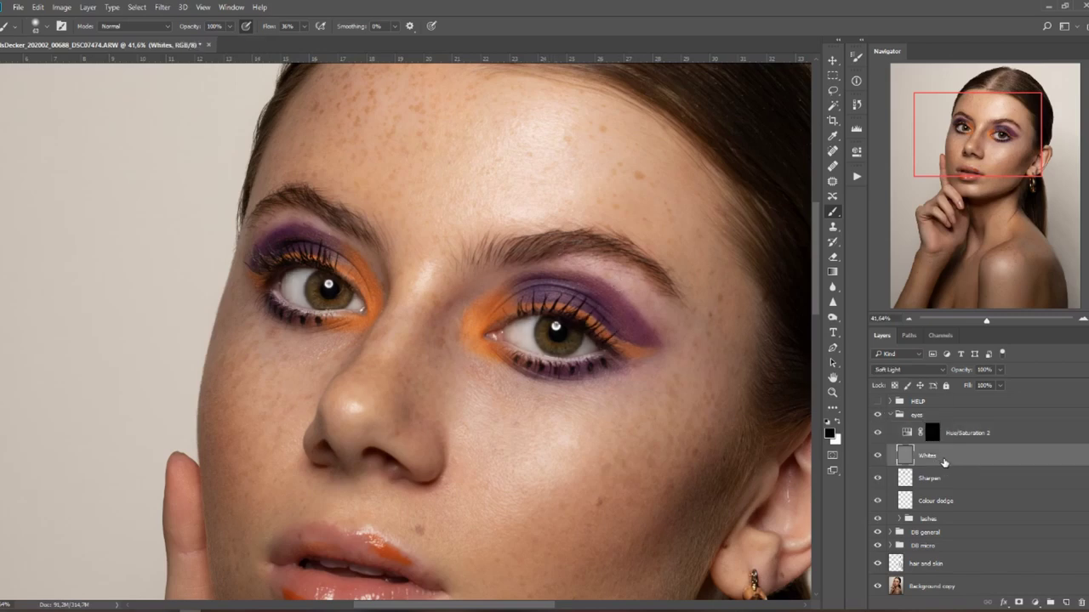
pyautogui.click(304, 27)
pyautogui.moveTo(331, 44); pyautogui.dragTo(334, 44)
pyautogui.moveTo(524, 192); pyautogui.dragTo(506, 202)
pyautogui.scroll(2, 486, 222)
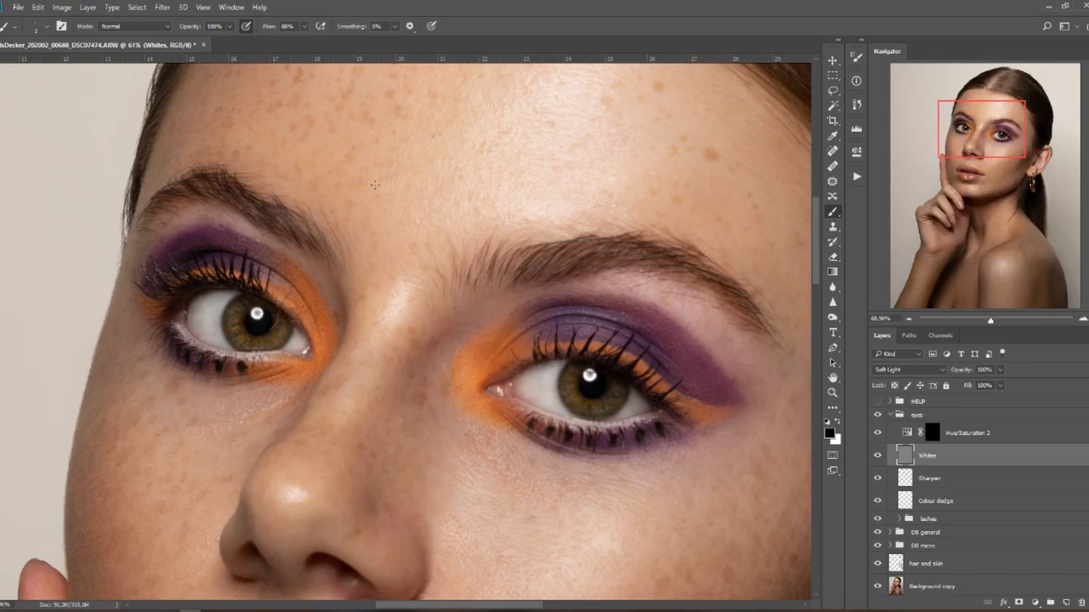
pyautogui.click(47, 28)
pyautogui.moveTo(51, 64); pyautogui.dragTo(52, 67)
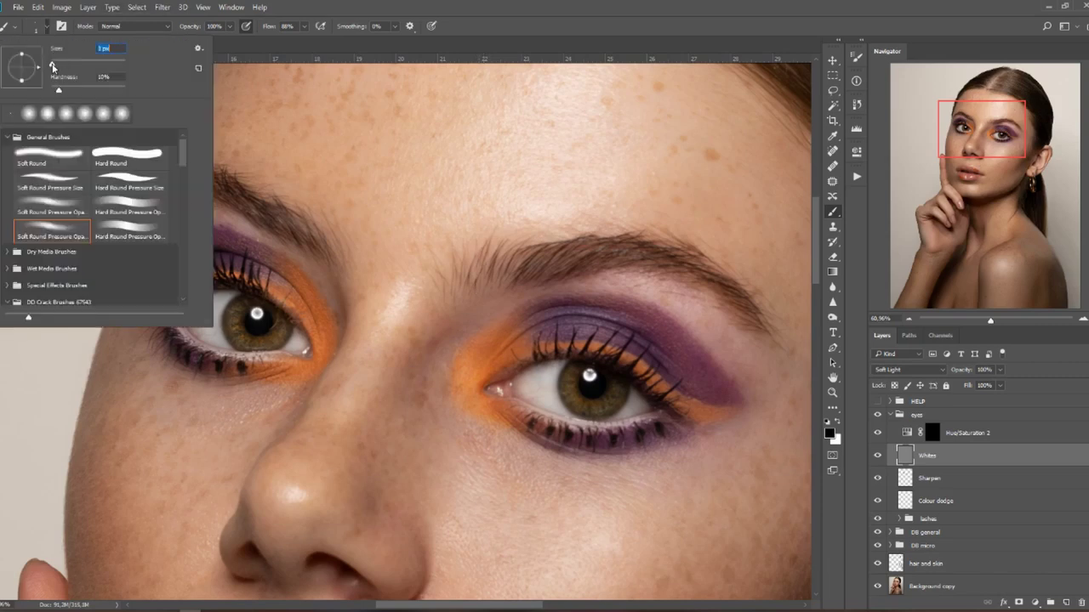
pyautogui.moveTo(464, 284); pyautogui.dragTo(470, 266)
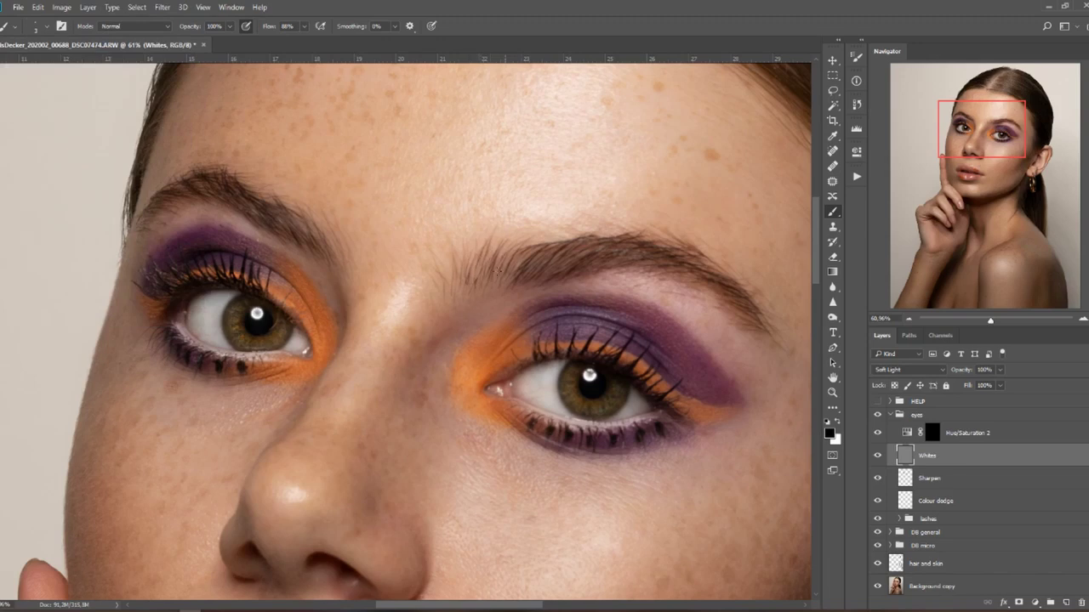
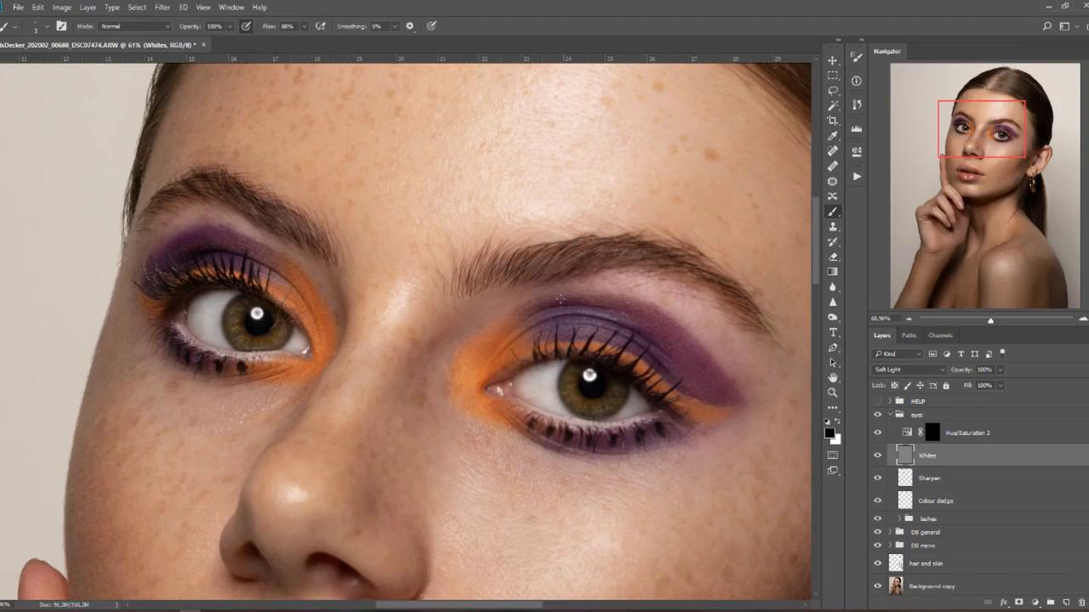
# Lower the opacity of the Whites layer to 67% to soften the drawn eyebrow hairs.
pyautogui.scroll(-4, 561, 300)
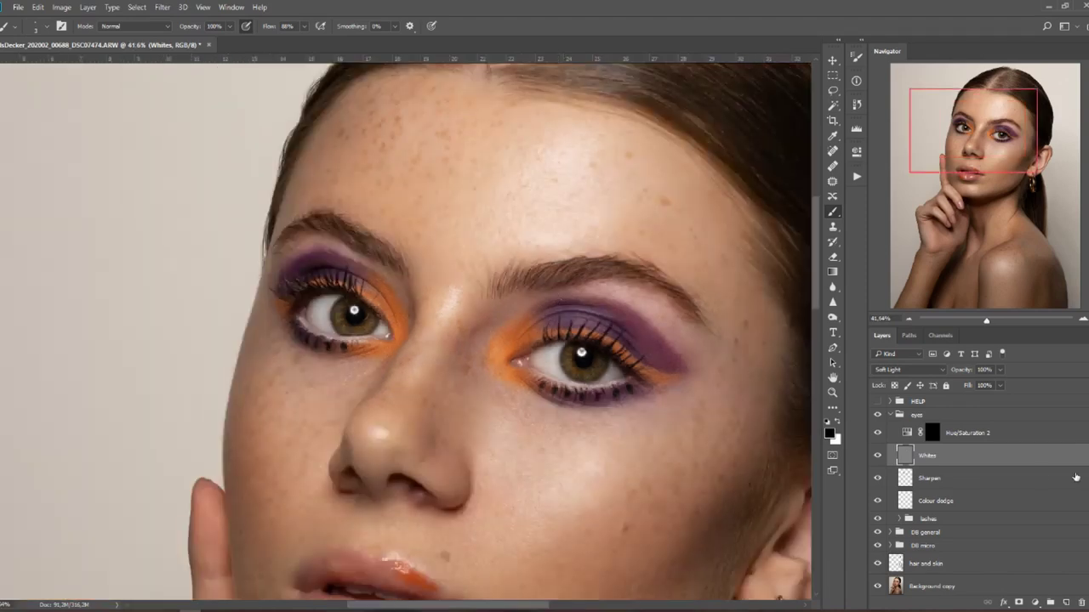
pyautogui.scroll(1, 643, 447)
pyautogui.scroll(1, 643, 447)
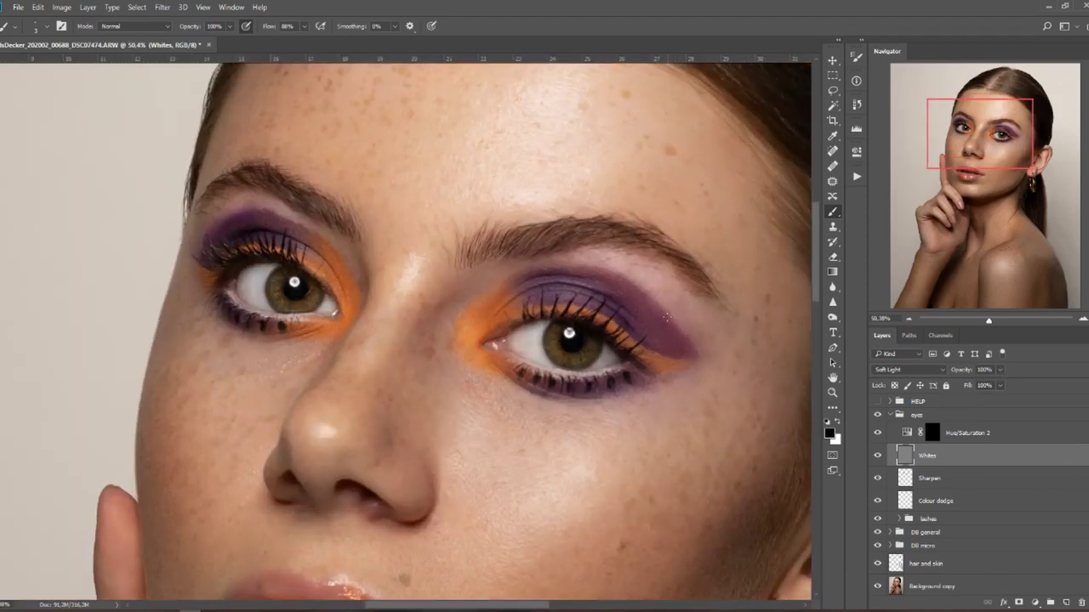
pyautogui.scroll(1, 606, 203)
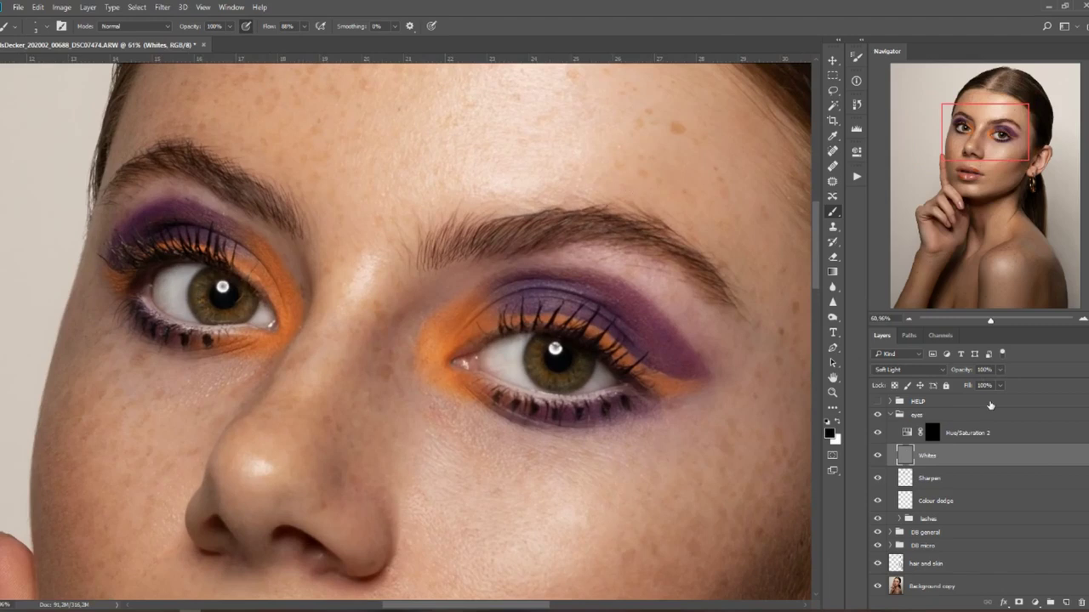
pyautogui.click(1000, 370)
pyautogui.moveTo(1003, 385); pyautogui.dragTo(990, 387)
pyautogui.moveTo(989, 387); pyautogui.dragTo(991, 387)
pyautogui.click(878, 457)
pyautogui.scroll(3, 543, 281)
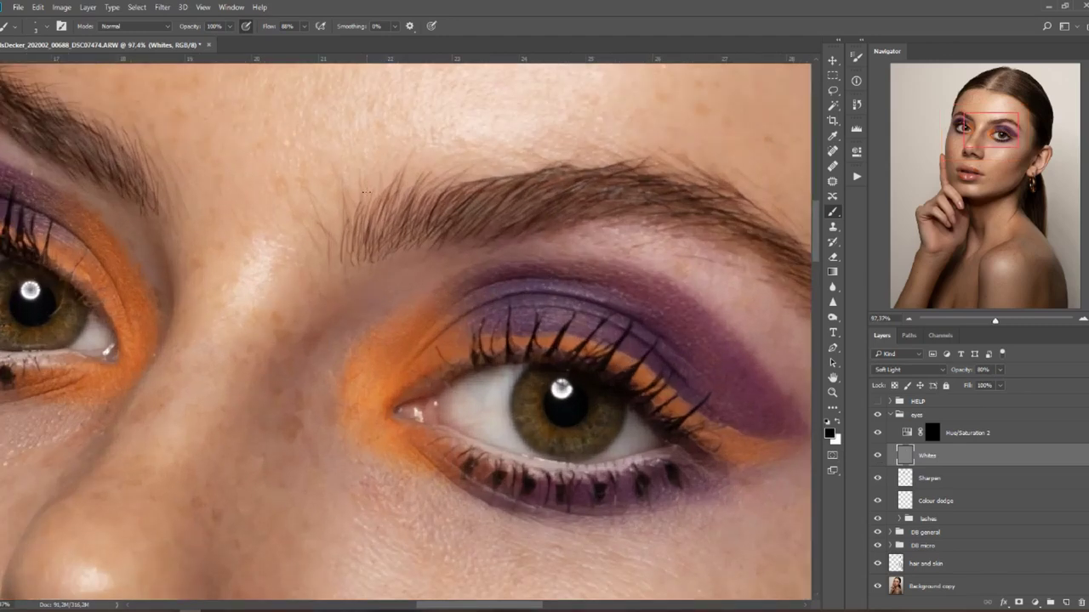
pyautogui.scroll(-1, 771, 323)
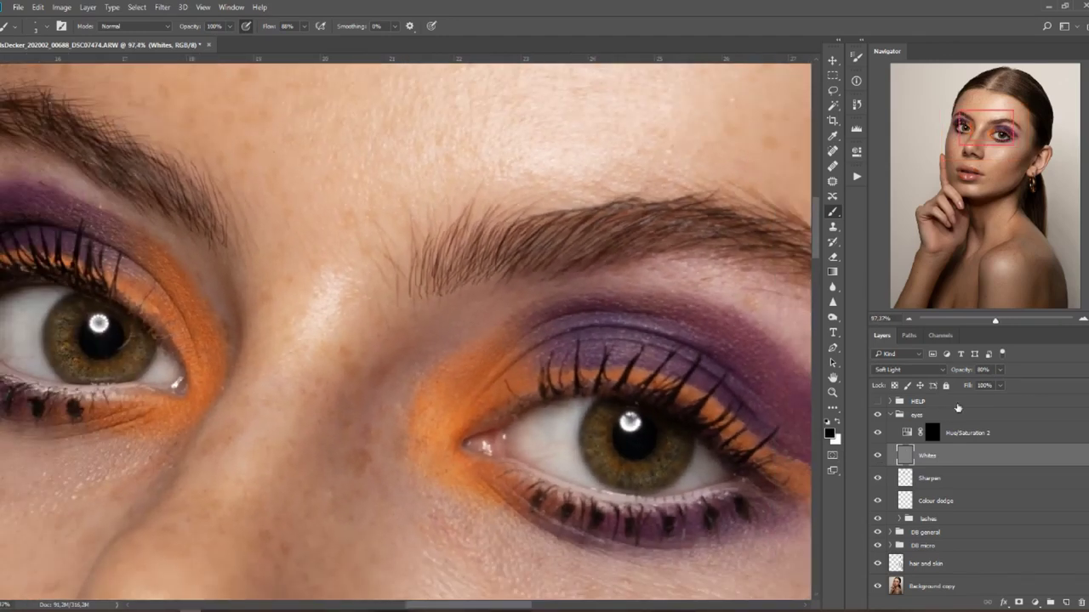
pyautogui.click(1000, 370)
pyautogui.moveTo(998, 385); pyautogui.dragTo(993, 390)
# Compare the whole face with the eyes group hidden and shown to examine the overall eye retouch.
pyautogui.scroll(-3, 684, 425)
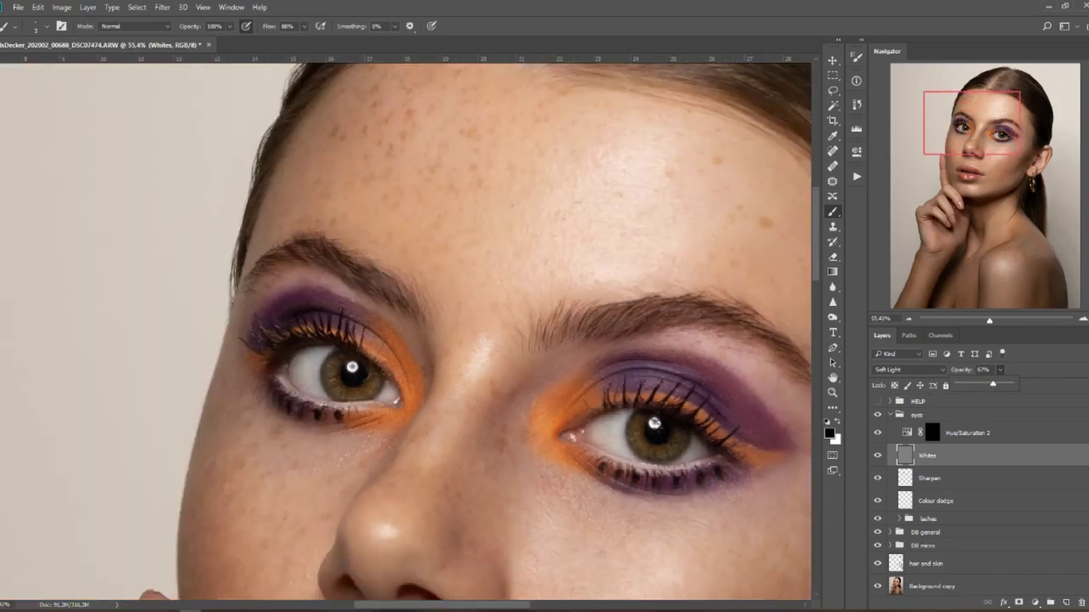
pyautogui.scroll(-2, 653, 423)
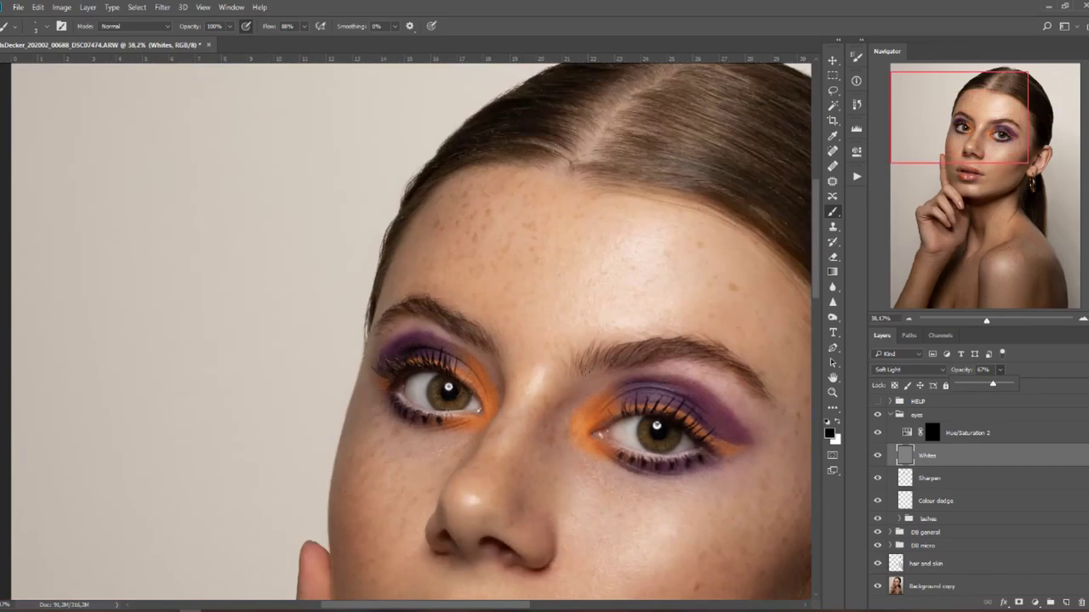
pyautogui.moveTo(596, 369); pyautogui.dragTo(365, 264)
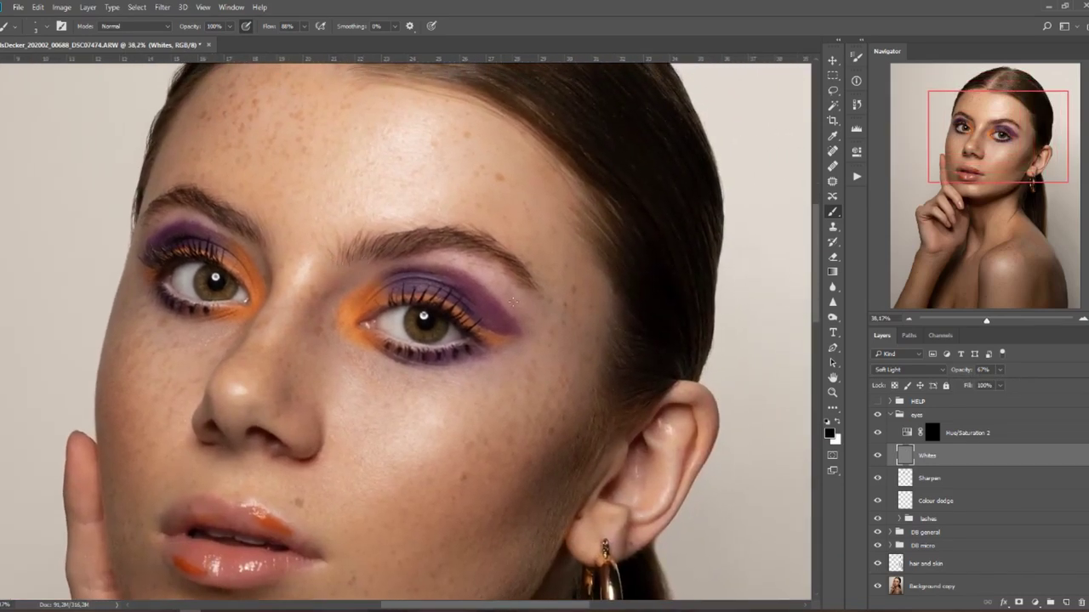
pyautogui.click(878, 415)
pyautogui.click(878, 417)
pyautogui.click(879, 416)
pyautogui.click(879, 417)
pyautogui.click(879, 416)
pyautogui.click(879, 417)
pyautogui.scroll(-4, 71, 308)
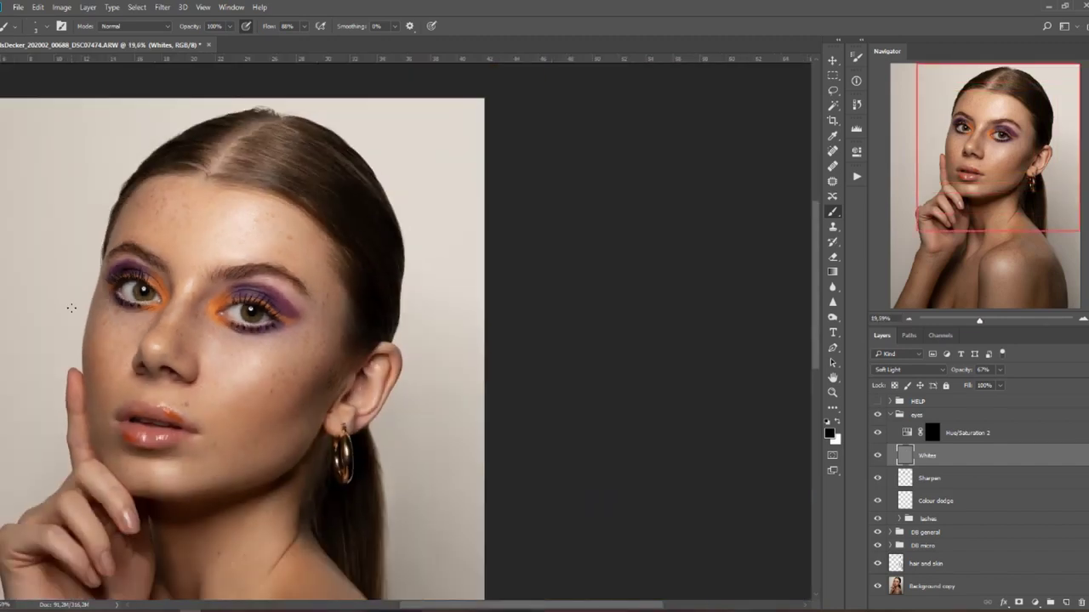
pyautogui.moveTo(137, 304); pyautogui.dragTo(379, 299)
pyautogui.scroll(4, 479, 292)
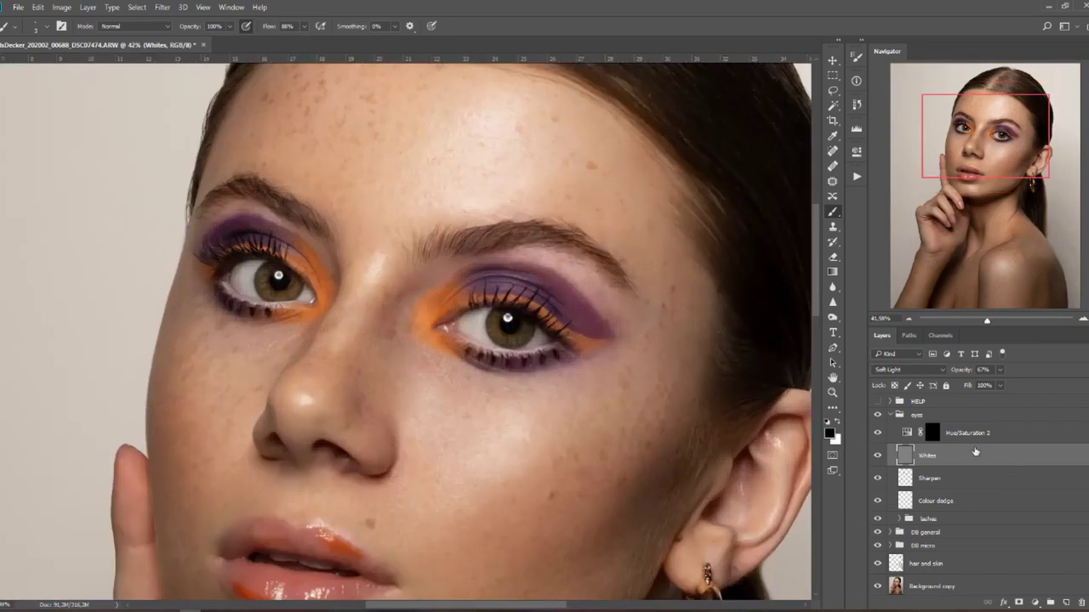
# Collapse the eyes group and run the DB additional action to add dodge and burn layers above it.
pyautogui.click(890, 415)
pyautogui.click(856, 176)
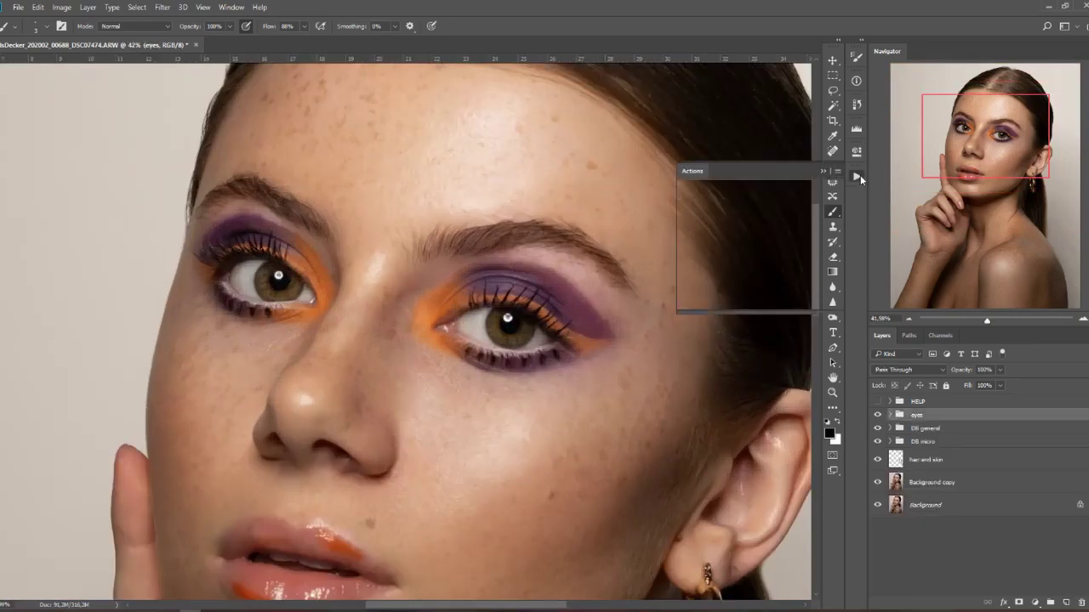
pyautogui.click(748, 257)
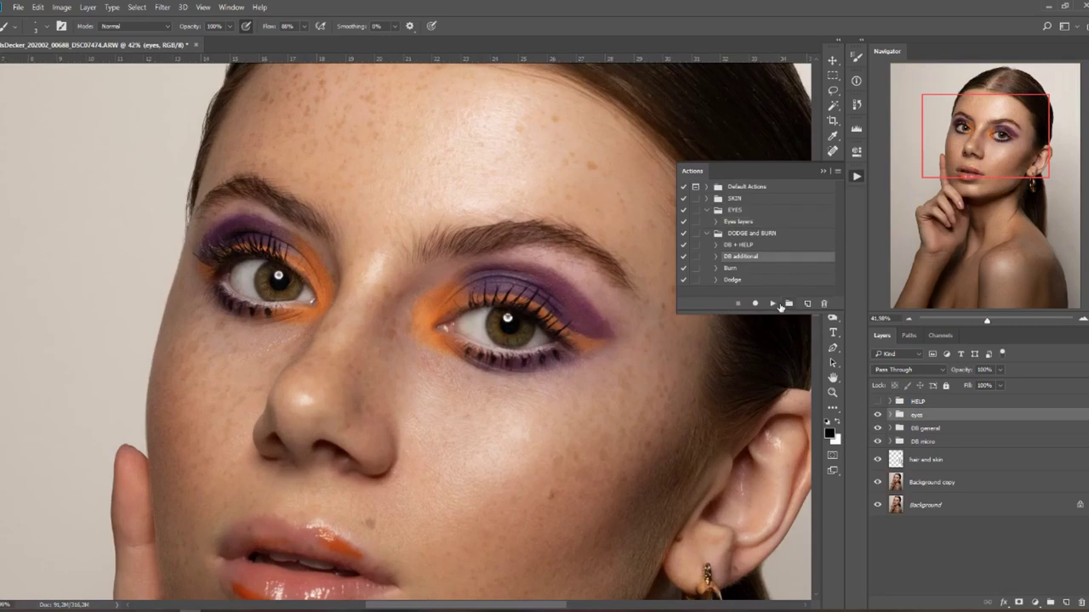
pyautogui.click(772, 303)
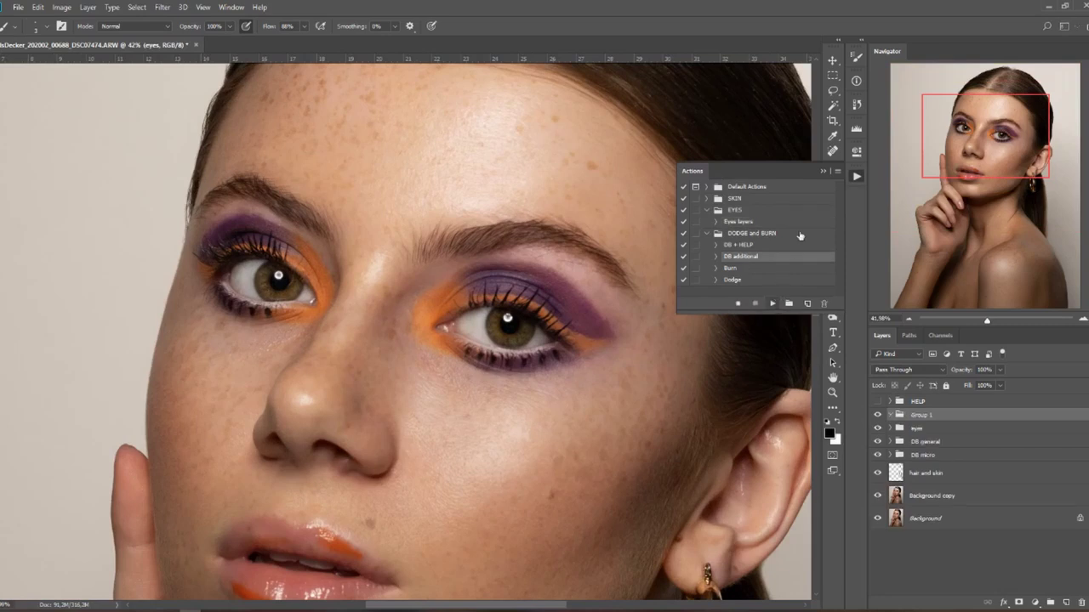
pyautogui.click(823, 172)
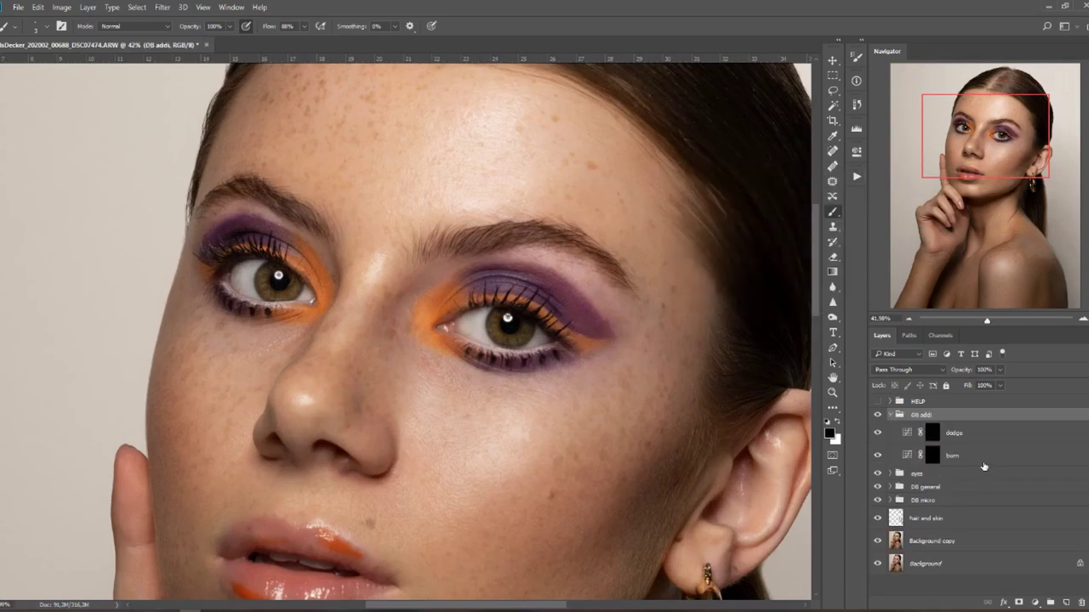
# Darken the inner end of the eyebrow on the burn layer mask with a size 51 white brush at 8% flow.
pyautogui.click(934, 436)
pyautogui.click(838, 421)
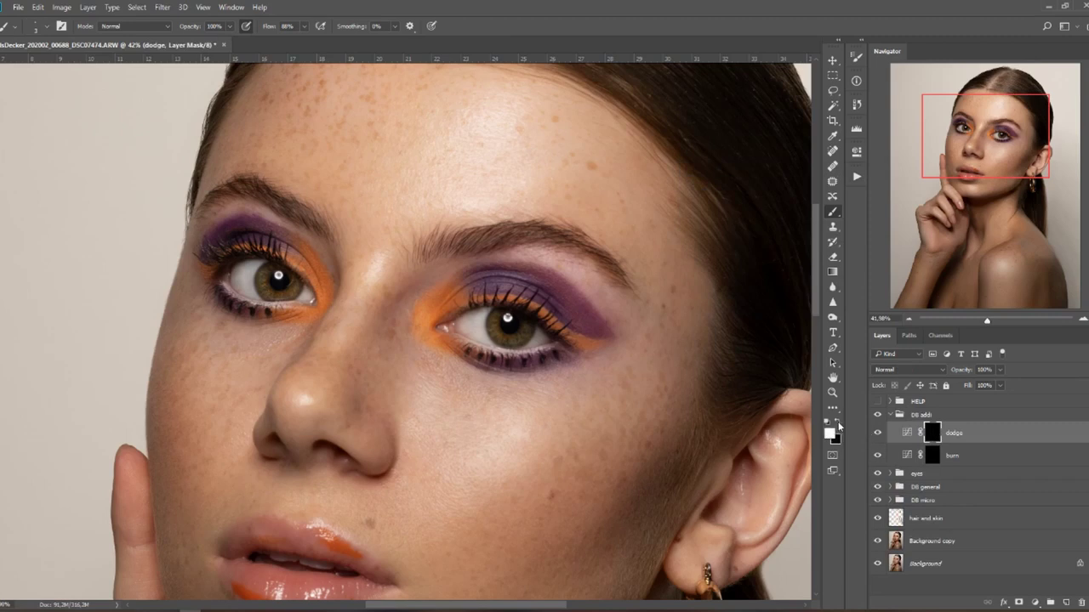
pyautogui.click(933, 456)
pyautogui.click(304, 27)
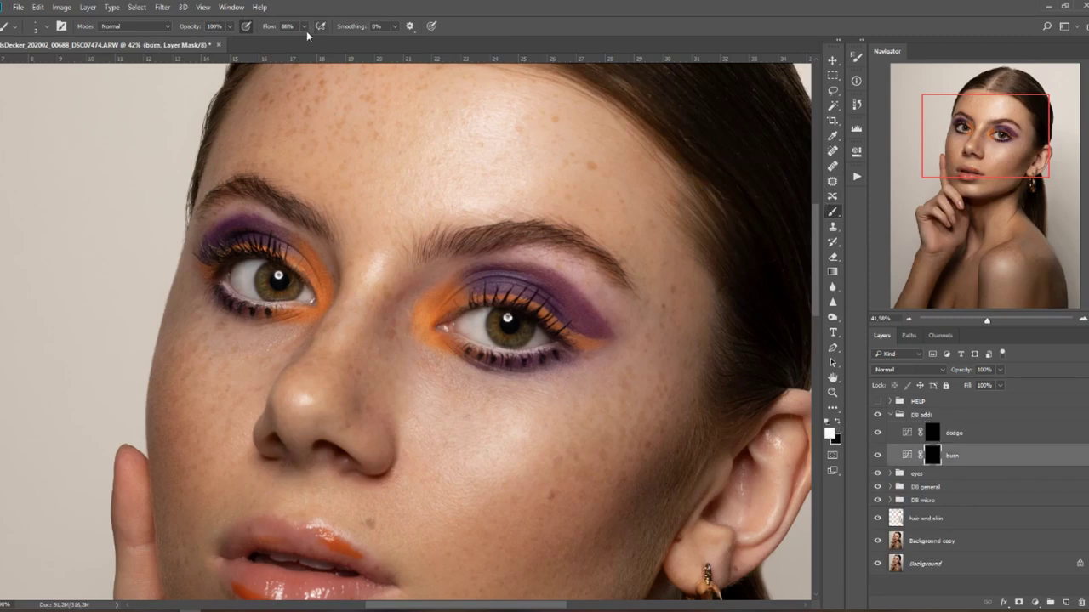
pyautogui.moveTo(305, 40); pyautogui.dragTo(261, 45)
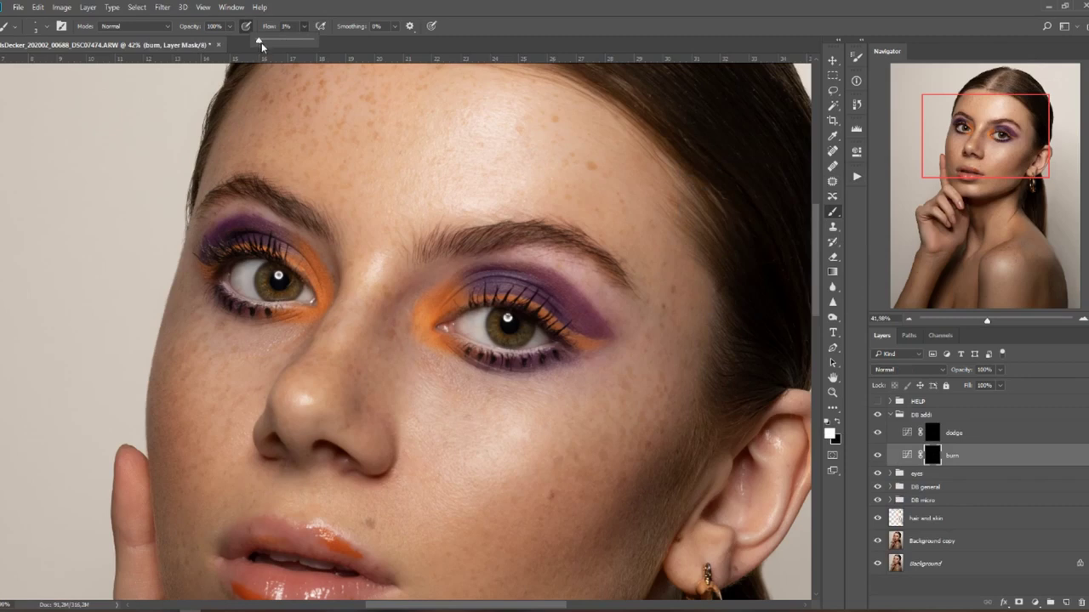
pyautogui.moveTo(413, 180); pyautogui.dragTo(418, 184)
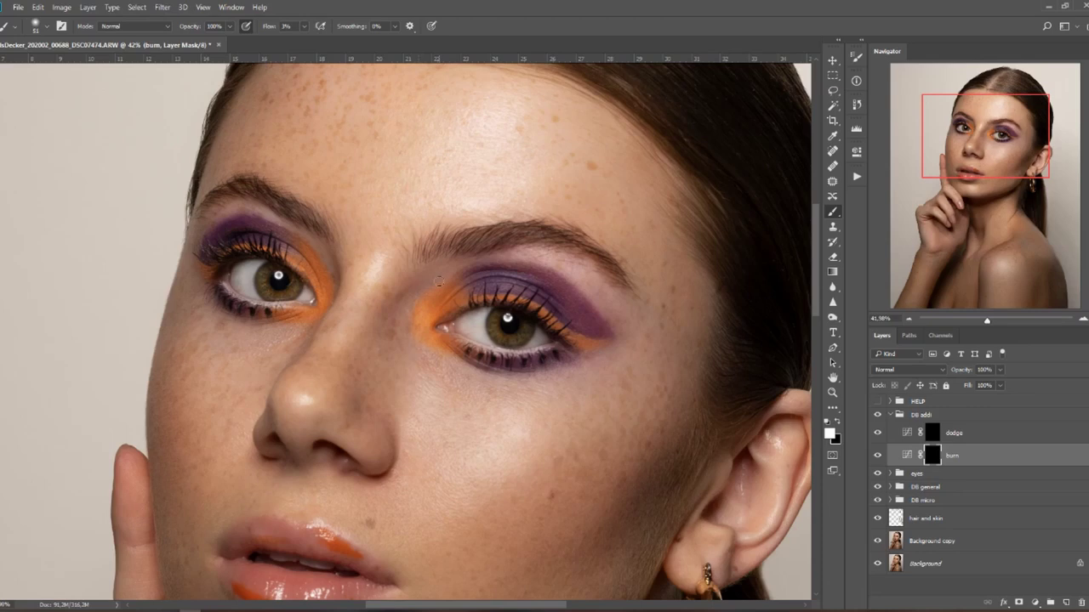
pyautogui.click(303, 26)
pyautogui.moveTo(306, 42); pyautogui.dragTo(308, 42)
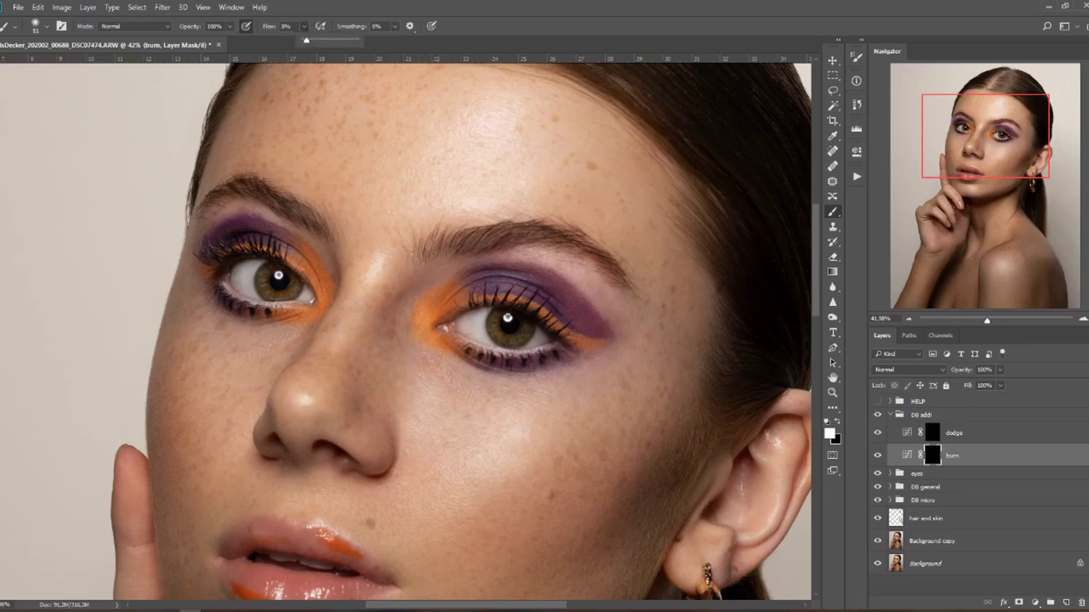
pyautogui.click(427, 247)
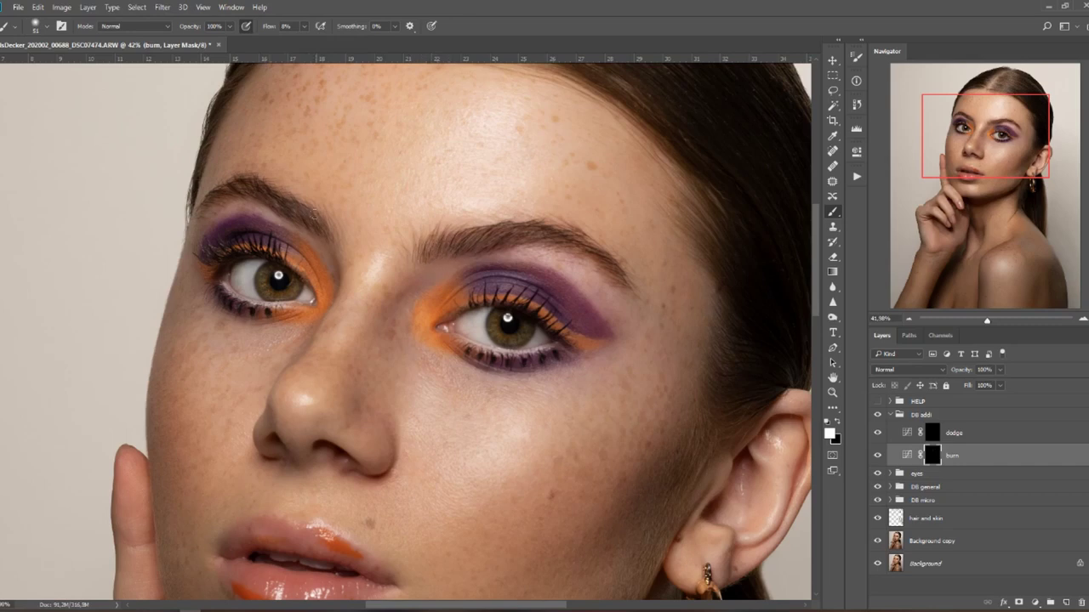
# Darken the inner end of the other eyebrow on the burn mask, compare with the DB addi group hidden, and collapse the group.
pyautogui.click(313, 214)
pyautogui.hotkey('alt', ']')
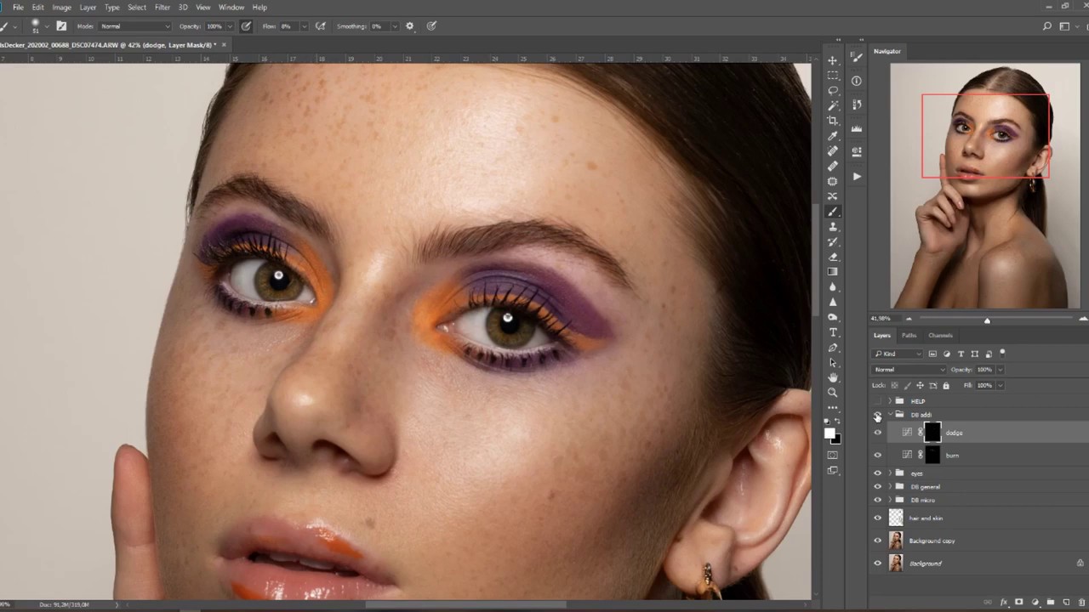
pyautogui.click(877, 415)
pyautogui.click(877, 415)
pyautogui.hotkey('alt', ']')
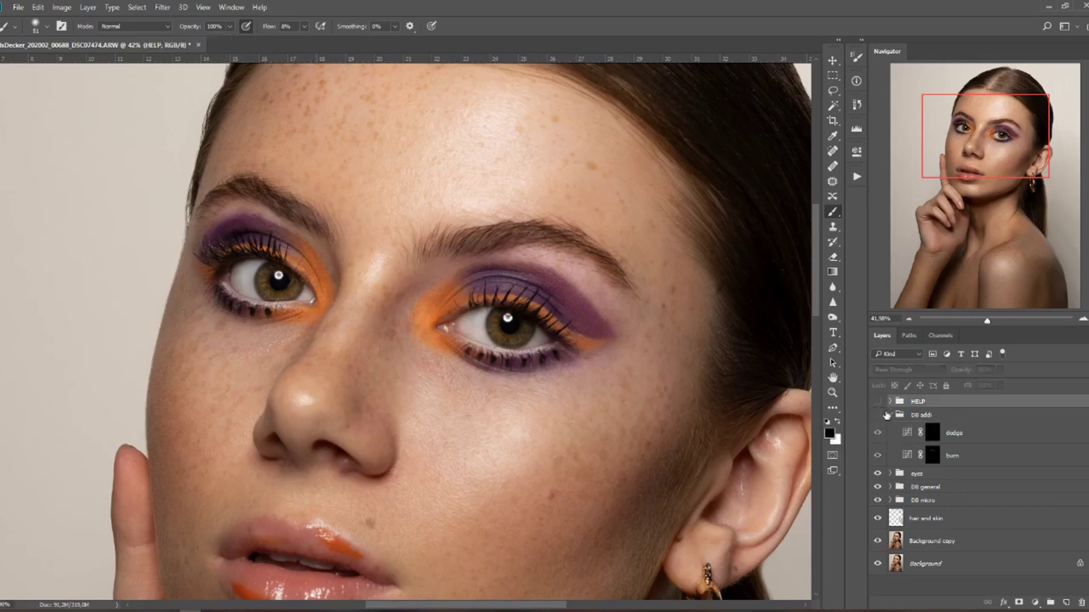
pyautogui.click(876, 415)
pyautogui.click(890, 415)
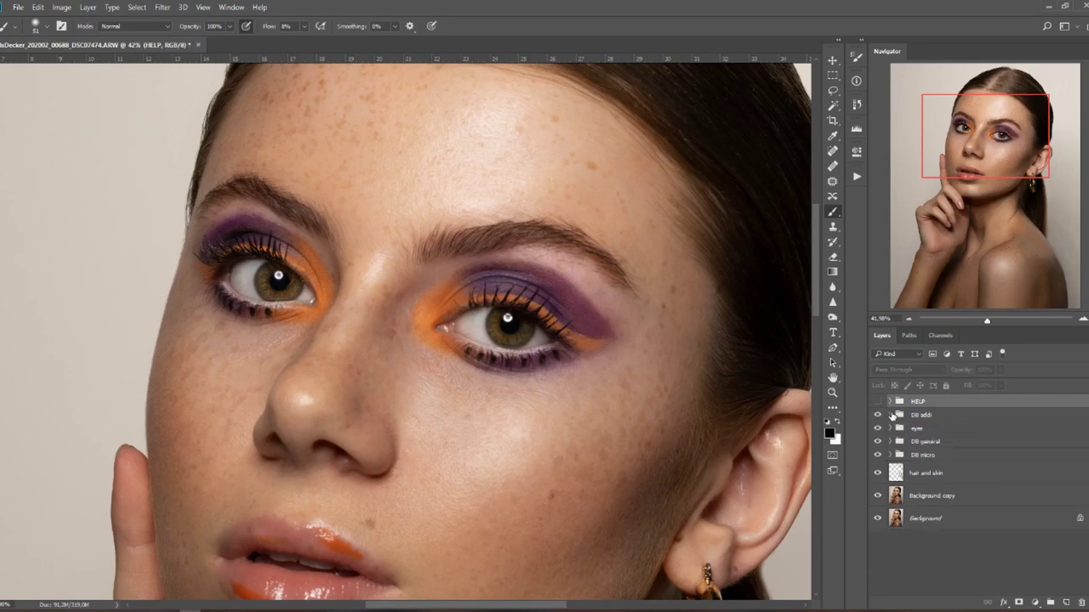
# Compare the whole retouched portrait with the original by isolating the Background layer and restoring the other layers.
pyautogui.hotkey('ctrl', '0')
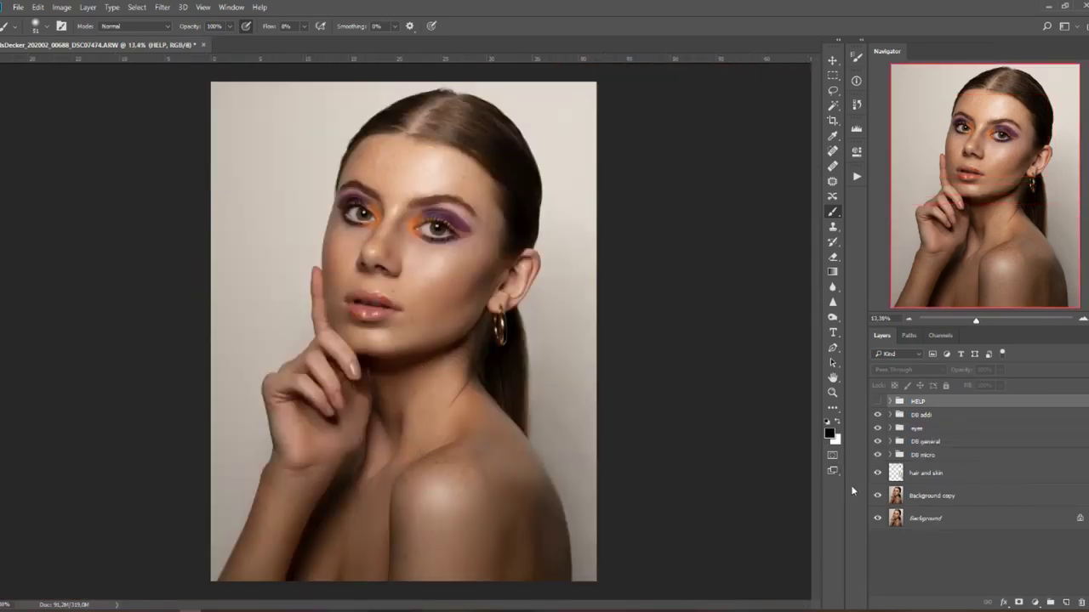
pyautogui.keyDown('alt'); pyautogui.click(877, 518); pyautogui.keyUp('alt')
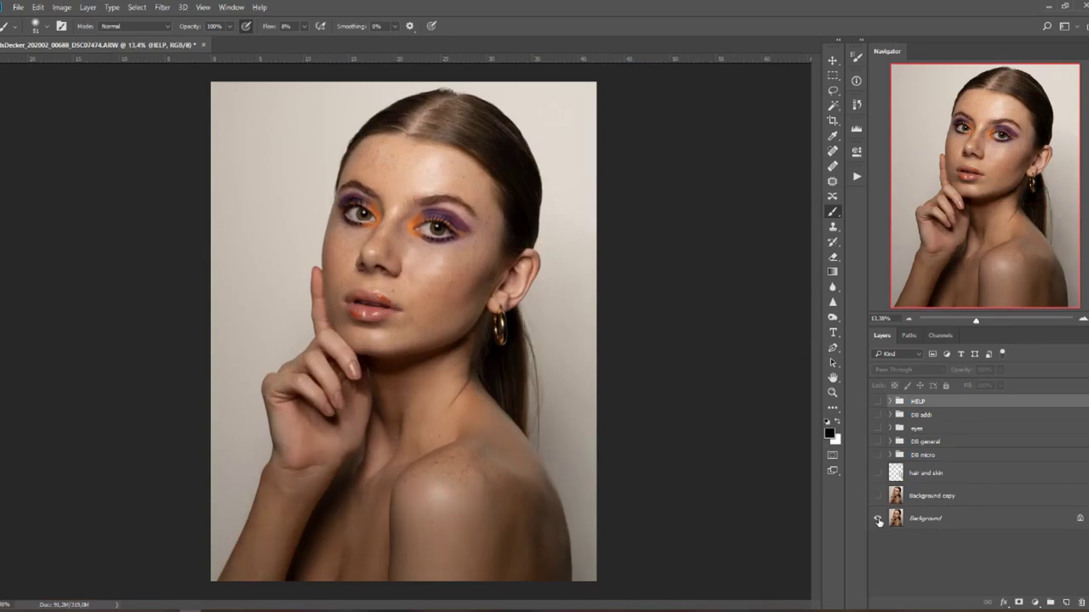
pyautogui.keyDown('alt'); pyautogui.click(878, 519); pyautogui.keyUp('alt')
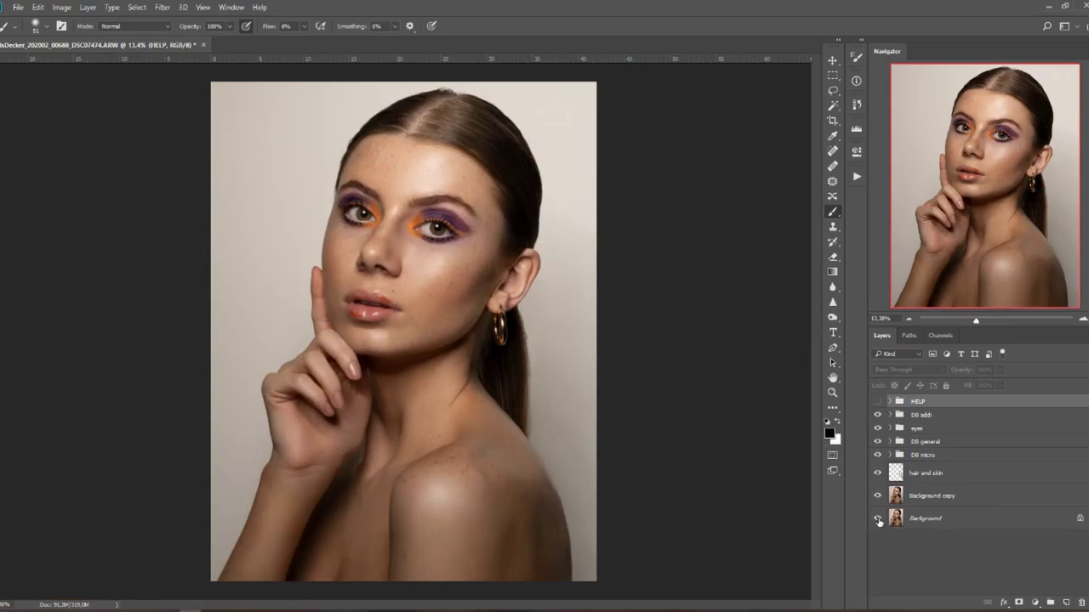
pyautogui.keyDown('alt'); pyautogui.click(877, 519); pyautogui.keyUp('alt')
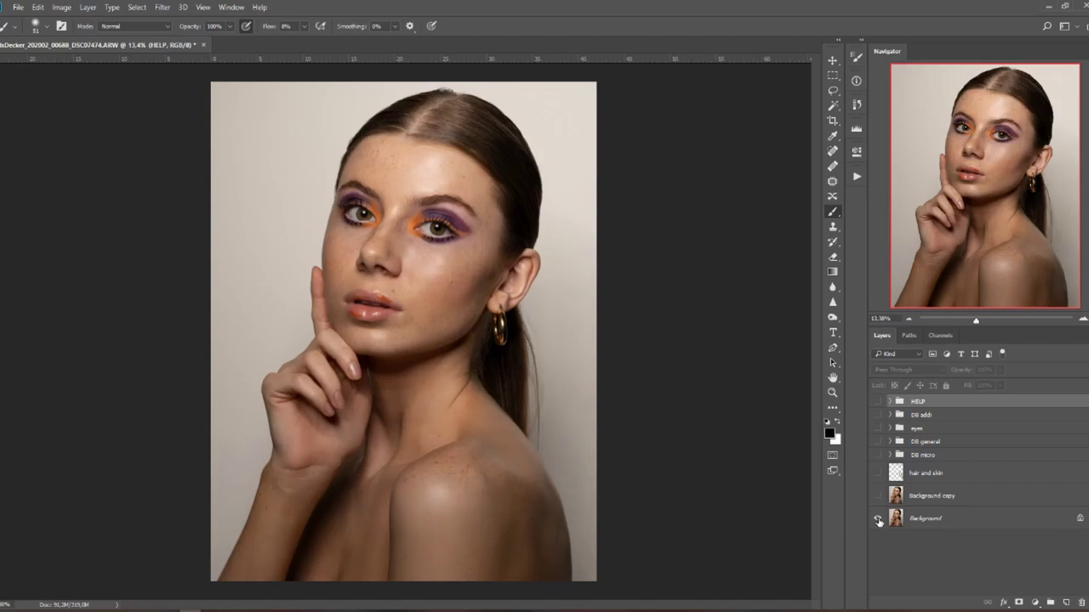
pyautogui.keyDown('alt'); pyautogui.click(878, 519); pyautogui.keyUp('alt')
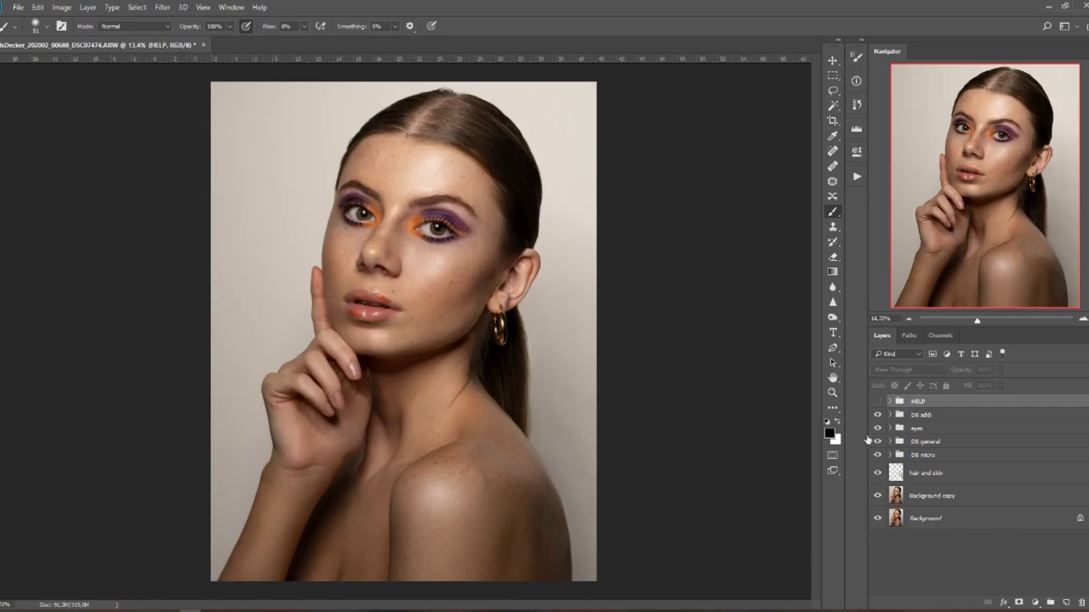
# Create a new layer group below HELP and move the DB addi group inside the eyes group.
pyautogui.scroll(1, 347, 424)
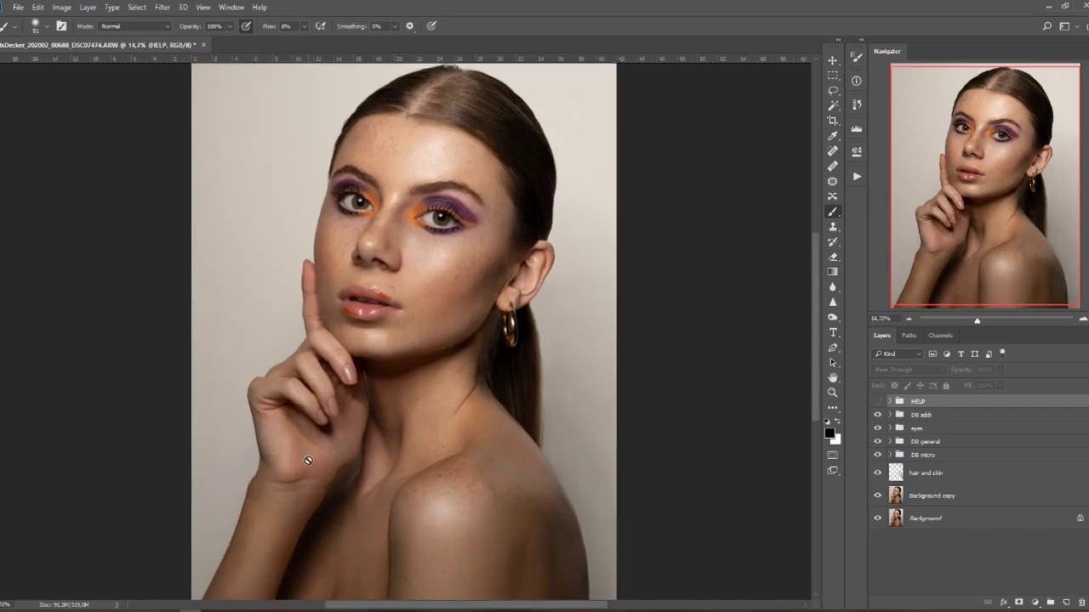
pyautogui.scroll(4, 269, 501)
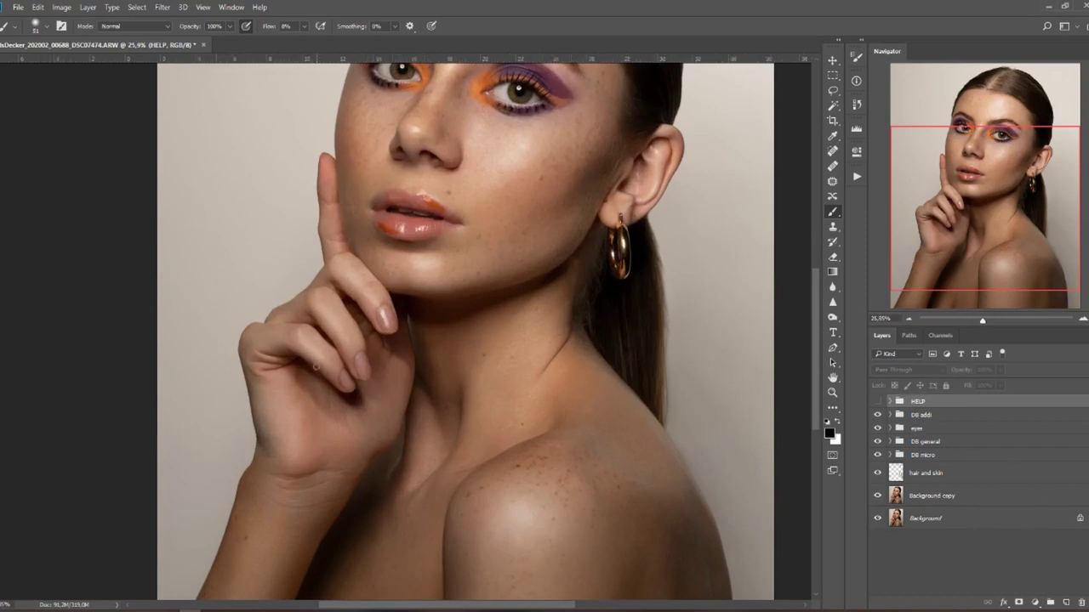
pyautogui.scroll(1, 315, 367)
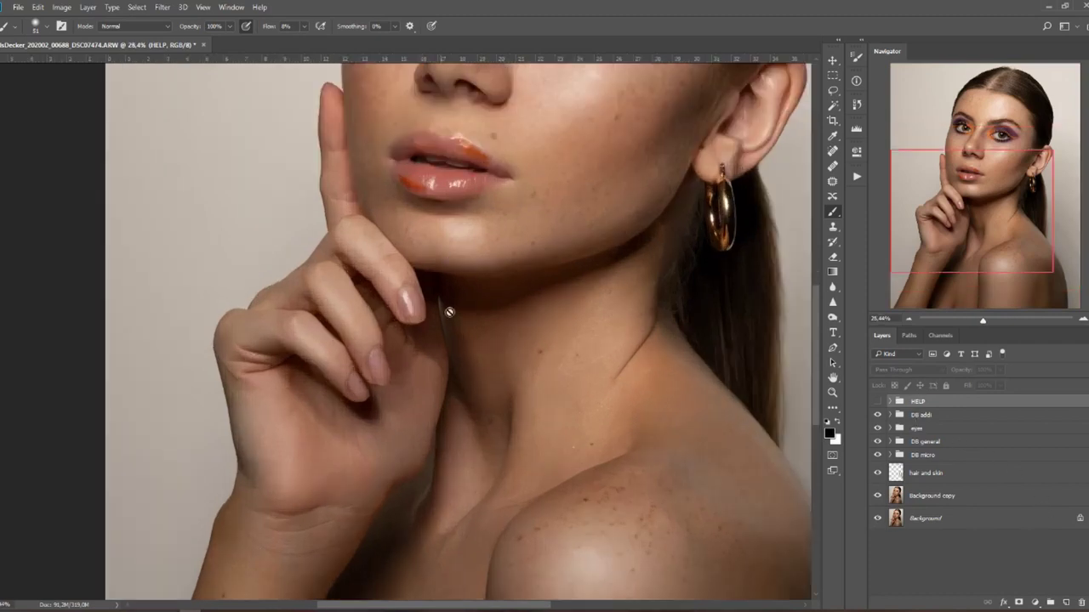
pyautogui.click(1050, 602)
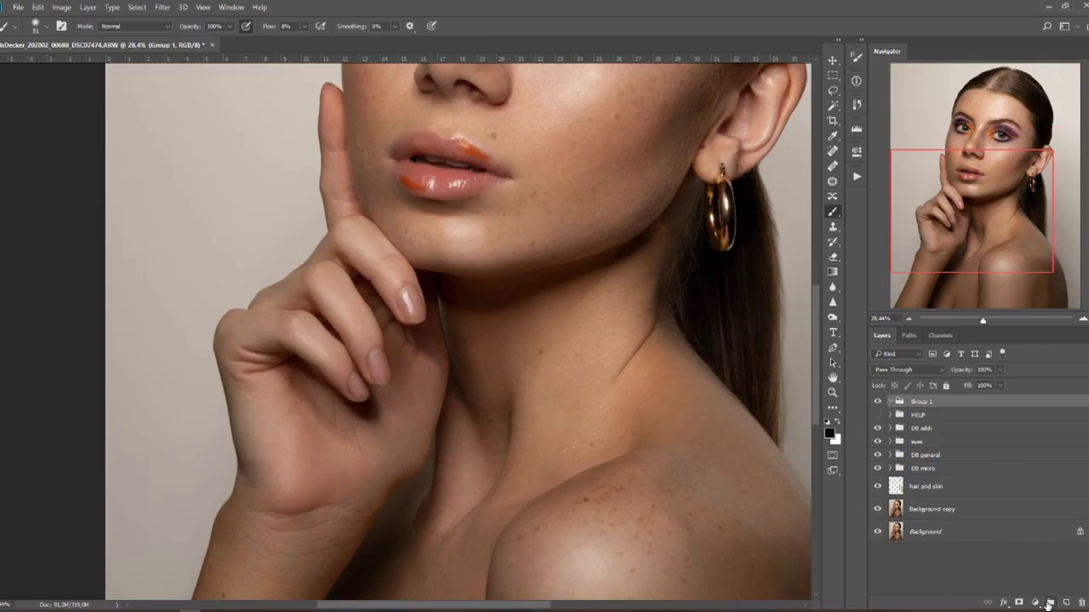
pyautogui.moveTo(958, 402); pyautogui.dragTo(941, 452)
pyautogui.click(890, 442)
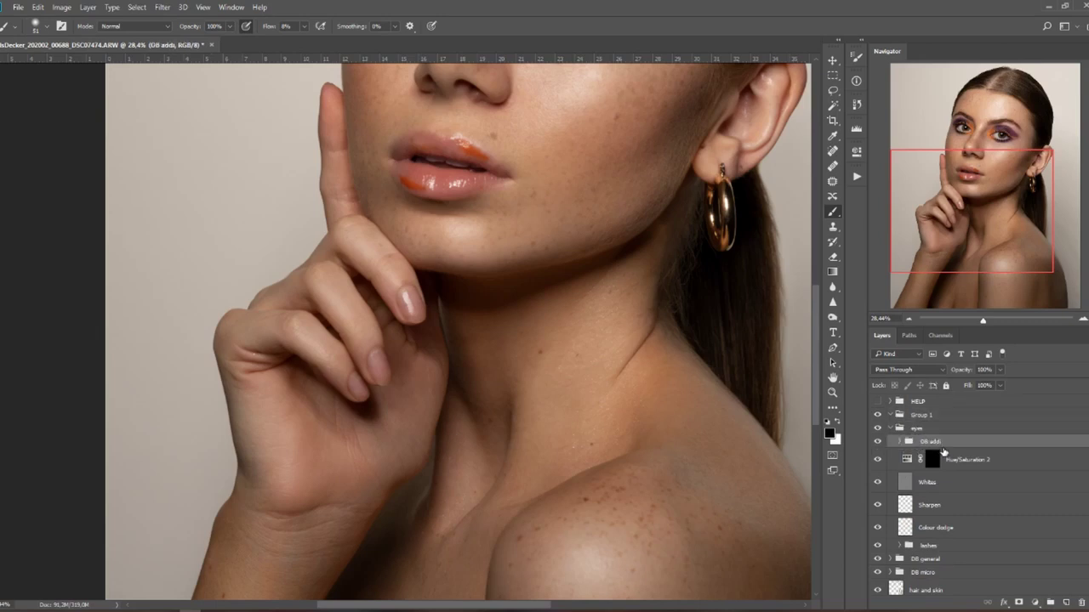
# Rename the new layer group as nails.
pyautogui.click(925, 417)
pyautogui.doubleClick(922, 415)
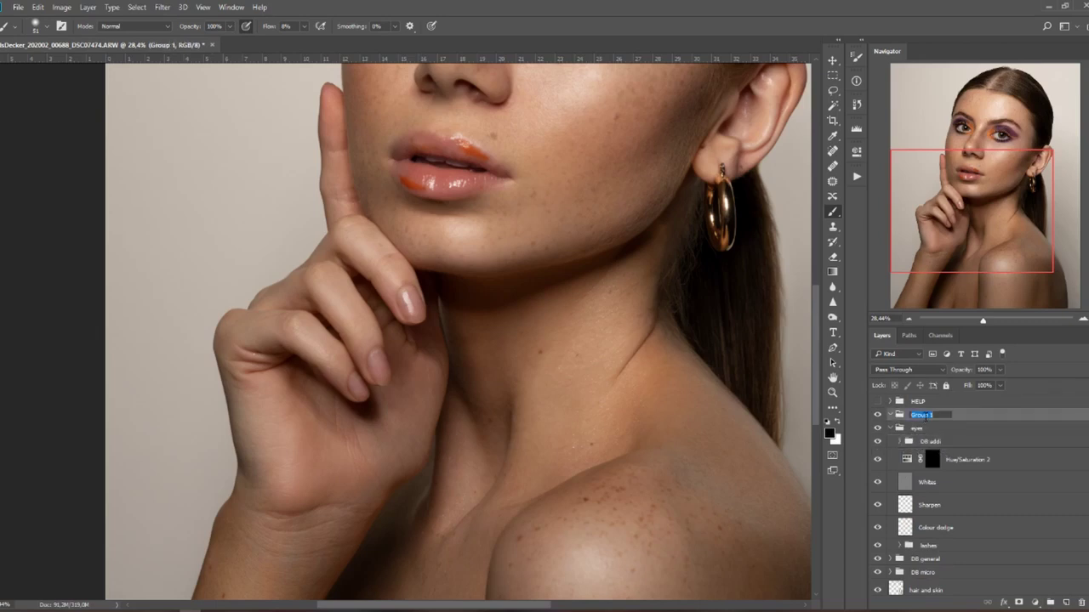
pyautogui.write('no')
pyautogui.write('ils')
pyautogui.press('Return')
# Add a new Soft Light layer filled with 50% gray inside the nails group.
pyautogui.scroll(2, 462, 405)
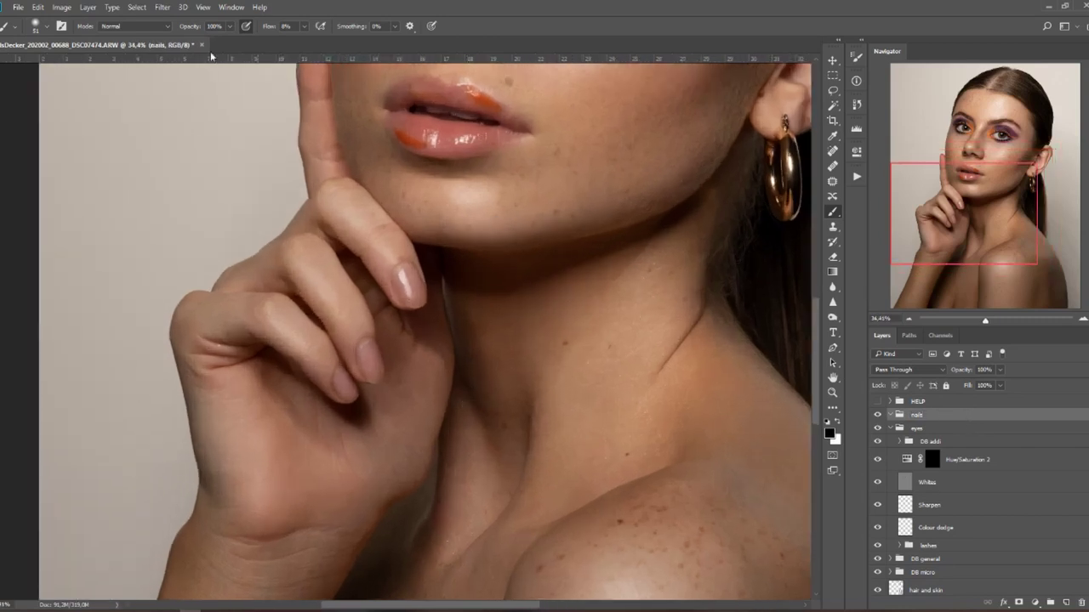
pyautogui.click(88, 8)
pyautogui.moveTo(93, 18)
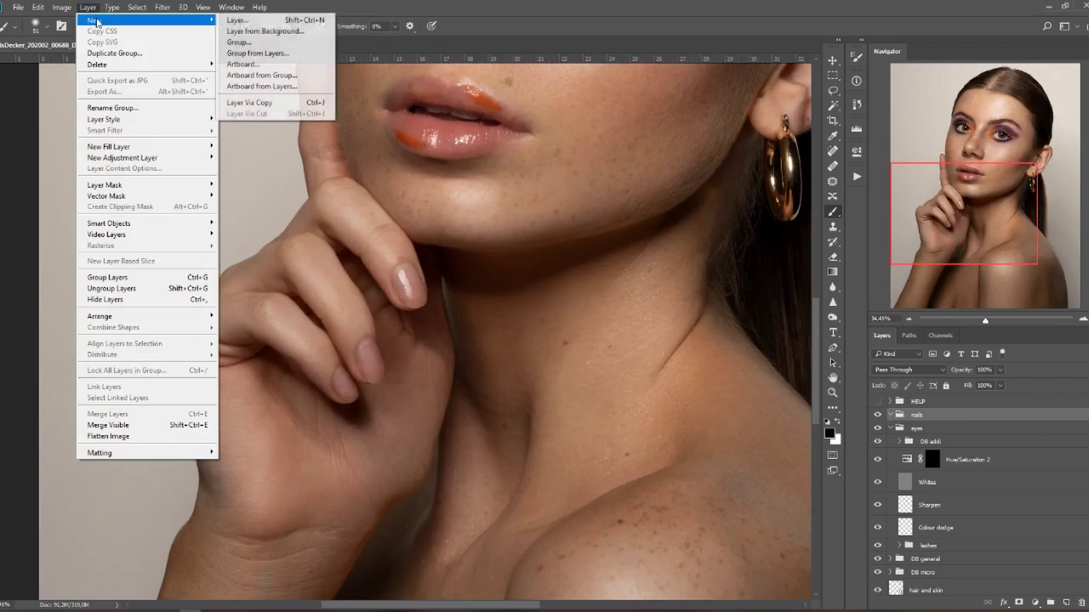
pyautogui.click(255, 18)
pyautogui.click(578, 270)
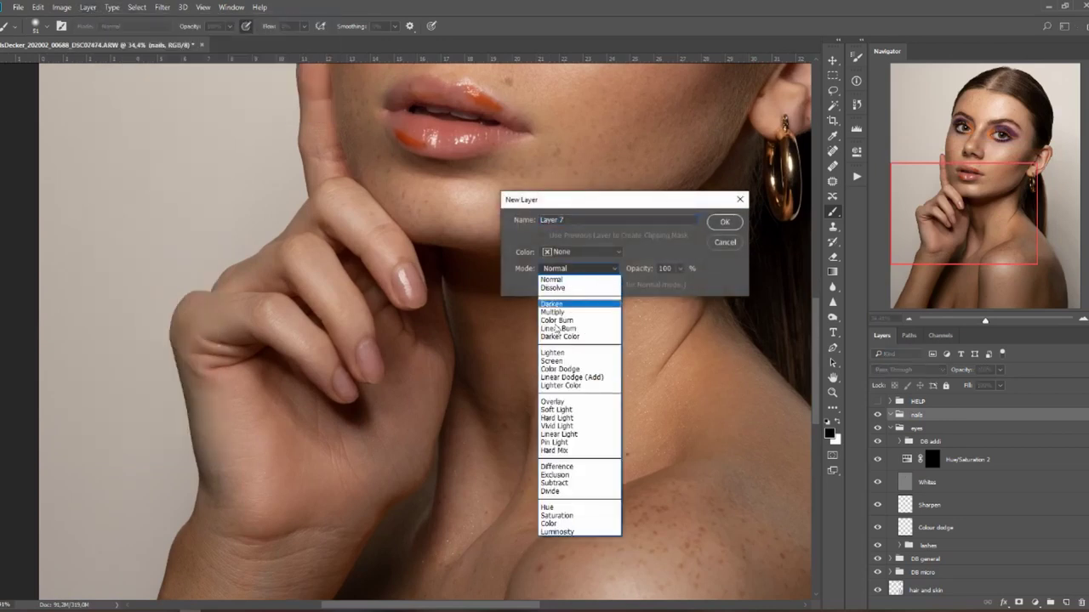
pyautogui.click(570, 414)
pyautogui.click(542, 286)
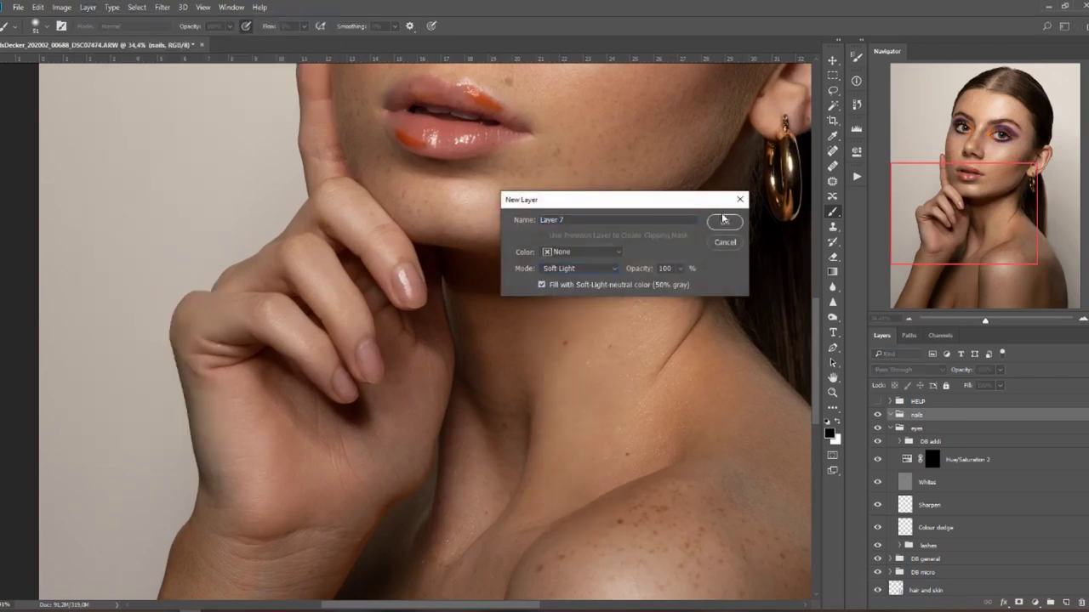
pyautogui.click(724, 222)
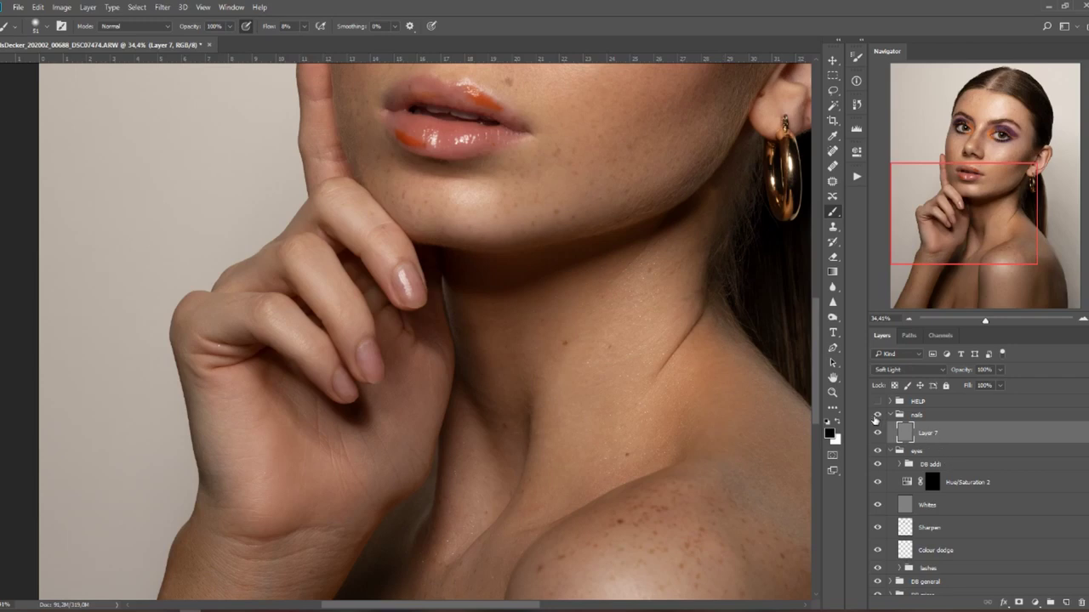
# Brighten the free edges of the fingernails on the Soft Light layer with a small white brush.
pyautogui.click(840, 423)
pyautogui.scroll(1, 478, 294)
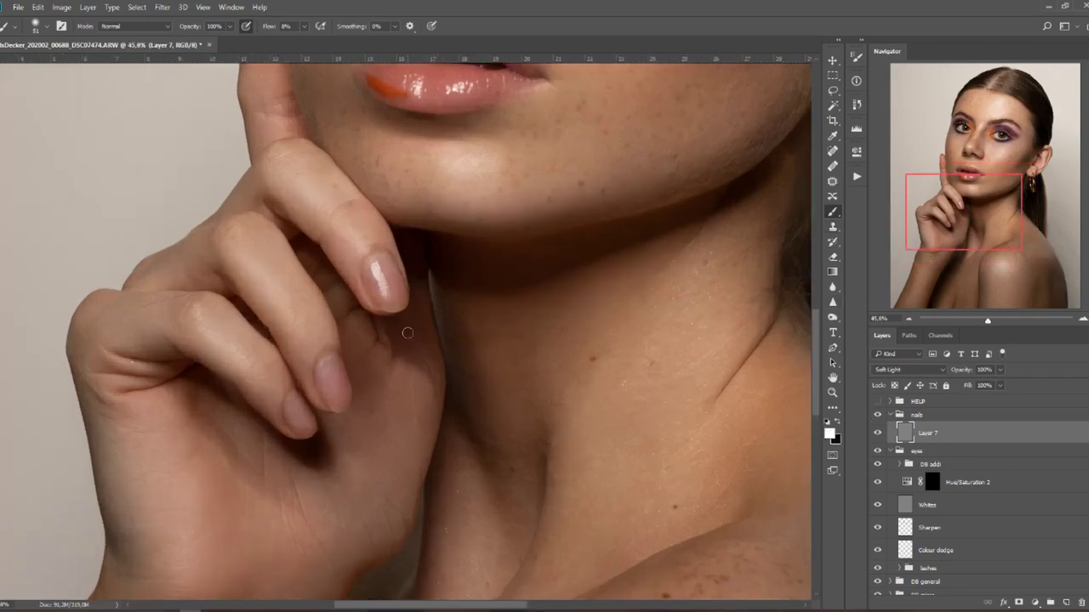
pyautogui.scroll(1, 401, 328)
pyautogui.moveTo(360, 296)
pyautogui.keyDown('alt'); pyautogui.mouseDown()
pyautogui.moveTo(345, 296)
pyautogui.moveTo(372, 302)
pyautogui.mouseUp(); pyautogui.keyUp('alt')
pyautogui.moveTo(335, 430)
pyautogui.mouseDown()
pyautogui.moveTo(271, 472)
pyautogui.moveTo(265, 463)
pyautogui.moveTo(335, 424)
pyautogui.moveTo(256, 479)
pyautogui.mouseUp()
pyautogui.scroll(2, 320, 432)
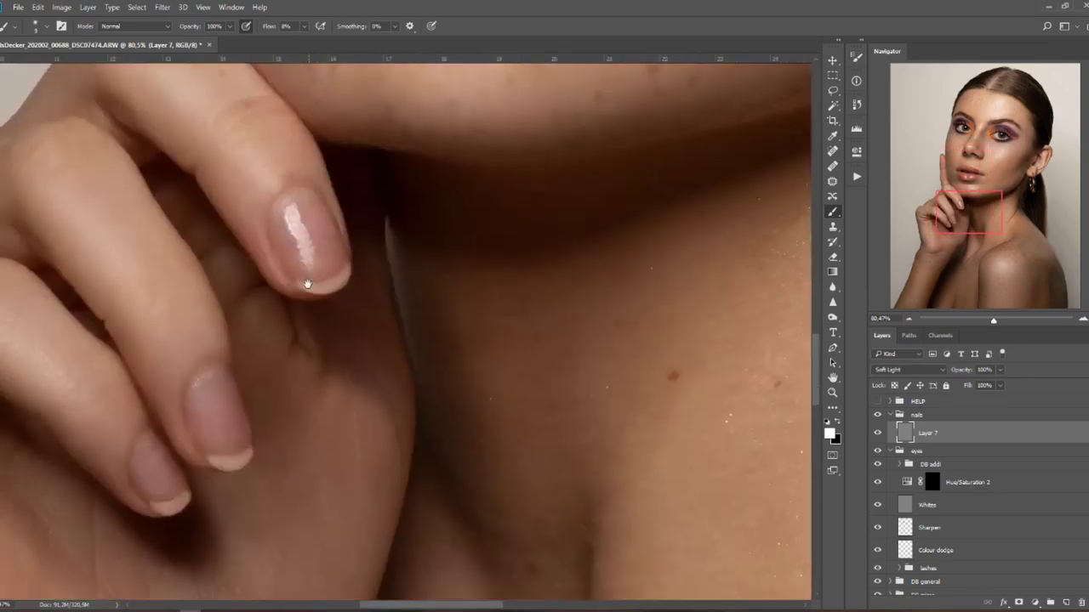
# Clean up the brightened nail tips with the Eraser at 3% flow and lower the layer's opacity to 87%.
pyautogui.press('e')
pyautogui.moveTo(237, 471); pyautogui.dragTo(208, 459)
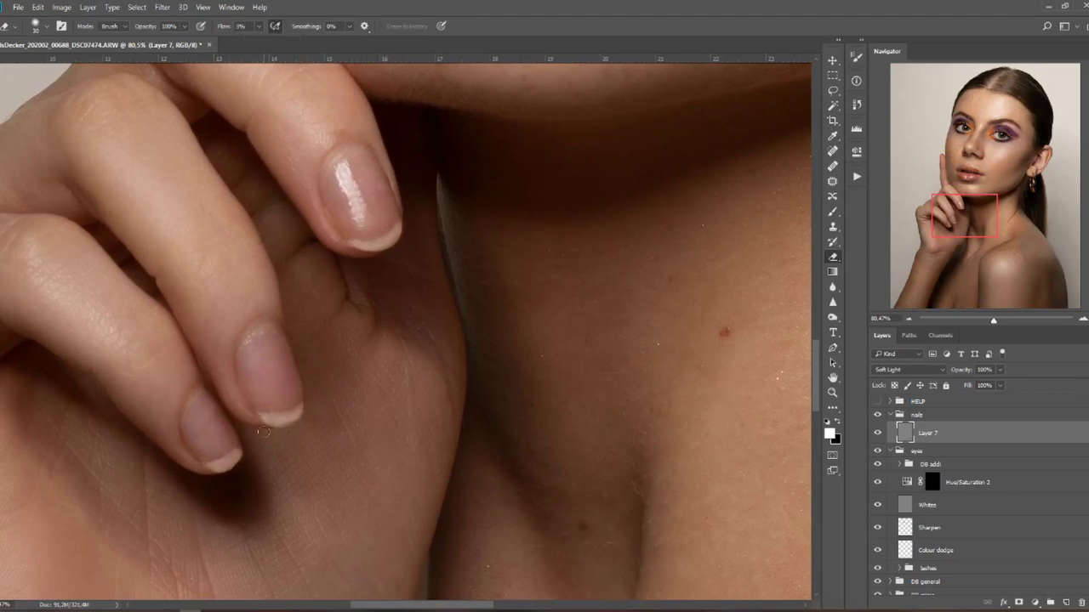
pyautogui.press('b')
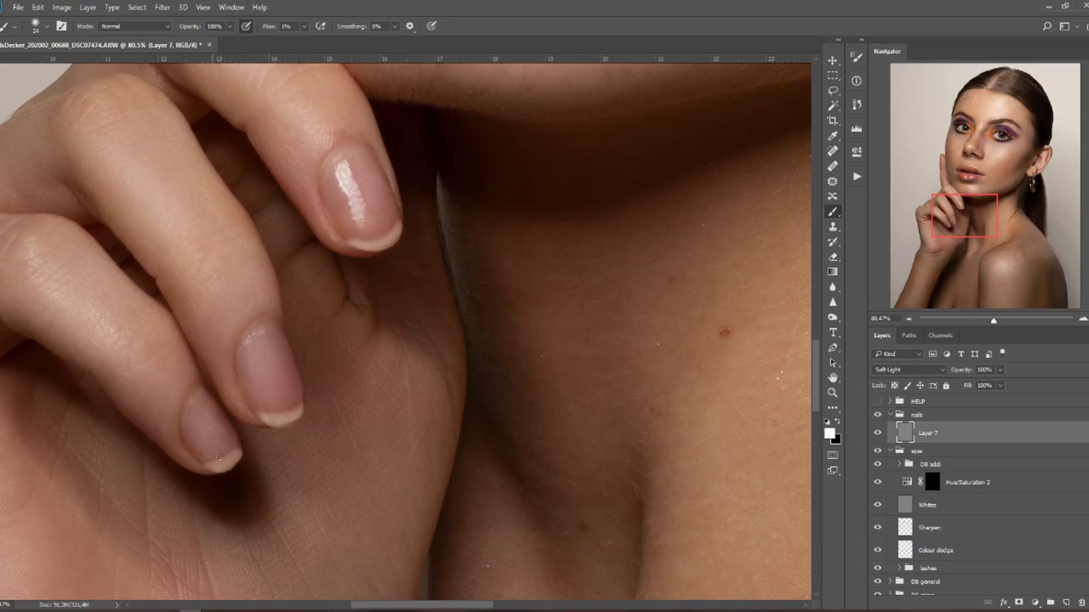
pyautogui.moveTo(1000, 370)
pyautogui.mouseDown()
pyautogui.moveTo(1015, 381)
pyautogui.moveTo(989, 386)
pyautogui.mouseUp()
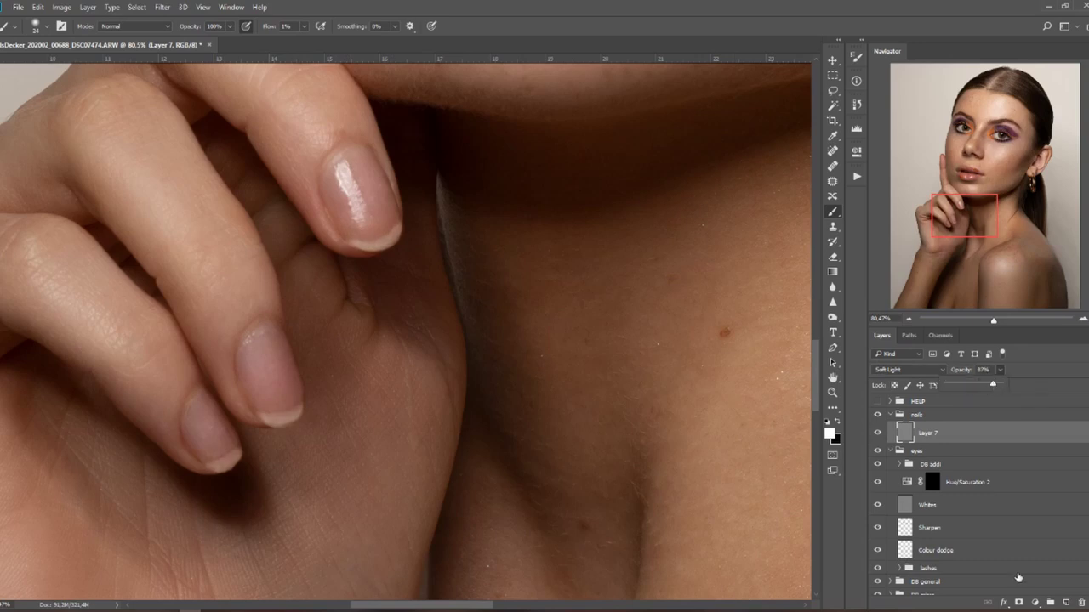
# Add an empty layer above the Soft Light layer in the nails group and set its blend mode to Color.
pyautogui.click(1068, 603)
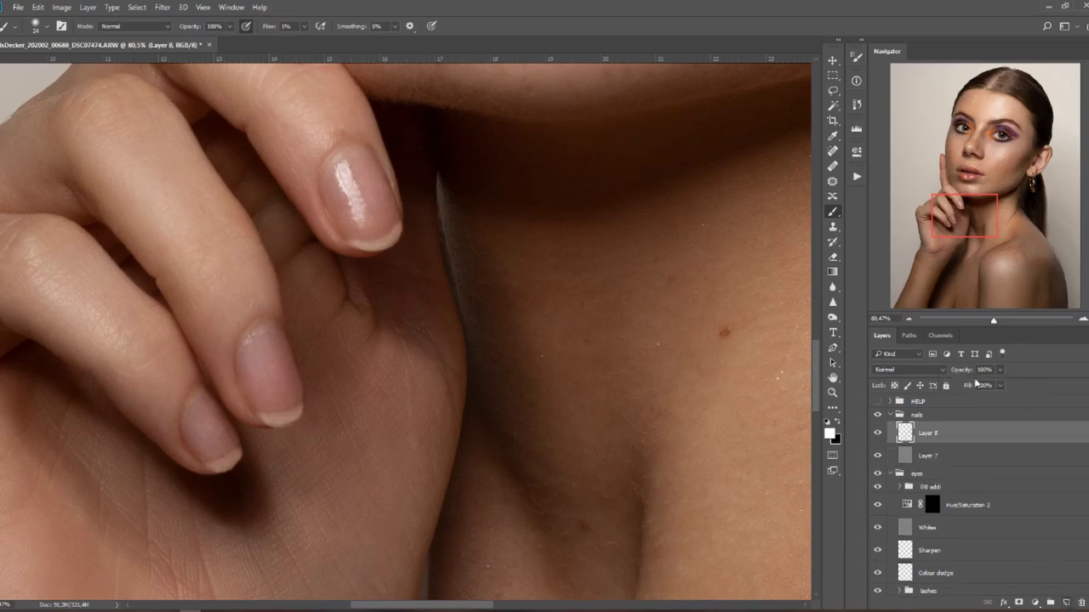
pyautogui.click(908, 370)
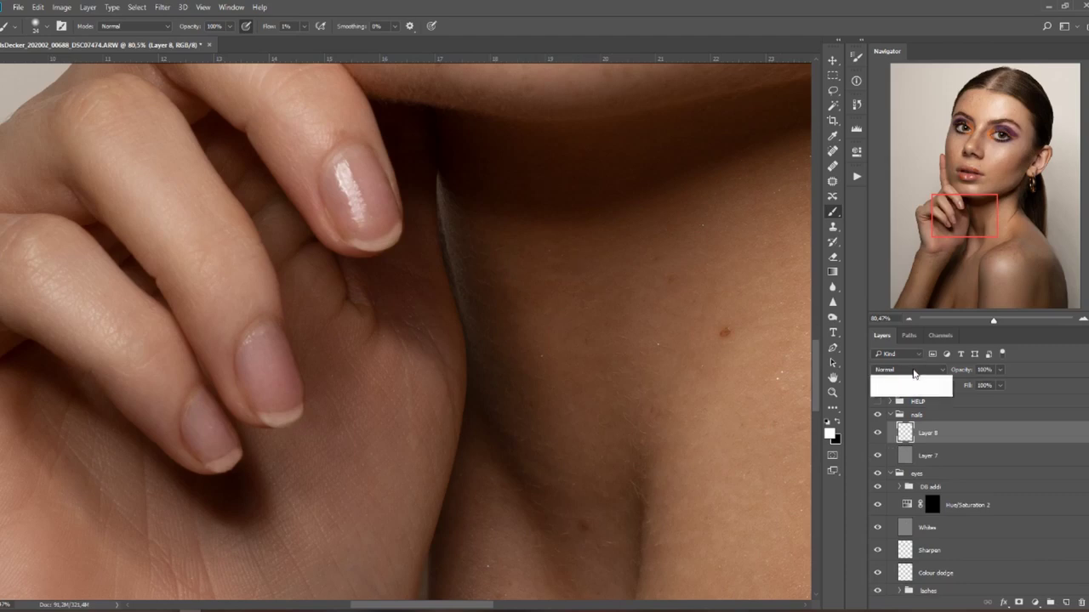
pyautogui.click(893, 588)
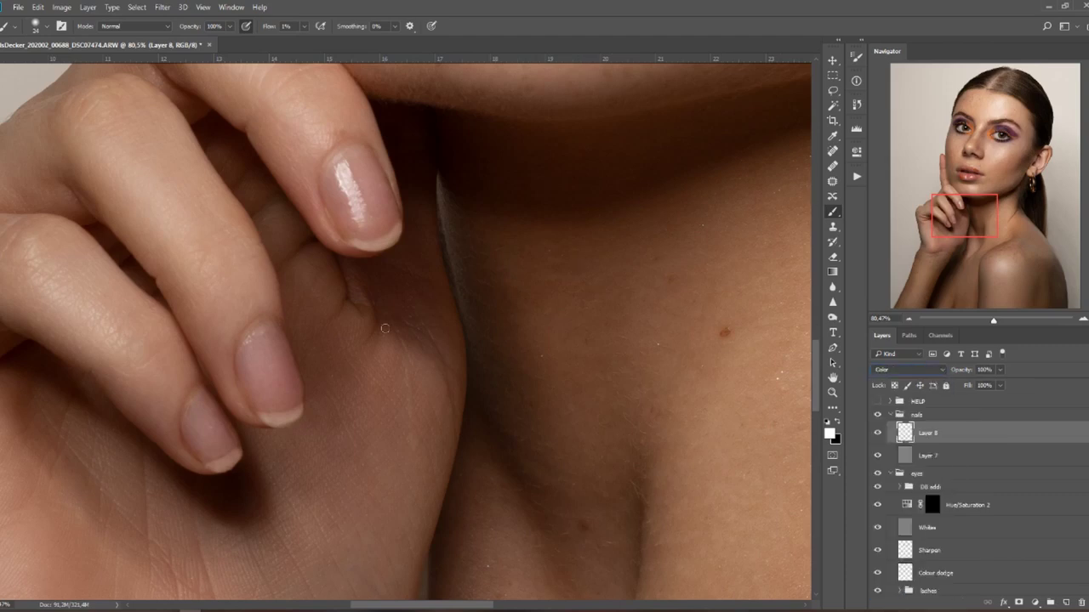
# Even out the nail colour with a sampled pink, size 51 brush at 10% flow, and move the Color layer below Layer 7.
pyautogui.keyDown('alt'); pyautogui.click(256, 367); pyautogui.keyUp('alt')
pyautogui.keyDown('alt'); pyautogui.rightClick(256, 366); pyautogui.keyUp('alt')
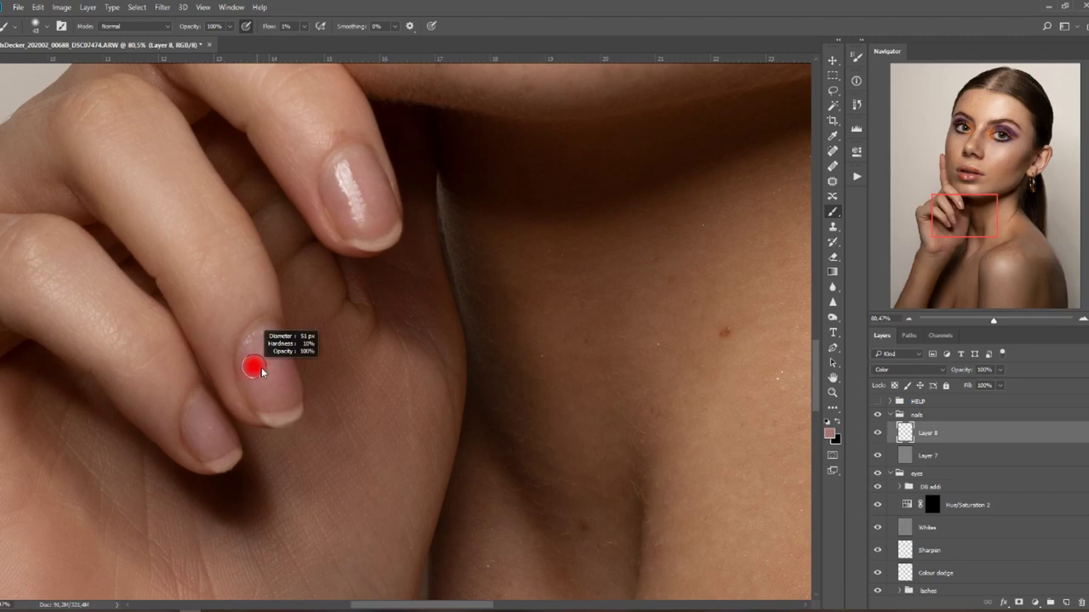
pyautogui.click(303, 27)
pyautogui.moveTo(298, 41); pyautogui.dragTo(308, 41)
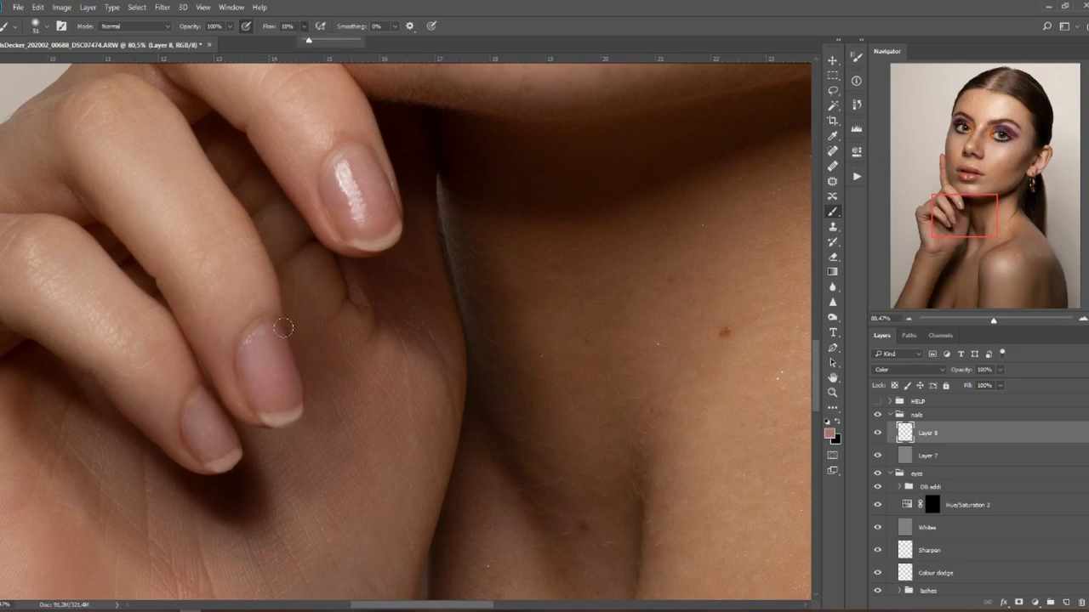
pyautogui.click(251, 349)
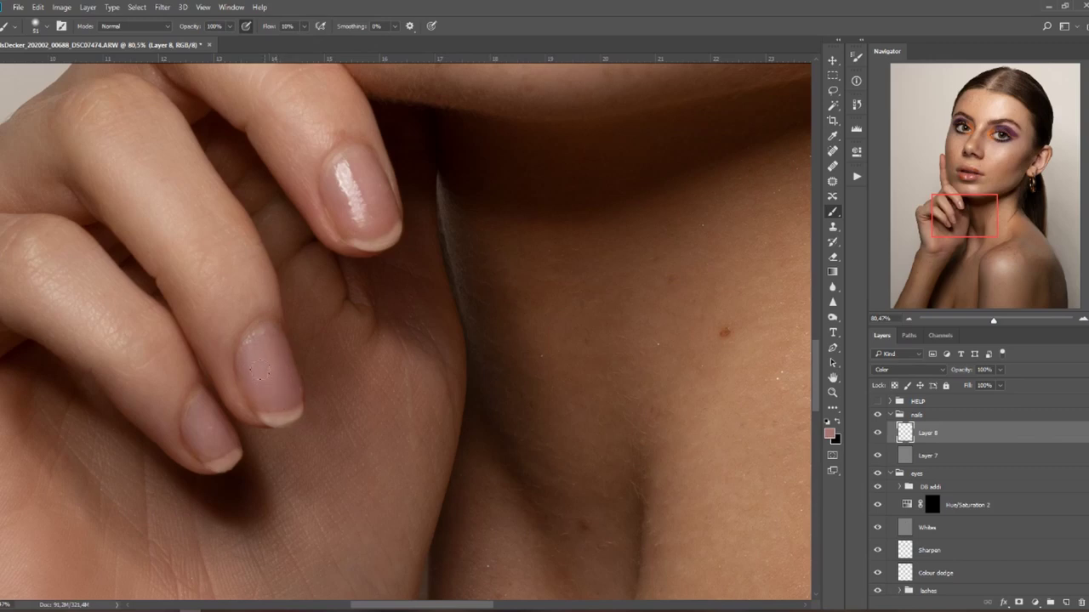
pyautogui.moveTo(956, 440); pyautogui.dragTo(950, 465)
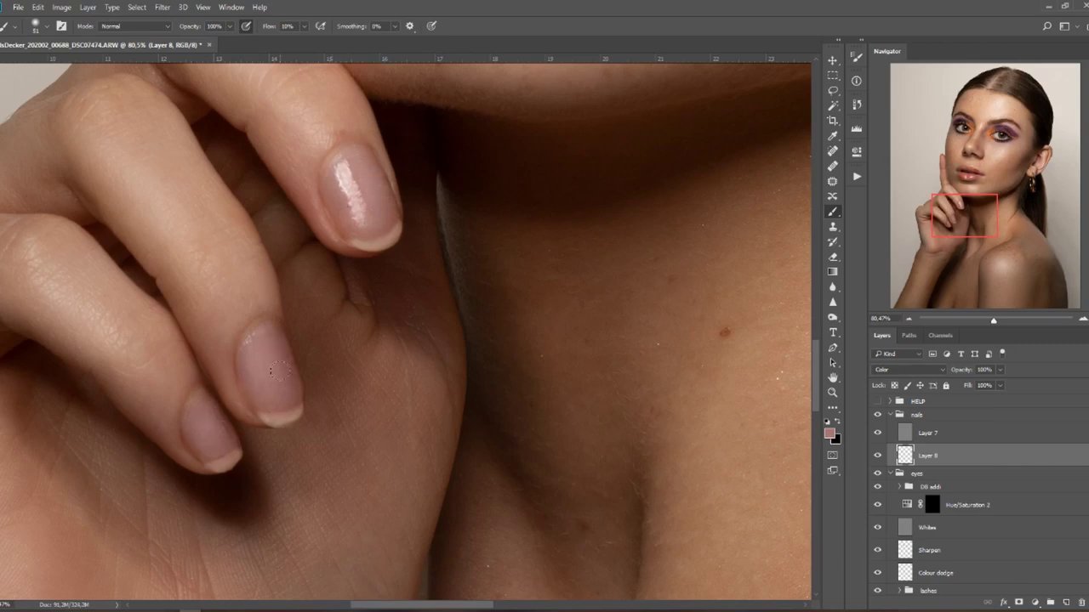
# Compare the hand with the nails group hidden and shown at several magnifications, and check the whole portrait.
pyautogui.scroll(-5, 270, 372)
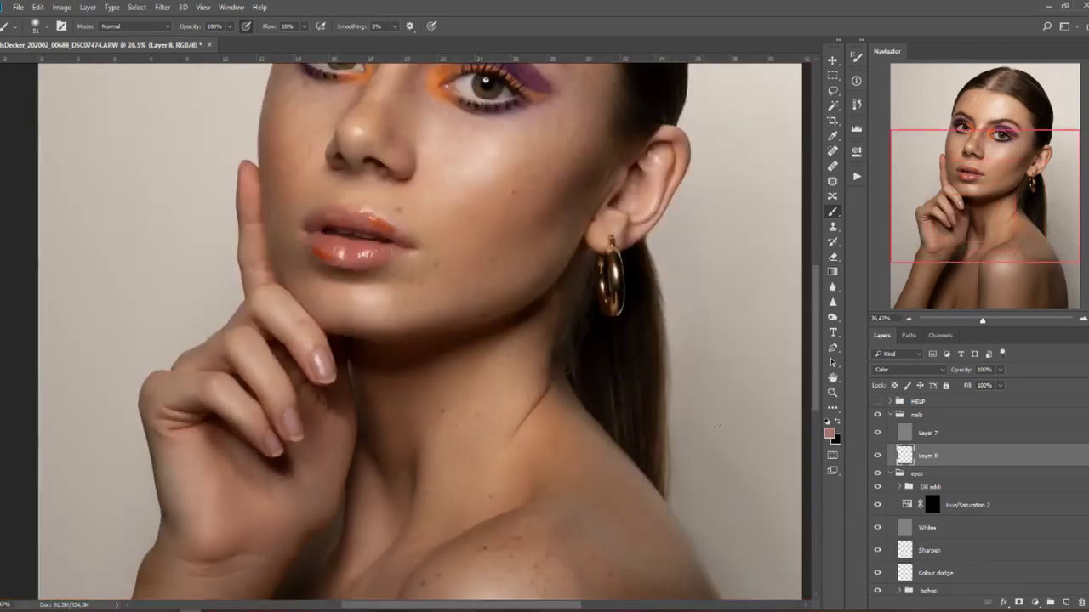
pyautogui.click(877, 415)
pyautogui.click(878, 416)
pyautogui.click(879, 416)
pyautogui.click(878, 416)
pyautogui.click(877, 415)
pyautogui.click(878, 415)
pyautogui.scroll(5, 303, 481)
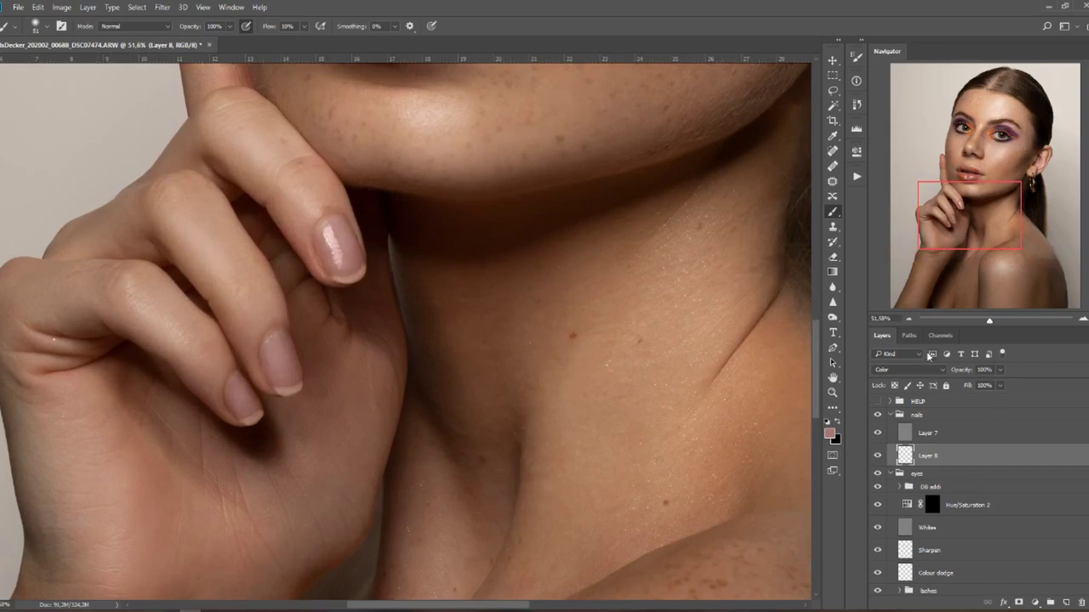
pyautogui.click(878, 416)
pyautogui.click(878, 416)
pyautogui.click(878, 416)
pyautogui.click(879, 416)
pyautogui.hotkey('ctrl', '-')
pyautogui.hotkey('ctrl', '-')
pyautogui.hotkey('ctrl', '-')
pyautogui.hotkey('ctrl', '-')
pyautogui.hotkey('ctrl', '-')
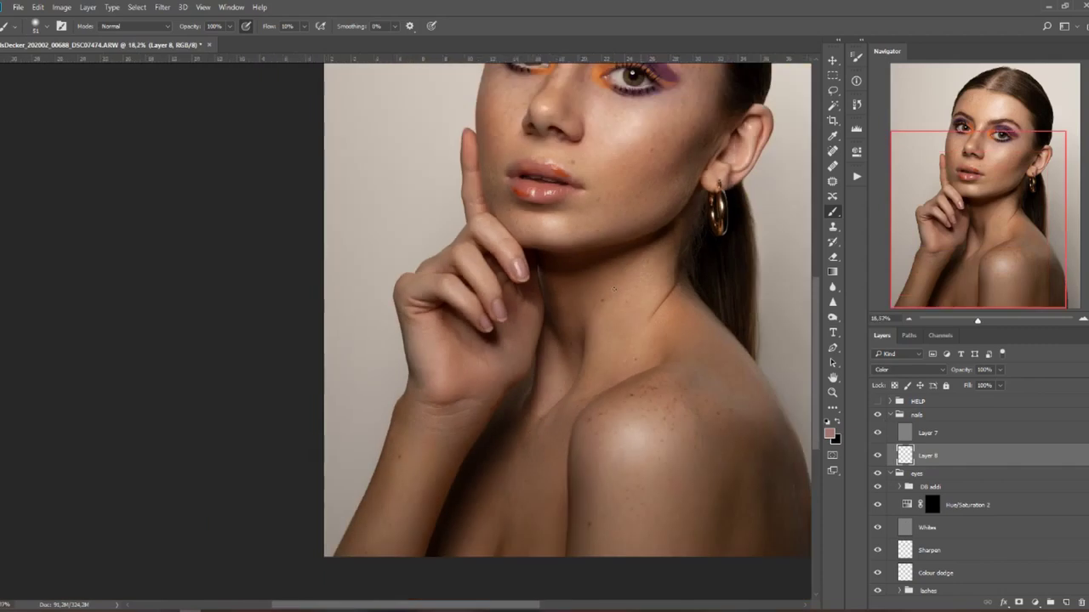
pyautogui.hotkey('ctrl', '0')
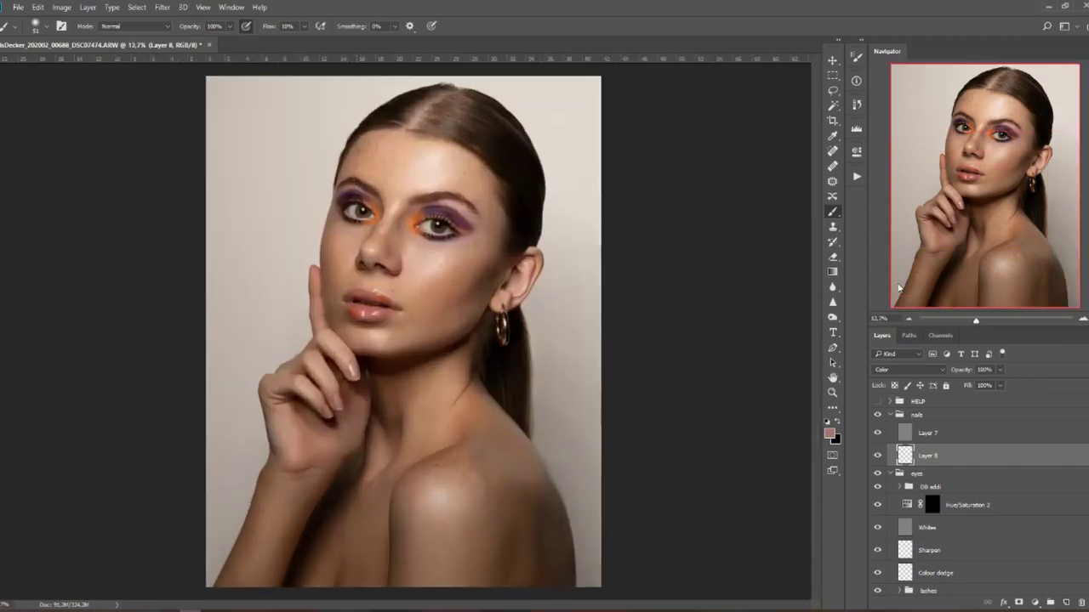
# Collapse the nails and eyes groups, add an empty layer above the nails group and set its blend mode to Color.
pyautogui.click(889, 416)
pyautogui.click(890, 430)
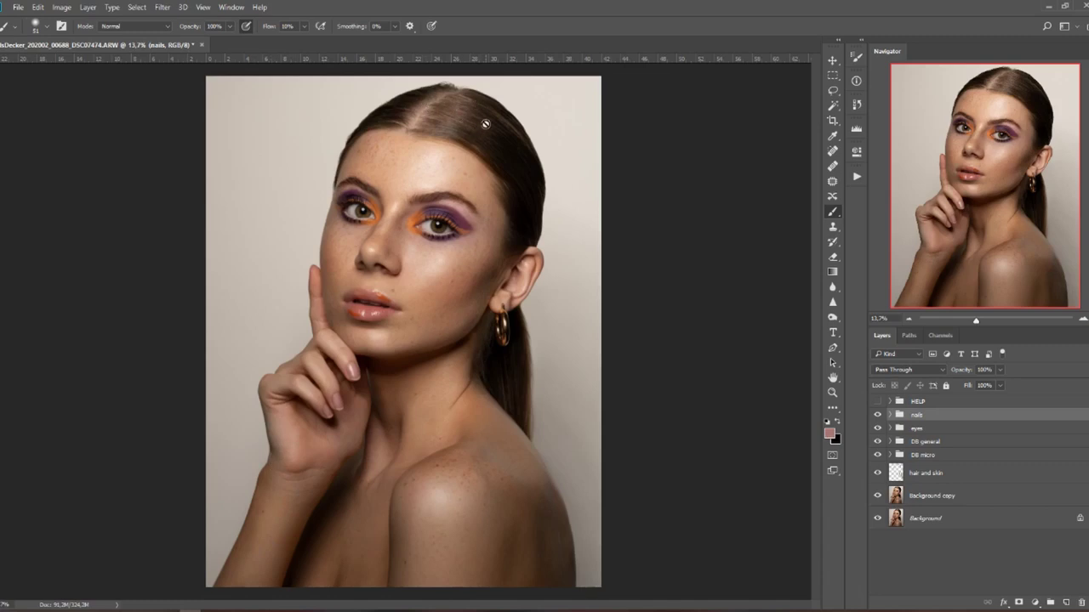
pyautogui.scroll(3, 246, 530)
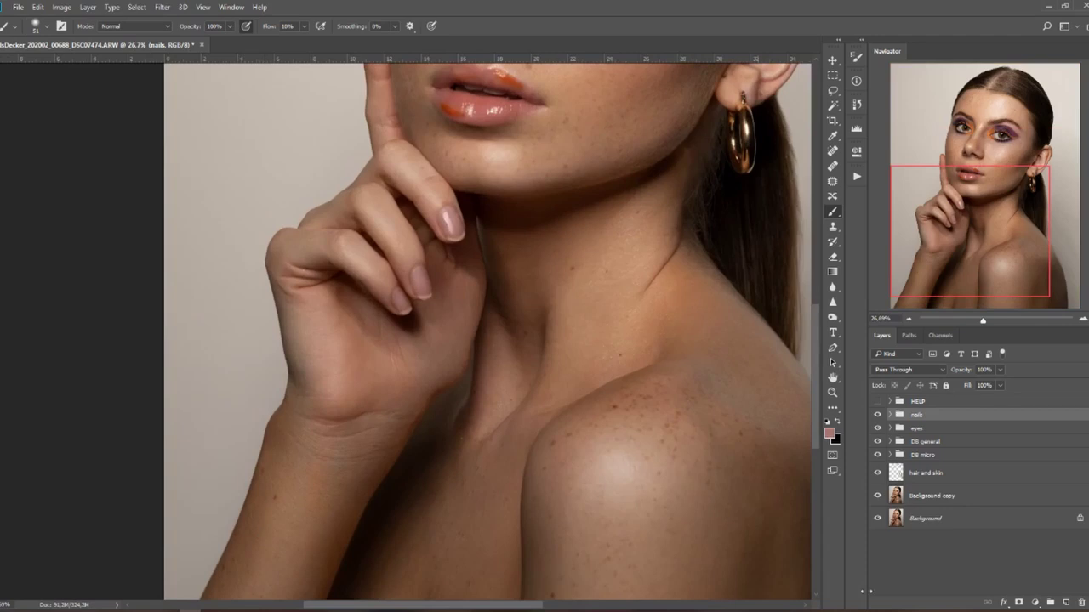
pyautogui.click(1068, 600)
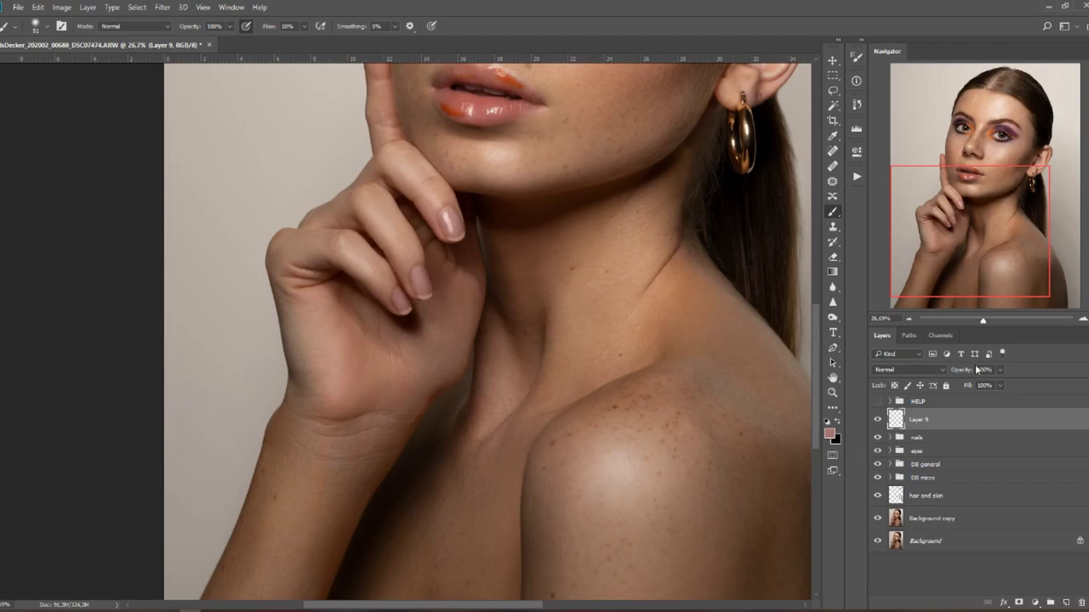
pyautogui.click(903, 369)
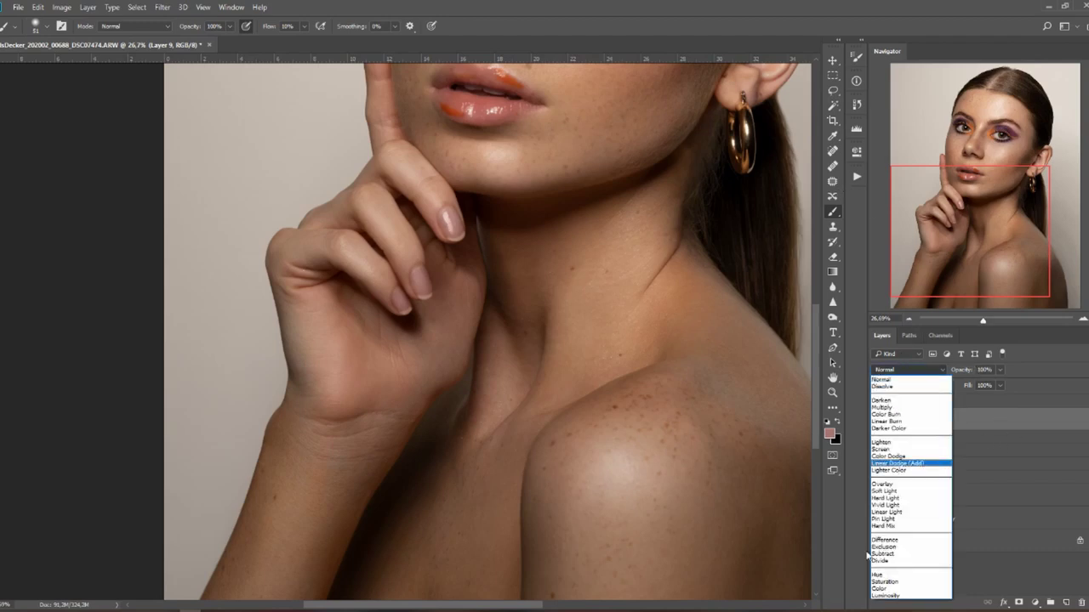
pyautogui.click(893, 586)
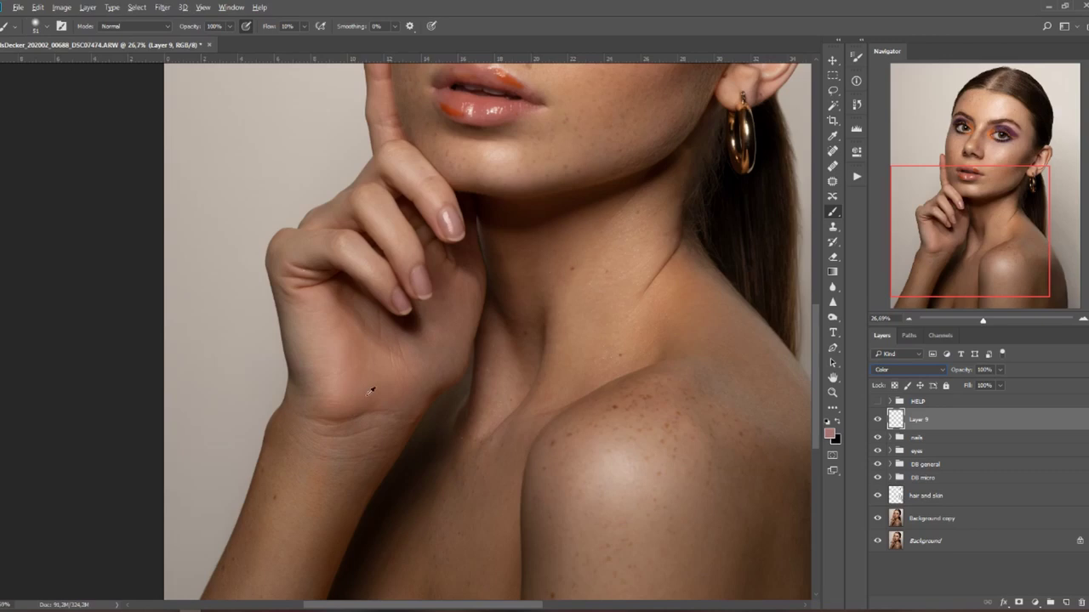
# Even out the colour of the hand and wrist with sampled skin tones, using a large soft brush at 10% flow.
pyautogui.moveTo(561, 325); pyautogui.dragTo(600, 315)
pyautogui.moveTo(380, 398)
pyautogui.mouseDown()
pyautogui.moveTo(422, 270)
pyautogui.moveTo(434, 268)
pyautogui.mouseUp()
pyautogui.moveTo(327, 203)
pyautogui.mouseDown()
pyautogui.moveTo(355, 220)
pyautogui.moveTo(341, 177)
pyautogui.moveTo(357, 303)
pyautogui.moveTo(365, 228)
pyautogui.moveTo(355, 189)
pyautogui.moveTo(381, 259)
pyautogui.moveTo(378, 307)
pyautogui.moveTo(397, 264)
pyautogui.moveTo(438, 245)
pyautogui.moveTo(381, 331)
pyautogui.moveTo(455, 260)
pyautogui.moveTo(496, 198)
pyautogui.moveTo(416, 299)
pyautogui.moveTo(340, 295)
pyautogui.moveTo(331, 168)
pyautogui.moveTo(349, 254)
pyautogui.moveTo(351, 165)
pyautogui.moveTo(387, 337)
pyautogui.moveTo(458, 252)
pyautogui.moveTo(330, 396)
pyautogui.moveTo(343, 353)
pyautogui.moveTo(322, 465)
pyautogui.moveTo(402, 338)
pyautogui.moveTo(378, 332)
pyautogui.moveTo(368, 348)
pyautogui.moveTo(356, 338)
pyautogui.moveTo(393, 337)
pyautogui.moveTo(451, 299)
pyautogui.moveTo(586, 286)
pyautogui.moveTo(649, 342)
pyautogui.moveTo(537, 301)
pyautogui.moveTo(537, 243)
pyautogui.moveTo(542, 311)
pyautogui.moveTo(531, 331)
pyautogui.moveTo(556, 299)
pyautogui.moveTo(489, 412)
pyautogui.moveTo(485, 464)
pyautogui.moveTo(556, 372)
pyautogui.moveTo(540, 435)
pyautogui.moveTo(566, 346)
pyautogui.mouseUp()
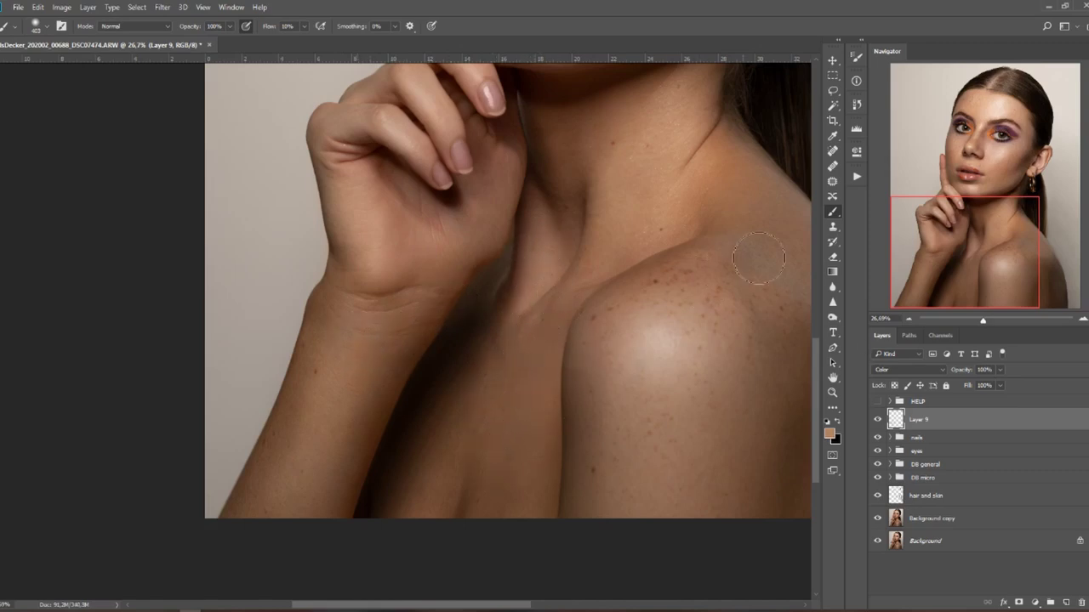
# Correct the skin colour around the shoulder and neck with a locally sampled tone and a size 283 brush.
pyautogui.moveTo(748, 291)
pyautogui.mouseDown()
pyautogui.moveTo(472, 323)
pyautogui.moveTo(474, 336)
pyautogui.moveTo(515, 266)
pyautogui.moveTo(578, 323)
pyautogui.moveTo(508, 215)
pyautogui.moveTo(511, 231)
pyautogui.mouseUp()
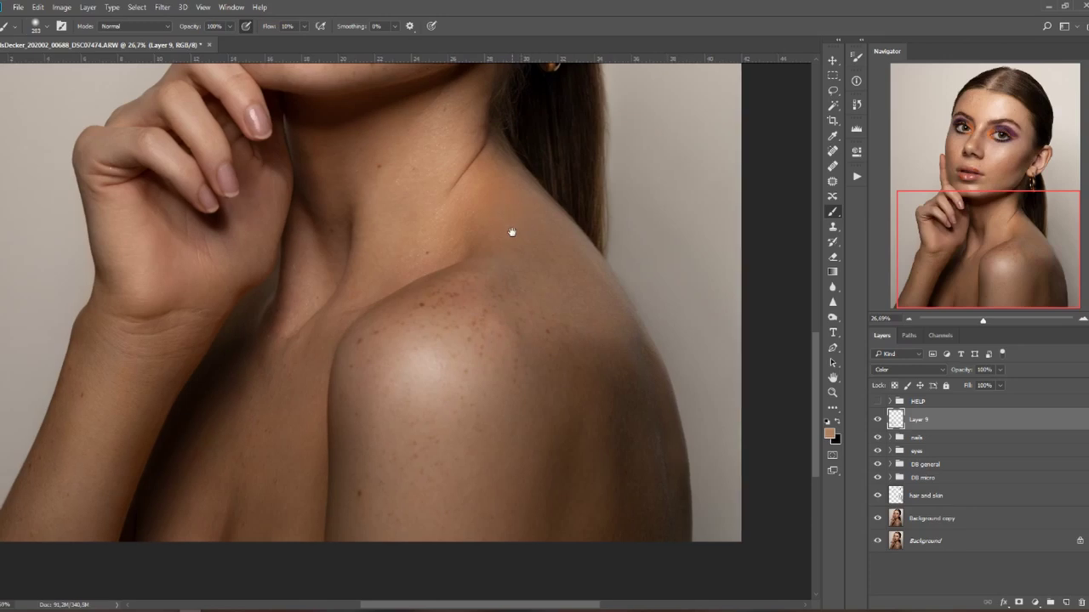
pyautogui.keyDown('alt'); pyautogui.click(517, 226); pyautogui.keyUp('alt')
pyautogui.moveTo(513, 270)
pyautogui.mouseDown()
pyautogui.moveTo(604, 325)
pyautogui.moveTo(490, 265)
pyautogui.moveTo(566, 280)
pyautogui.moveTo(602, 325)
pyautogui.moveTo(633, 339)
pyautogui.moveTo(588, 270)
pyautogui.moveTo(638, 389)
pyautogui.moveTo(431, 473)
pyautogui.moveTo(357, 432)
pyautogui.mouseUp()
# Even out the forehead's colour near the hairline with a skin tone sampled from the forehead.
pyautogui.moveTo(297, 329); pyautogui.dragTo(413, 513)
pyautogui.moveTo(423, 433); pyautogui.dragTo(414, 490)
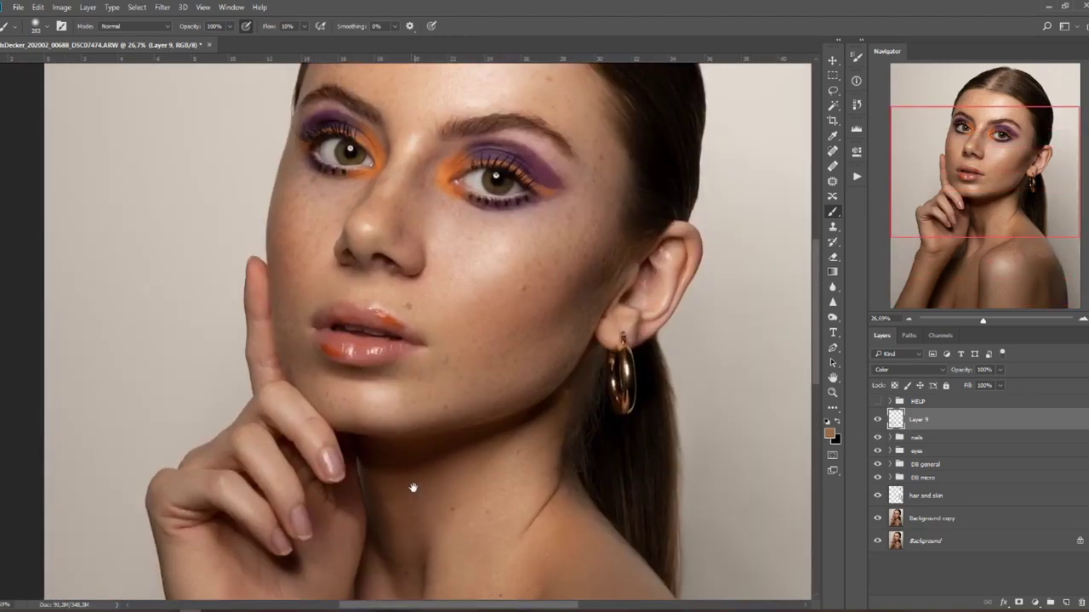
pyautogui.moveTo(423, 410); pyautogui.dragTo(420, 553)
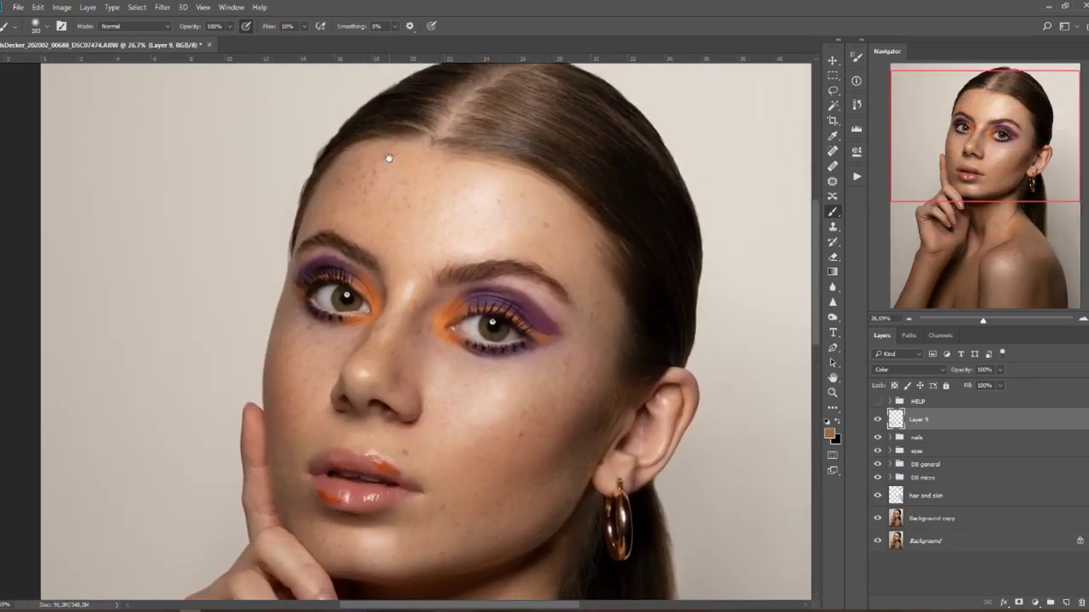
pyautogui.moveTo(389, 158); pyautogui.dragTo(392, 211)
pyautogui.scroll(3, 380, 128)
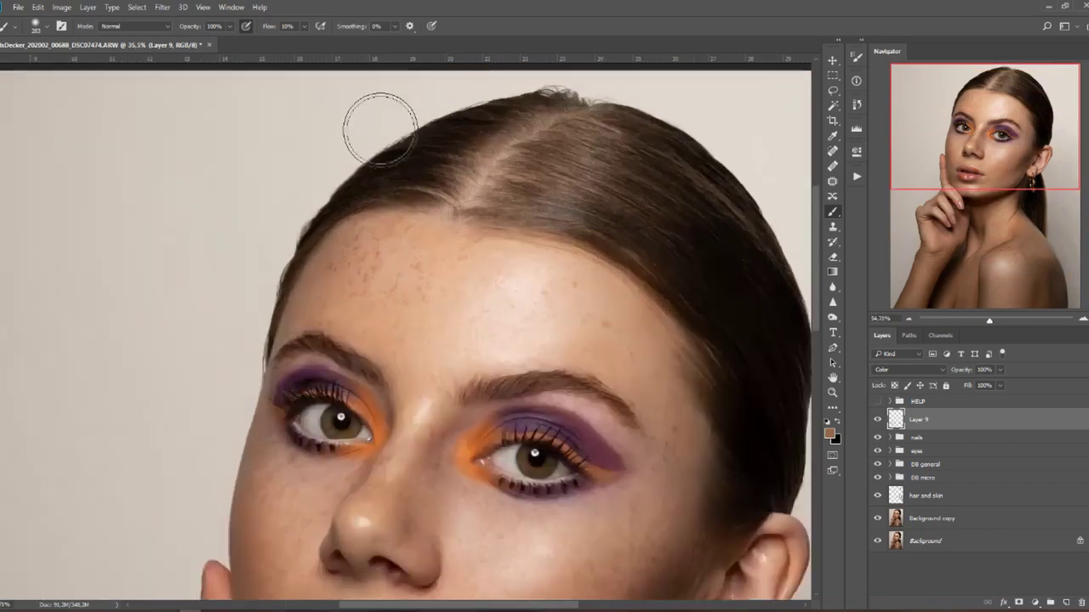
pyautogui.scroll(1, 380, 127)
pyautogui.keyDown('alt'); pyautogui.click(387, 291); pyautogui.keyUp('alt')
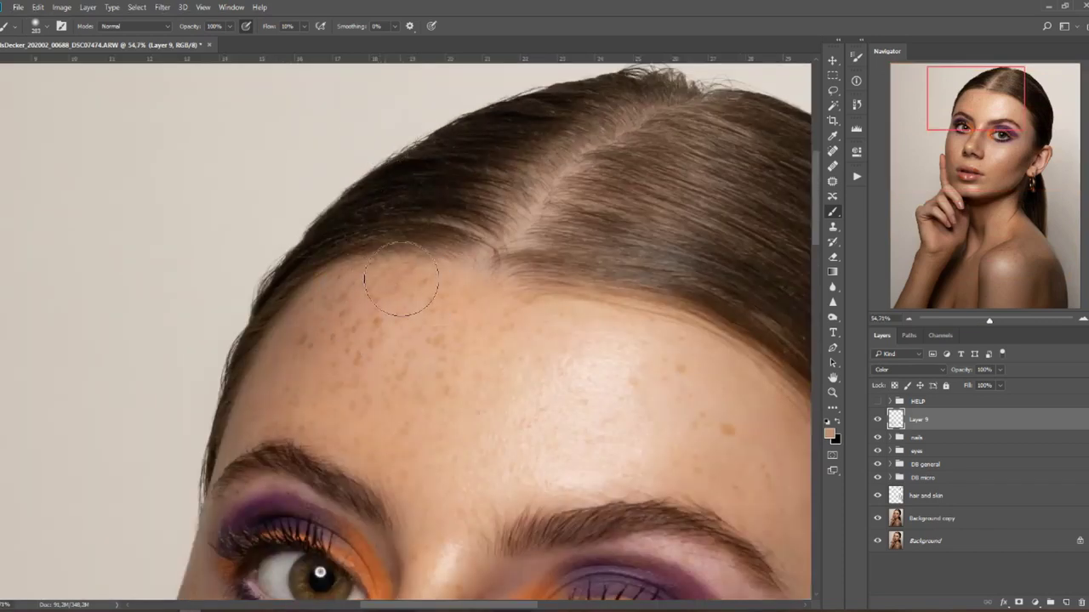
# Even out the colour of the cheeks, mouth area and chin with nearby sampled skin tones and a size 111 brush.
pyautogui.moveTo(484, 552)
pyautogui.mouseDown()
pyautogui.moveTo(419, 296)
pyautogui.moveTo(499, 216)
pyautogui.moveTo(460, 212)
pyautogui.mouseUp()
pyautogui.keyDown('alt'); pyautogui.rightClick(494, 218); pyautogui.keyUp('alt')
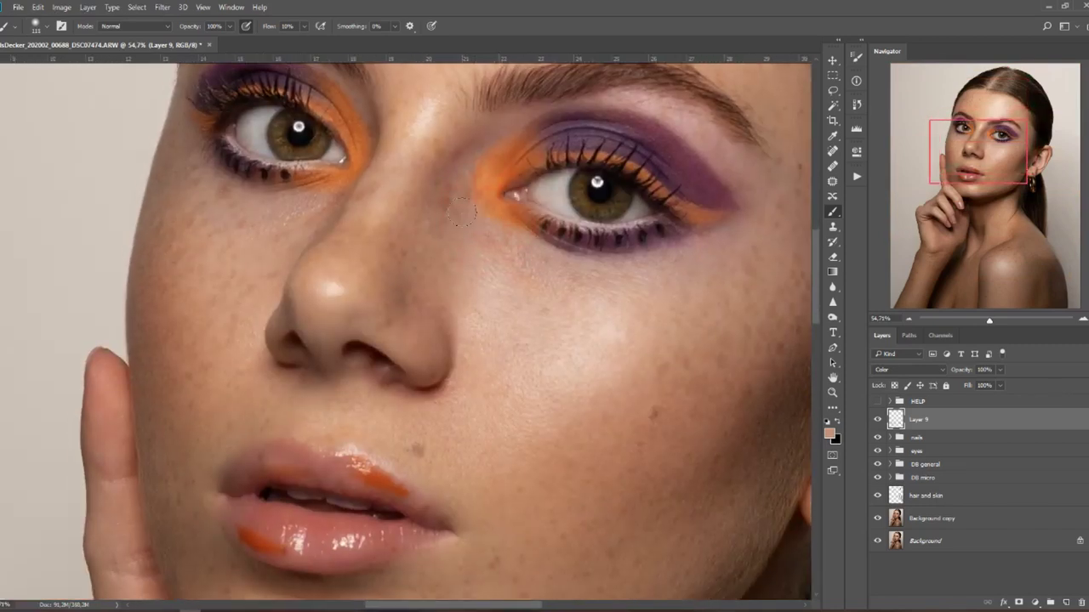
pyautogui.keyDown('alt'); pyautogui.click(270, 243); pyautogui.keyUp('alt')
pyautogui.keyDown('alt'); pyautogui.click(329, 388); pyautogui.keyUp('alt')
pyautogui.moveTo(476, 422); pyautogui.dragTo(551, 432)
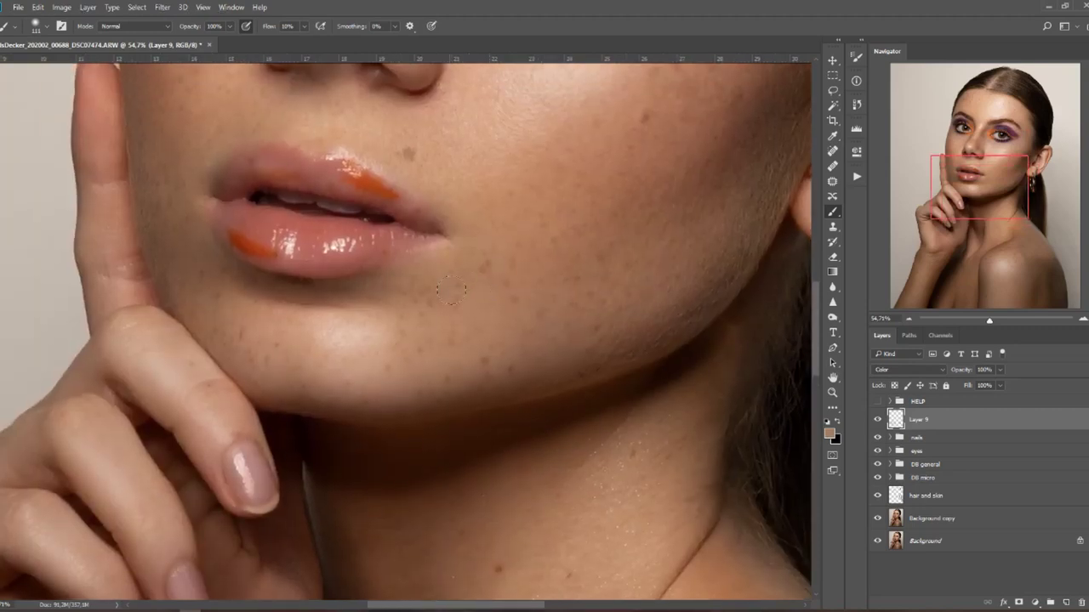
pyautogui.keyDown('alt'); pyautogui.click(413, 321); pyautogui.keyUp('alt')
# Neutralise the redness of the raised finger with a sampled skin tone, and continue over the hand with a size 254 brush.
pyautogui.moveTo(361, 360)
pyautogui.mouseDown()
pyautogui.moveTo(624, 557)
pyautogui.moveTo(425, 214)
pyautogui.mouseUp()
pyautogui.keyDown('alt'); pyautogui.click(458, 124); pyautogui.keyUp('alt')
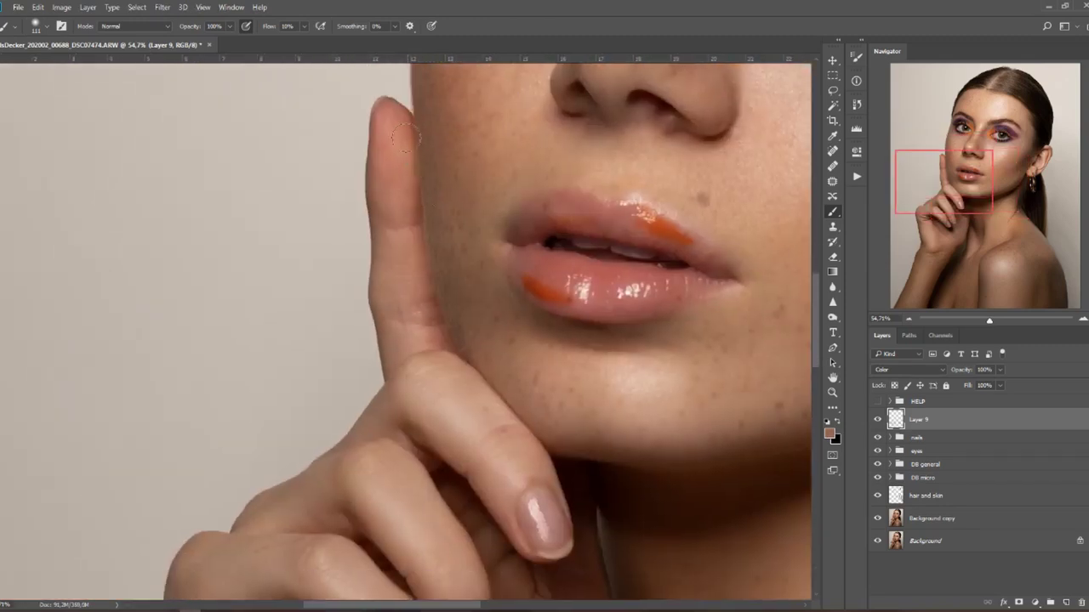
pyautogui.moveTo(391, 134); pyautogui.dragTo(416, 138)
pyautogui.moveTo(404, 209)
pyautogui.mouseDown()
pyautogui.moveTo(412, 294)
pyautogui.moveTo(400, 149)
pyautogui.moveTo(413, 329)
pyautogui.mouseUp()
pyautogui.moveTo(469, 428); pyautogui.dragTo(484, 331)
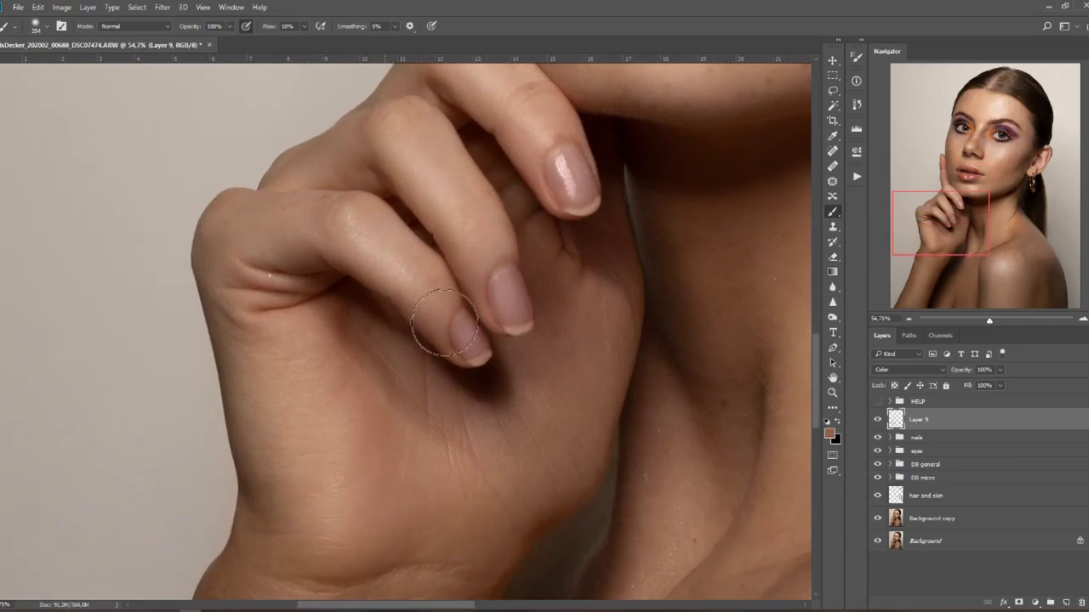
# Compare the hand and skin colour with Layer 9 hidden and shown, close up and zoomed out.
pyautogui.scroll(-2, 455, 339)
pyautogui.scroll(-3, 456, 340)
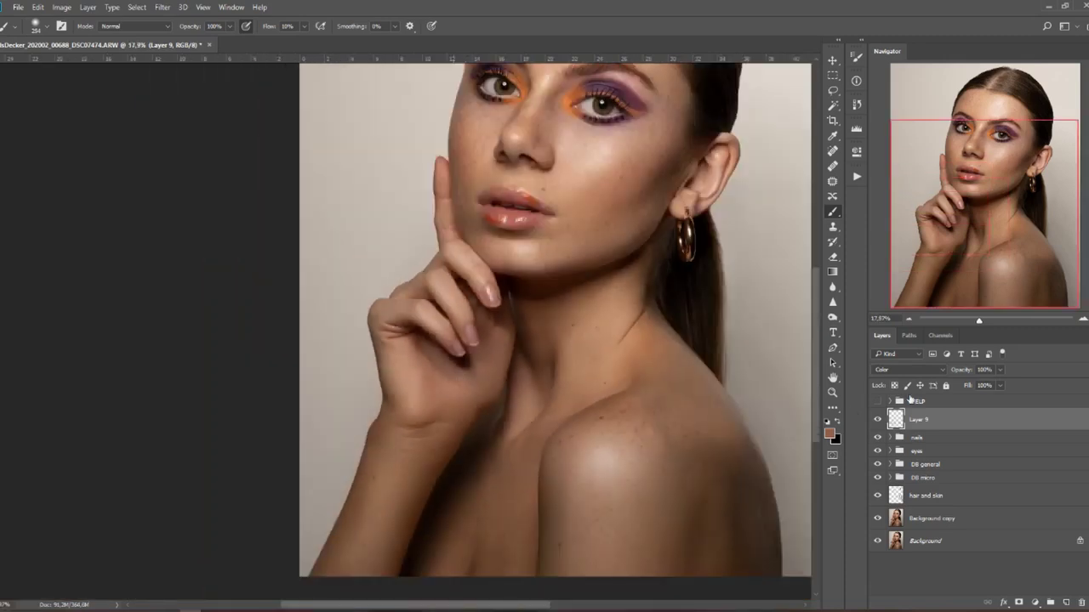
pyautogui.click(878, 420)
pyautogui.scroll(1, 426, 428)
pyautogui.scroll(2, 425, 428)
pyautogui.scroll(2, 517, 389)
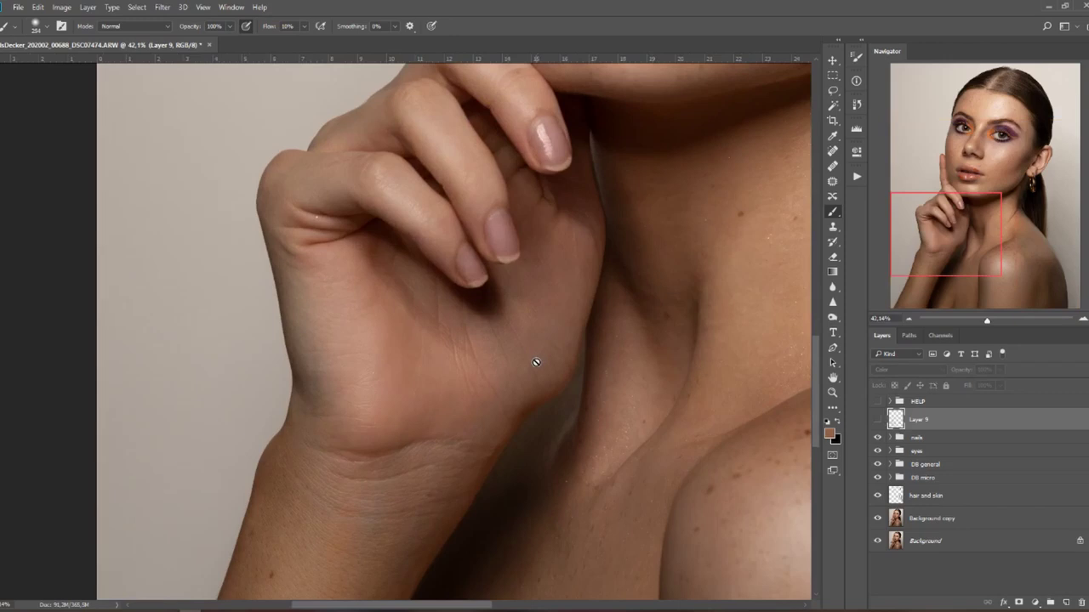
pyautogui.click(878, 419)
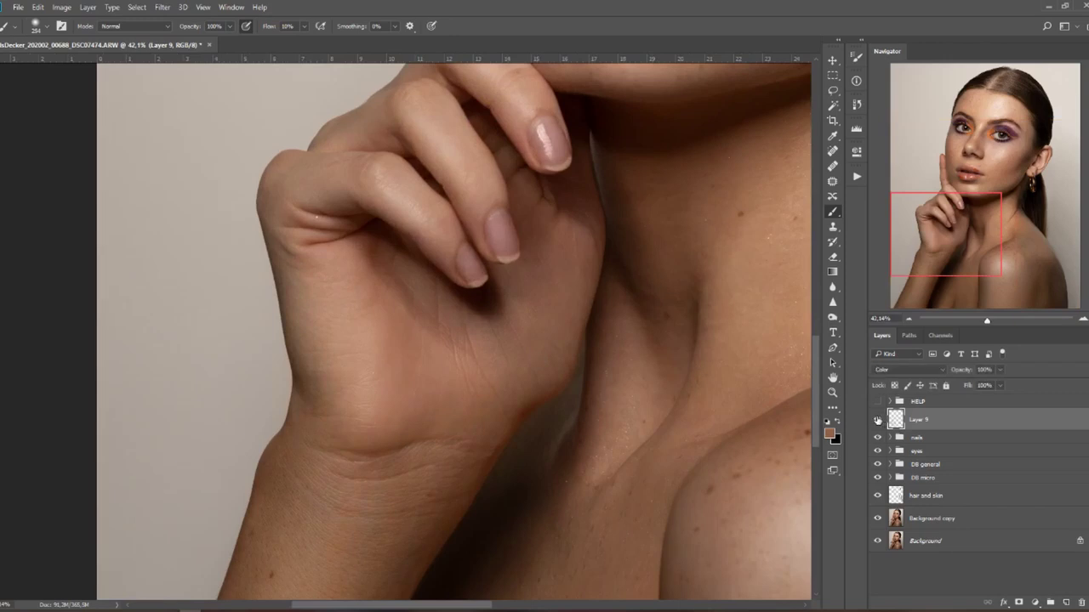
pyautogui.click(878, 420)
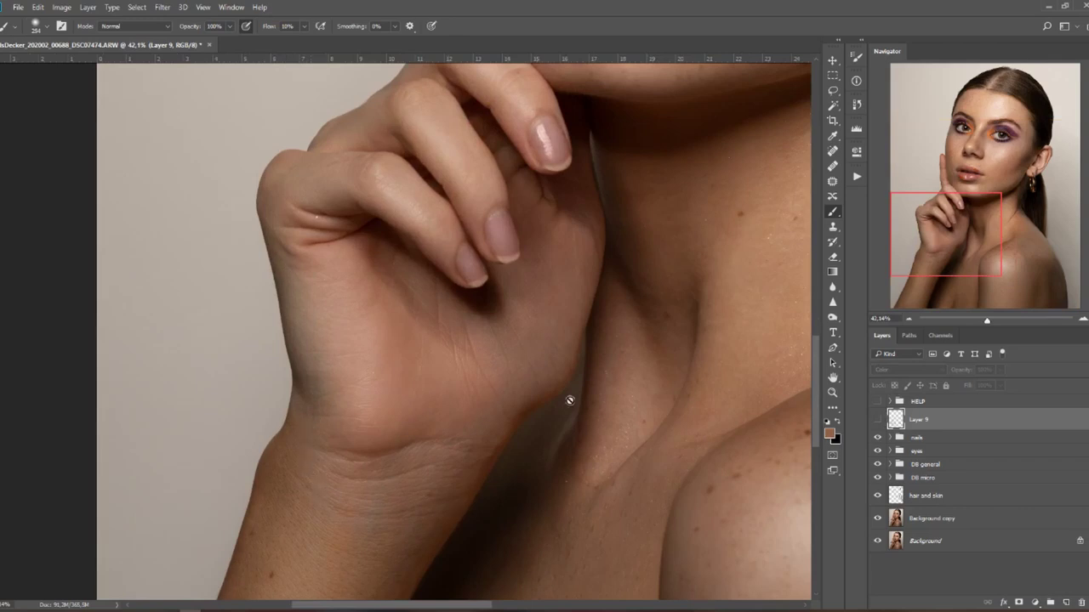
pyautogui.click(431, 270)
pyautogui.click(545, 232)
pyautogui.click(878, 421)
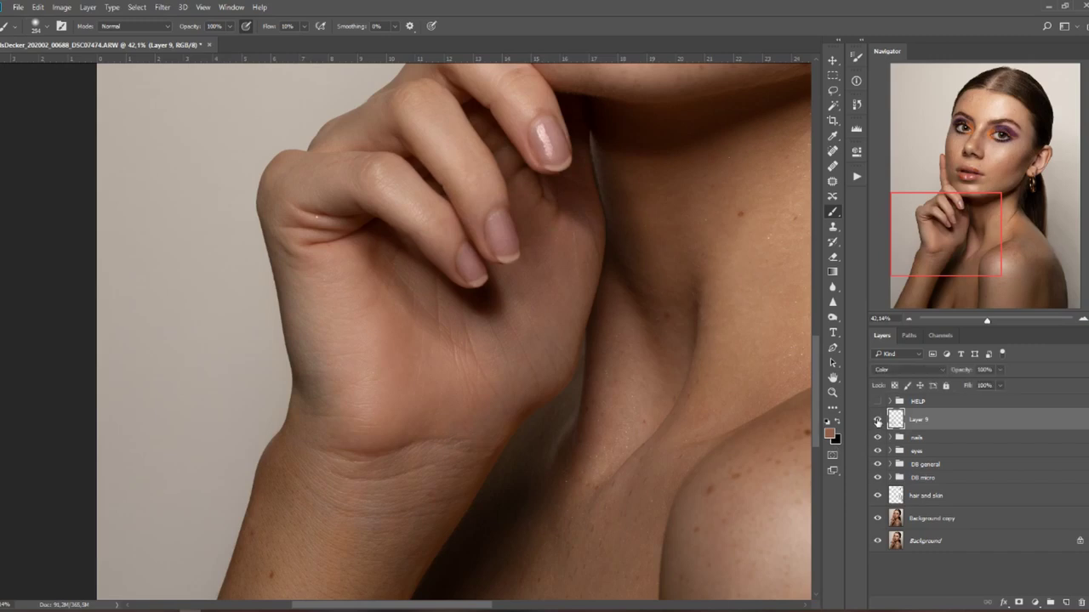
pyautogui.scroll(-3, 665, 349)
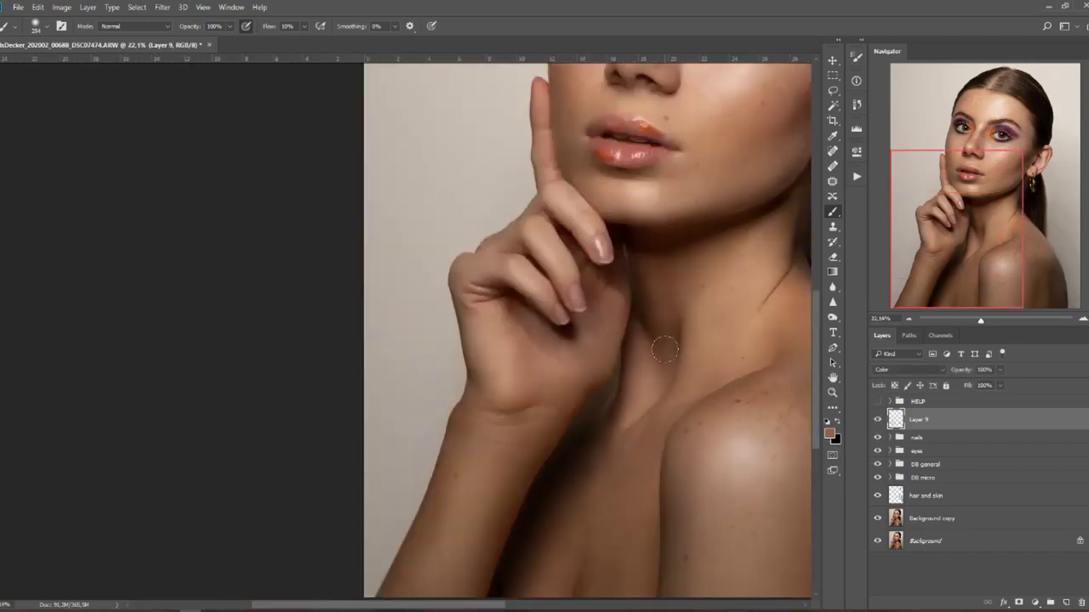
# Lower the opacity of Layer 9 to 49% while viewing the whole portrait.
pyautogui.click(1001, 370)
pyautogui.moveTo(1001, 387); pyautogui.dragTo(985, 387)
pyautogui.hotkey('ctrl', '0')
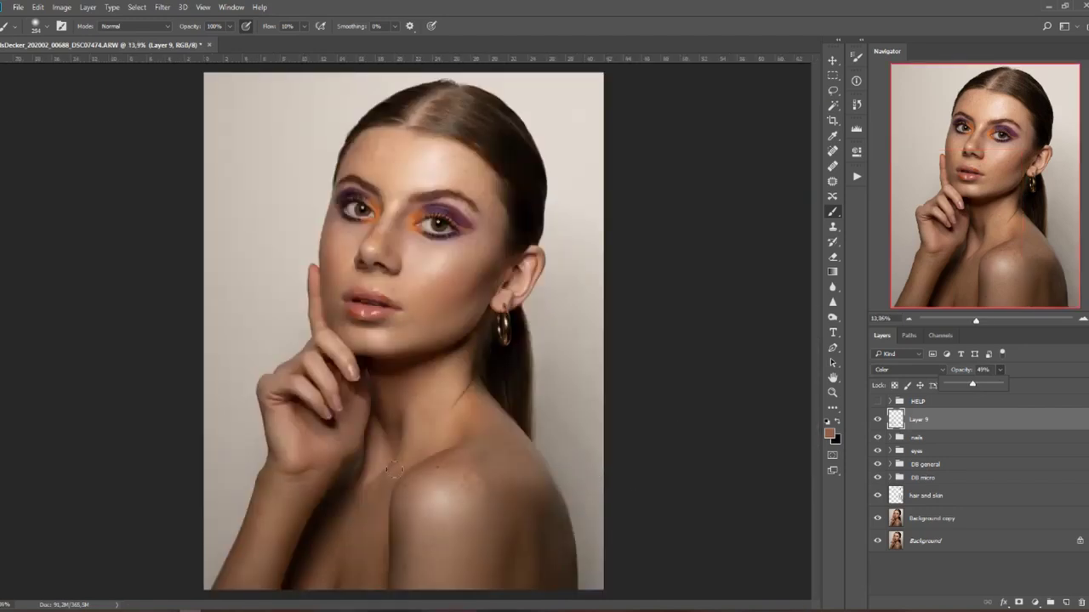
pyautogui.click(360, 497)
# Add a Selective Color adjustment layer above Layer 9, invert its mask and paint the forearm back in with a high-flow white brush.
pyautogui.scroll(3, 332, 530)
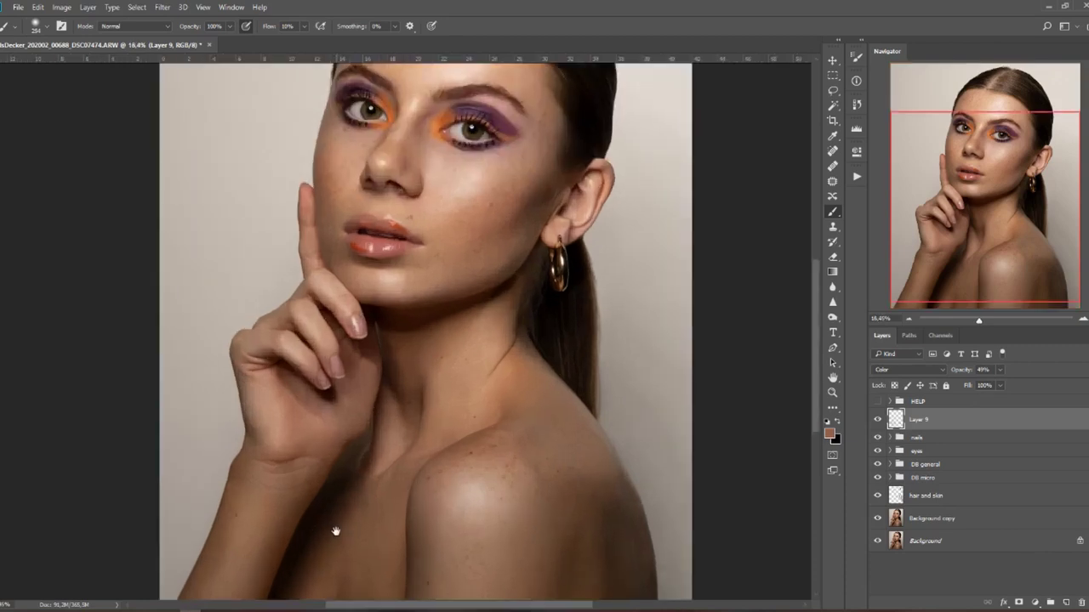
pyautogui.moveTo(335, 527); pyautogui.dragTo(331, 438)
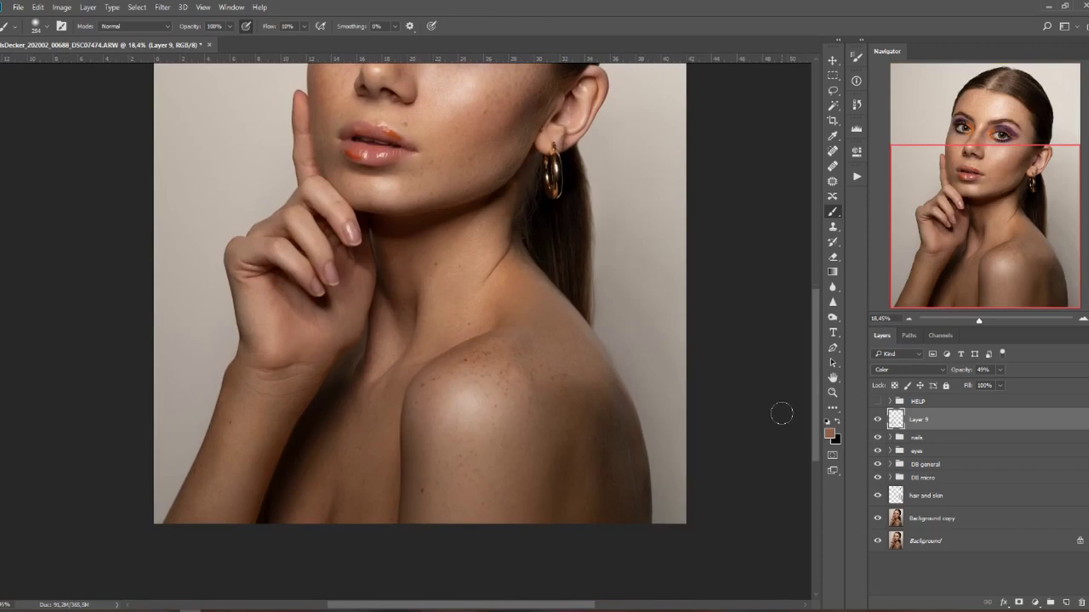
pyautogui.click(1019, 601)
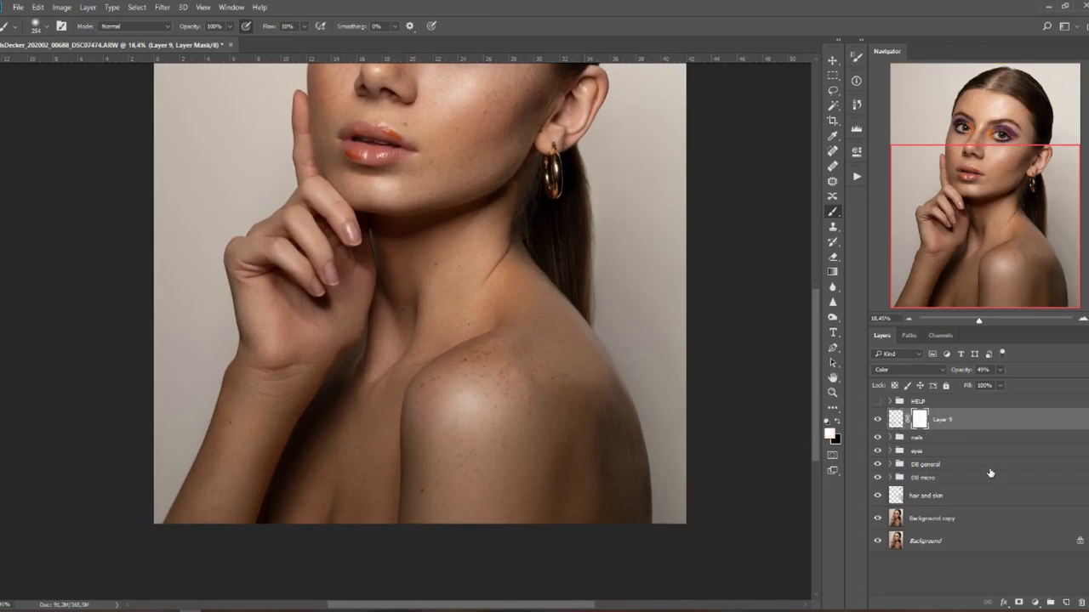
pyautogui.hotkey('ctrl', 'z')
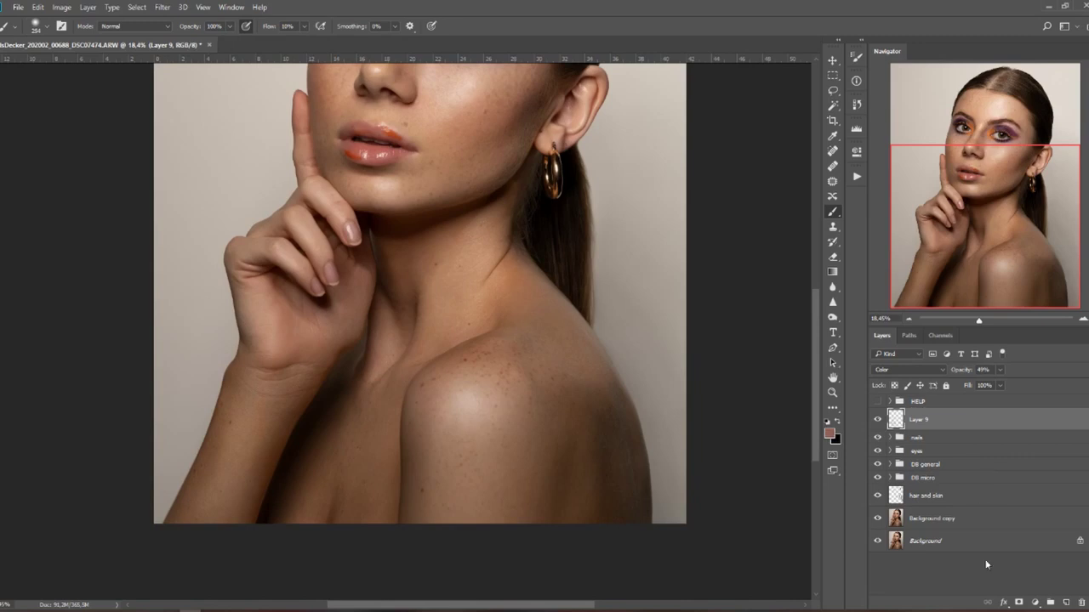
pyautogui.click(1033, 602)
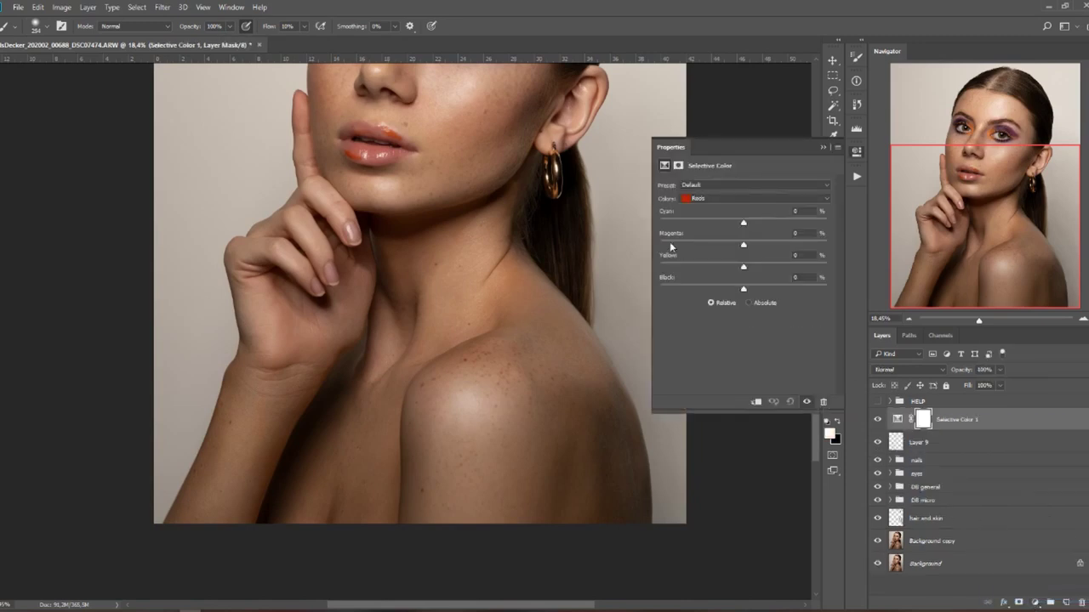
pyautogui.click(821, 150)
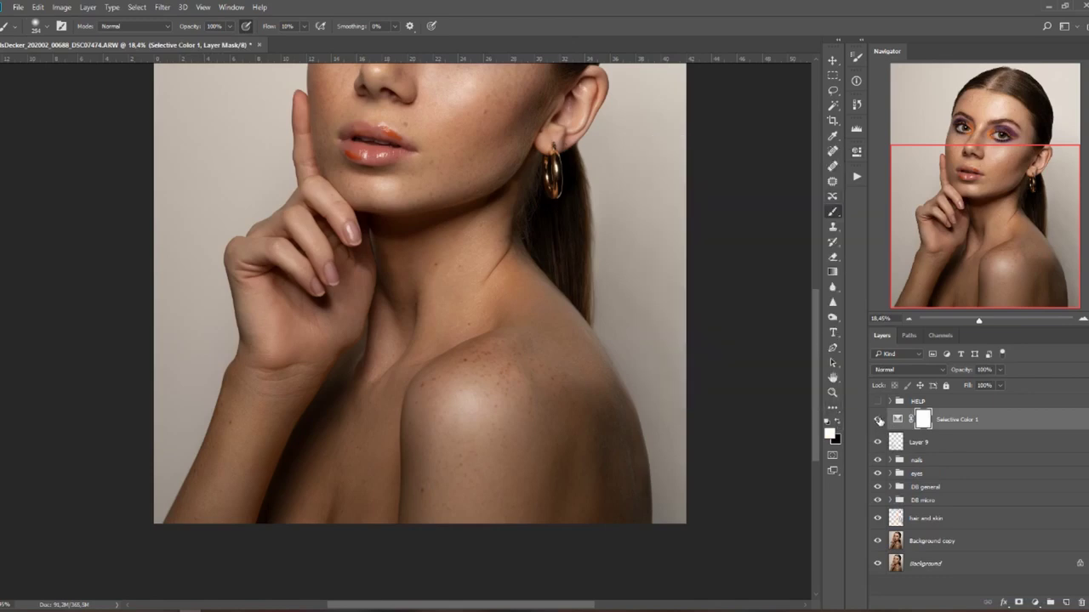
pyautogui.hotkey('ctrl', 'i')
pyautogui.moveTo(304, 30); pyautogui.dragTo(351, 44)
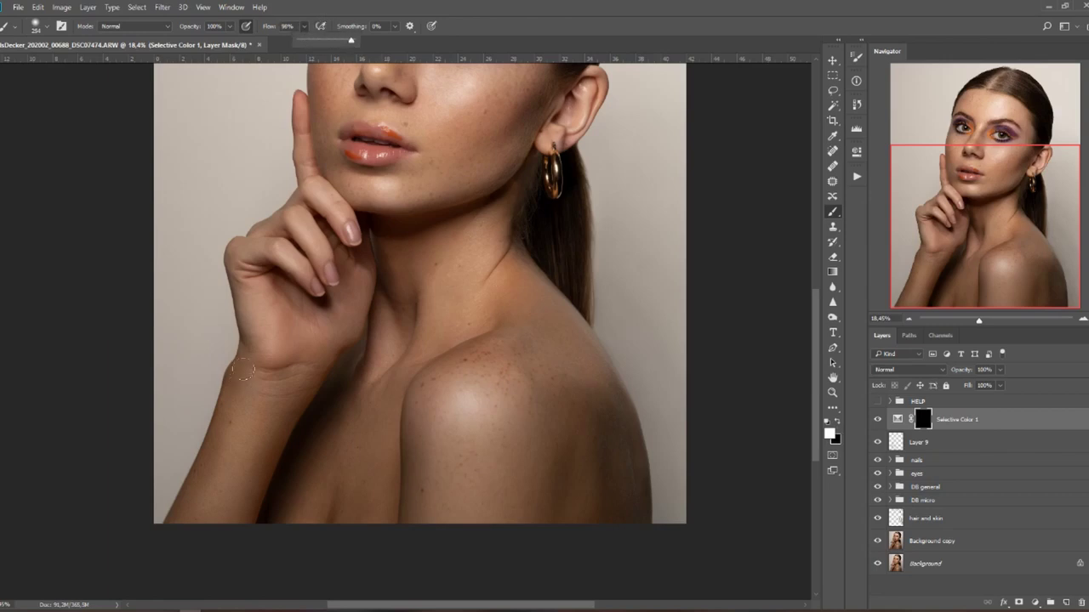
pyautogui.click(244, 369)
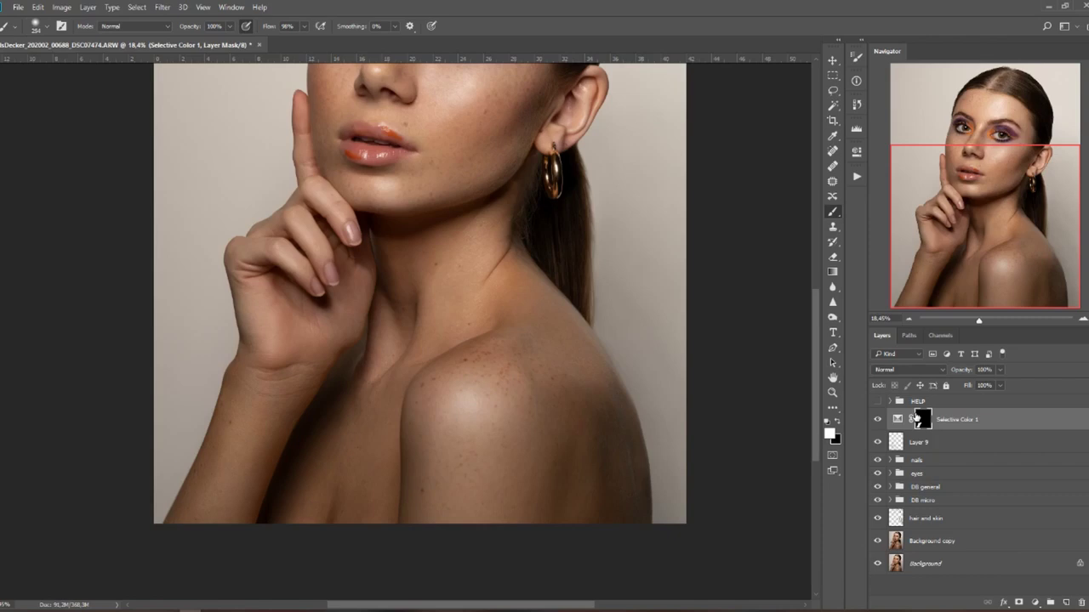
# For the adjustment's Yellows, set Cyan to +22%, Magenta to -9% and Yellow to -18%, and lower Black.
pyautogui.doubleClick(897, 420)
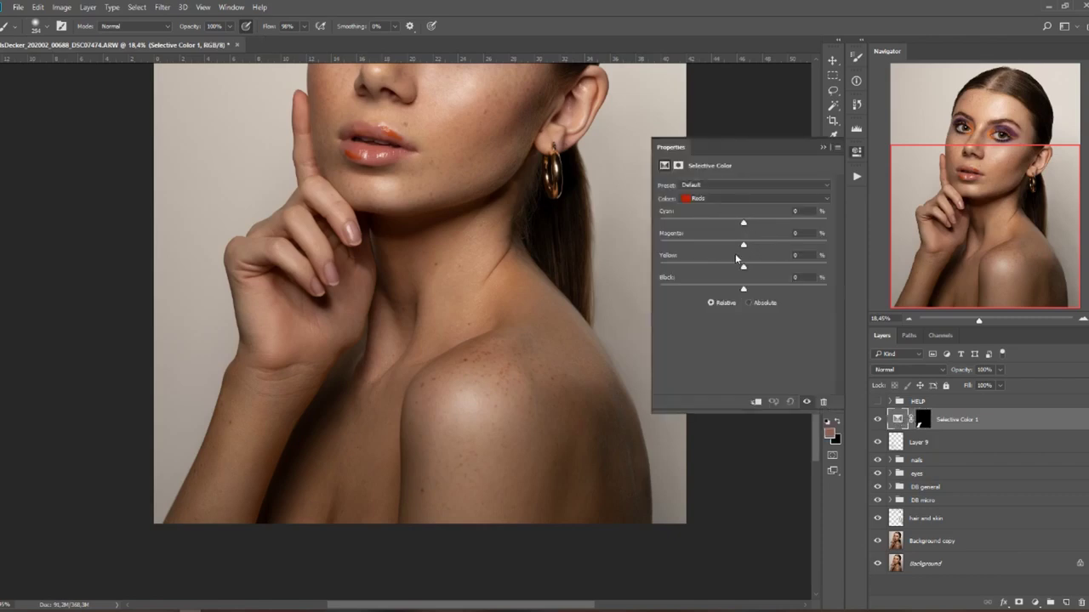
pyautogui.click(731, 200)
pyautogui.click(721, 220)
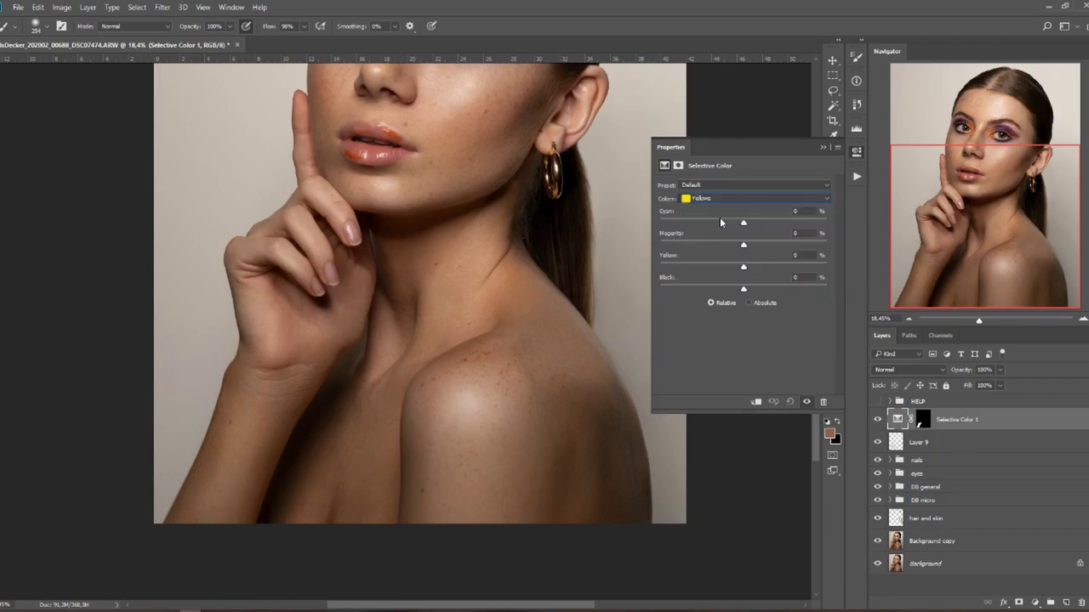
pyautogui.moveTo(744, 267); pyautogui.dragTo(763, 225)
pyautogui.moveTo(744, 288); pyautogui.dragTo(714, 287)
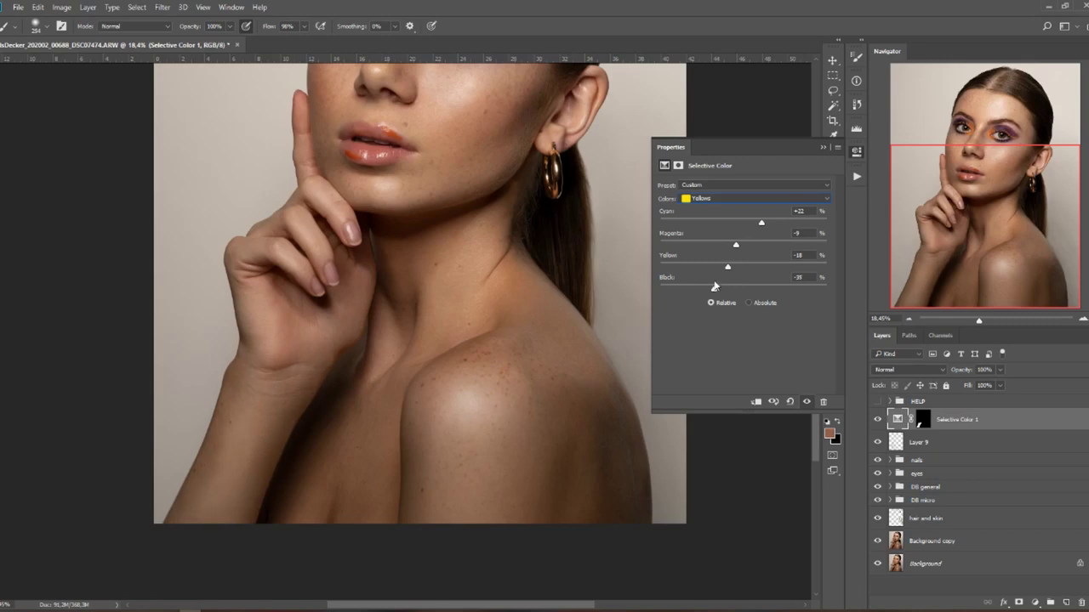
# Slightly lower the Yellow component in the adjustment's Reds and close its settings.
pyautogui.click(734, 199)
pyautogui.click(729, 212)
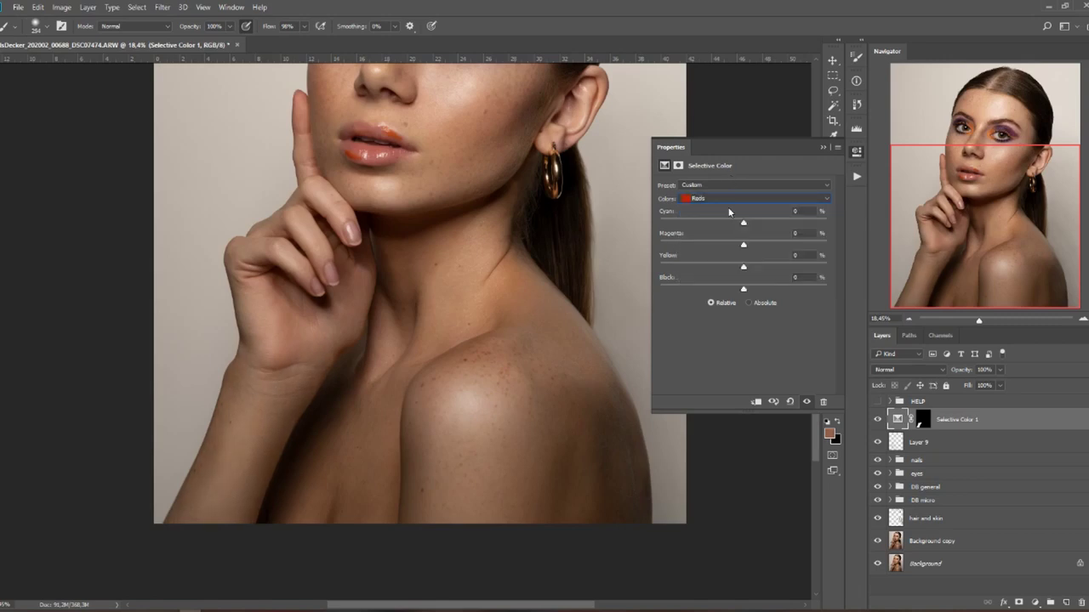
pyautogui.moveTo(746, 269); pyautogui.dragTo(738, 270)
pyautogui.click(822, 147)
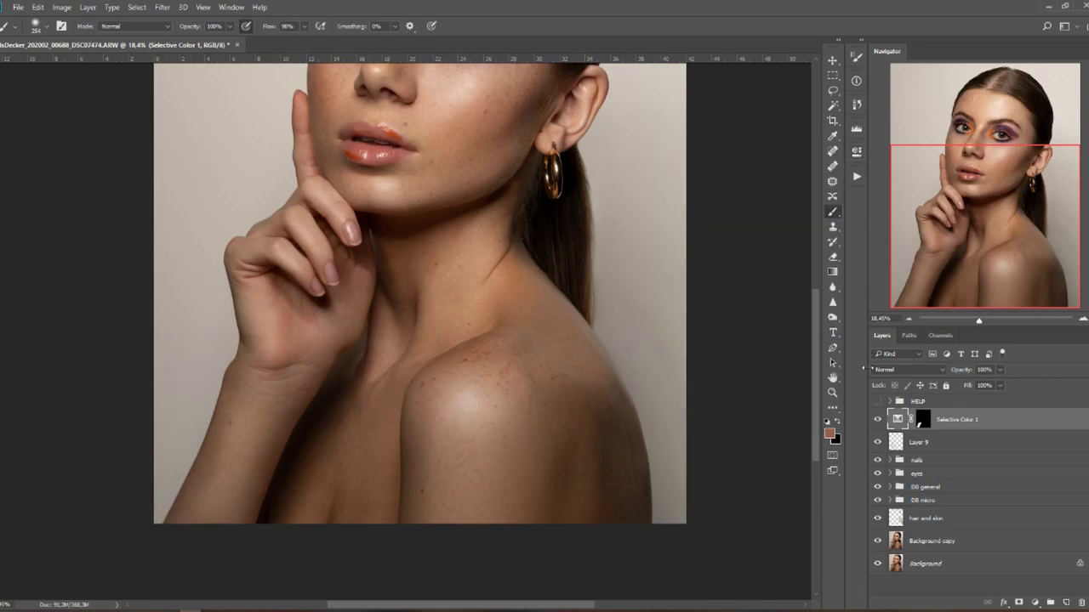
# Compare the portrait with and without the Selective Color 1 adjustment.
pyautogui.click(877, 422)
pyautogui.click(877, 421)
pyautogui.click(877, 422)
pyautogui.click(876, 422)
pyautogui.click(877, 422)
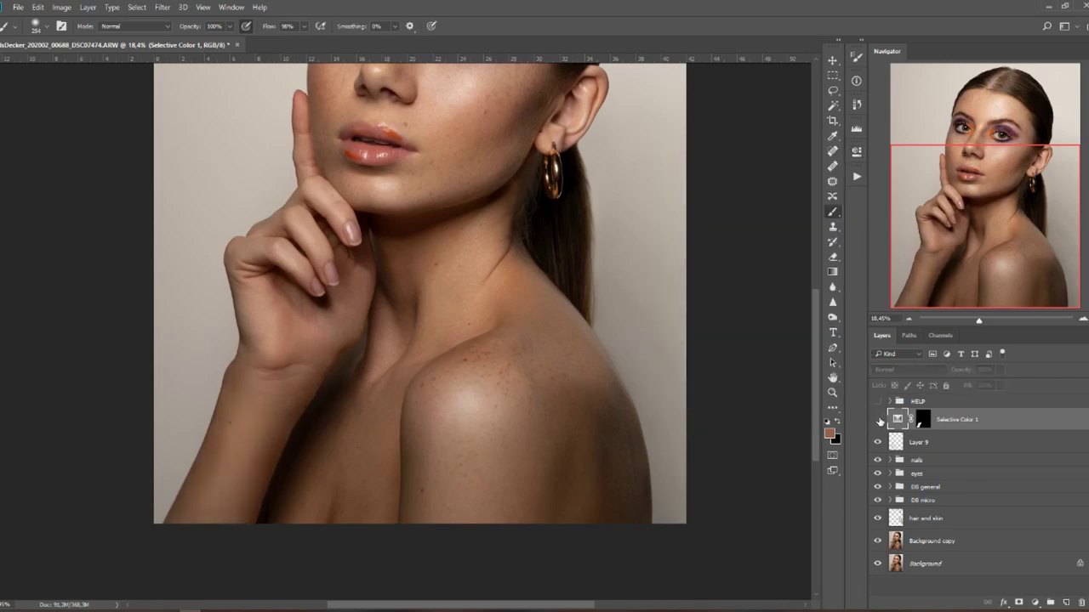
pyautogui.click(877, 422)
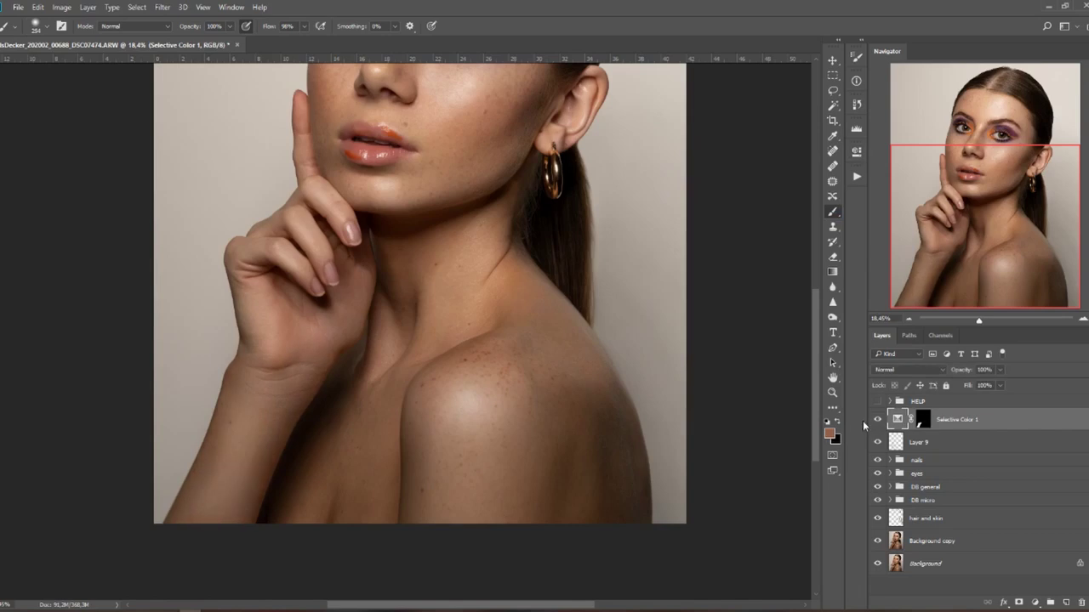
# Activate the Selective Color 1 layer mask and paint it white over the base of the palm near the wrist.
pyautogui.click(838, 421)
pyautogui.click(829, 423)
pyautogui.click(922, 420)
pyautogui.press('x')
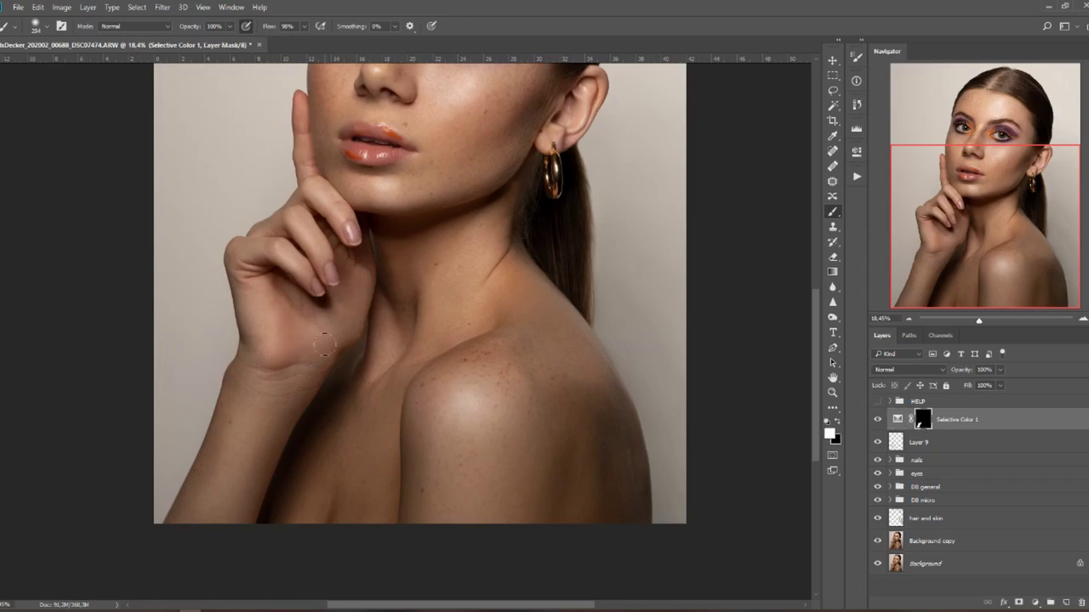
pyautogui.keyDown('alt'); pyautogui.rightClick(315, 351); pyautogui.keyUp('alt')
# Toggle the Selective Color 1 layer to check how the masked adjustment affects the hand and forearm.
pyautogui.click(878, 419)
pyautogui.click(878, 419)
pyautogui.click(878, 420)
pyautogui.click(879, 419)
pyautogui.click(881, 418)
pyautogui.click(881, 418)
# Extend the white mask painting softly across the palm, varying the brush size up to 243 px.
pyautogui.rightClick(246, 334)
pyautogui.click(274, 333)
pyautogui.rightClick(284, 332)
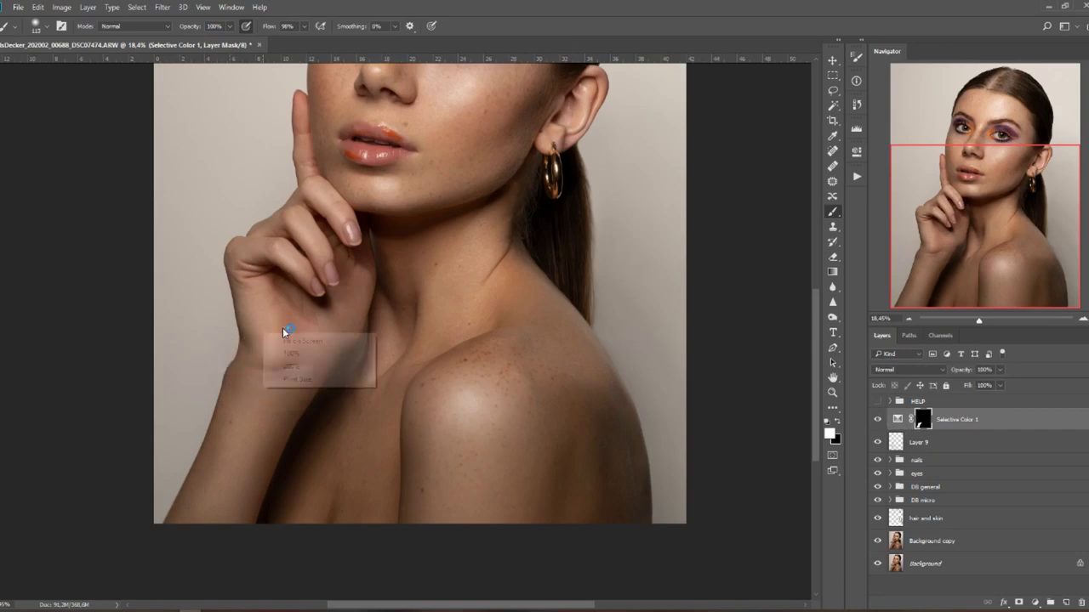
pyautogui.keyDown('alt'); pyautogui.moveTo(280, 325); pyautogui.dragTo(290, 319); pyautogui.keyUp('alt')
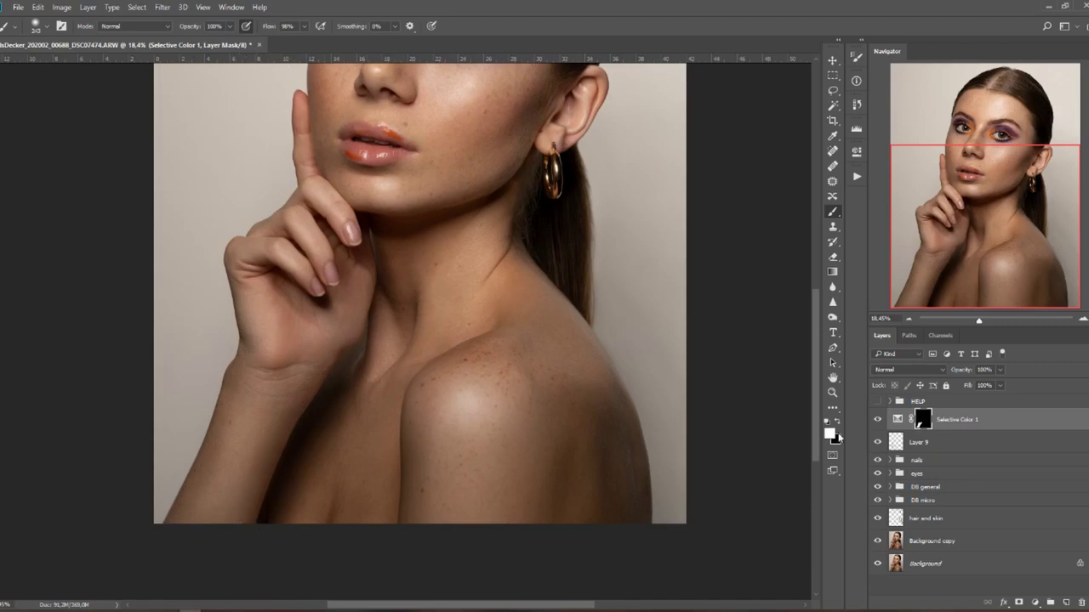
# Lower the opacity of the Selective Color 1 layer to 84%.
pyautogui.click(1000, 370)
pyautogui.moveTo(1003, 386); pyautogui.dragTo(988, 387)
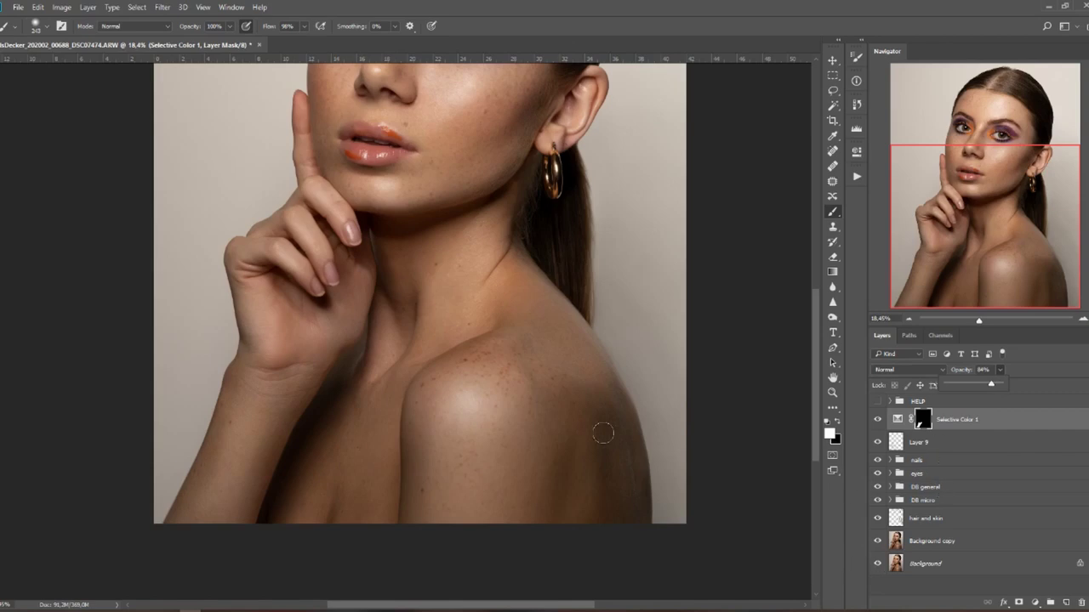
pyautogui.click(757, 314)
# Compare the retouched portrait with the original Background layer across the whole image.
pyautogui.hotkey('ctrl', '0')
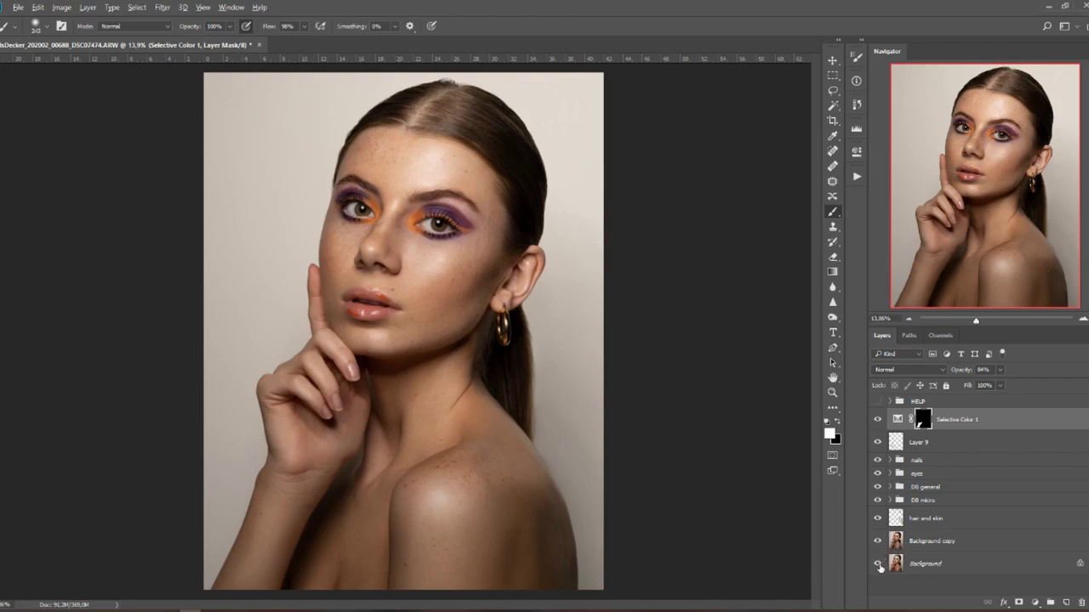
pyautogui.keyDown('alt'); pyautogui.click(877, 564); pyautogui.keyUp('alt')
pyautogui.keyDown('alt'); pyautogui.click(878, 565); pyautogui.keyUp('alt')
pyautogui.keyDown('alt'); pyautogui.click(879, 564); pyautogui.keyUp('alt')
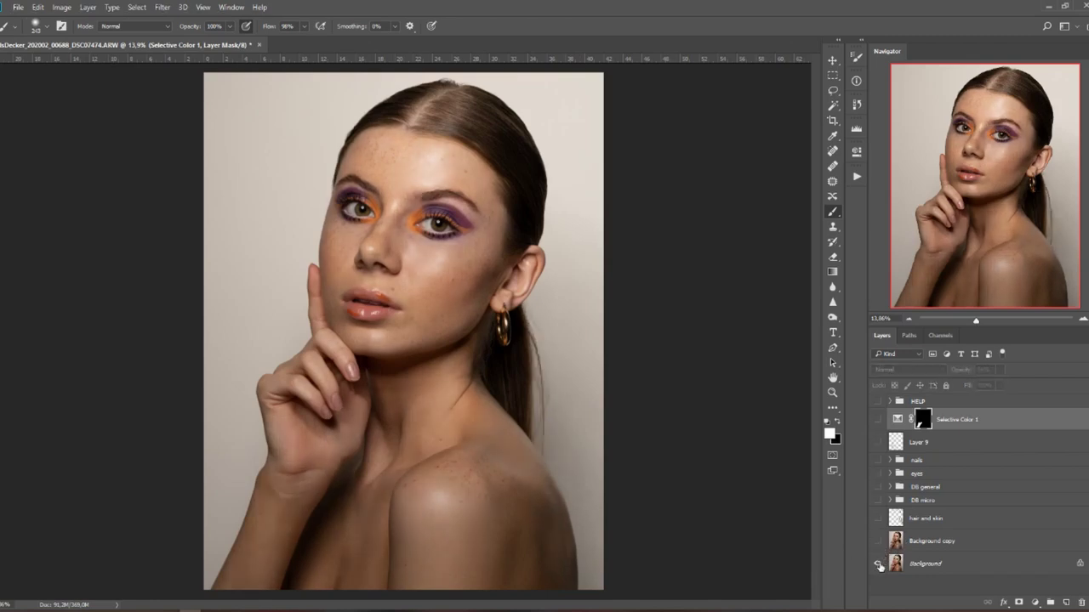
pyautogui.keyDown('alt'); pyautogui.click(879, 564); pyautogui.keyUp('alt')
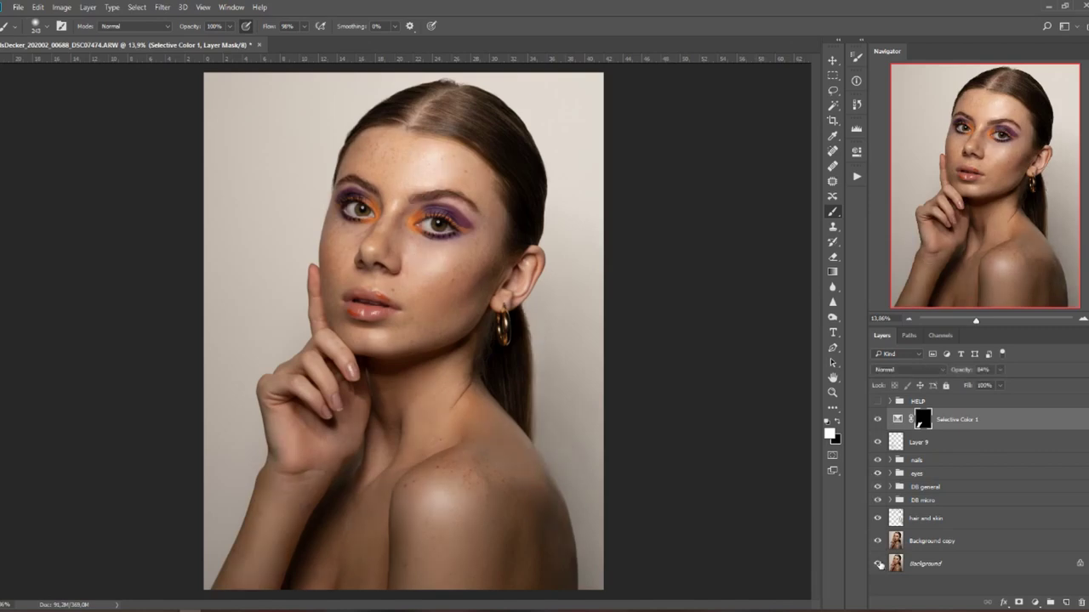
pyautogui.keyDown('alt'); pyautogui.click(879, 565); pyautogui.keyUp('alt')
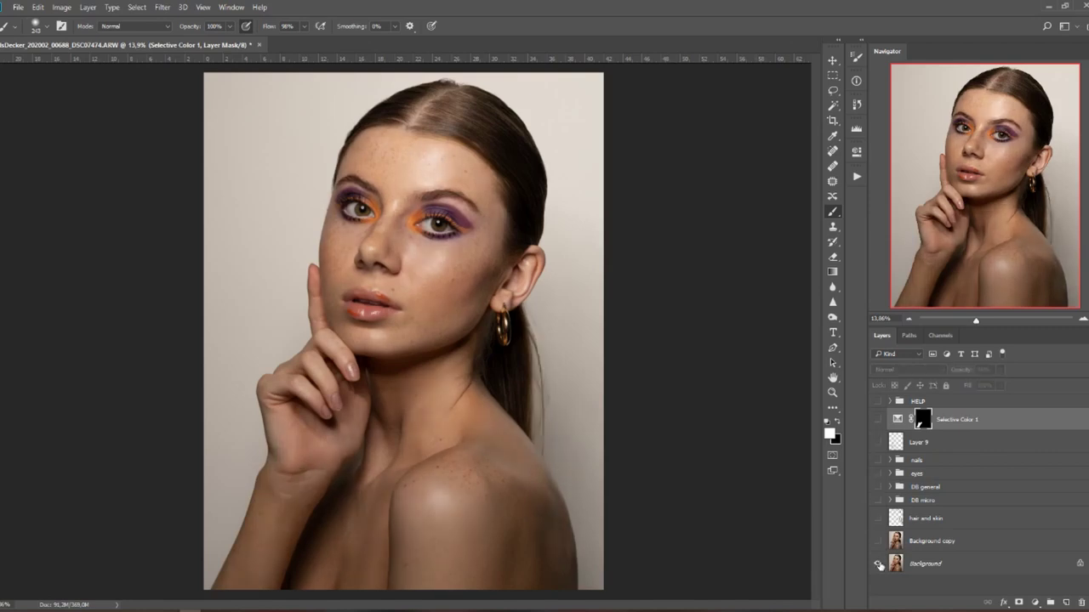
pyautogui.keyDown('alt'); pyautogui.click(878, 565); pyautogui.keyUp('alt')
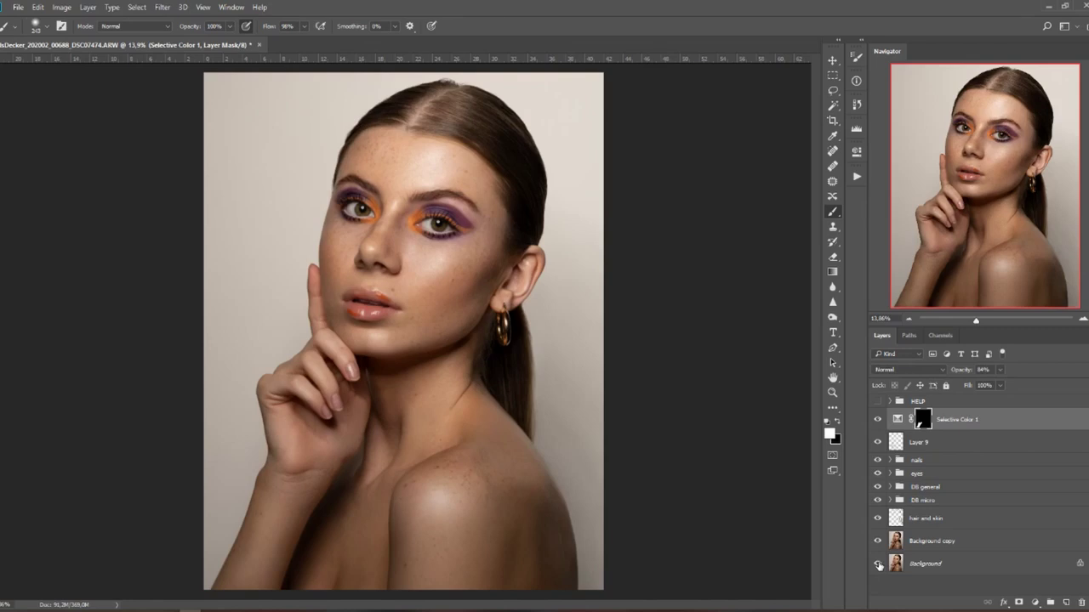
# Add a layer above Selective Color 1 in Darken mode and use the Clone Stamp to clean up the hair around the head.
pyautogui.scroll(3, 498, 375)
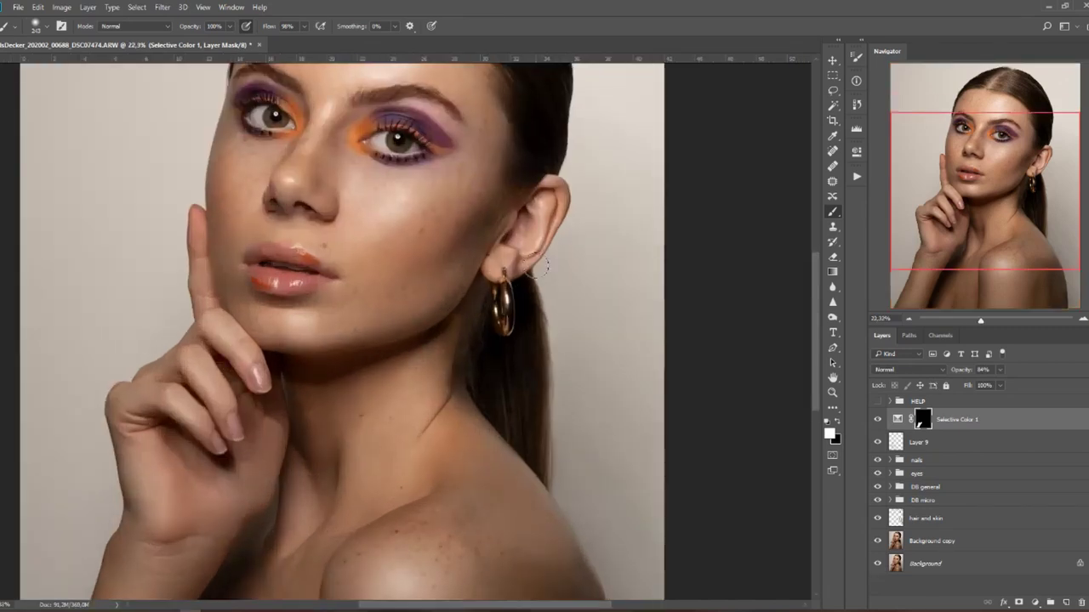
pyautogui.moveTo(537, 269); pyautogui.dragTo(565, 443)
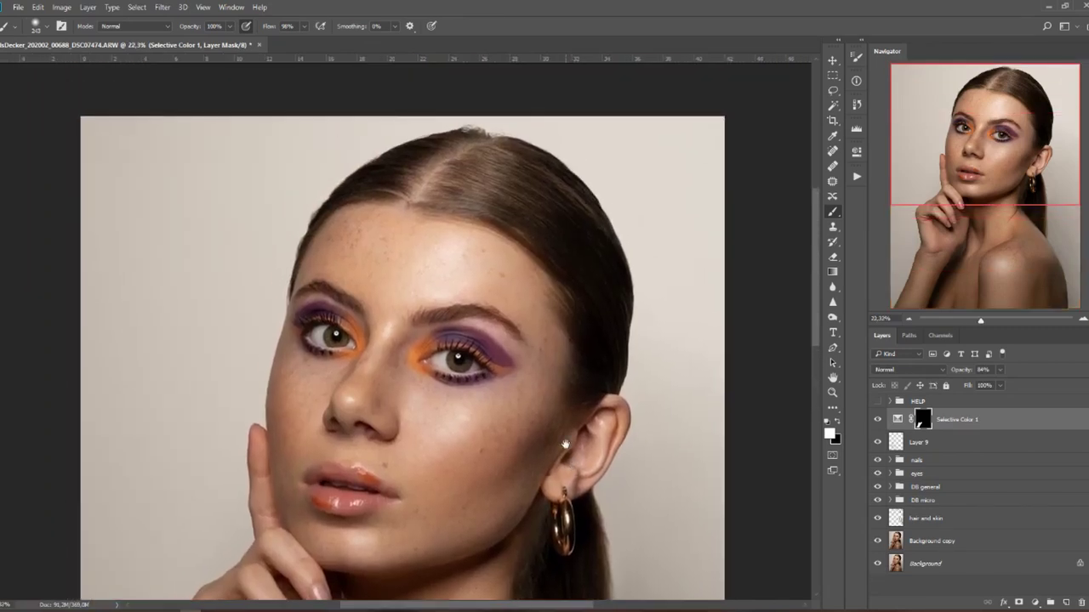
pyautogui.scroll(2, 604, 239)
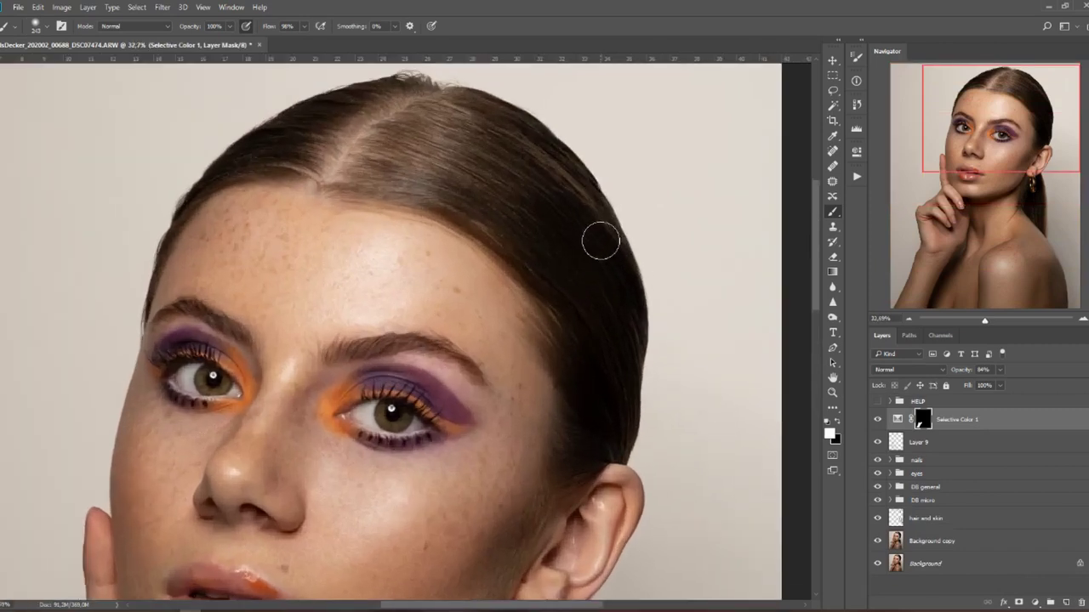
pyautogui.click(1065, 602)
pyautogui.click(1064, 602)
pyautogui.moveTo(1063, 421); pyautogui.dragTo(1082, 602)
pyautogui.press('s')
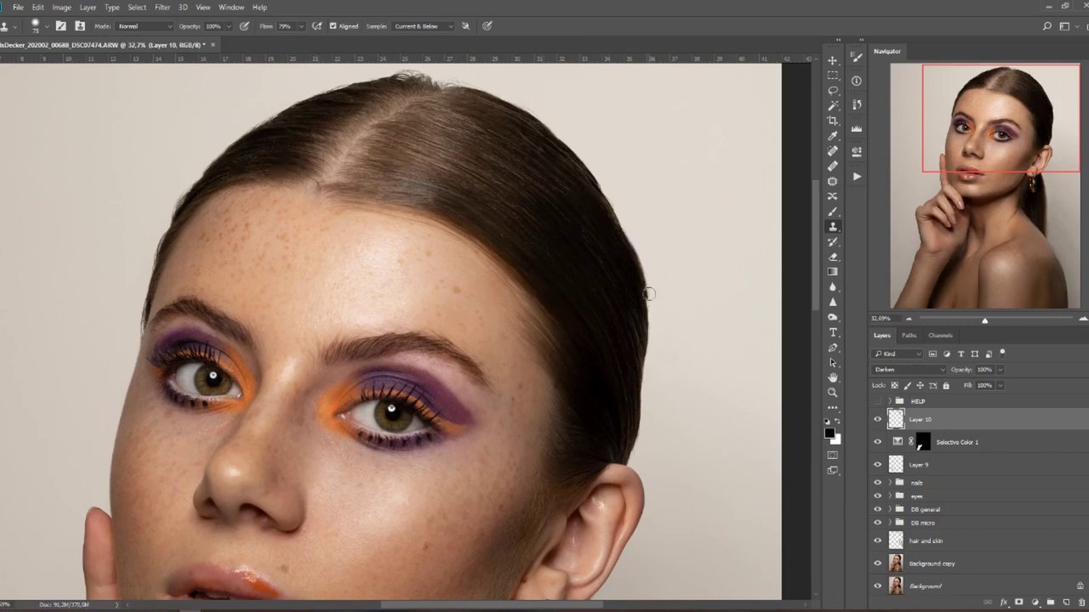
# Lower the opacity of Layer 10 to 85% and review the whole portrait.
pyautogui.moveTo(1000, 369); pyautogui.dragTo(994, 384)
pyautogui.scroll(-4, 298, 255)
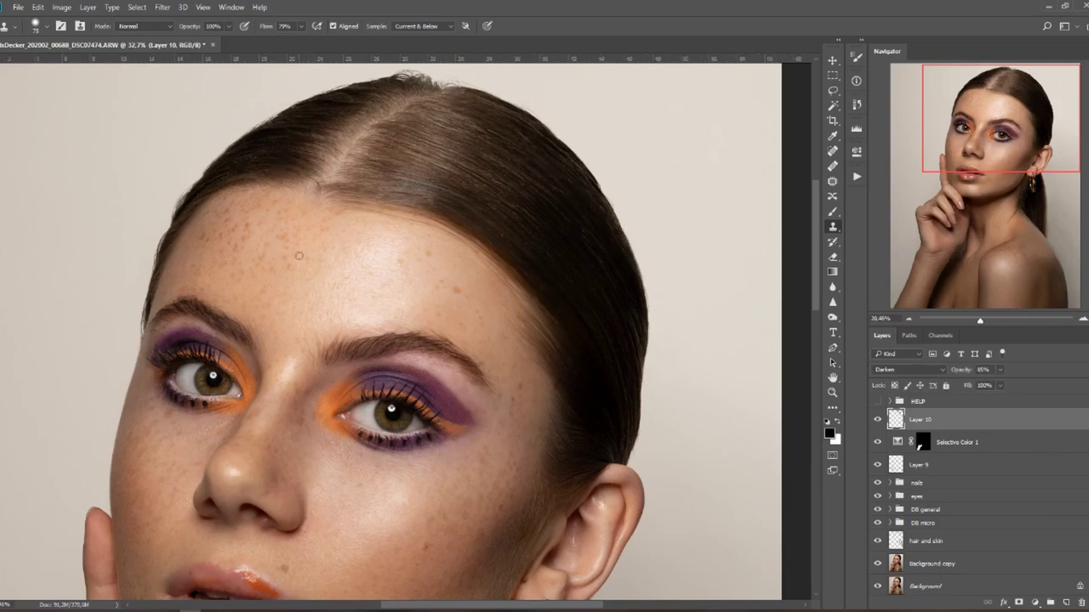
pyautogui.scroll(-3, 298, 255)
pyautogui.scroll(1, 275, 273)
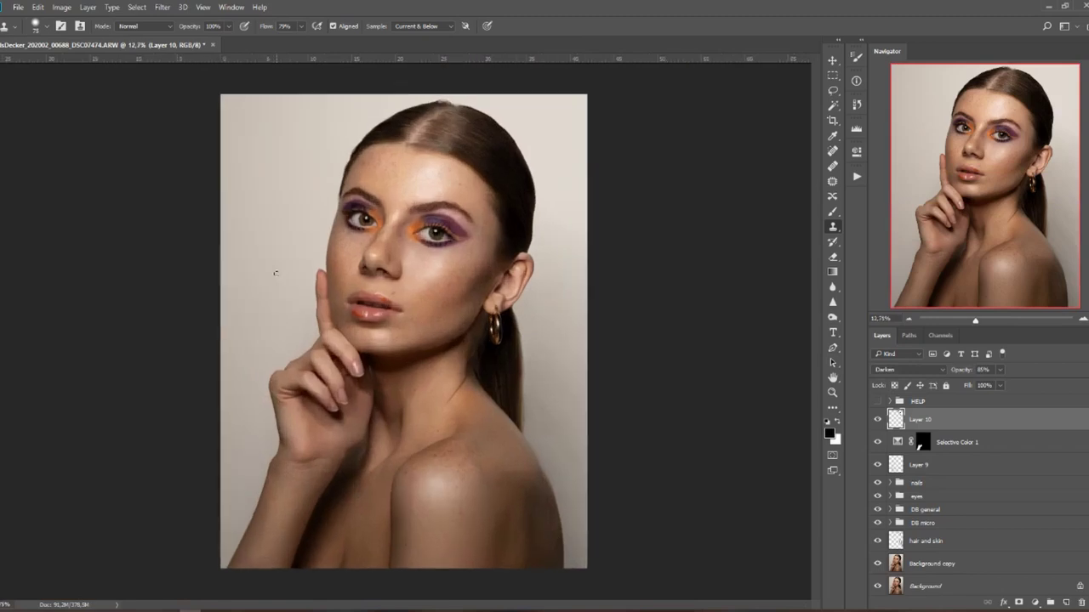
# Merge a copy of all visible layers onto a new layer above Layer 10 and convert it to a Smart Object.
pyautogui.click(1066, 602)
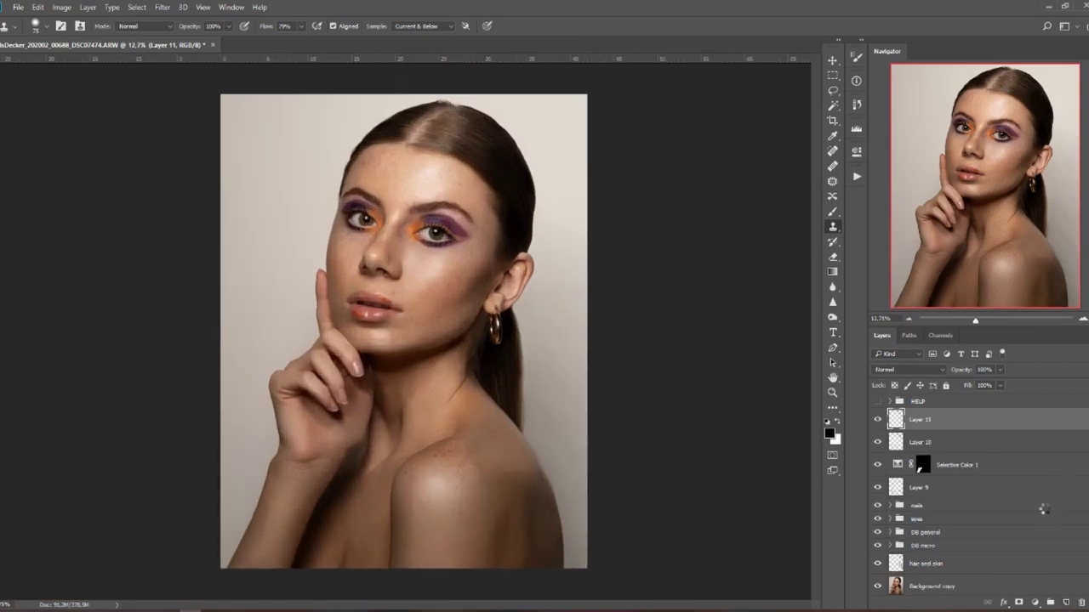
pyautogui.rightClick(993, 419)
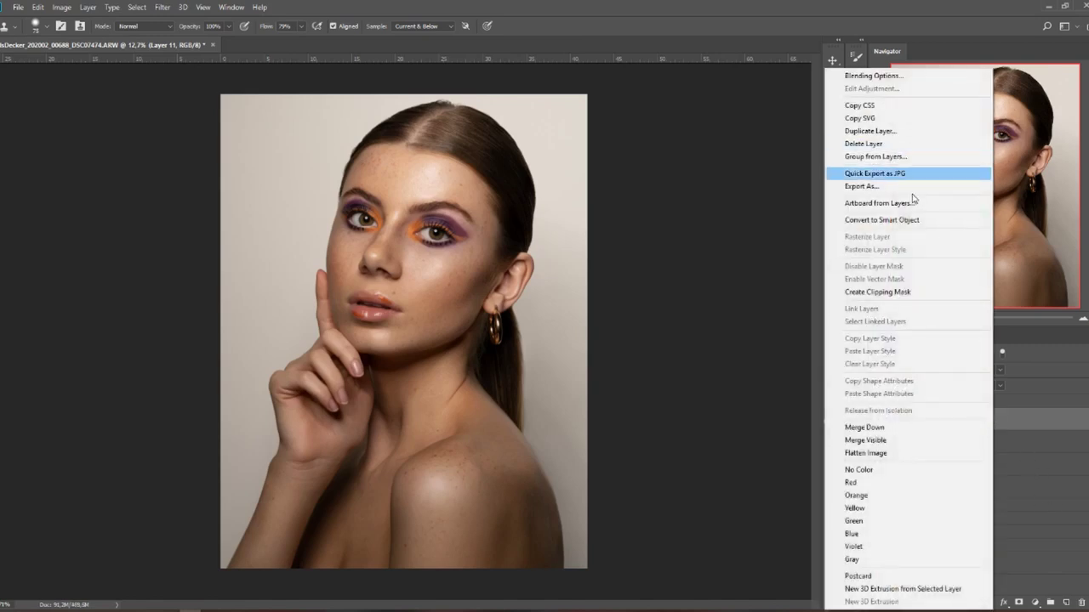
pyautogui.click(892, 226)
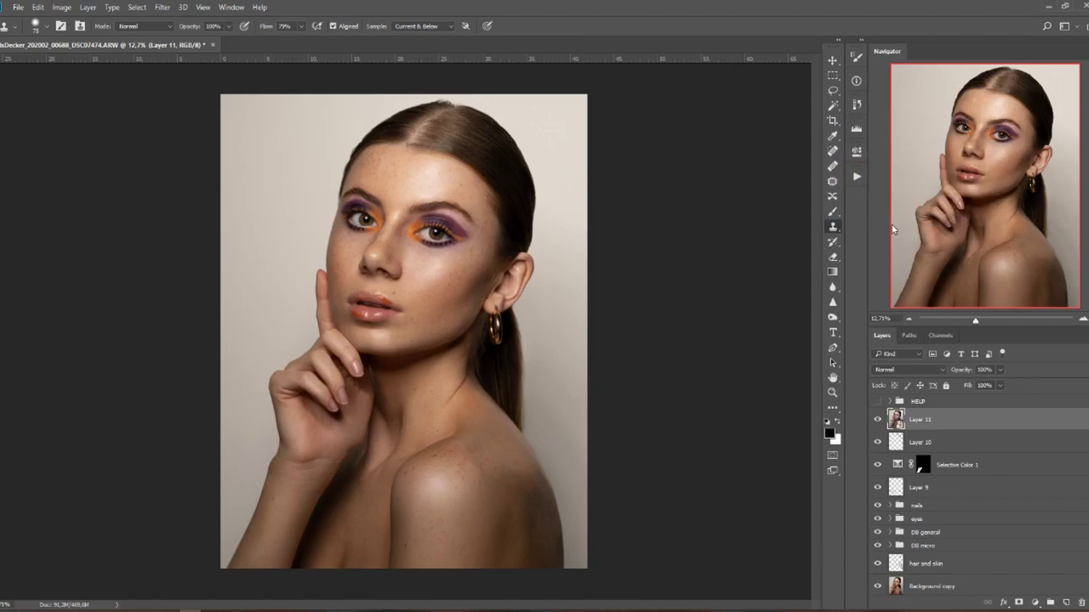
# Rename the Smart Object layer "liquify" and open the Liquify filter on it.
pyautogui.doubleClick(920, 419)
pyautogui.write('liquify')
pyautogui.press('Return')
pyautogui.click(158, 7)
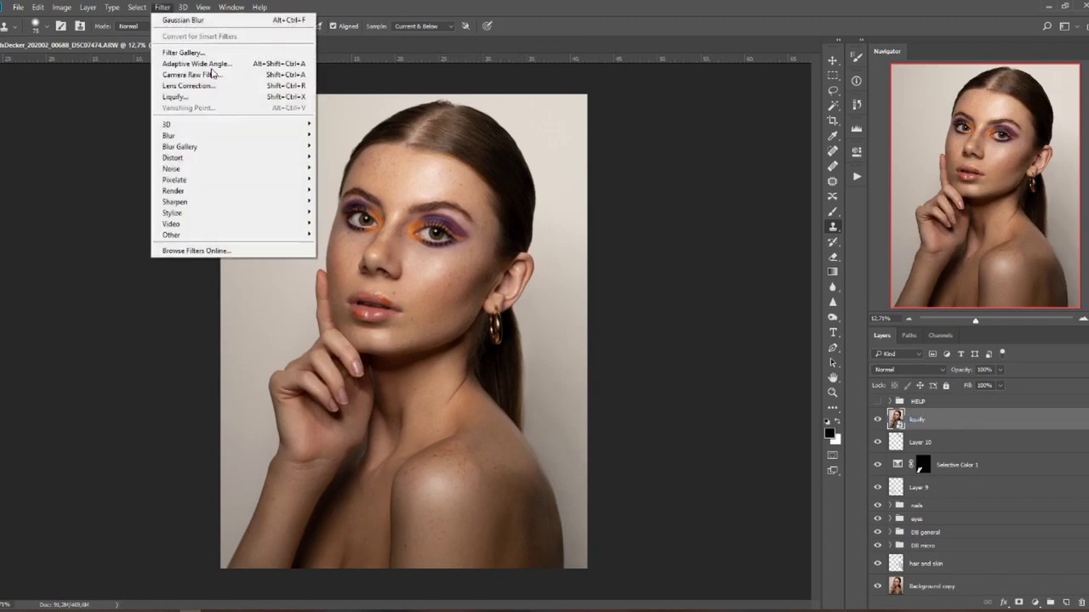
pyautogui.click(204, 97)
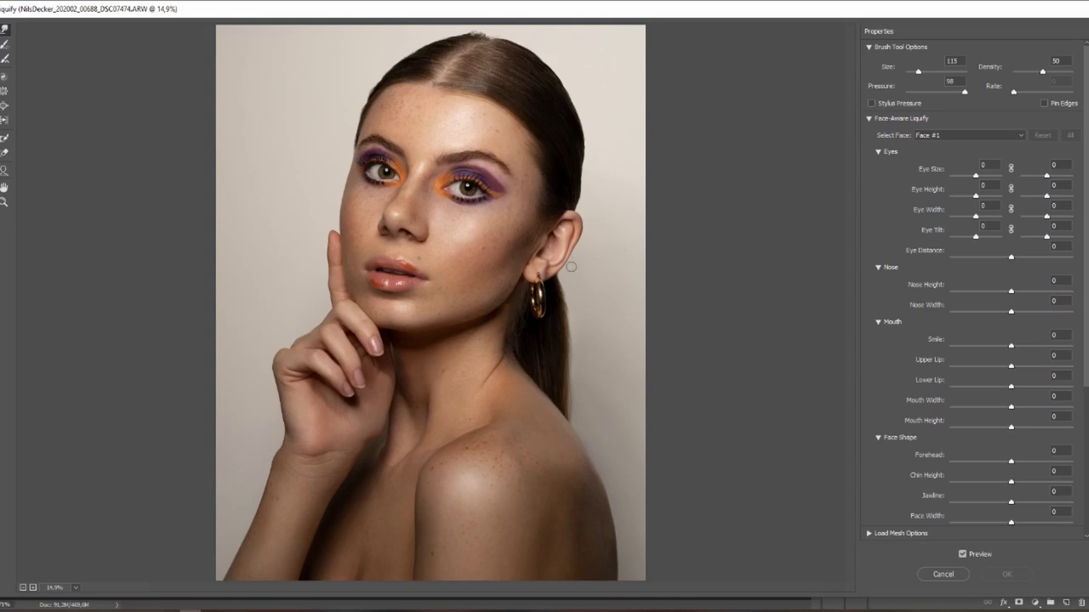
# Reshape the hair outline at the crown and beside the forehead with Forward Warp, enlarging the brush to about 315.
pyautogui.hotkey('ctrl', '+')
pyautogui.hotkey('ctrl', '+')
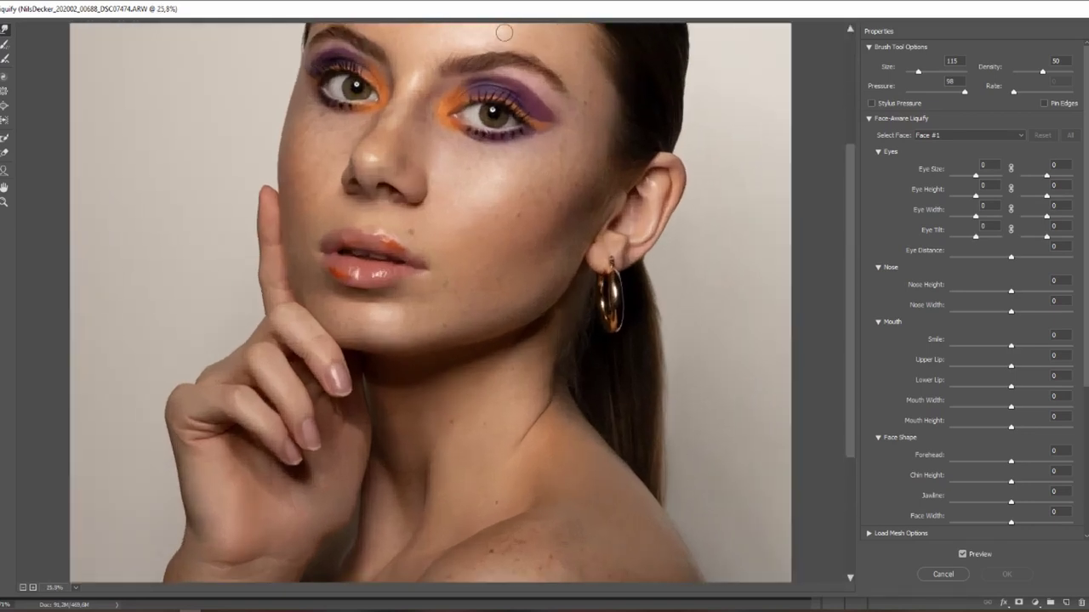
pyautogui.moveTo(851, 234); pyautogui.dragTo(850, 121)
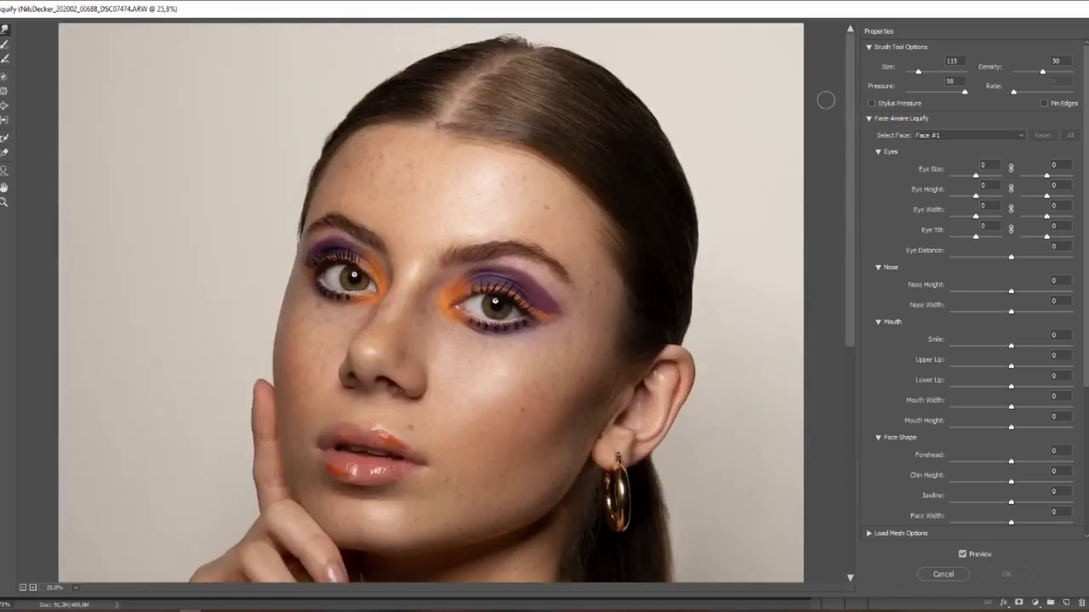
pyautogui.moveTo(473, 85); pyautogui.dragTo(492, 79)
pyautogui.press(']')
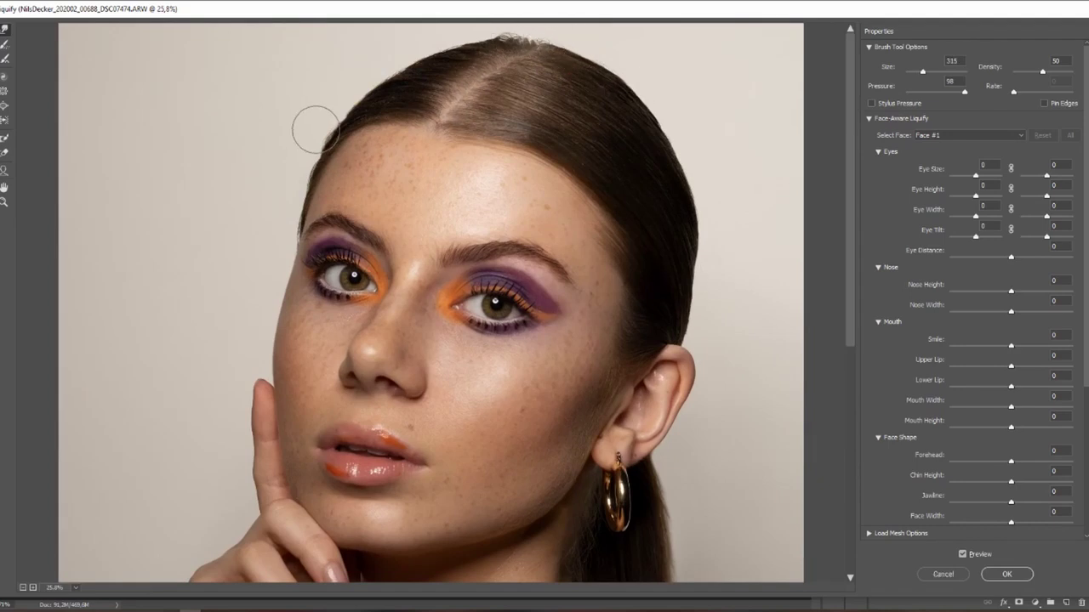
pyautogui.moveTo(352, 117); pyautogui.dragTo(330, 117)
pyautogui.moveTo(340, 319)
pyautogui.mouseDown()
pyautogui.moveTo(335, 126)
pyautogui.moveTo(333, 160)
pyautogui.mouseUp()
# Refine the contours of the lower face and fingers with Forward Warp, reducing the brush to size 91 for the fingertips.
pyautogui.hotkey('ctrl', '+')
pyautogui.hotkey('shift', ']')
pyautogui.hotkey('shift', ']')
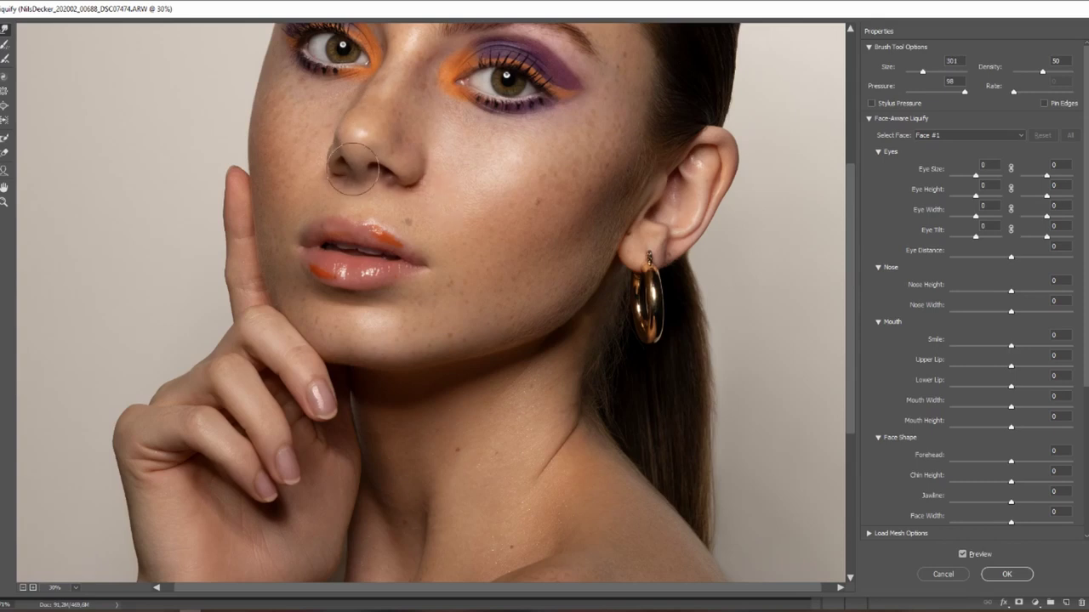
pyautogui.scroll(-3, 332, 143)
pyautogui.scroll(2, 479, 272)
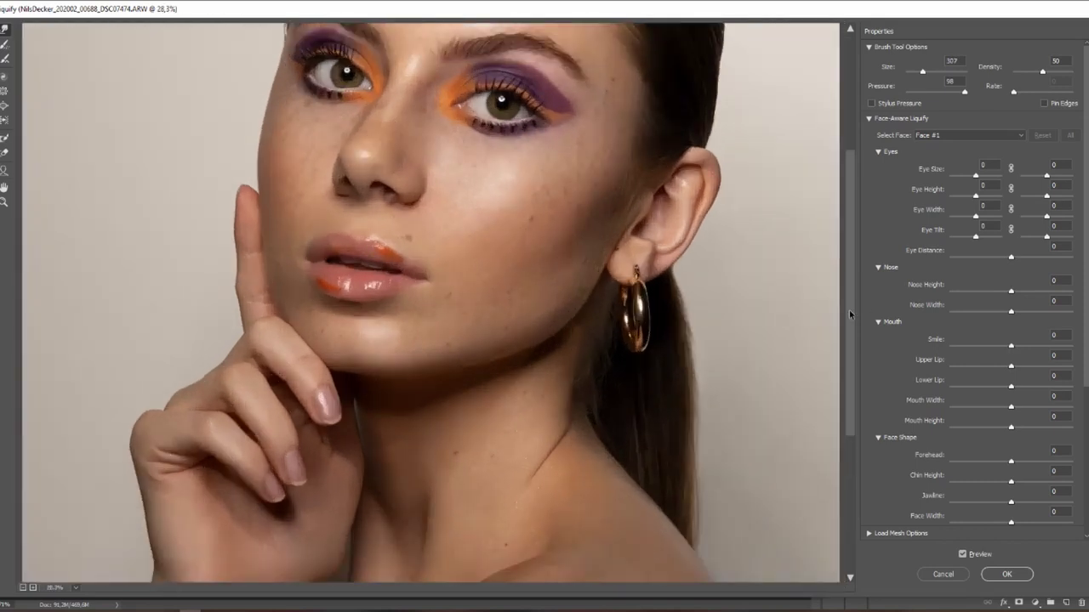
pyautogui.moveTo(850, 315); pyautogui.dragTo(850, 379)
pyautogui.hotkey('shift', ']')
pyautogui.hotkey('shift', ']')
pyautogui.hotkey('ctrl', '+')
pyautogui.hotkey('shift', '[')
pyautogui.hotkey('shift', '[')
pyautogui.hotkey('shift', '[')
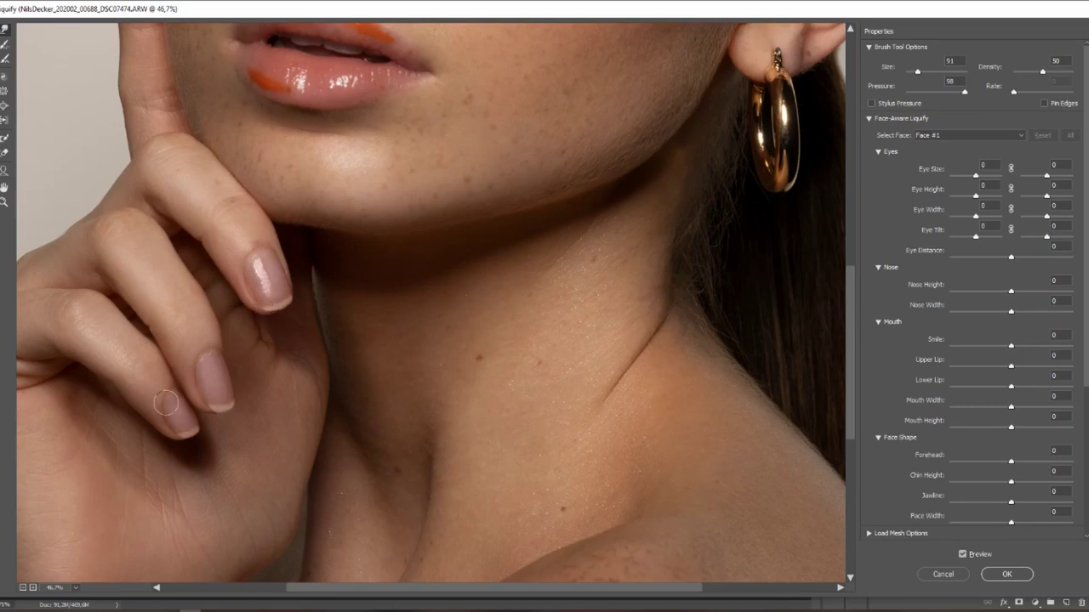
pyautogui.scroll(-1, 596, 400)
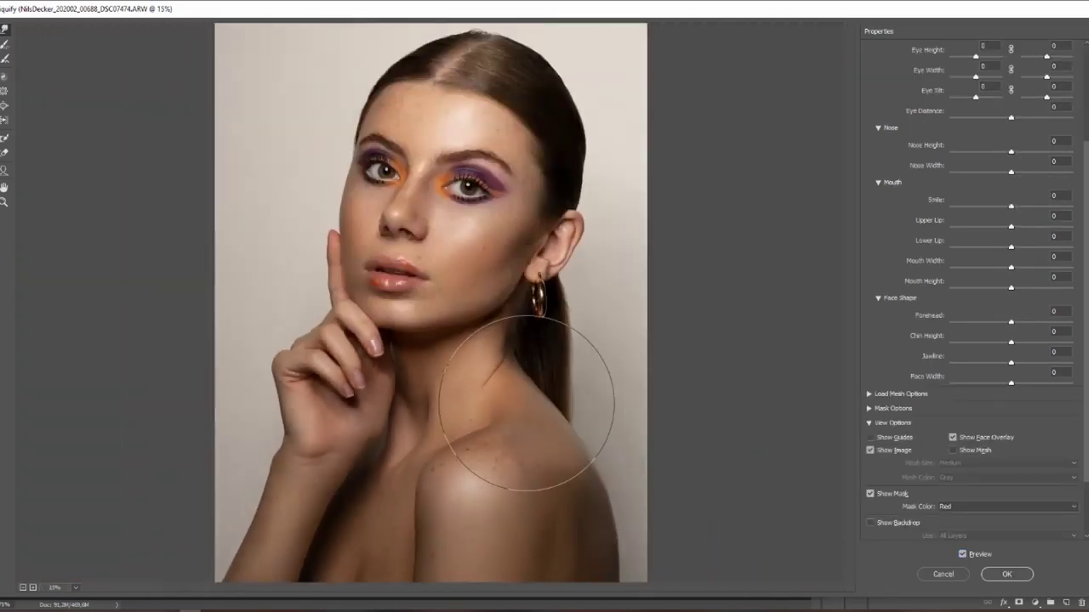
# Shrink the Forward Warp brush and subtly reshape the contour of the upper lip.
pyautogui.scroll(5, 426, 296)
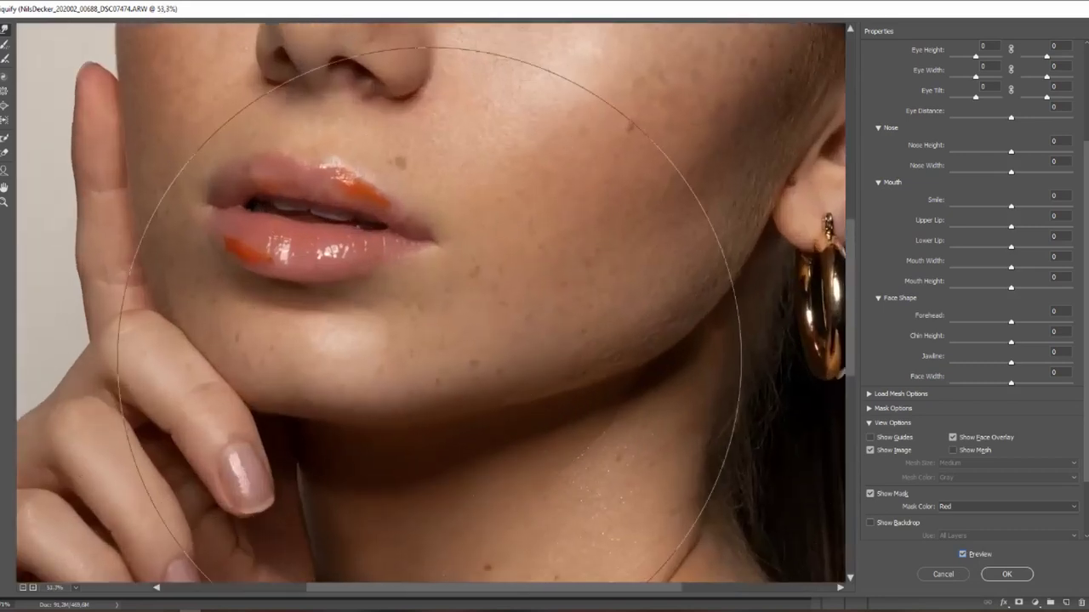
pyautogui.press('[')
pyautogui.press('[')
pyautogui.press('[')
pyautogui.press('[')
pyautogui.press('[')
pyautogui.press('[')
pyautogui.press('[')
pyautogui.press('[')
pyautogui.press('[')
pyautogui.press('[')
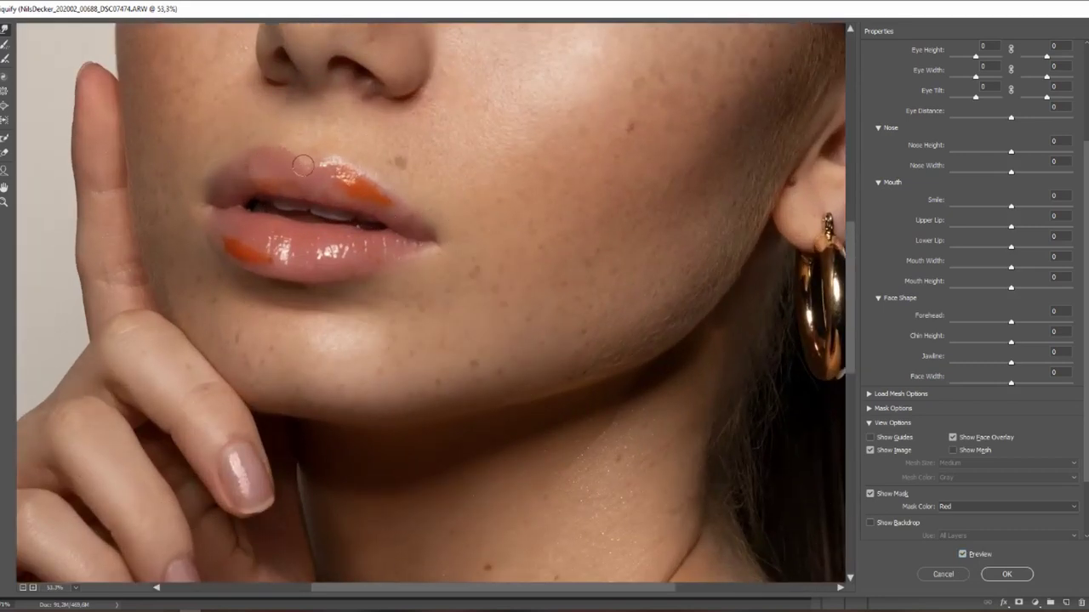
pyautogui.press(']')
pyautogui.press(']')
pyautogui.press(']')
pyautogui.press(']')
# Refine the fingertips and nail edges with a small Forward Warp brush and apply the Liquify filter.
pyautogui.scroll(-3, 459, 346)
pyautogui.press('[')
pyautogui.press('[')
pyautogui.press('[')
pyautogui.press('[')
pyautogui.press('[')
pyautogui.press('[')
pyautogui.press('[')
pyautogui.press('[')
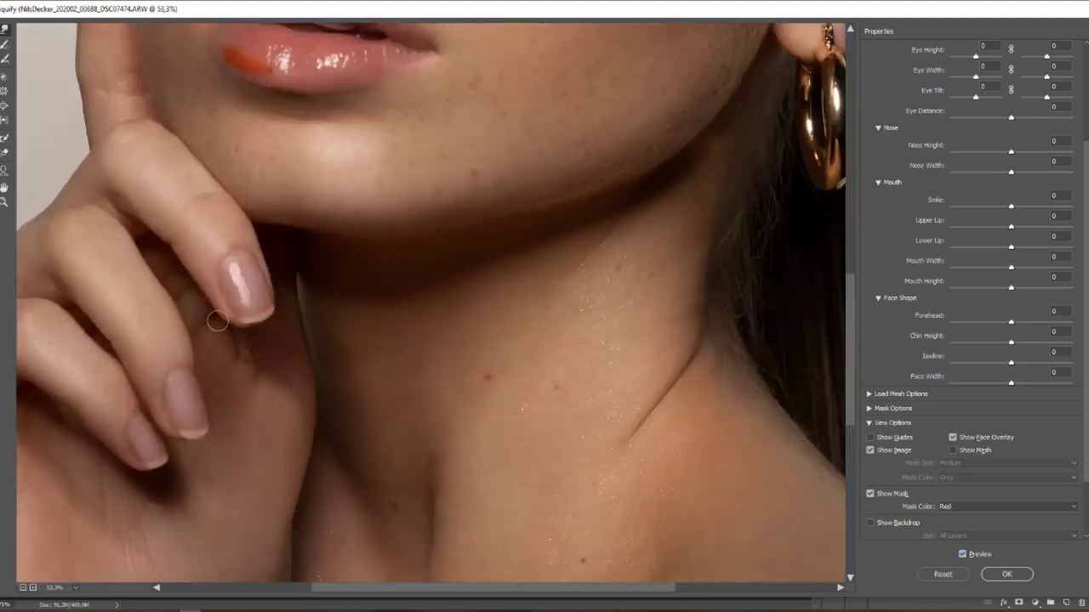
pyautogui.scroll(-1, 257, 369)
pyautogui.hotkey('ctrl', '0')
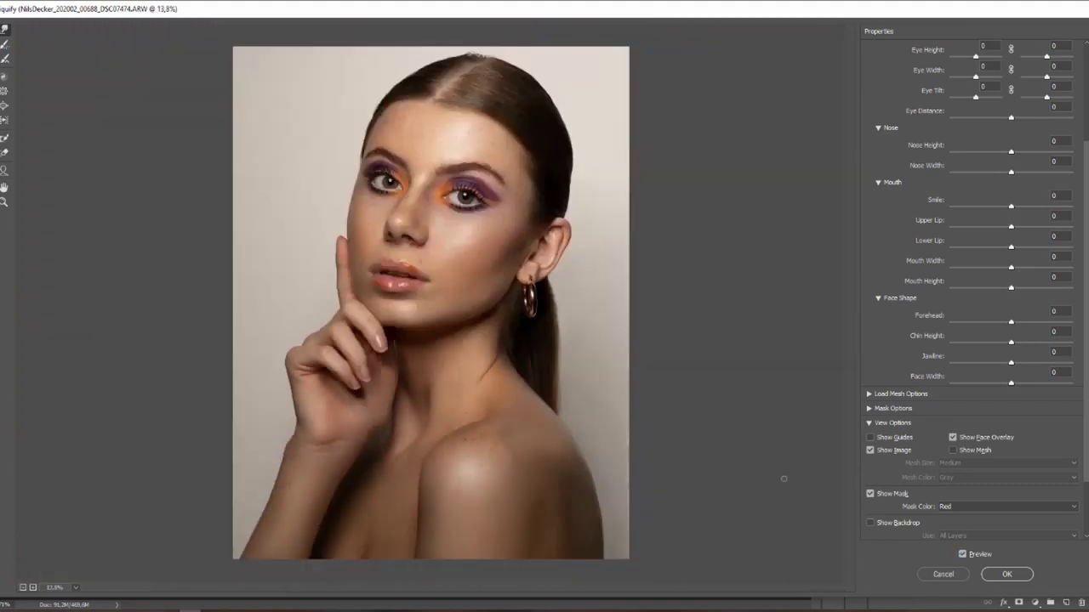
pyautogui.click(1005, 575)
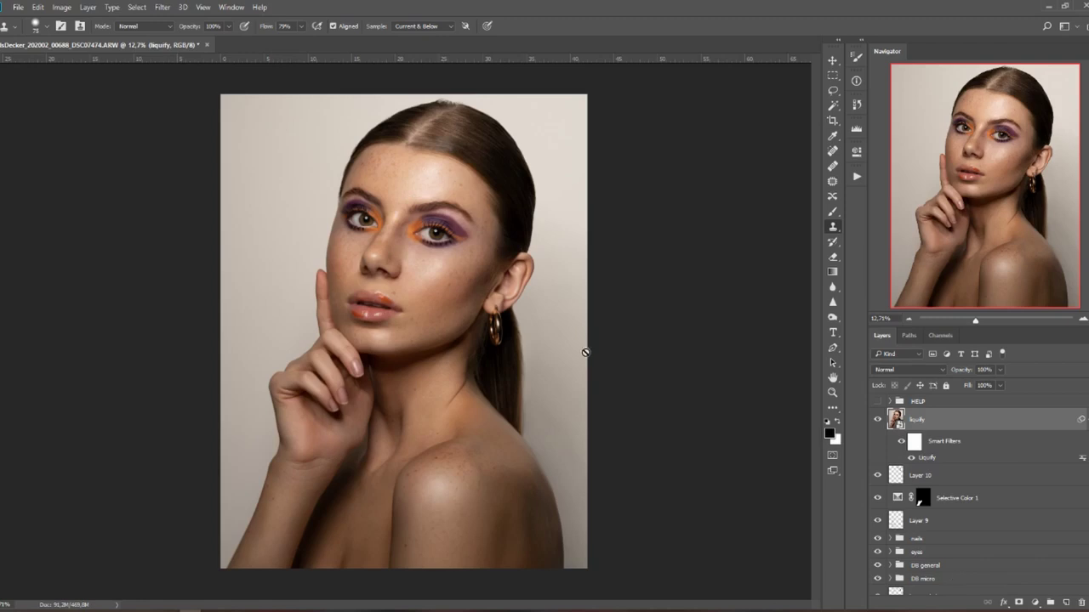
# Create a layer group named color grade above the liquify layer and add a Curves adjustment layer inside it.
pyautogui.click(1051, 602)
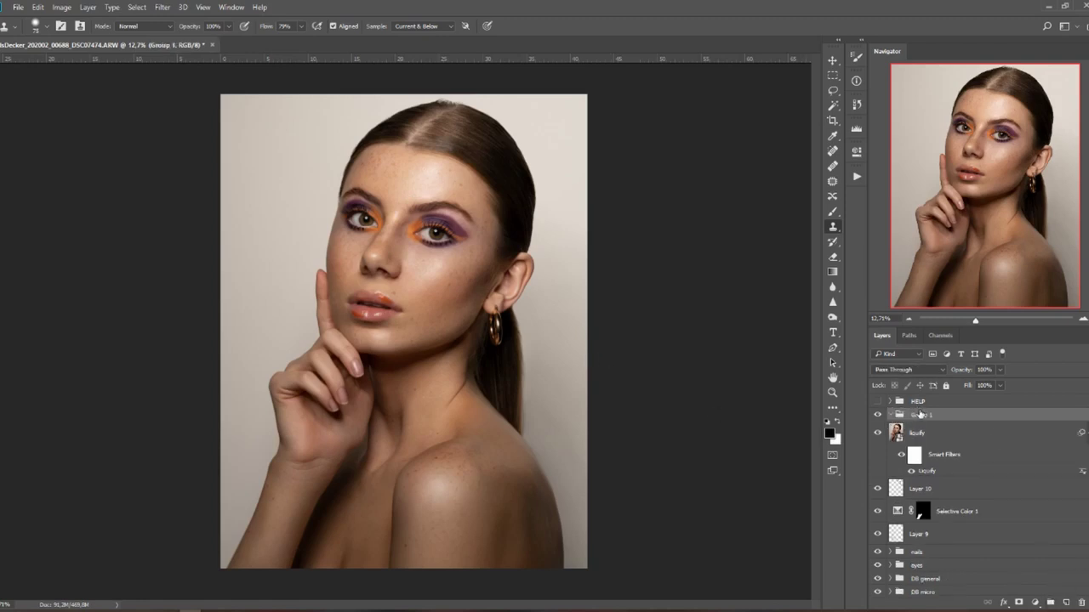
pyautogui.doubleClick(919, 415)
pyautogui.write('color grade')
pyautogui.press('Return')
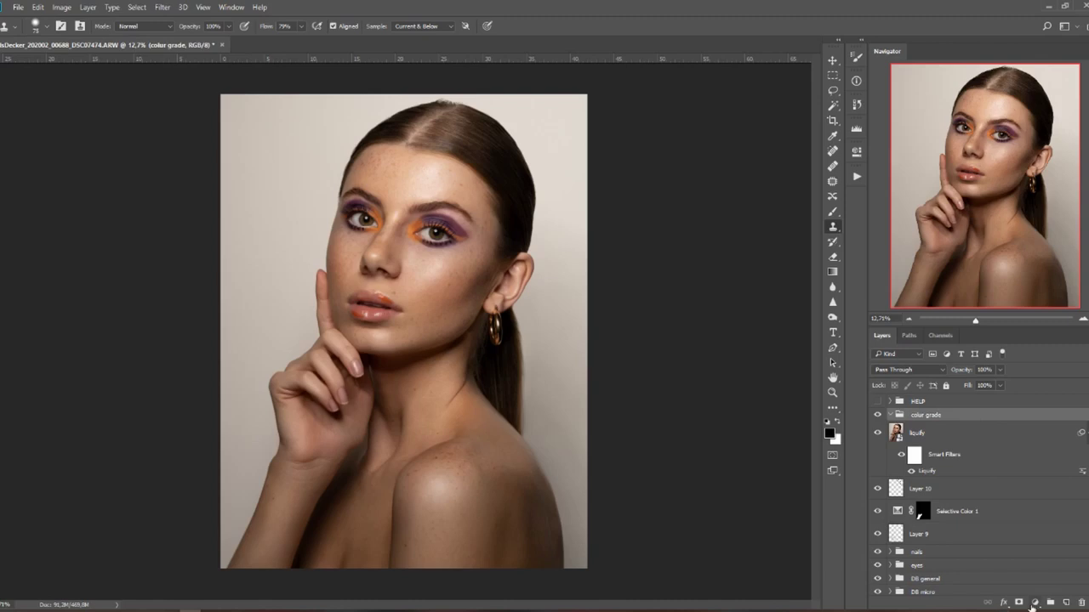
pyautogui.click(1033, 603)
pyautogui.click(1016, 423)
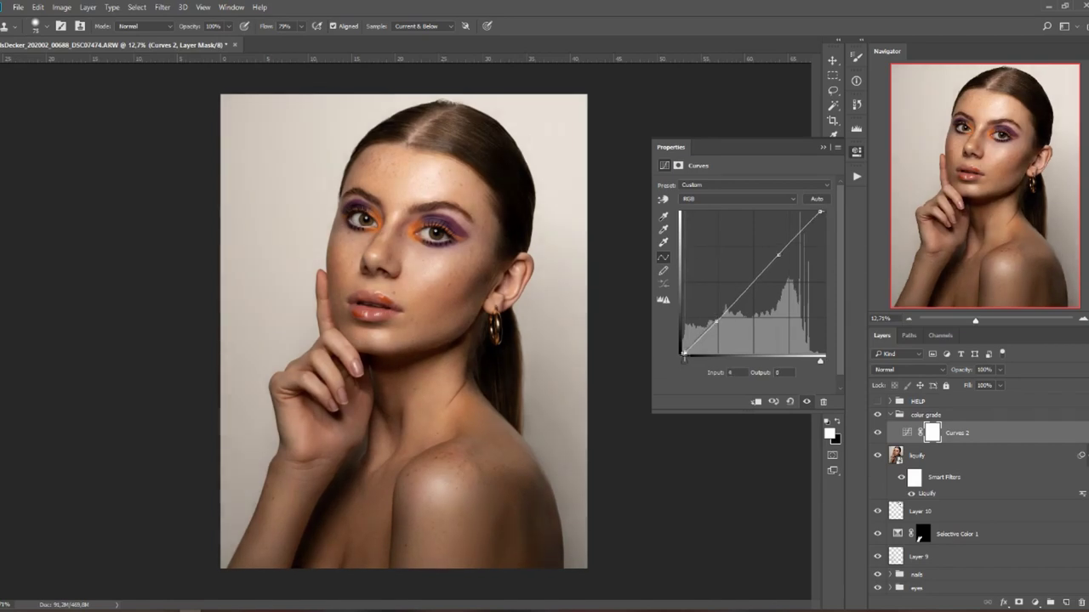
# Subtly tint the second Curves layer by nudging the Red, Blue and Green channel curves in the shadows, midtones and highlights.
pyautogui.click(738, 199)
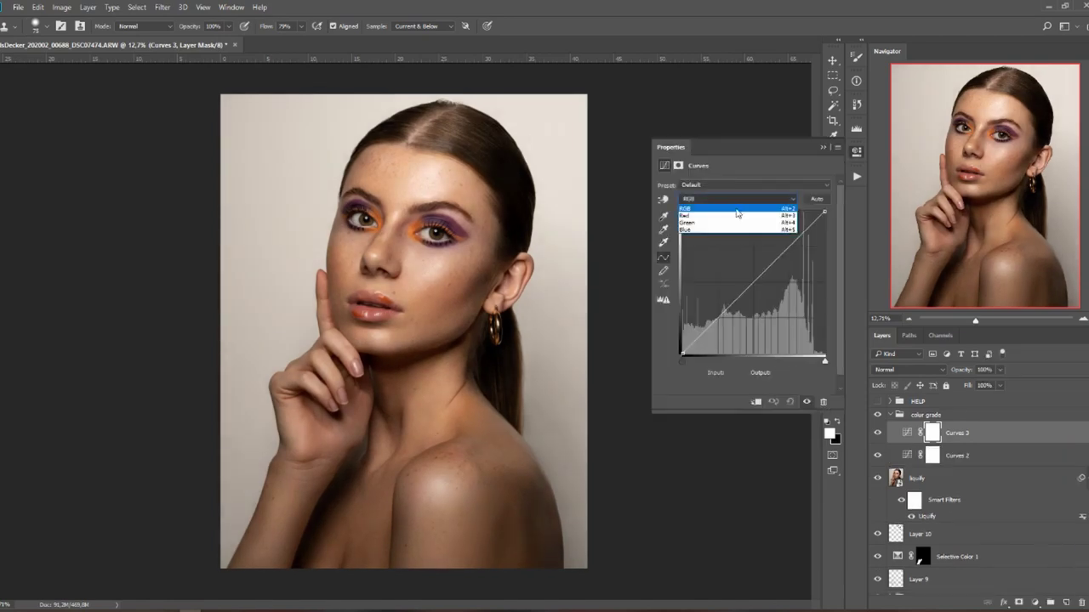
pyautogui.click(714, 215)
pyautogui.moveTo(682, 352); pyautogui.dragTo(683, 351)
pyautogui.click(726, 199)
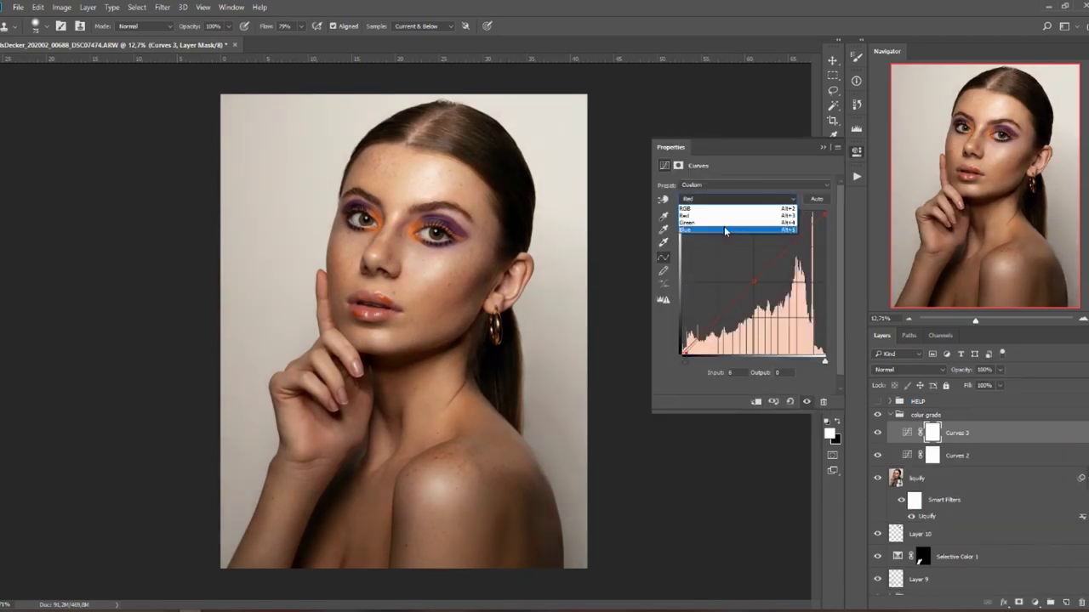
pyautogui.click(727, 229)
pyautogui.moveTo(824, 212); pyautogui.dragTo(825, 215)
pyautogui.click(726, 200)
pyautogui.click(723, 223)
pyautogui.moveTo(682, 353); pyautogui.dragTo(682, 352)
pyautogui.moveTo(825, 212); pyautogui.dragTo(825, 212)
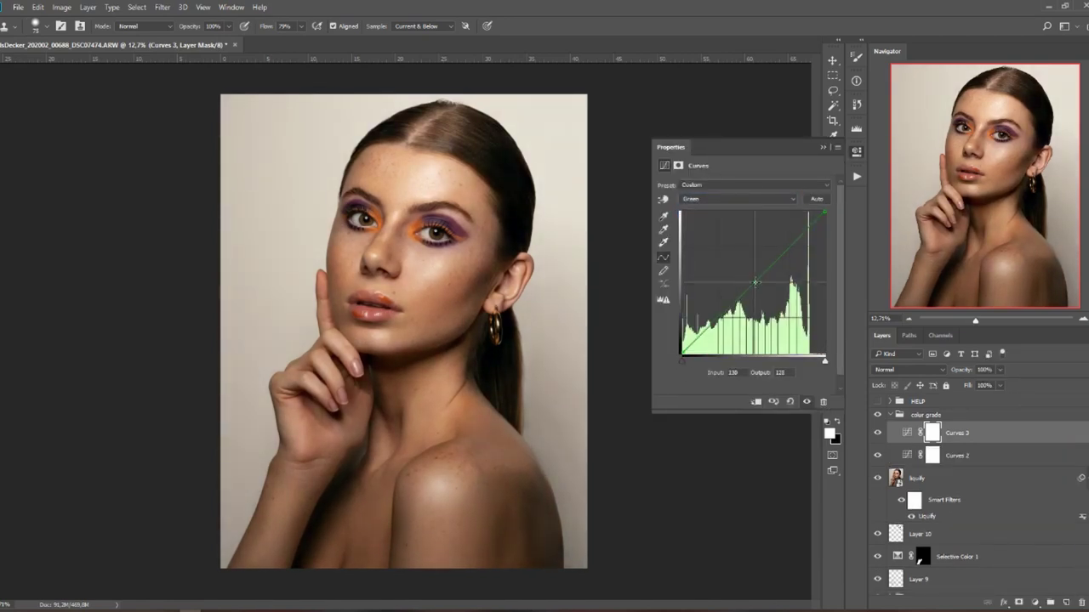
pyautogui.moveTo(755, 282); pyautogui.dragTo(753, 282)
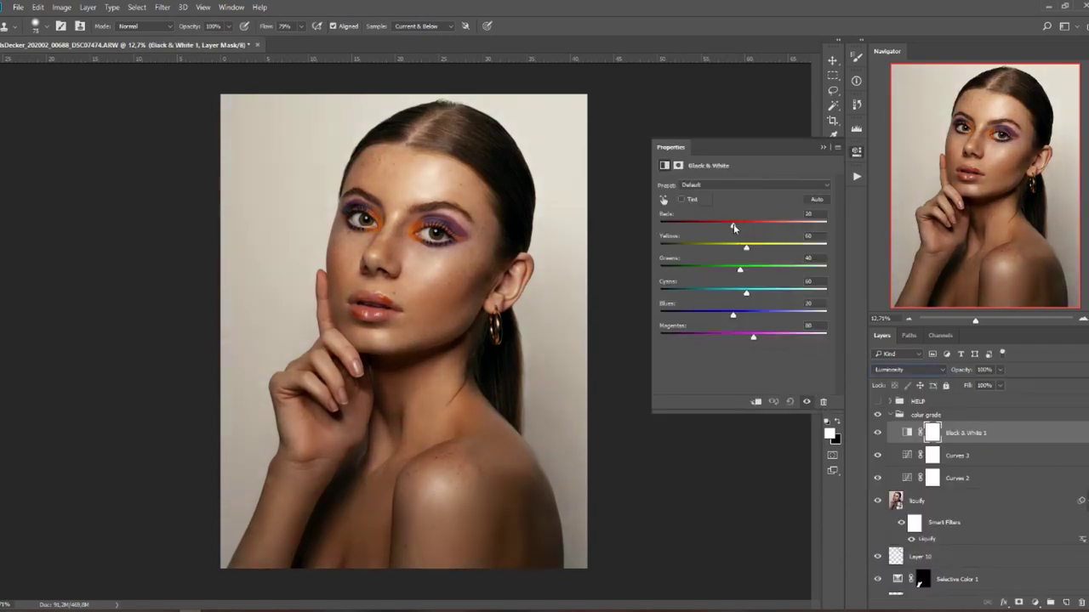
# Strongly brighten the blues in the Luminosity-mode Black & White layer, adjust its cyans, magentas and yellows, and compare before and after.
pyautogui.moveTo(733, 315); pyautogui.dragTo(795, 324)
pyautogui.moveTo(746, 293); pyautogui.dragTo(772, 302)
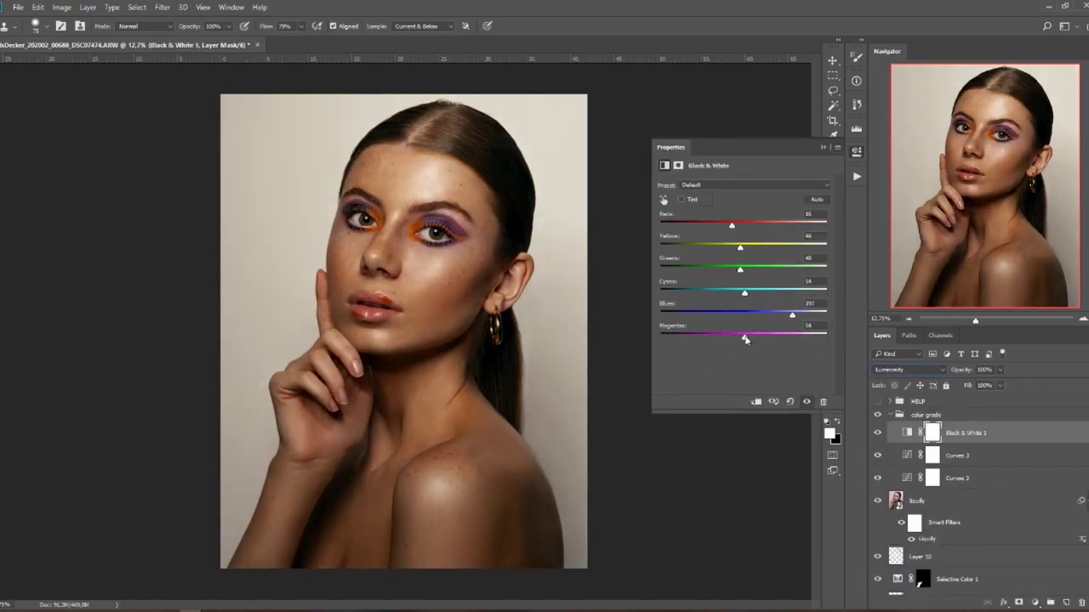
pyautogui.moveTo(745, 339); pyautogui.dragTo(740, 339)
pyautogui.moveTo(740, 247); pyautogui.dragTo(744, 248)
pyautogui.click(878, 432)
pyautogui.click(878, 433)
# Paint black over the eye makeup on the Black & White layer's mask to remove the effect there.
pyautogui.scroll(4, 488, 325)
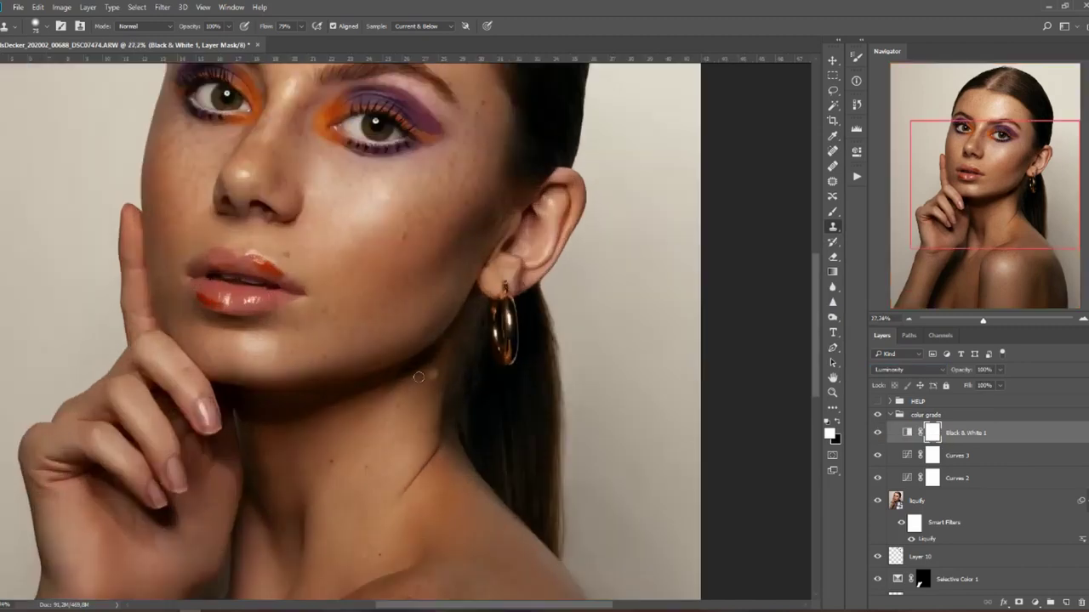
pyautogui.moveTo(372, 328); pyautogui.dragTo(406, 361)
pyautogui.scroll(-3, 884, 423)
pyautogui.scroll(3, 885, 424)
pyautogui.press('x')
pyautogui.click(833, 212)
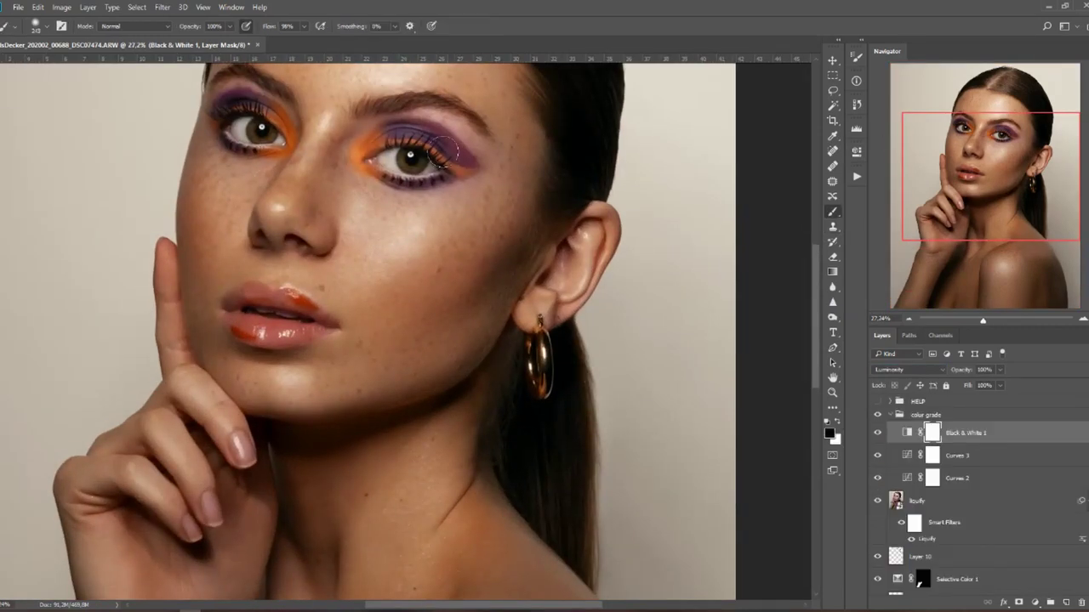
pyautogui.moveTo(288, 119); pyautogui.dragTo(243, 144)
# Mask the lips out of the Black & White adjustment with a smaller brush and reduce the layer's opacity.
pyautogui.press('[')
pyautogui.press('[')
pyautogui.press('[')
pyautogui.press('[')
pyautogui.press('[')
pyautogui.press('[')
pyautogui.press('[')
pyautogui.press('[')
pyautogui.moveTo(244, 334)
pyautogui.mouseDown()
pyautogui.moveTo(259, 300)
pyautogui.moveTo(238, 319)
pyautogui.moveTo(252, 297)
pyautogui.mouseUp()
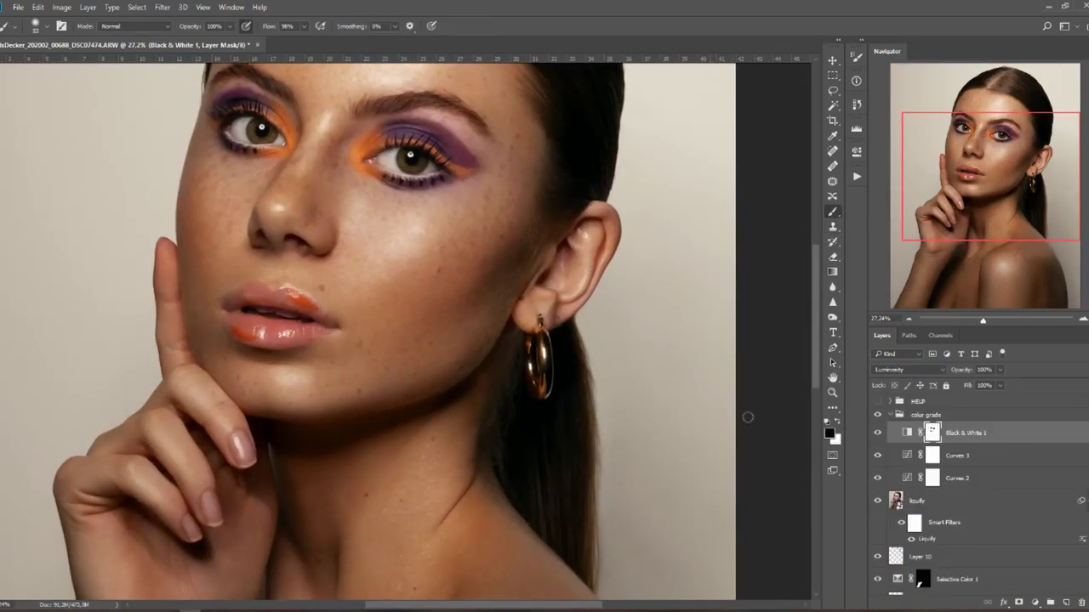
pyautogui.moveTo(999, 369); pyautogui.dragTo(987, 387)
pyautogui.scroll(-4, 582, 437)
# Add a Selective Color adjustment layer and adjust the cyan and yellow amounts across two colour ranges.
pyautogui.click(1034, 602)
pyautogui.click(1023, 590)
pyautogui.click(754, 198)
pyautogui.click(706, 219)
pyautogui.moveTo(743, 268); pyautogui.dragTo(743, 245)
pyautogui.click(749, 199)
pyautogui.click(706, 209)
pyautogui.moveTo(744, 222); pyautogui.dragTo(733, 223)
pyautogui.moveTo(743, 268); pyautogui.dragTo(723, 289)
# Choose another colour range in the Selective Color adjustment and slightly increase its magenta amount.
pyautogui.click(733, 198)
pyautogui.click(706, 218)
pyautogui.click(706, 249)
pyautogui.click(706, 269)
pyautogui.click(706, 290)
pyautogui.moveTo(744, 245); pyautogui.dragTo(753, 277)
pyautogui.click(822, 147)
# Add a Curves layer that brightens the highlights by moving the white point inward, and compare the color grade group on and off.
pyautogui.scroll(-4, 808, 221)
pyautogui.click(1034, 602)
pyautogui.click(1008, 418)
pyautogui.moveTo(824, 212); pyautogui.dragTo(814, 212)
pyautogui.click(823, 148)
pyautogui.click(878, 415)
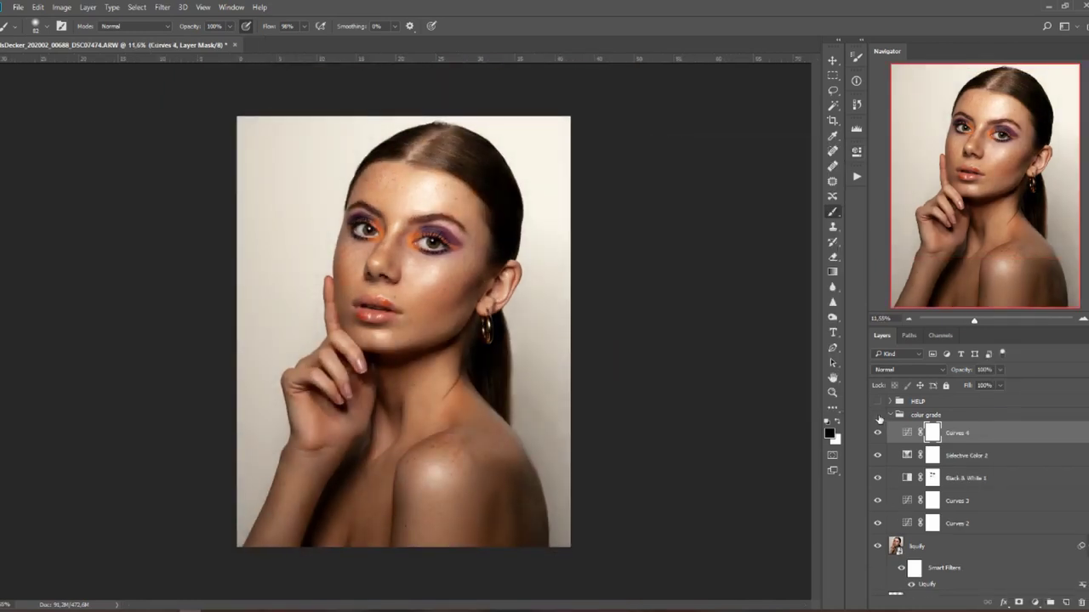
pyautogui.click(878, 415)
# Add a Curves layer lifting the darker tones, restrict it to the lower part of the portrait with a mask gradient, and compare.
pyautogui.click(1034, 602)
pyautogui.click(1007, 419)
pyautogui.moveTo(725, 311); pyautogui.dragTo(722, 298)
pyautogui.click(823, 147)
pyautogui.press('g')
pyautogui.moveTo(418, 170); pyautogui.dragTo(415, 451)
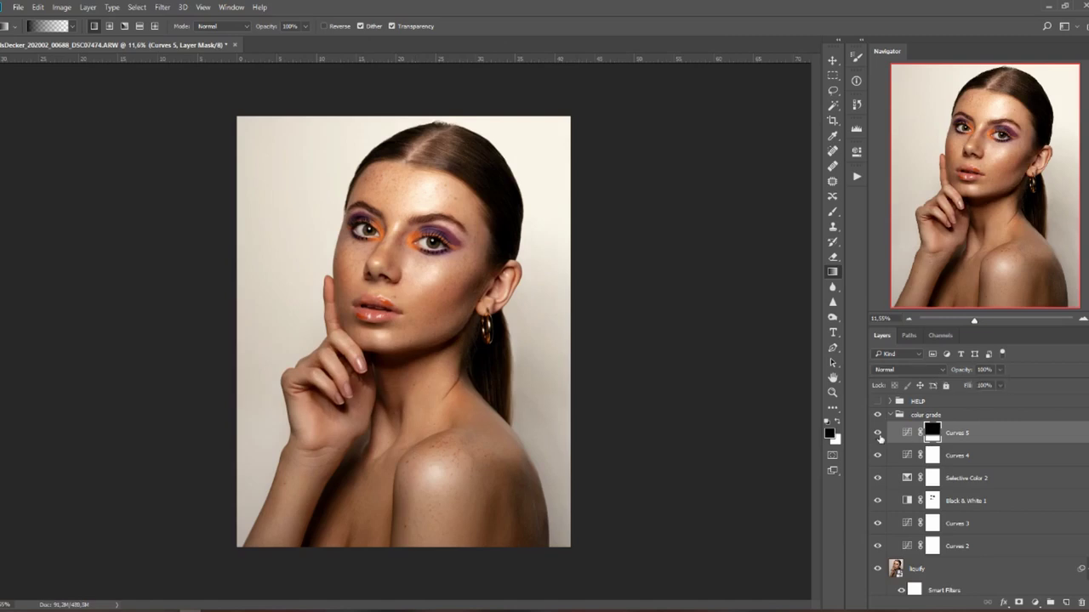
pyautogui.click(877, 433)
pyautogui.click(878, 433)
pyautogui.click(890, 415)
pyautogui.click(878, 415)
pyautogui.click(877, 415)
# Add a Curves layer above the color grade group and lift the shadows of its Blue channel while anchoring the highlights.
pyautogui.click(1034, 602)
pyautogui.click(1008, 418)
pyautogui.click(703, 199)
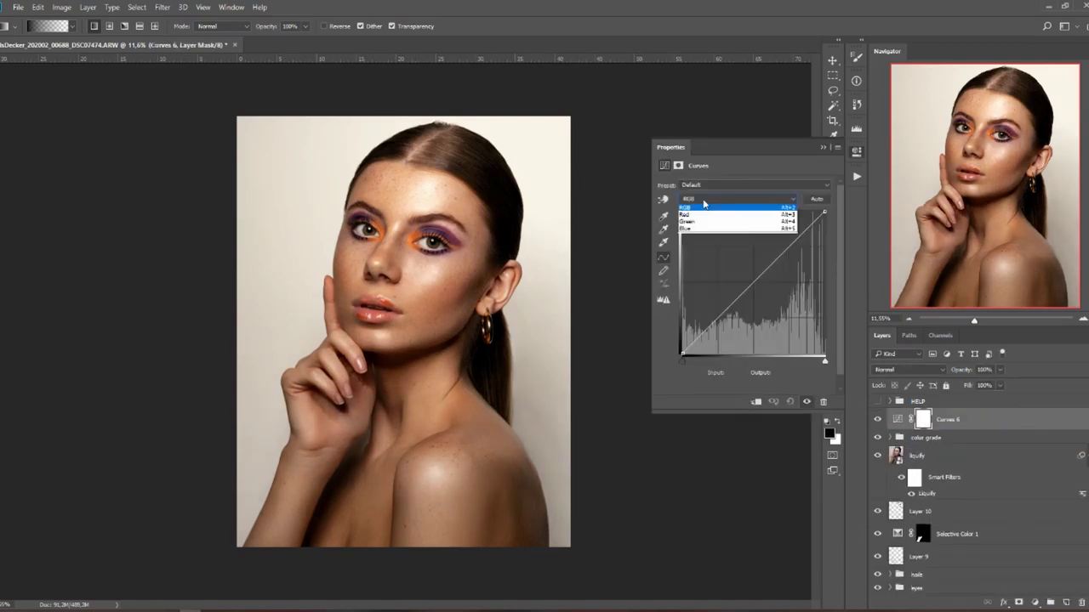
pyautogui.click(685, 214)
pyautogui.click(740, 199)
pyautogui.click(686, 228)
pyautogui.click(788, 249)
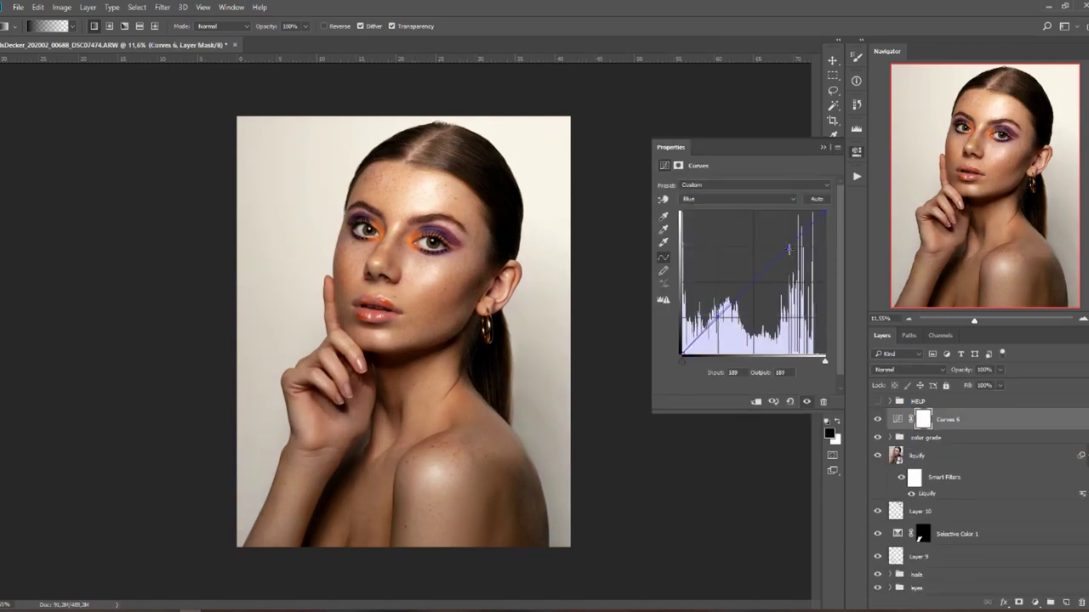
pyautogui.moveTo(718, 317); pyautogui.dragTo(721, 313)
# Move the new Curves layer into the color grade group and compare the portrait with and without the group.
pyautogui.moveTo(977, 421); pyautogui.dragTo(975, 439)
pyautogui.click(878, 416)
pyautogui.click(877, 416)
pyautogui.click(890, 415)
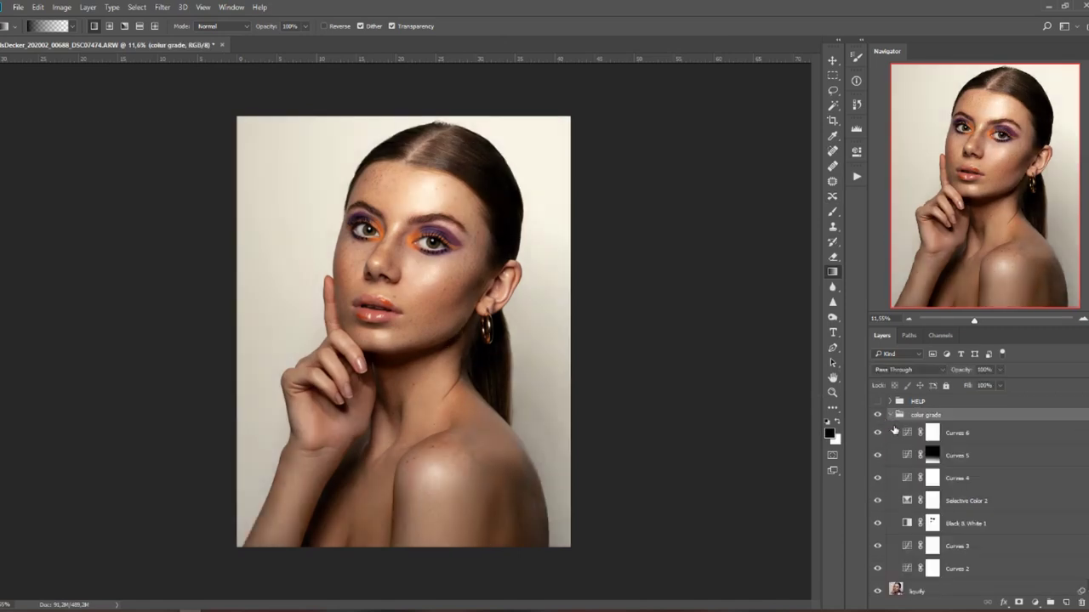
pyautogui.click(892, 415)
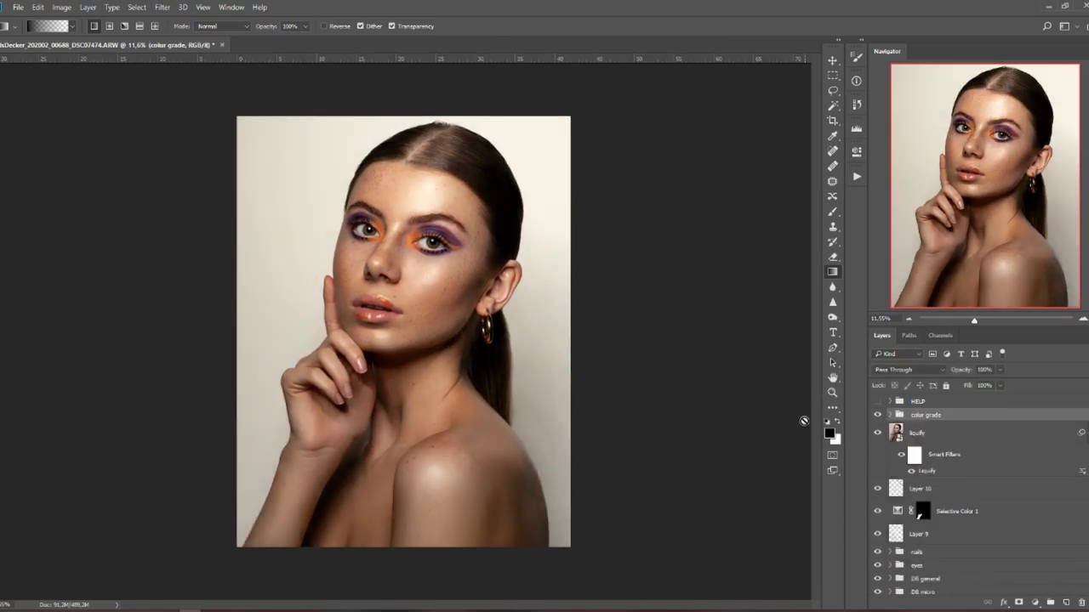
# Compare the complete retouch with the original portrait by repeatedly isolating the Background layer and restoring all layers.
pyautogui.scroll(-3, 893, 484)
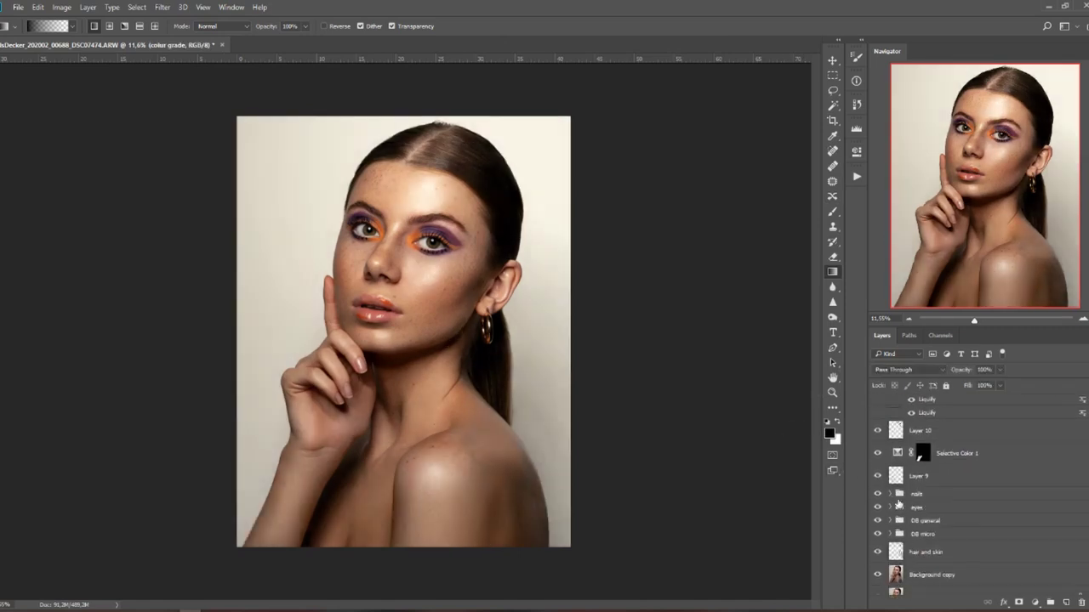
pyautogui.scroll(3, 897, 504)
pyautogui.scroll(-4, 897, 505)
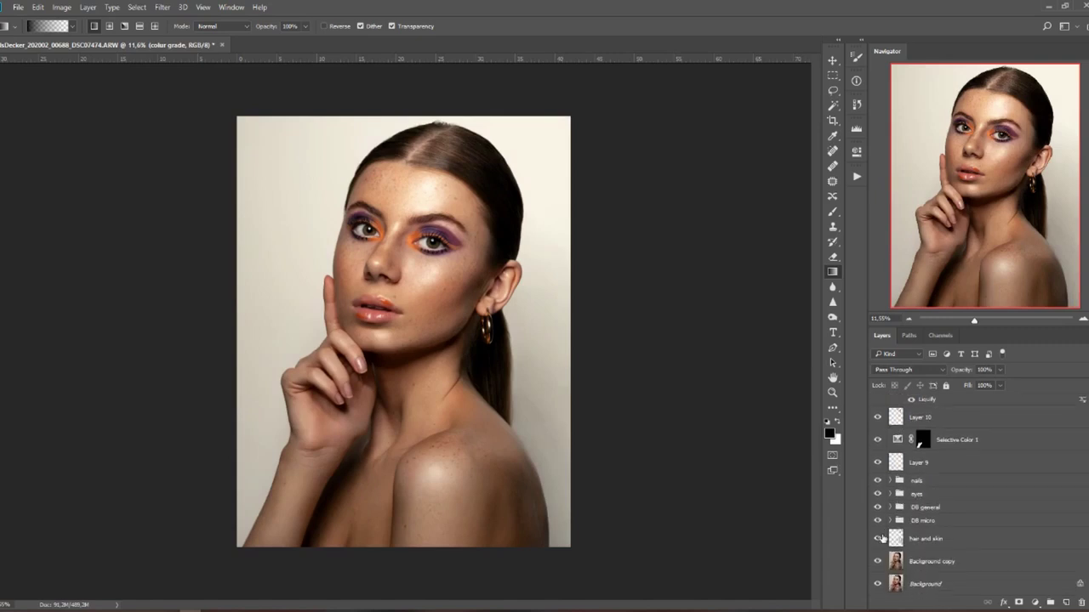
pyautogui.keyDown('alt'); pyautogui.click(876, 586); pyautogui.keyUp('alt')
pyautogui.keyDown('alt'); pyautogui.click(877, 585); pyautogui.keyUp('alt')
pyautogui.keyDown('alt'); pyautogui.click(878, 585); pyautogui.keyUp('alt')
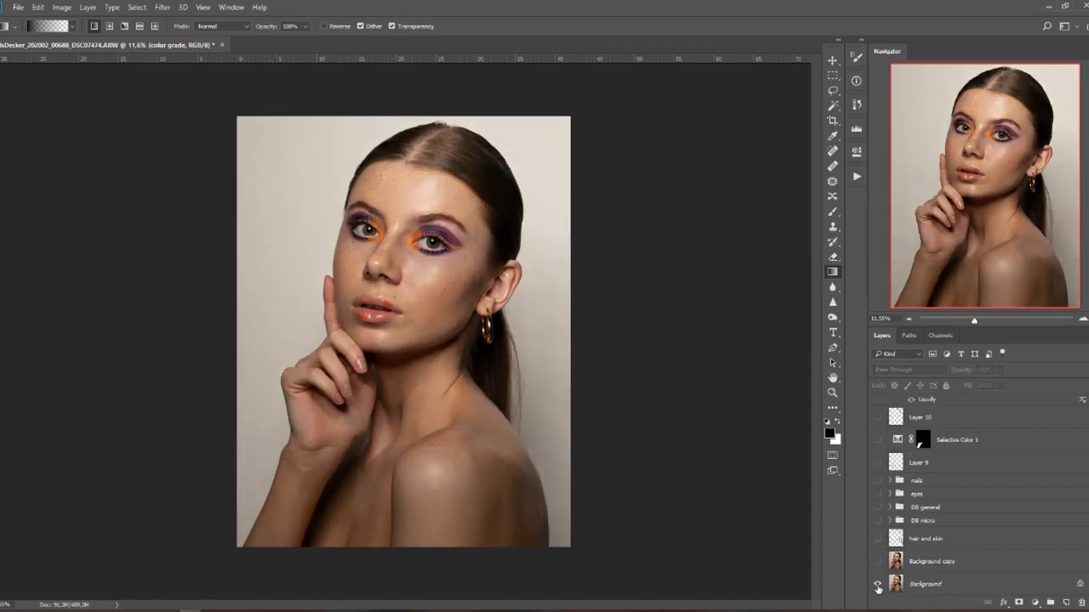
pyautogui.keyDown('alt'); pyautogui.click(878, 585); pyautogui.keyUp('alt')
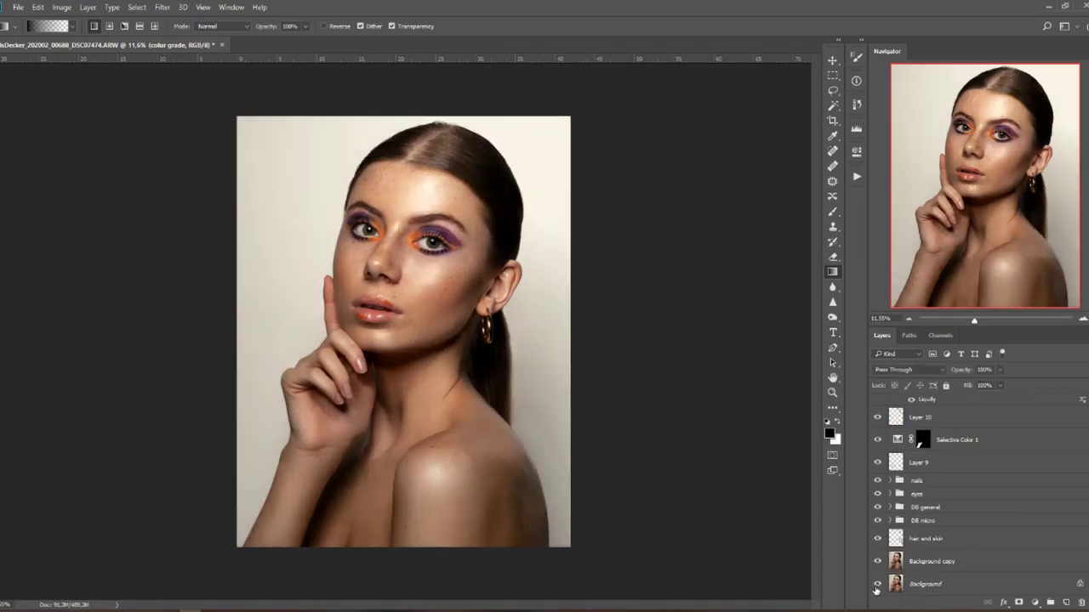
pyautogui.keyDown('alt'); pyautogui.click(878, 586); pyautogui.keyUp('alt')
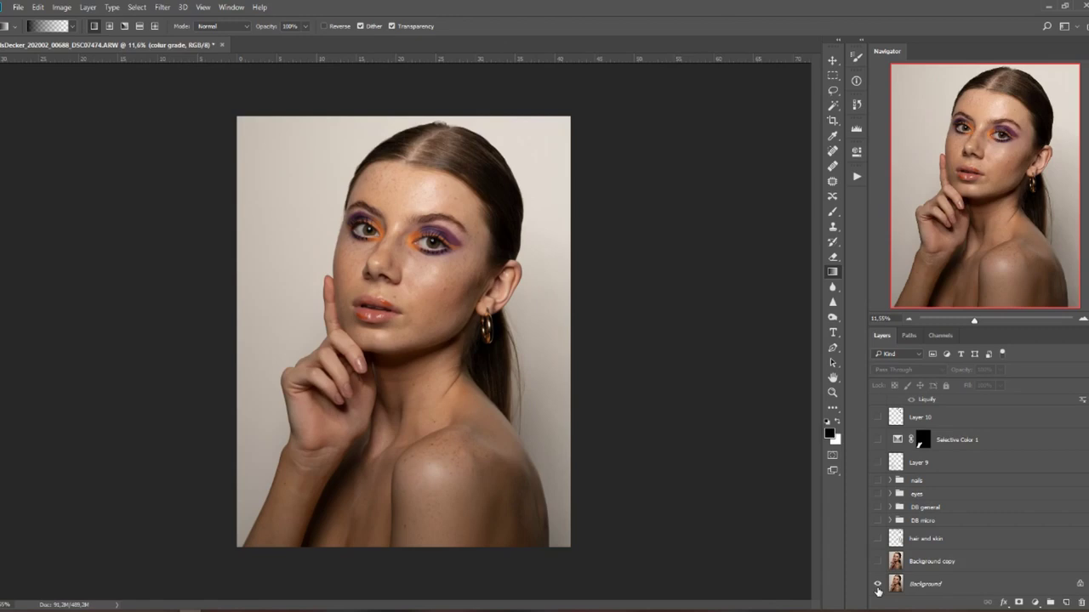
pyautogui.keyDown('alt'); pyautogui.click(878, 586); pyautogui.keyUp('alt')
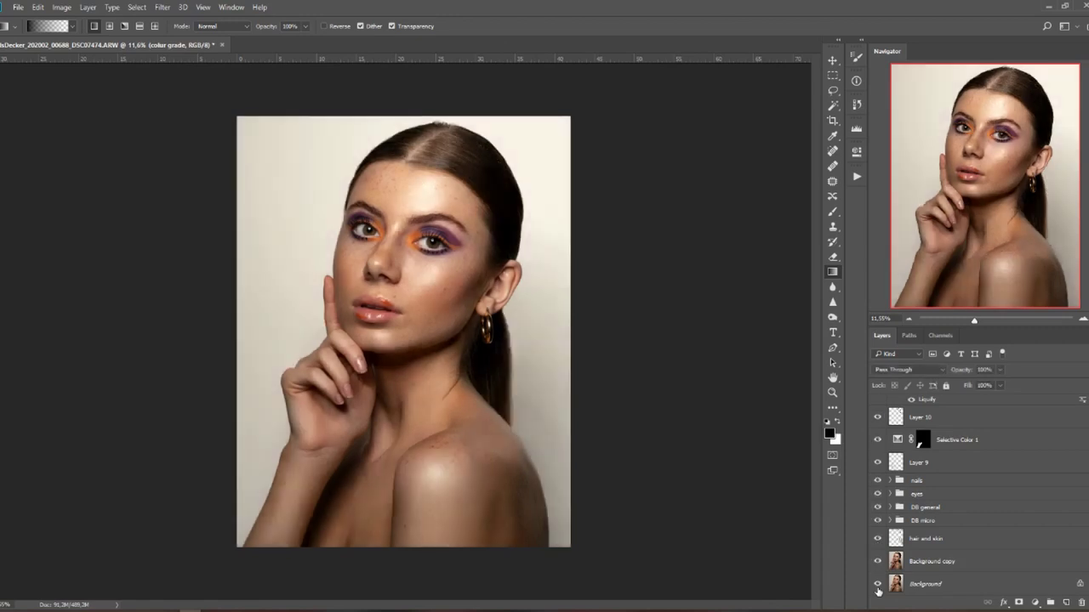
pyautogui.keyDown('alt'); pyautogui.click(878, 586); pyautogui.keyUp('alt')
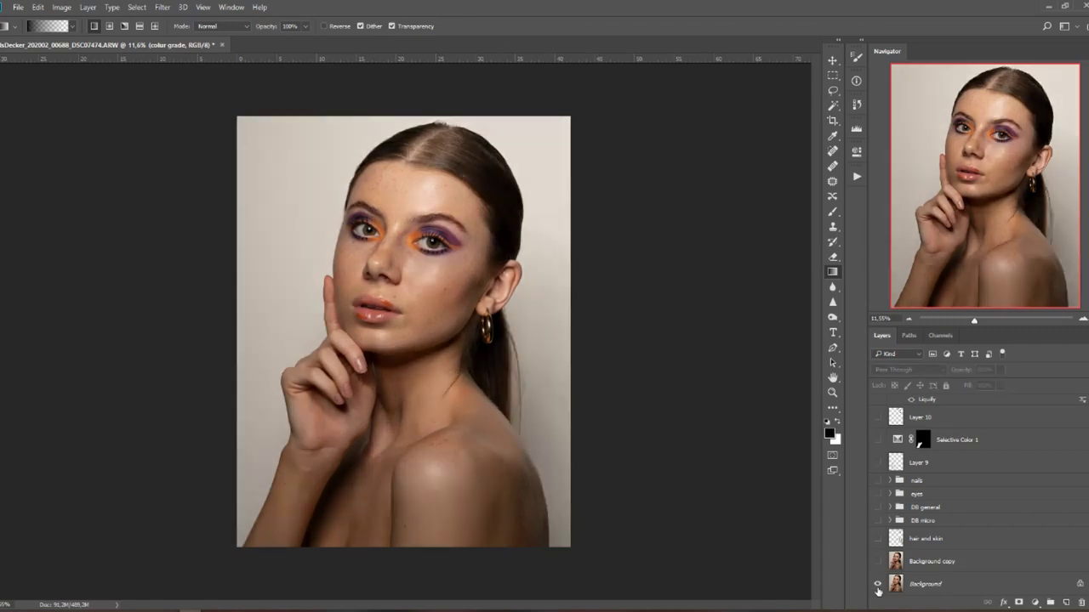
pyautogui.keyDown('alt'); pyautogui.click(877, 586); pyautogui.keyUp('alt')
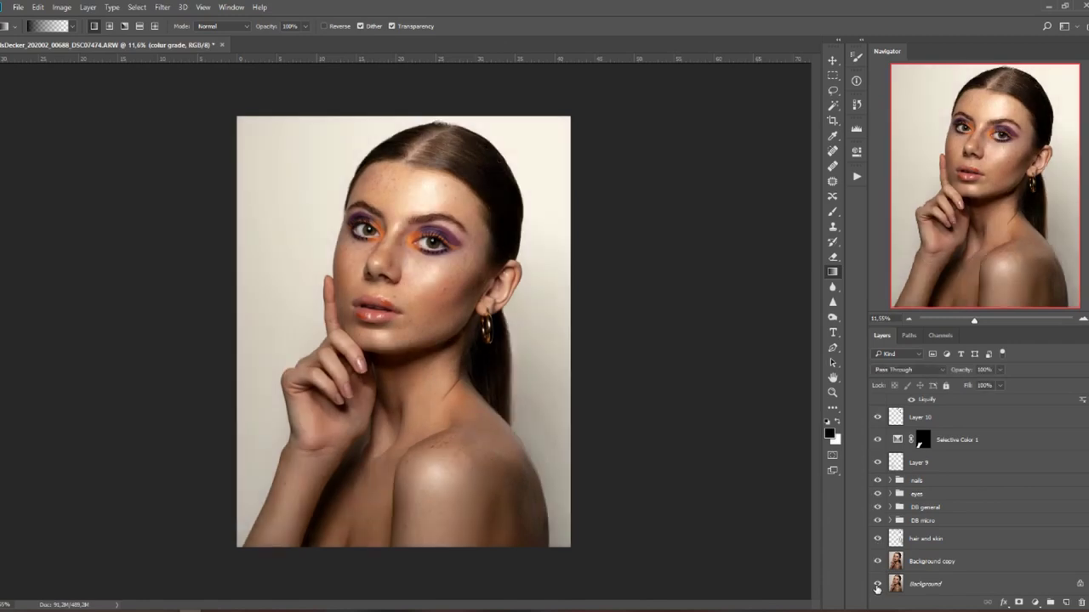
pyautogui.keyDown('alt'); pyautogui.click(877, 586); pyautogui.keyUp('alt')
pyautogui.keyDown('alt'); pyautogui.click(878, 586); pyautogui.keyUp('alt')
pyautogui.keyDown('alt'); pyautogui.click(878, 586); pyautogui.keyUp('alt')
pyautogui.keyDown('alt'); pyautogui.click(878, 586); pyautogui.keyUp('alt')
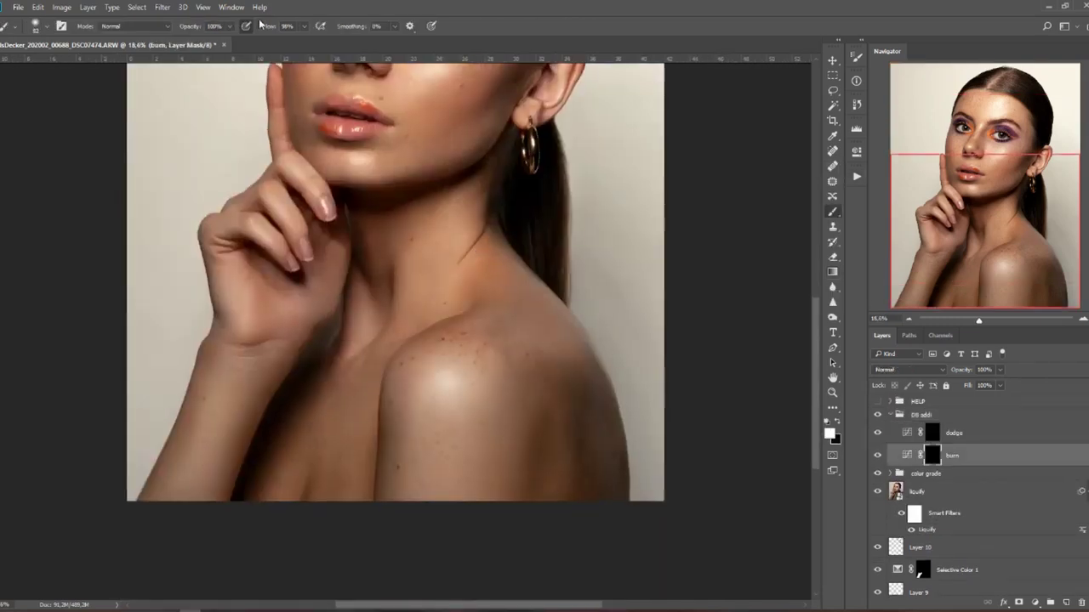
# Set the brush flow to 2% and refine the shoulder shading on the dodge and burn layer masks.
pyautogui.moveTo(303, 26); pyautogui.dragTo(251, 44)
pyautogui.keyDown('alt'); pyautogui.rightClick(409, 205); pyautogui.keyUp('alt')
pyautogui.scroll(2, 456, 315)
pyautogui.hotkey('alt', ']')
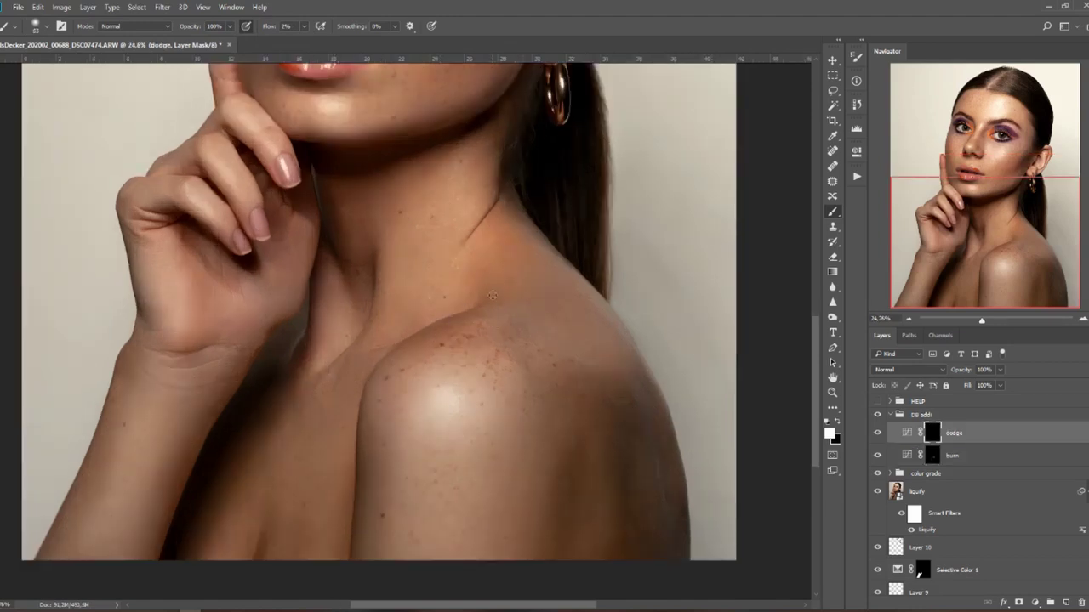
pyautogui.hotkey('alt', '[')
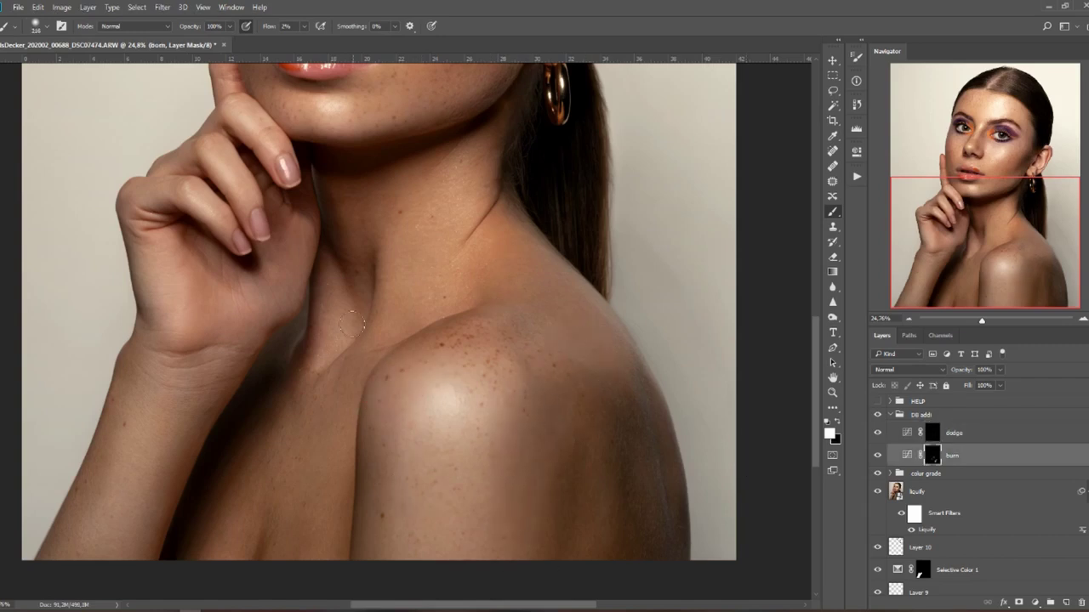
# Add a layer in Color blend mode above burn and paint sampled skin tones over the neck, chest and shoulder.
pyautogui.click(1066, 602)
pyautogui.keyDown('alt'); pyautogui.click(338, 314); pyautogui.keyUp('alt')
pyautogui.click(906, 370)
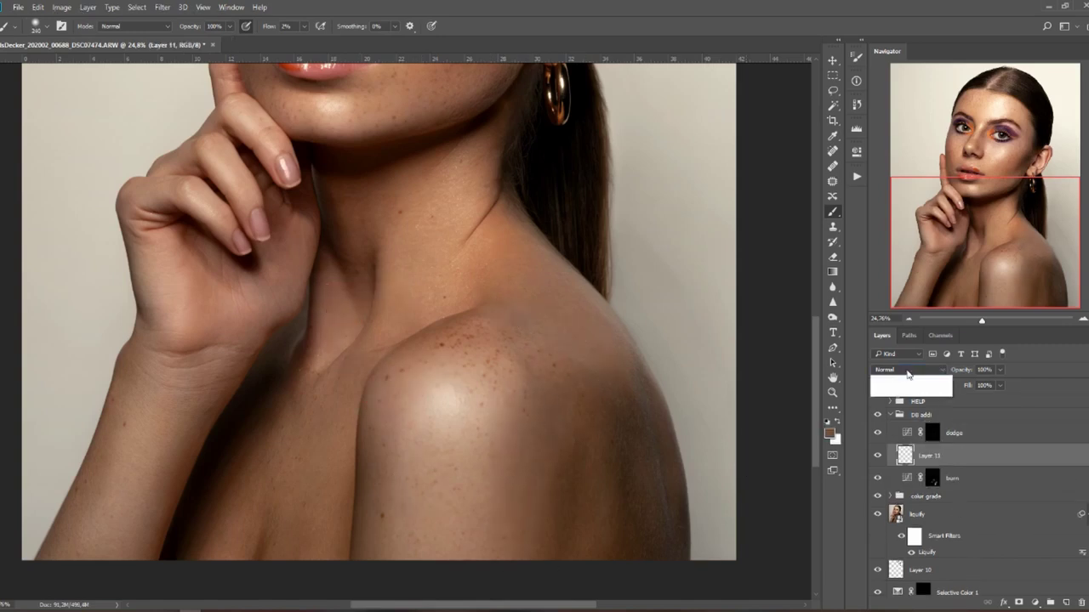
pyautogui.click(889, 584)
pyautogui.keyDown('alt'); pyautogui.click(342, 258); pyautogui.keyUp('alt')
pyautogui.keyDown('alt'); pyautogui.click(398, 324); pyautogui.keyUp('alt')
pyautogui.moveTo(565, 425); pyautogui.dragTo(581, 431)
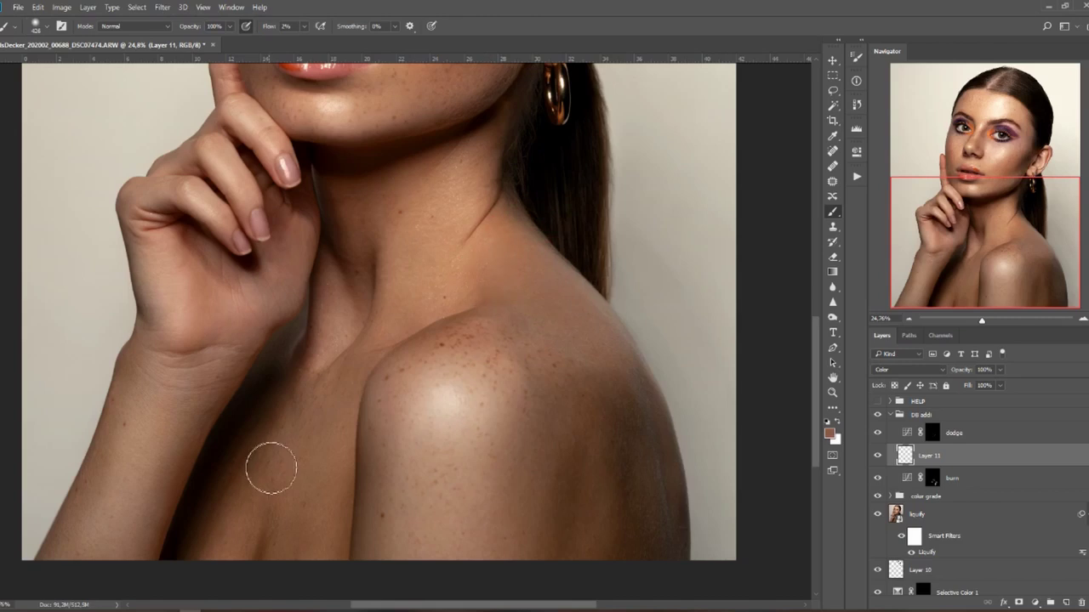
# Reduce the opacity of the Curves 3 layer in the color grade group and open the opacity setting of Curves 2.
pyautogui.click(877, 496)
pyautogui.click(889, 496)
pyautogui.scroll(-3, 878, 536)
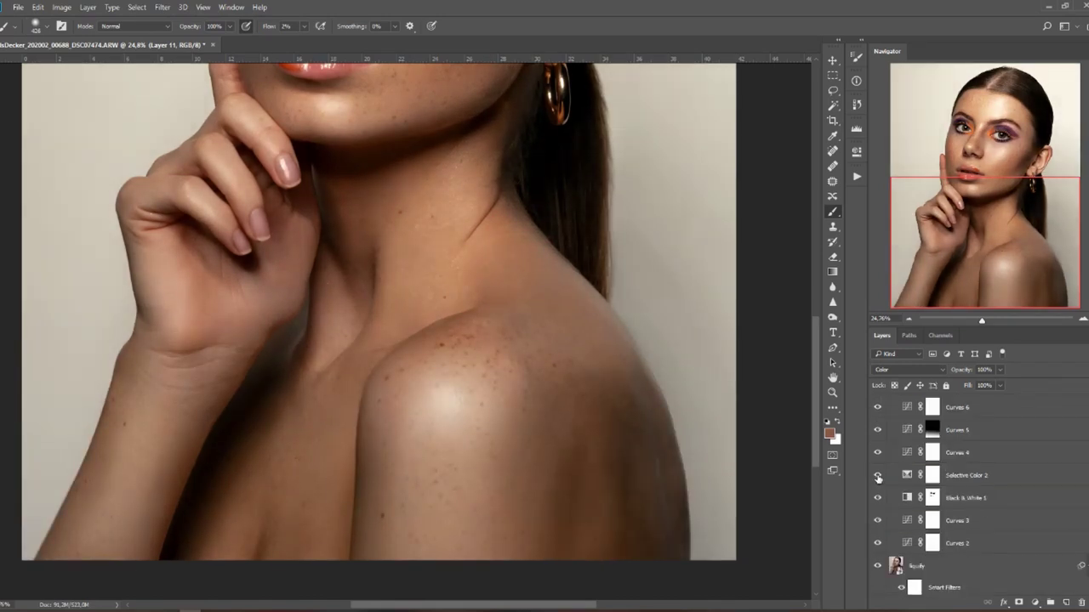
pyautogui.click(957, 520)
pyautogui.click(999, 370)
pyautogui.moveTo(999, 387)
pyautogui.mouseDown()
pyautogui.moveTo(977, 387)
pyautogui.moveTo(987, 387)
pyautogui.mouseUp()
pyautogui.click(957, 542)
pyautogui.click(999, 370)
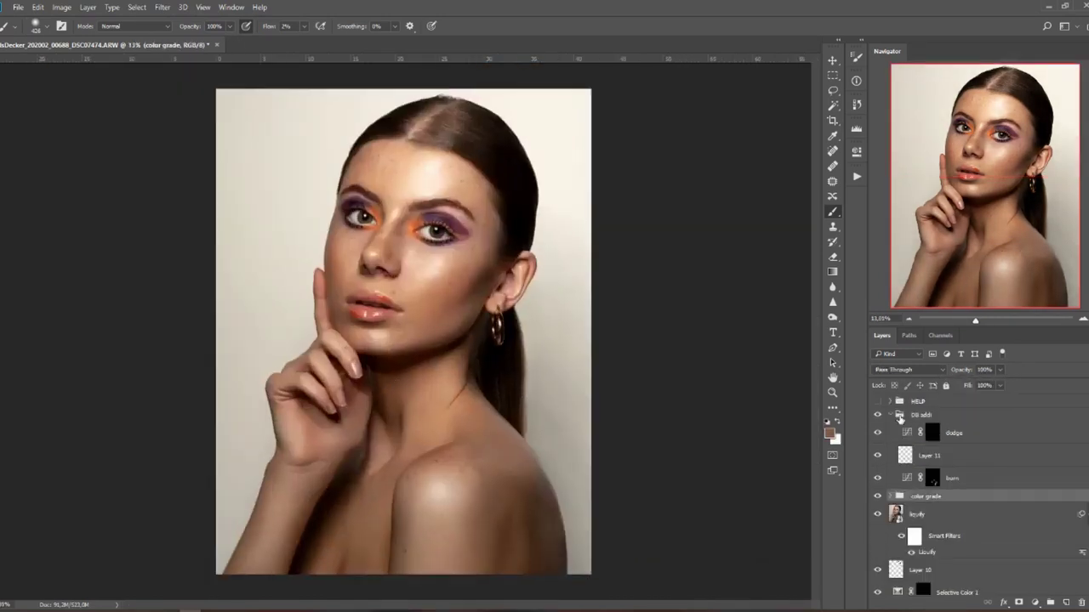
# Collapse the DB addi group and compare the updated retouch with the original by toggling the Background layer in isolation.
pyautogui.click(889, 414)
pyautogui.click(878, 415)
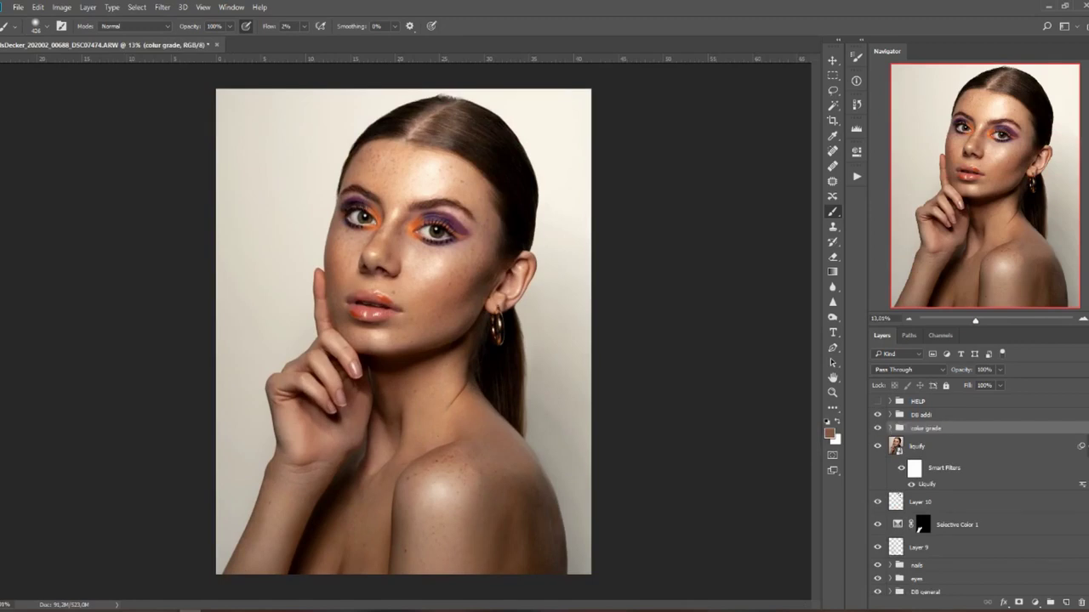
pyautogui.keyDown('alt'); pyautogui.click(878, 585); pyautogui.keyUp('alt')
pyautogui.keyDown('alt'); pyautogui.click(878, 585); pyautogui.keyUp('alt')
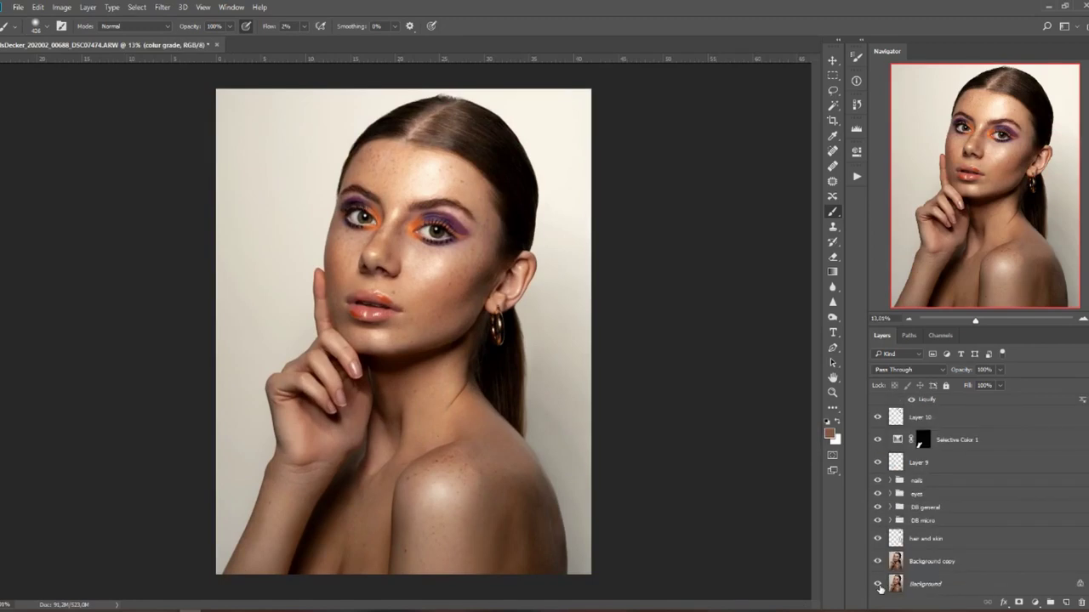
pyautogui.keyDown('alt'); pyautogui.click(877, 585); pyautogui.keyUp('alt')
pyautogui.keyDown('alt'); pyautogui.click(877, 585); pyautogui.keyUp('alt')
pyautogui.keyDown('alt'); pyautogui.click(878, 586); pyautogui.keyUp('alt')
pyautogui.keyDown('alt'); pyautogui.click(878, 585); pyautogui.keyUp('alt')
# Set the burn and dodge layers in the DB addi group to Luminosity blend mode and check the group's effect.
pyautogui.scroll(5, 936, 493)
pyautogui.click(933, 478)
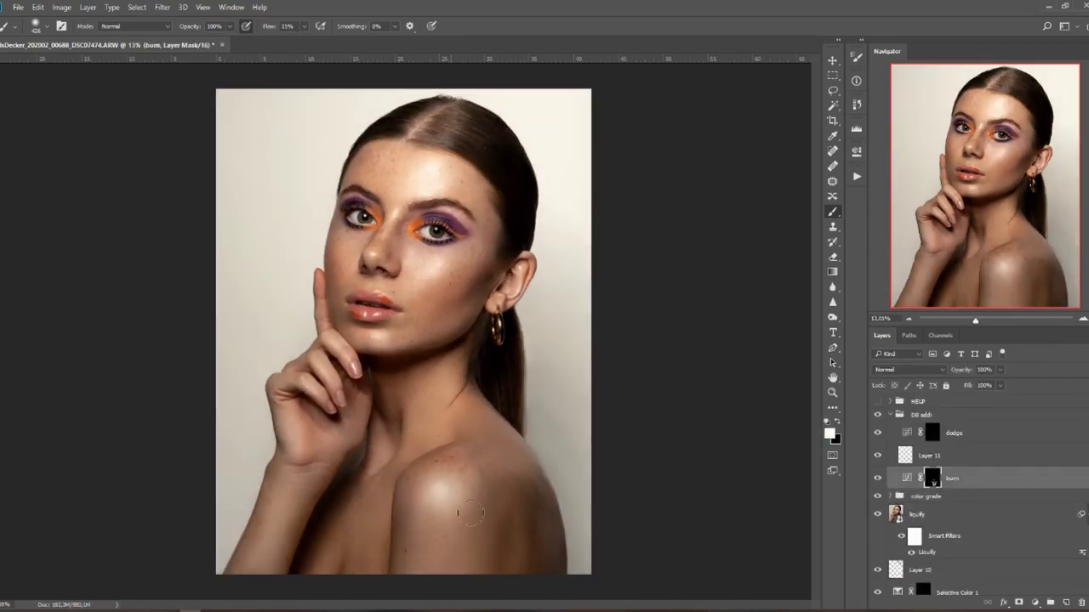
pyautogui.click(878, 415)
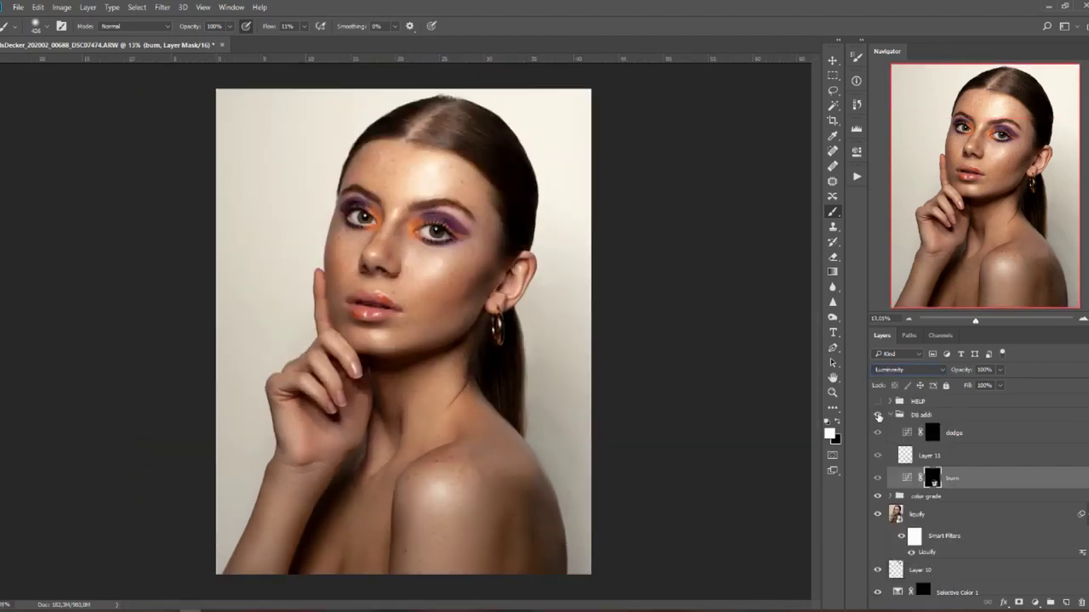
pyautogui.click(877, 415)
pyautogui.click(932, 433)
pyautogui.click(907, 369)
# Paint on the dodge layer mask with a small brush and increased flow to brighten highlights around the lips and lower face.
pyautogui.click(967, 593)
pyautogui.press('z')
pyautogui.moveTo(384, 293); pyautogui.dragTo(460, 292)
pyautogui.moveTo(378, 269); pyautogui.dragTo(316, 265)
pyautogui.moveTo(304, 26); pyautogui.dragTo(310, 40)
pyautogui.moveTo(357, 281); pyautogui.dragTo(373, 293)
pyautogui.moveTo(446, 359); pyautogui.dragTo(389, 378)
pyautogui.moveTo(335, 254); pyautogui.dragTo(354, 264)
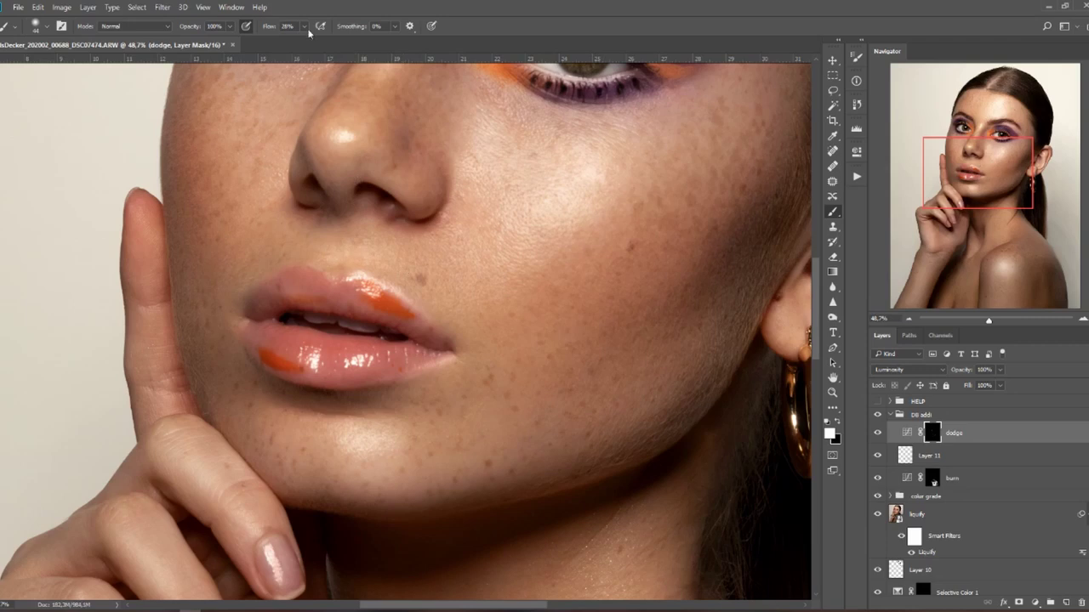
# Set the brush flow to 2% and refine the shading around the mouth, nose and cheek on the burn and dodge masks.
pyautogui.moveTo(304, 26); pyautogui.dragTo(289, 40)
pyautogui.click(932, 478)
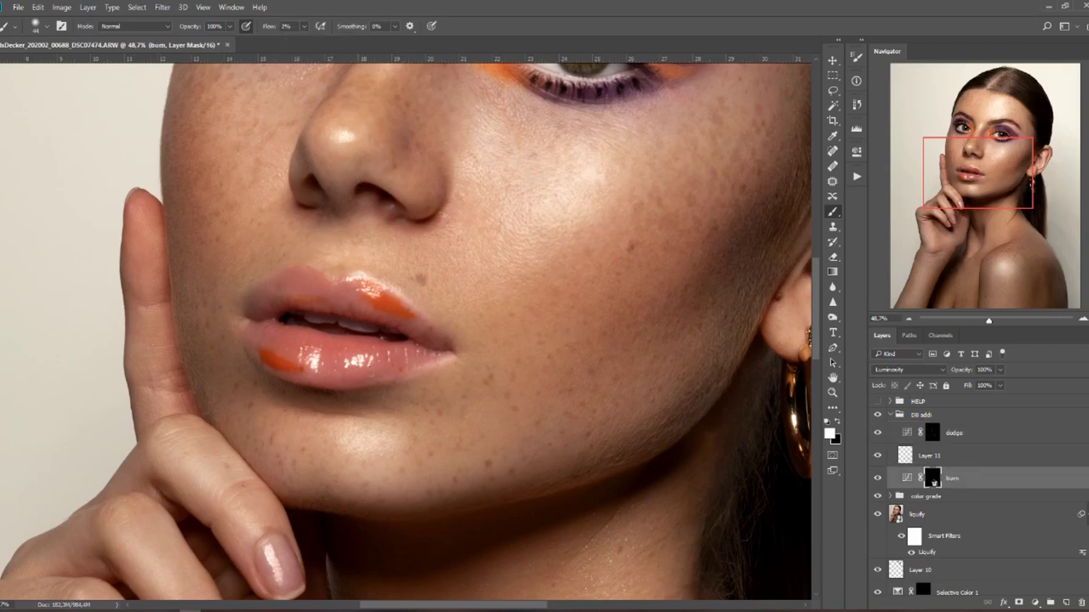
pyautogui.click(932, 433)
pyautogui.moveTo(385, 211); pyautogui.dragTo(329, 353)
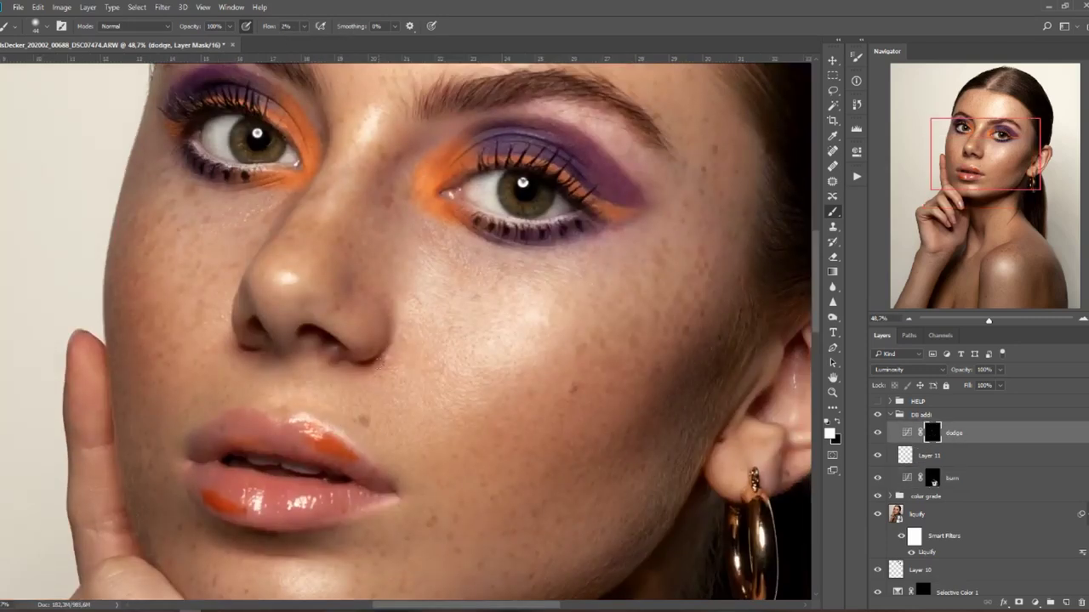
pyautogui.click(979, 456)
pyautogui.click(979, 478)
pyautogui.click(1021, 431)
# With 17% brush flow, brighten the cheek highlight on the dodge mask and darken freckles on the face and forehead on the burn mask.
pyautogui.moveTo(304, 27); pyautogui.dragTo(314, 41)
pyautogui.moveTo(554, 317); pyautogui.dragTo(534, 334)
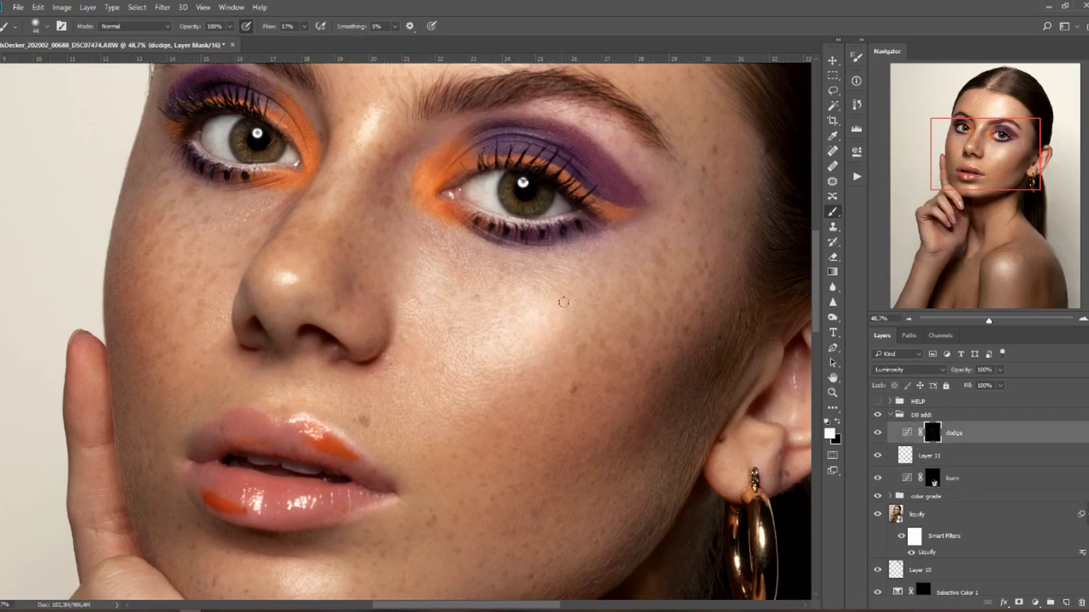
pyautogui.hotkey('alt', '[')
pyautogui.hotkey('alt', '[')
pyautogui.scroll(-3, 172, 440)
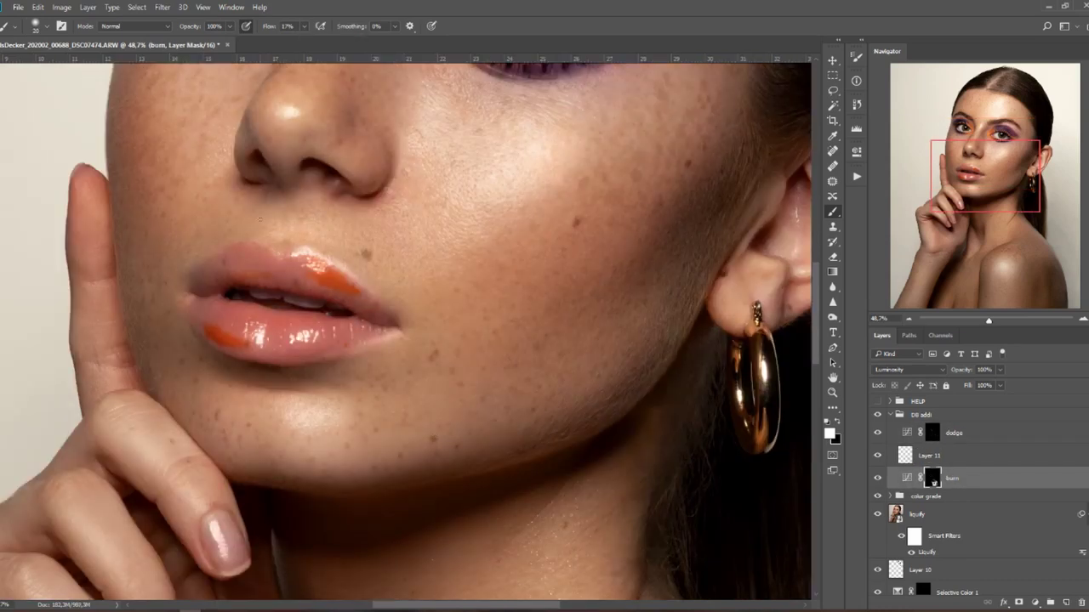
pyautogui.scroll(3, 408, 332)
pyautogui.moveTo(390, 170); pyautogui.dragTo(368, 377)
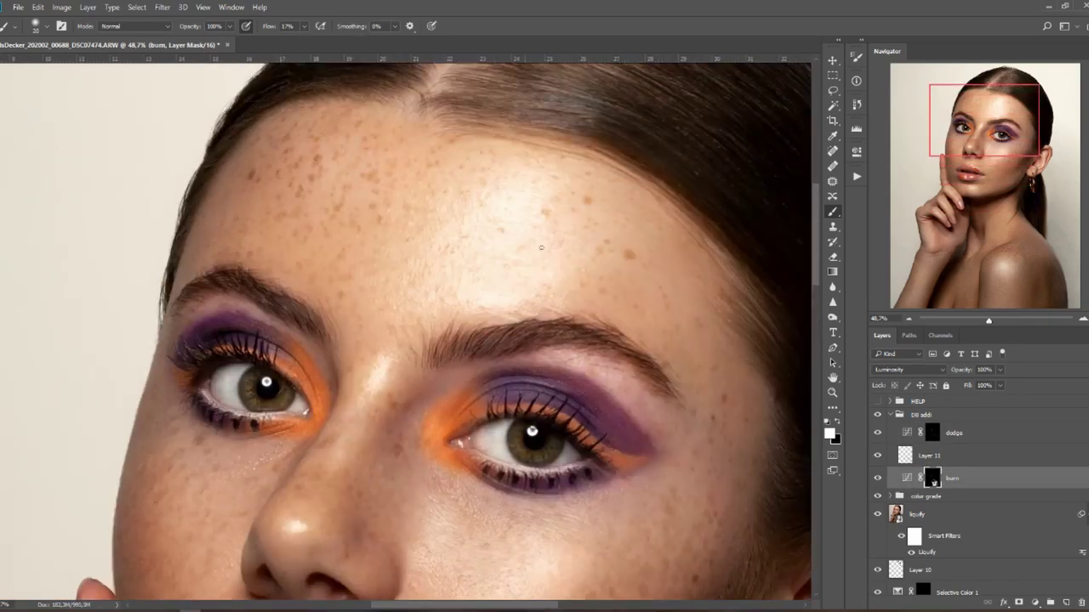
pyautogui.moveTo(541, 340); pyautogui.dragTo(415, 76)
pyautogui.scroll(-10, 431, 460)
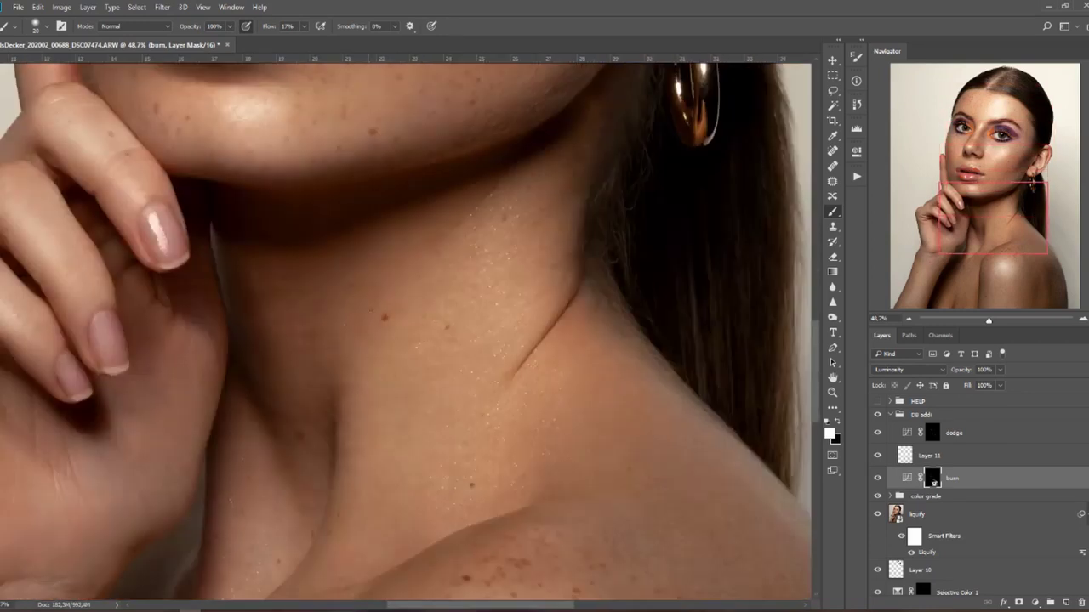
pyautogui.scroll(-5, 194, 384)
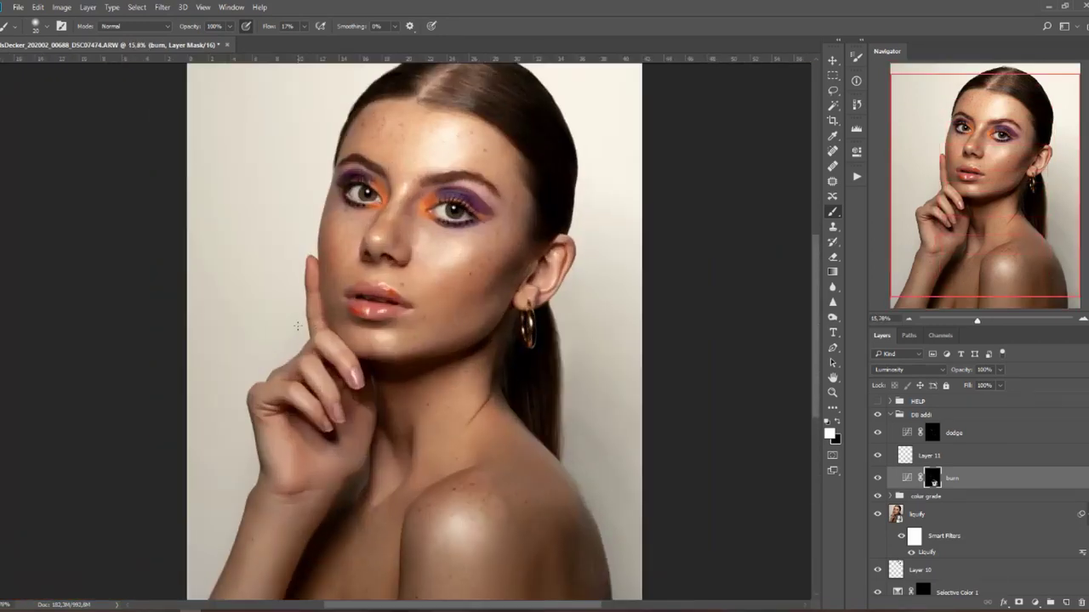
# Show the HELP group and even out face, neck and hand tones on the dodge and burn masks with 1% brush flow.
pyautogui.click(932, 432)
pyautogui.click(877, 401)
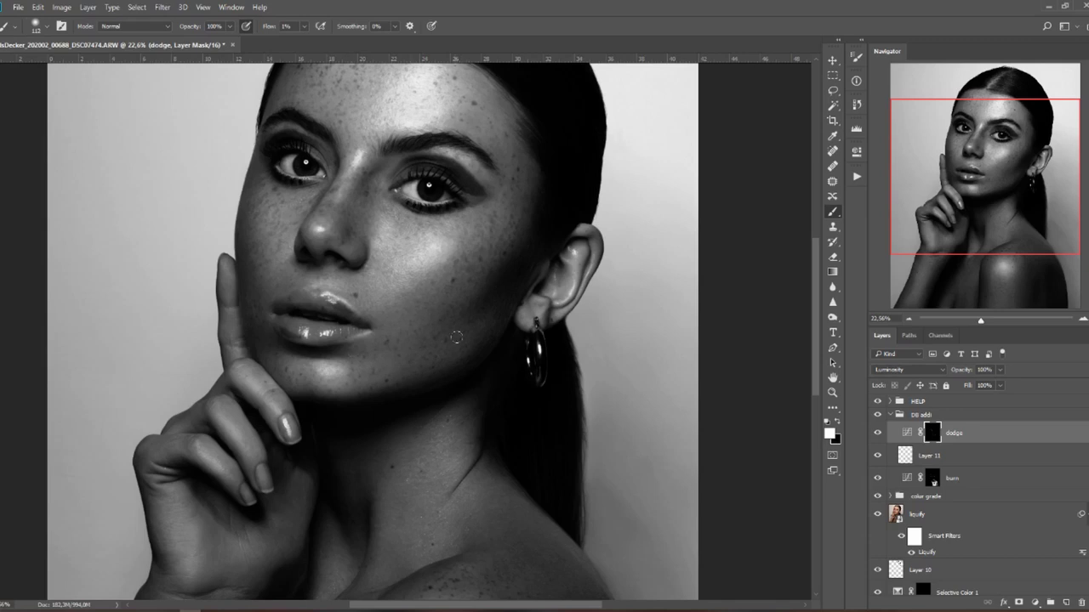
pyautogui.hotkey('alt', '[')
pyautogui.hotkey('alt', '[')
pyautogui.scroll(-6, 502, 195)
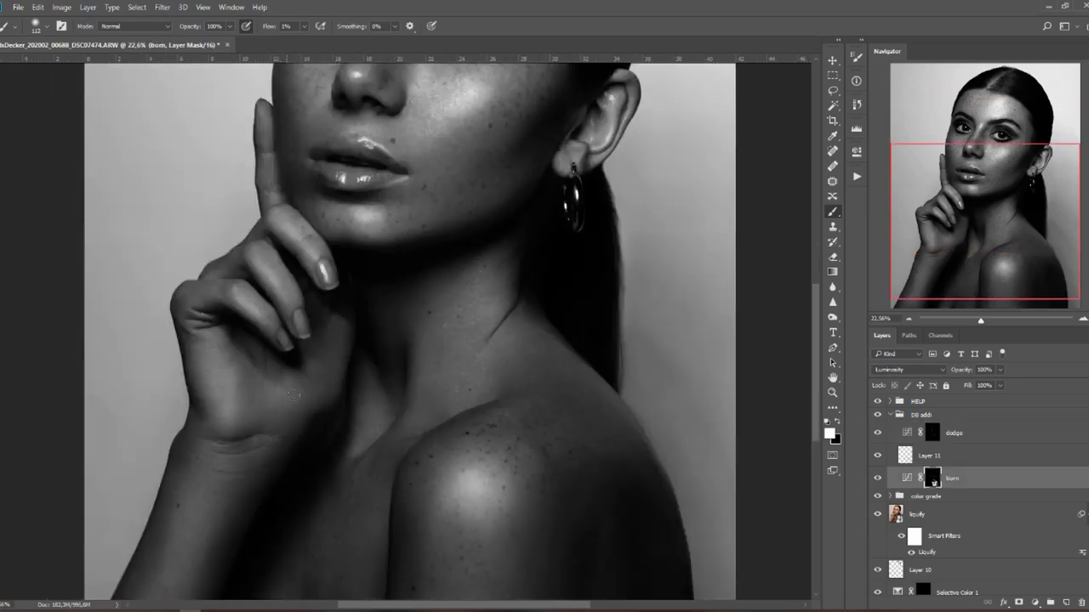
pyautogui.scroll(3, 390, 433)
pyautogui.scroll(-3, 390, 433)
pyautogui.scroll(2, 390, 433)
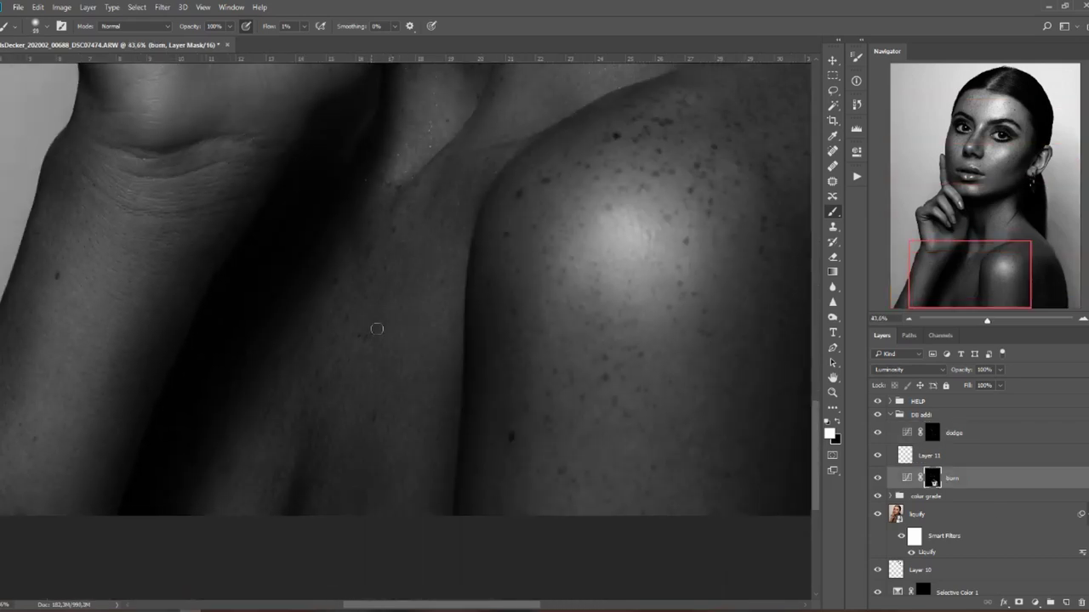
# Smooth the tonal transitions on the chest and shoulder on the dodge and burn masks in the black-and-white help view.
pyautogui.hotkey('alt', ']')
pyautogui.hotkey('alt', ']')
pyautogui.scroll(2, 382, 315)
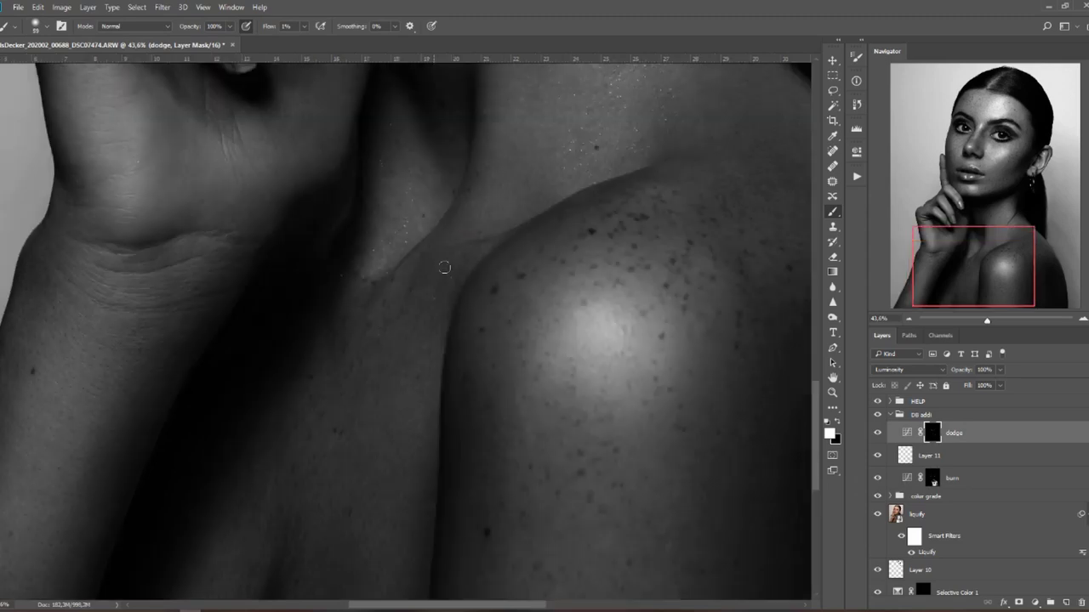
pyautogui.scroll(3, 401, 173)
pyautogui.scroll(-7, 583, 332)
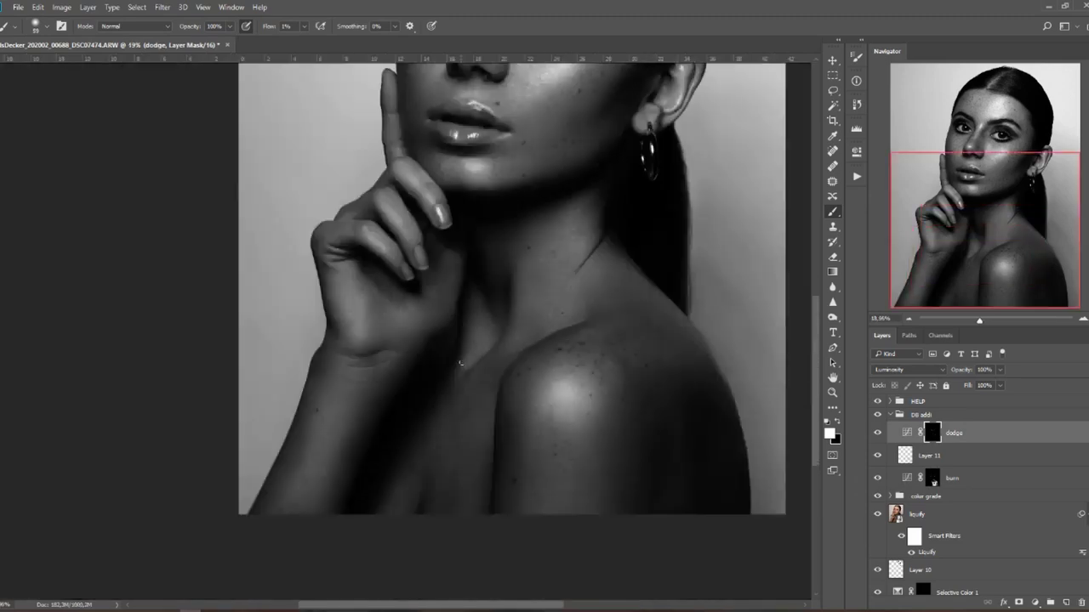
pyautogui.scroll(1, 582, 332)
pyautogui.hotkey('alt', '[')
pyautogui.hotkey('alt', '[')
pyautogui.hotkey('alt', ']')
pyautogui.hotkey('alt', ']')
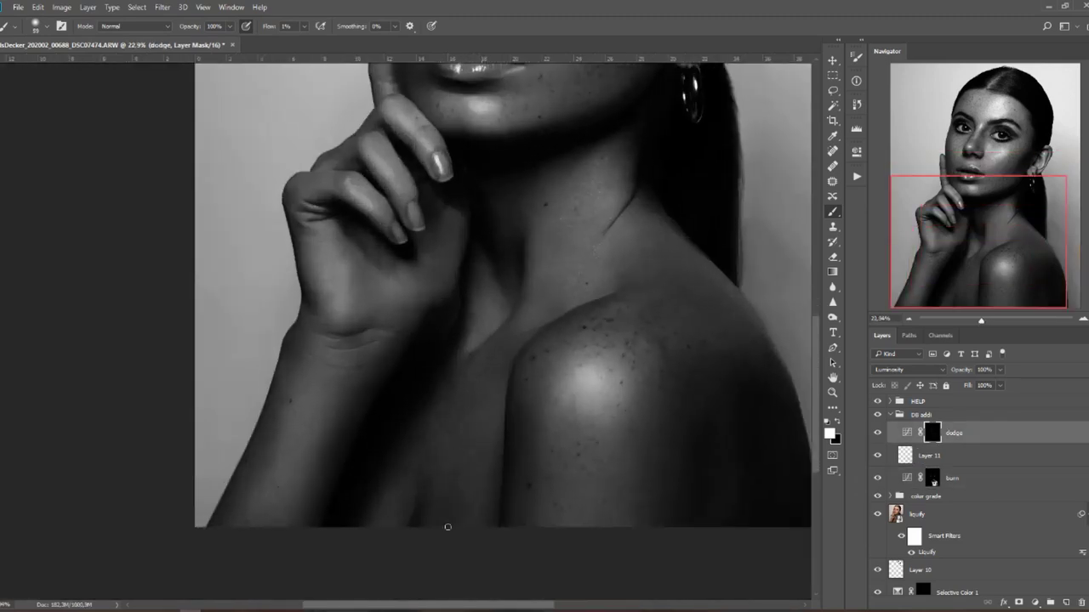
# Hide the HELP group and refine the cheek and face shading on the dodge and burn masks with a larger brush.
pyautogui.hotkey('ctrl', '0')
pyautogui.click(877, 400)
pyautogui.scroll(8, 430, 315)
pyautogui.press(']')
pyautogui.press(']')
pyautogui.press(']')
pyautogui.press(']')
pyautogui.press(']')
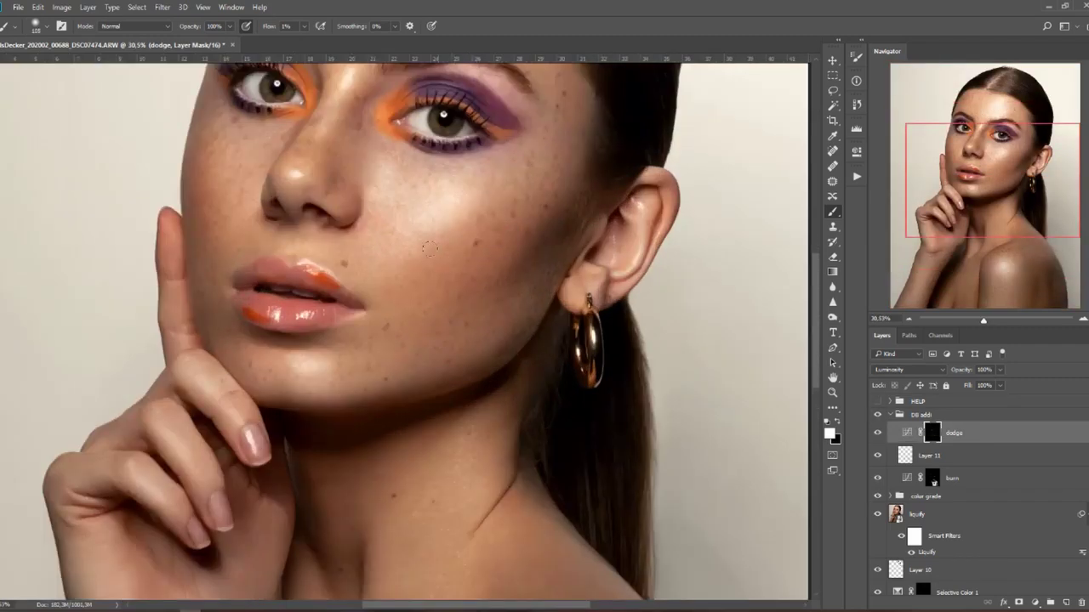
pyautogui.hotkey('alt', '[')
pyautogui.hotkey('alt', '[')
pyautogui.hotkey('alt', ']')
pyautogui.hotkey('alt', ']')
# Add a Curves adjustment layer above dodge, limit it to the brighter tones with Blend If, and invert its mask to black.
pyautogui.click(1034, 602)
pyautogui.click(1026, 413)
pyautogui.doubleClick(1009, 433)
pyautogui.moveTo(791, 272); pyautogui.dragTo(938, 273)
pyautogui.click(1038, 71)
pyautogui.hotkey('ctrl', '-')
pyautogui.hotkey('ctrl', '-')
pyautogui.click(932, 432)
pyautogui.hotkey('ctrl', 'i')
pyautogui.hotkey('ctrl', '+')
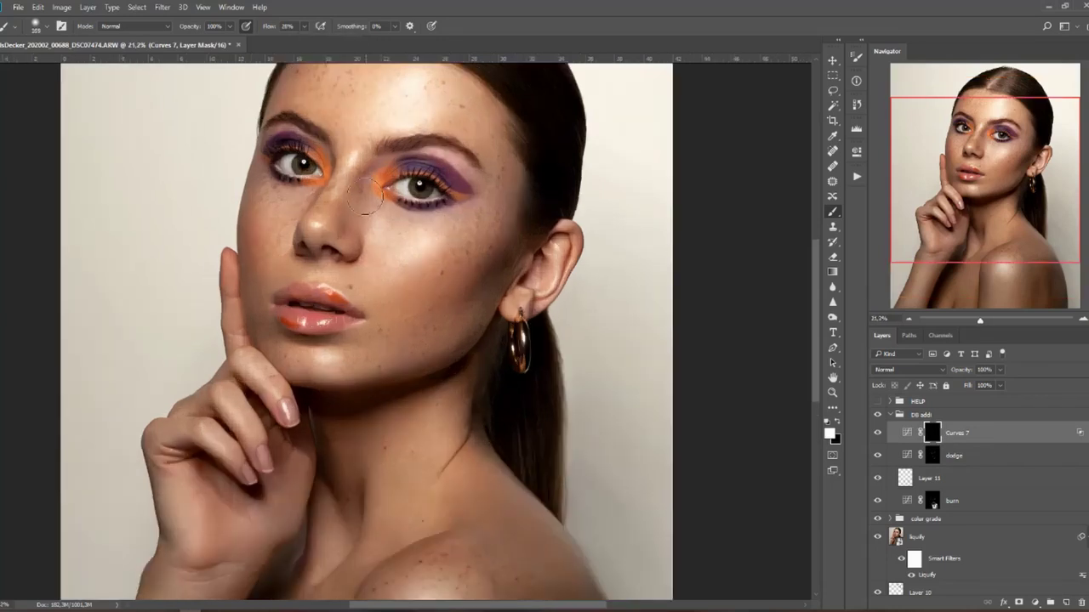
# Paint white on the Curves 7 mask with a large soft brush to intensify the skin highlights on the face and body.
pyautogui.moveTo(378, 213); pyautogui.dragTo(426, 268)
pyautogui.moveTo(411, 105); pyautogui.dragTo(399, 180)
pyautogui.moveTo(340, 476); pyautogui.dragTo(345, 223)
pyautogui.scroll(5, 238, 253)
pyautogui.scroll(-5, 267, 350)
pyautogui.moveTo(477, 265); pyautogui.dragTo(592, 400)
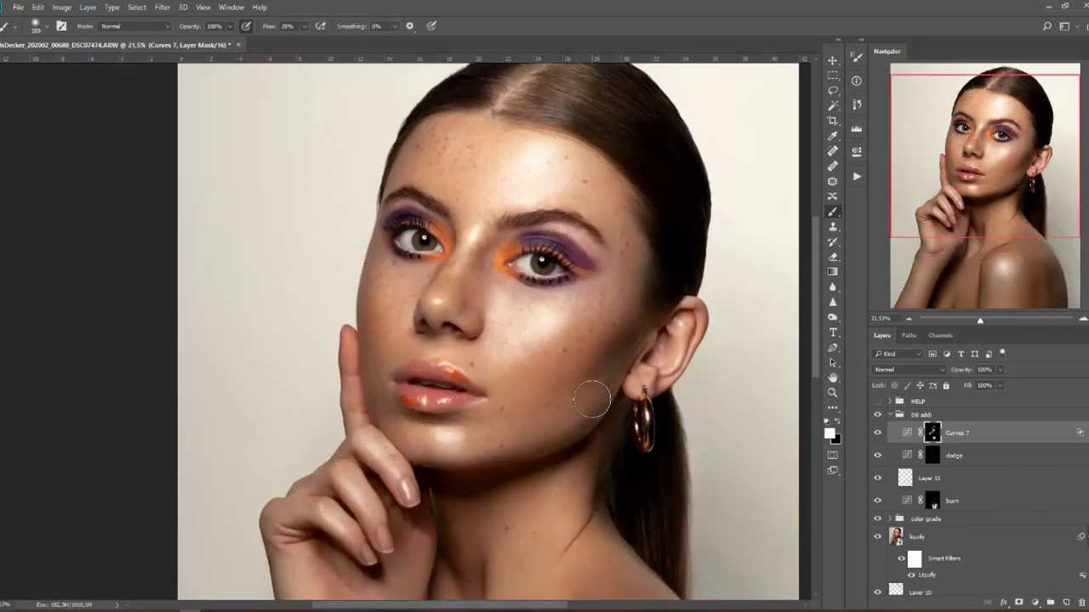
# Set the brush flow to 3% and refine the under-eye and nose bridge areas on the dodge layer mask.
pyautogui.hotkey('alt', '[')
pyautogui.hotkey('shift', '0')
pyautogui.hotkey('shift', '3')
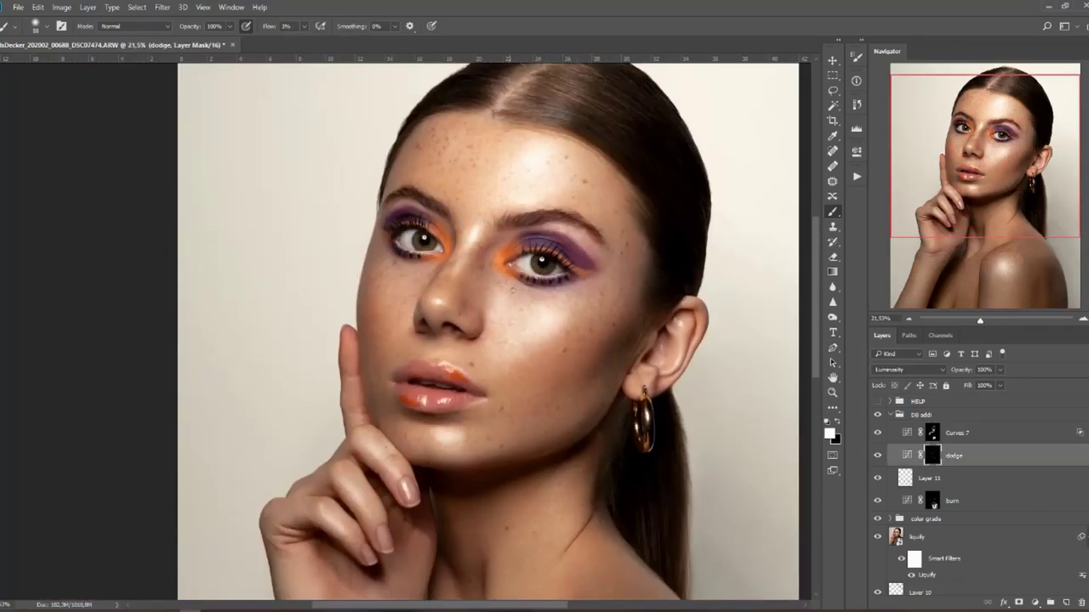
pyautogui.scroll(2, 751, 374)
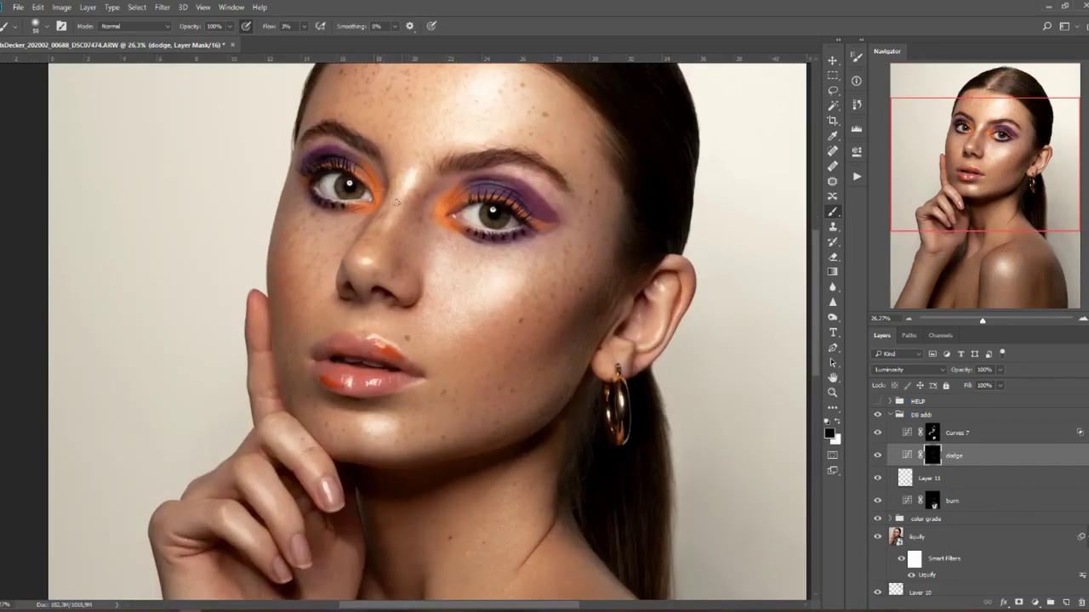
pyautogui.scroll(4, 418, 239)
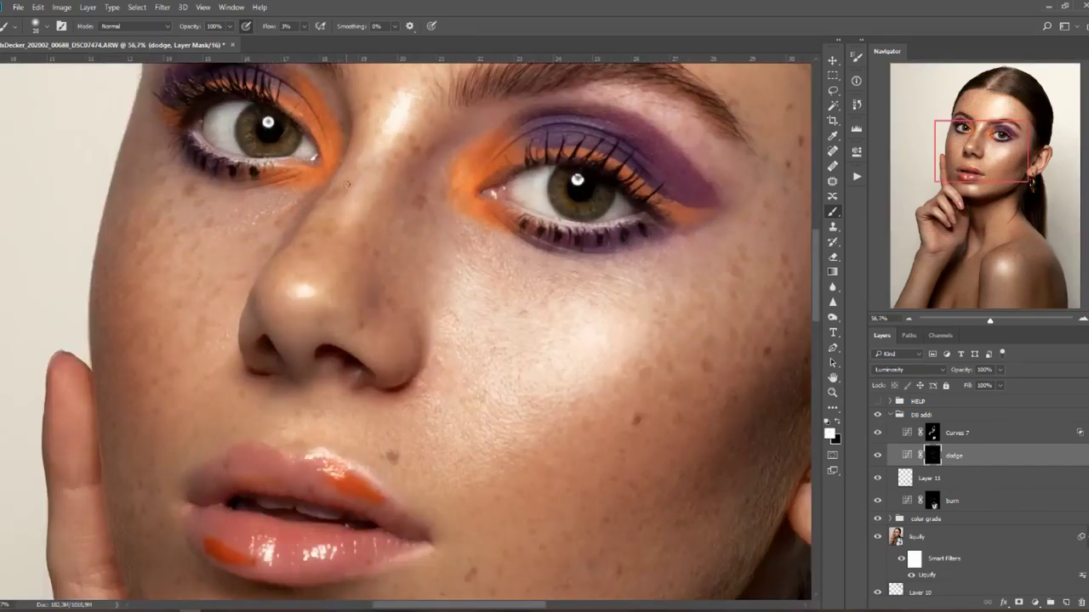
pyautogui.scroll(-5, 545, 216)
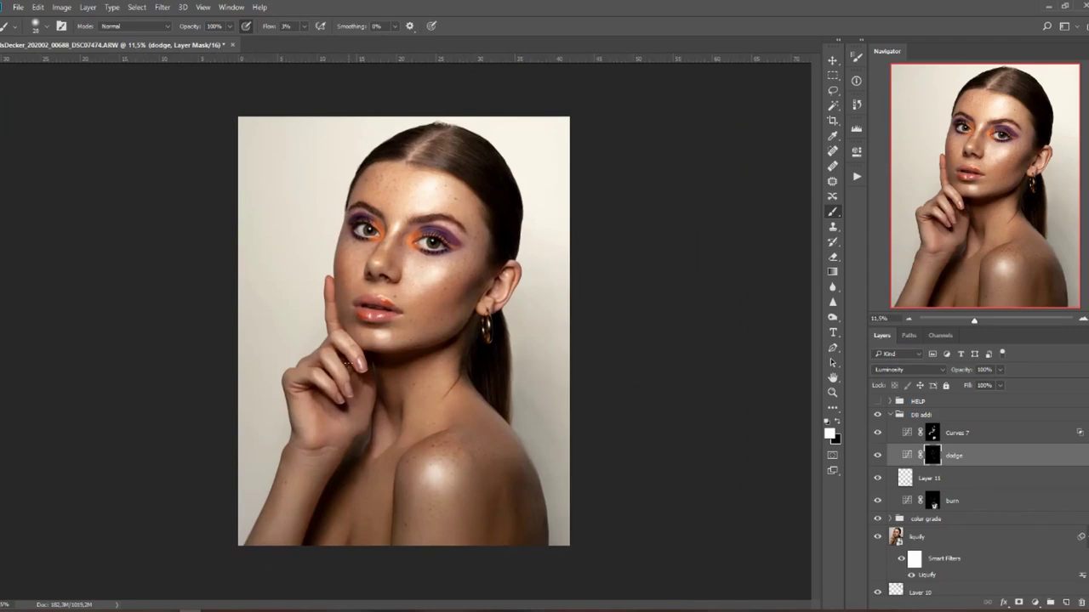
# Collapse the DB addi group and compare the finished face retouch with the original by isolating the Background layer.
pyautogui.scroll(1, 348, 363)
pyautogui.scroll(1, 395, 331)
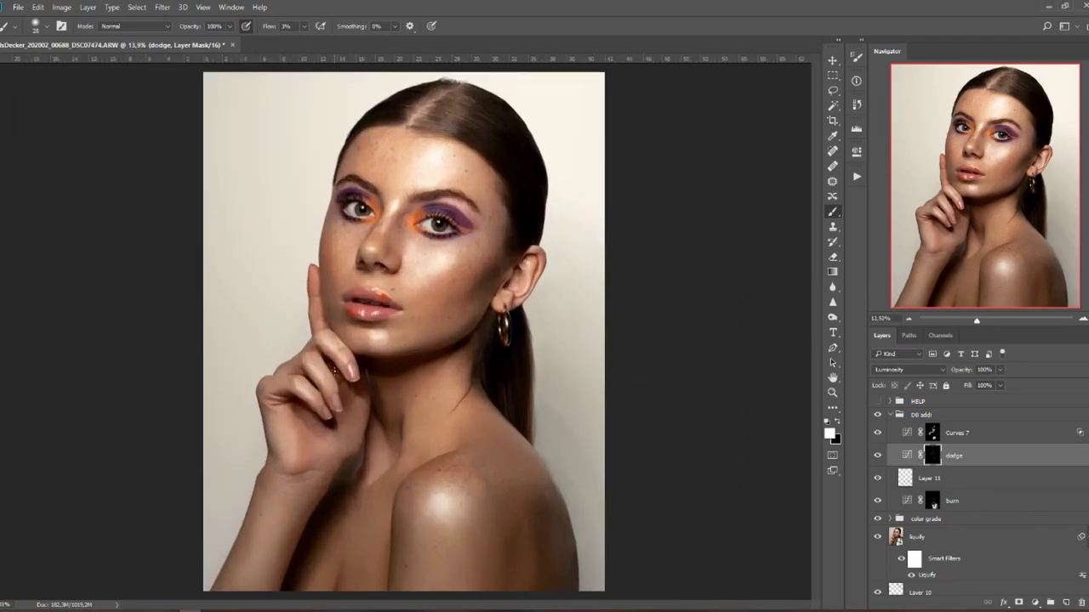
pyautogui.scroll(1, 678, 371)
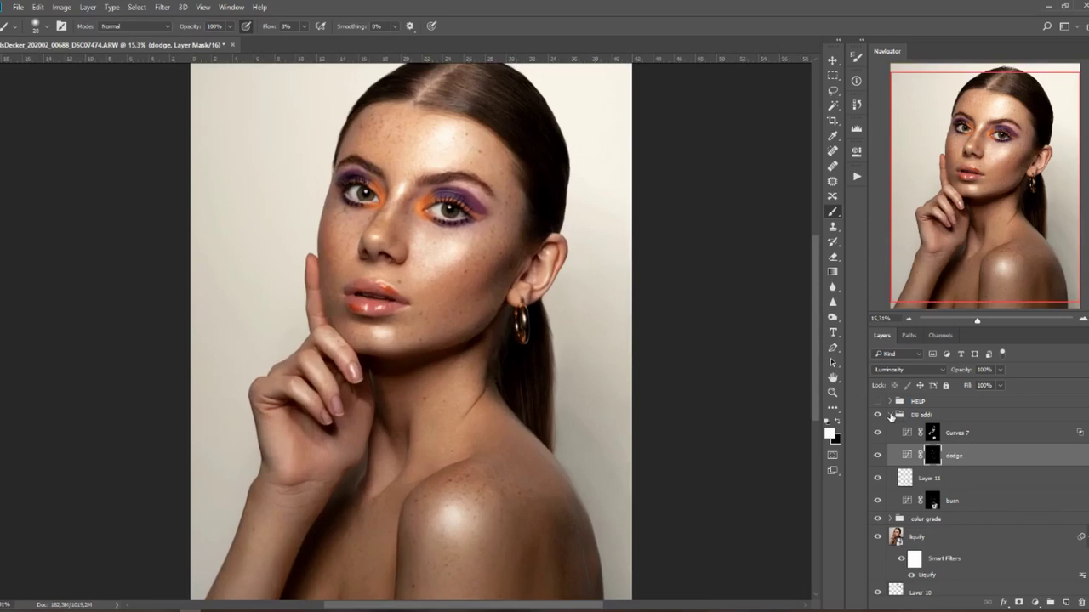
pyautogui.click(890, 417)
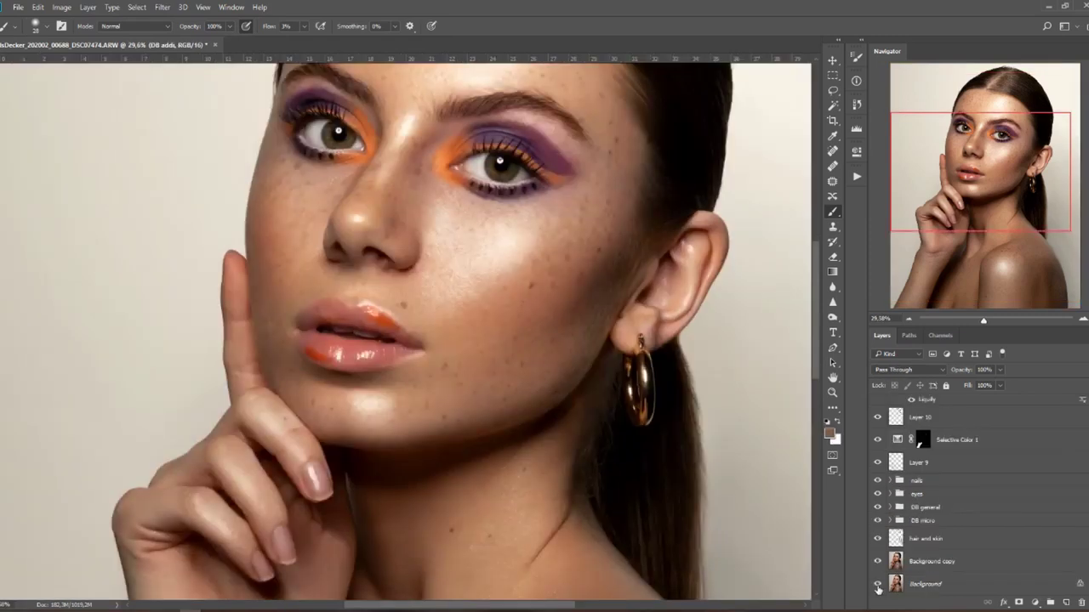
pyautogui.keyDown('alt'); pyautogui.click(877, 584); pyautogui.keyUp('alt')
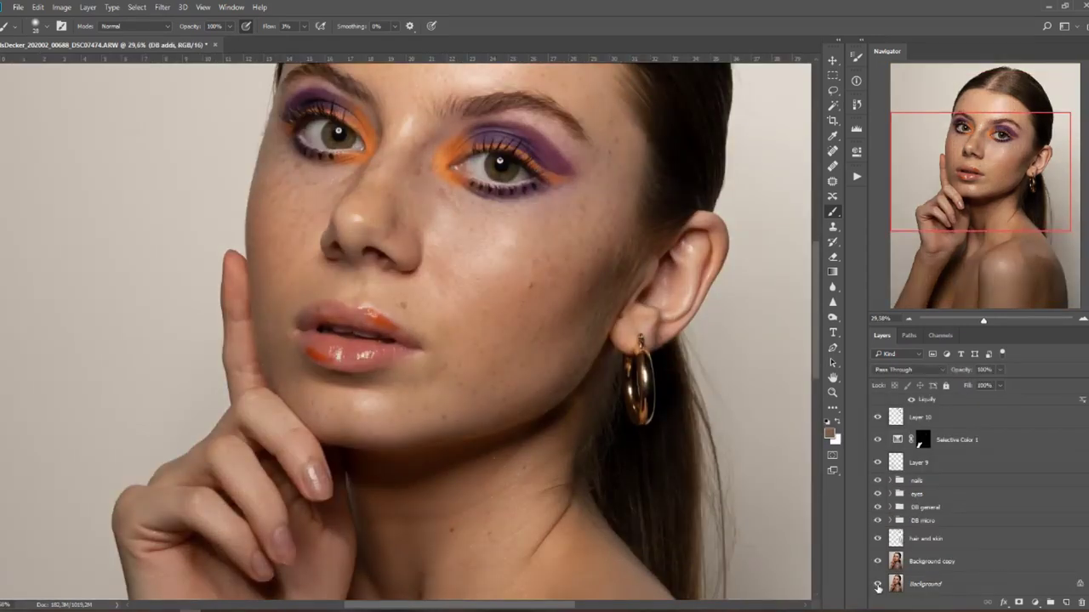
pyautogui.keyDown('alt'); pyautogui.click(878, 585); pyautogui.keyUp('alt')
pyautogui.scroll(3, 978, 493)
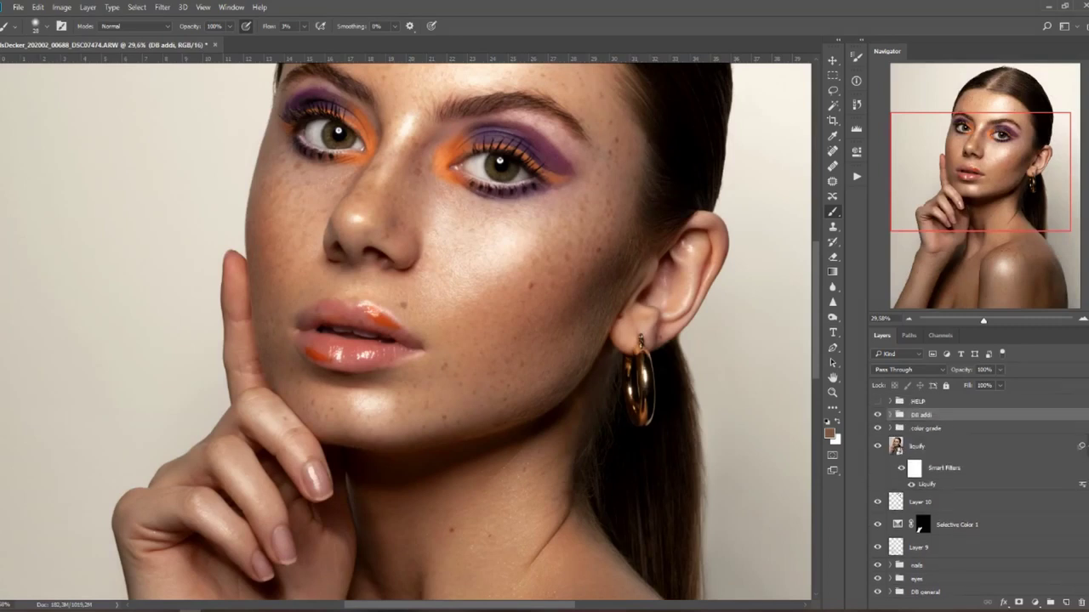